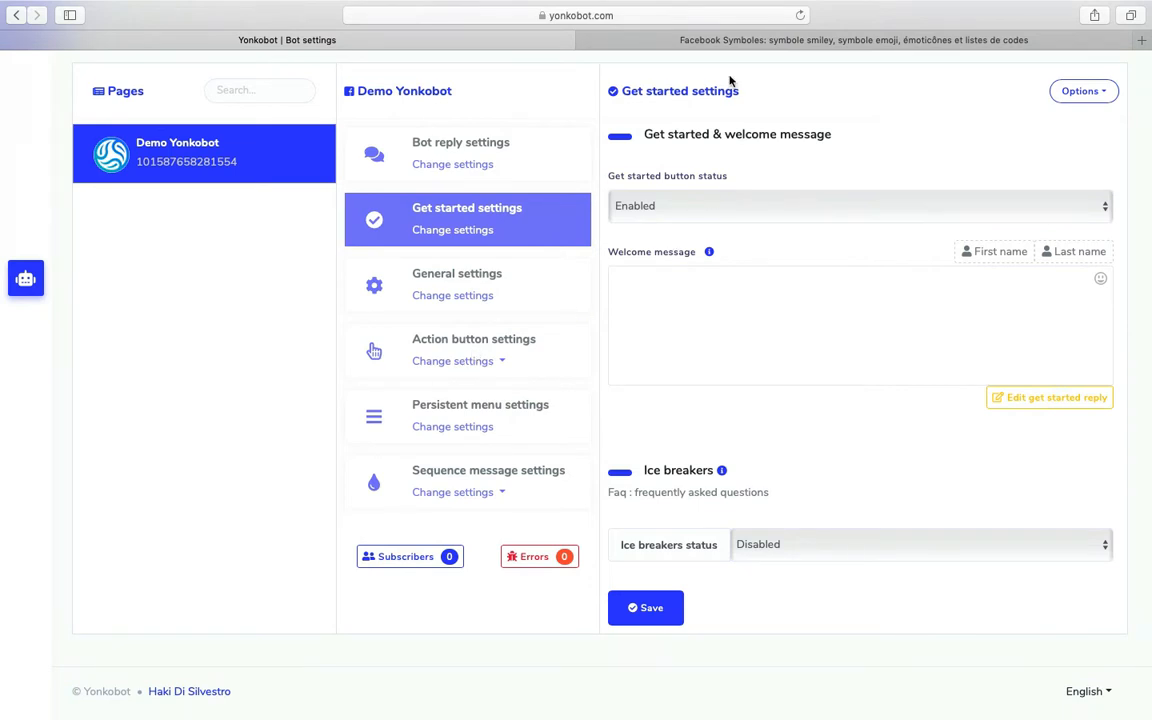
# Step: Review the Get started & welcome message and Ice breakers sections, including the status options each one offers
pyautogui.moveTo(644, 134); pyautogui.dragTo(709, 136)
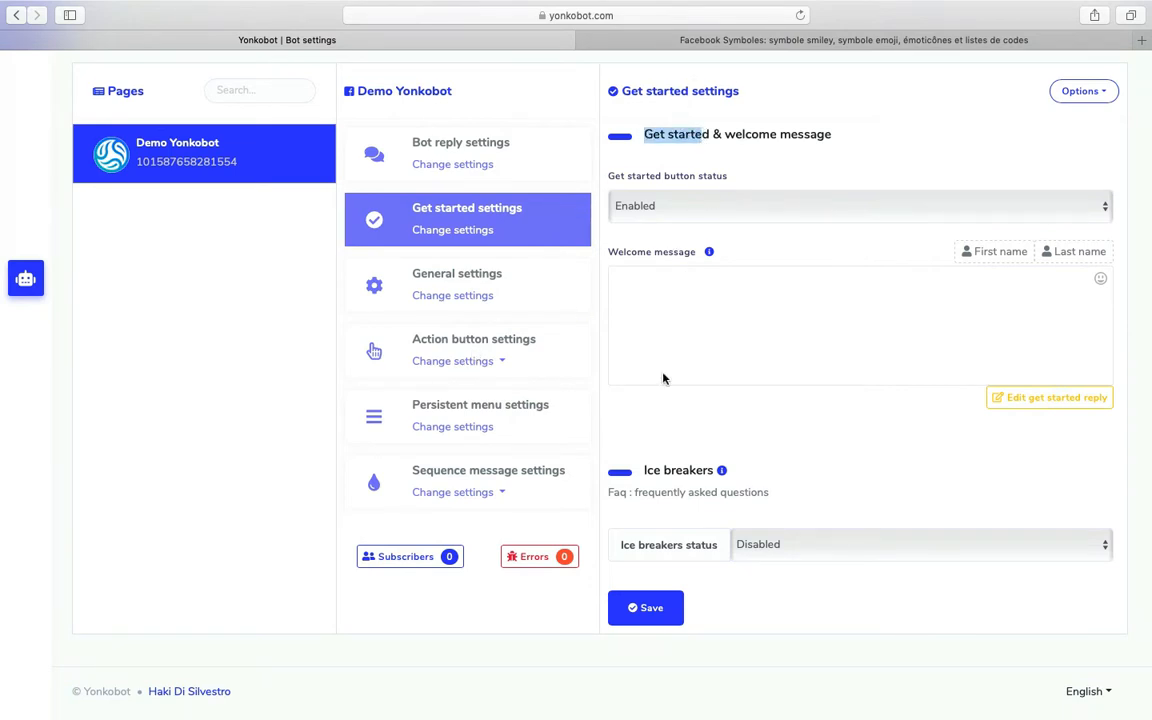
pyautogui.moveTo(644, 470); pyautogui.dragTo(727, 470)
pyautogui.moveTo(644, 134); pyautogui.dragTo(838, 134)
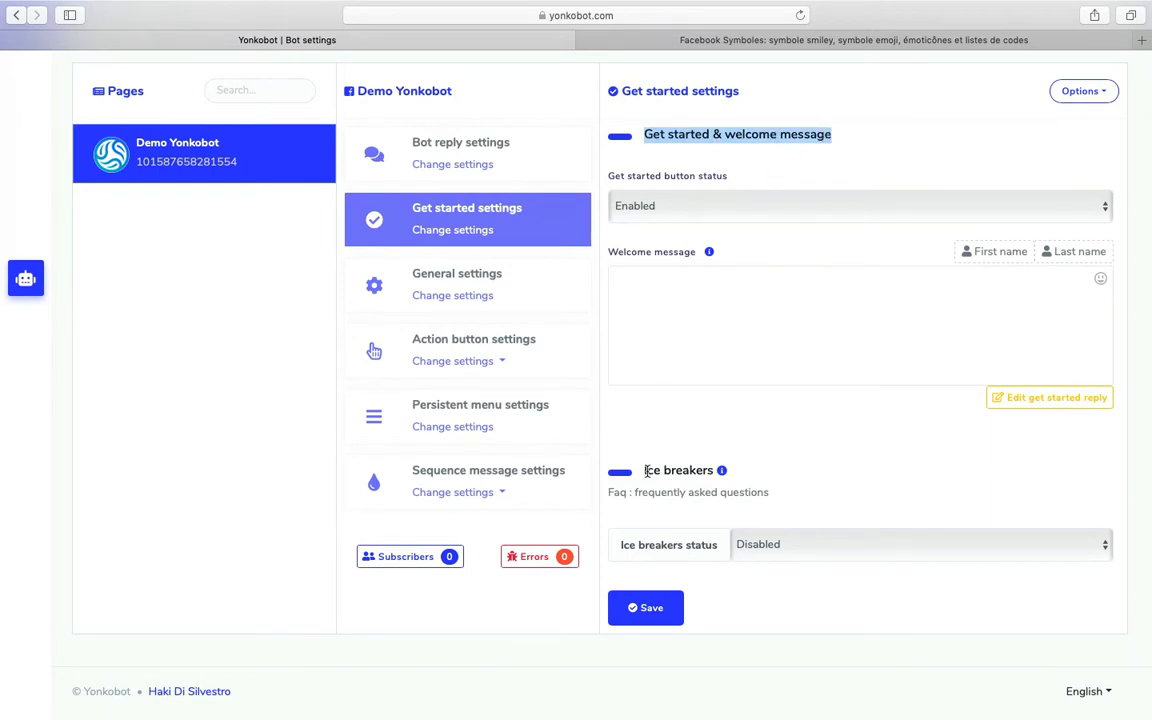
pyautogui.moveTo(648, 470); pyautogui.dragTo(718, 470)
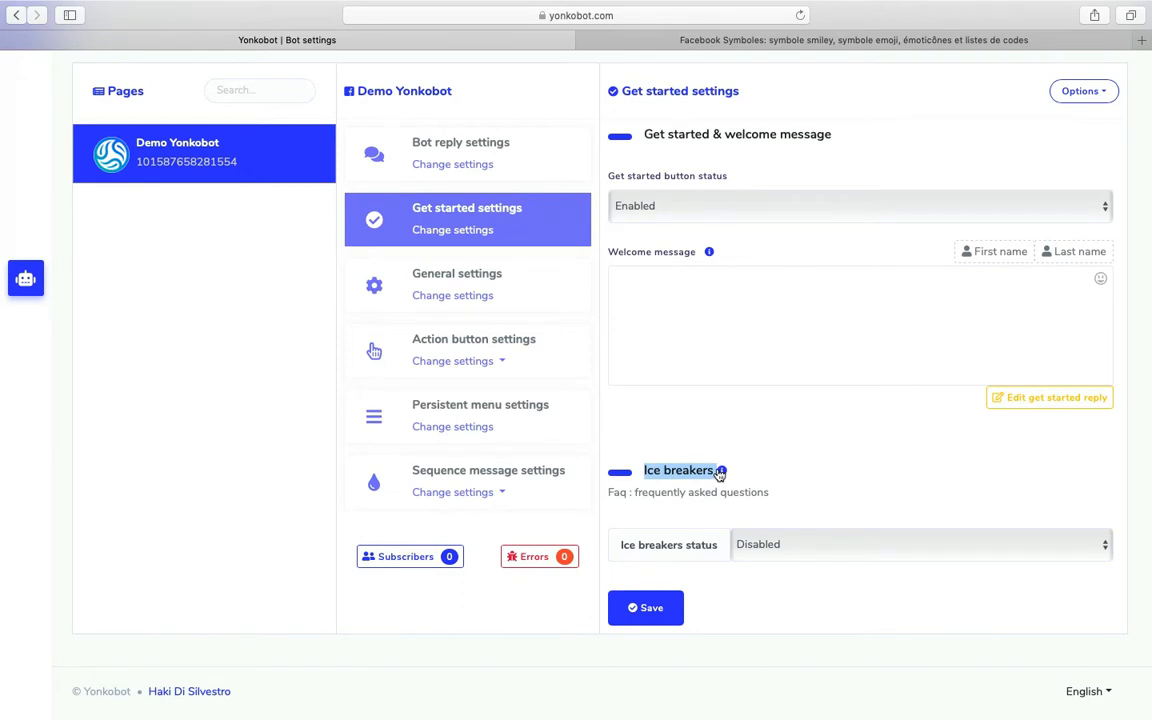
pyautogui.moveTo(644, 136); pyautogui.dragTo(708, 150)
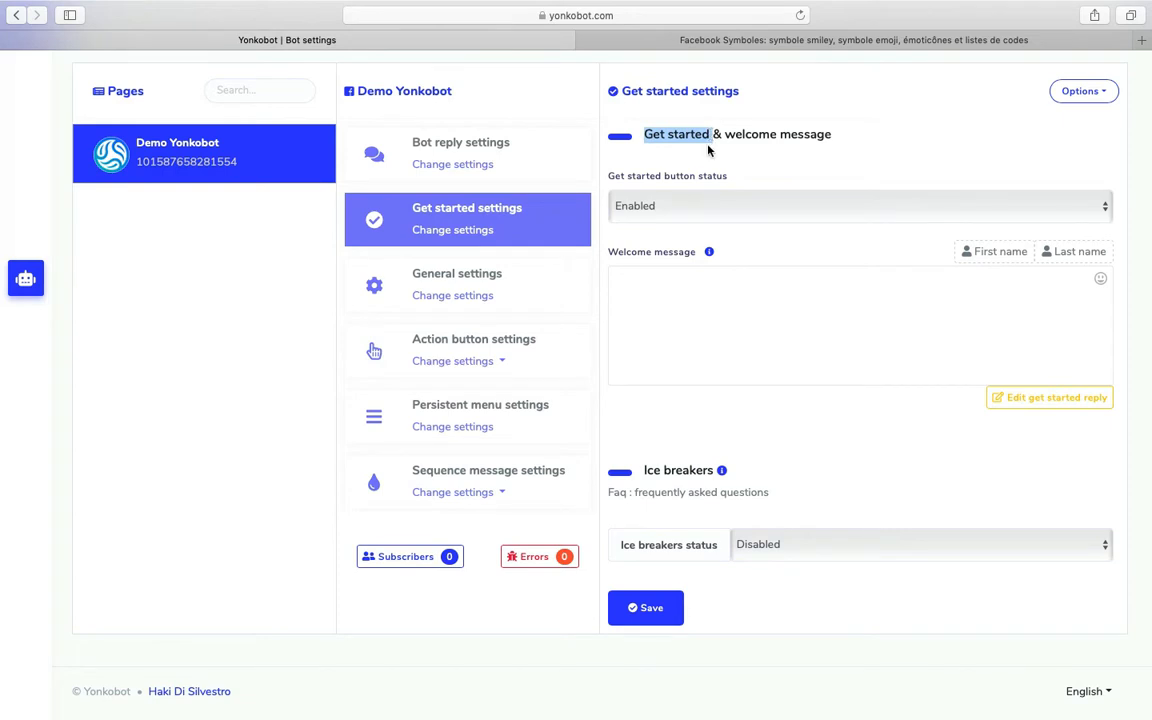
pyautogui.click(704, 290)
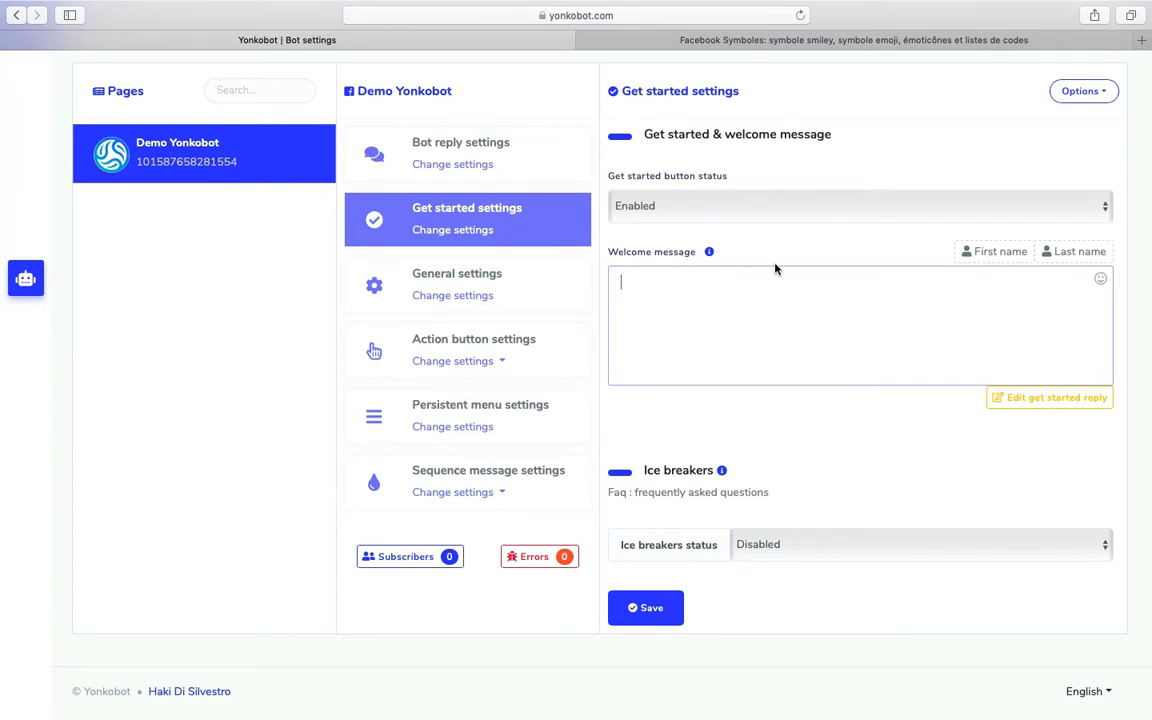
pyautogui.click(695, 204)
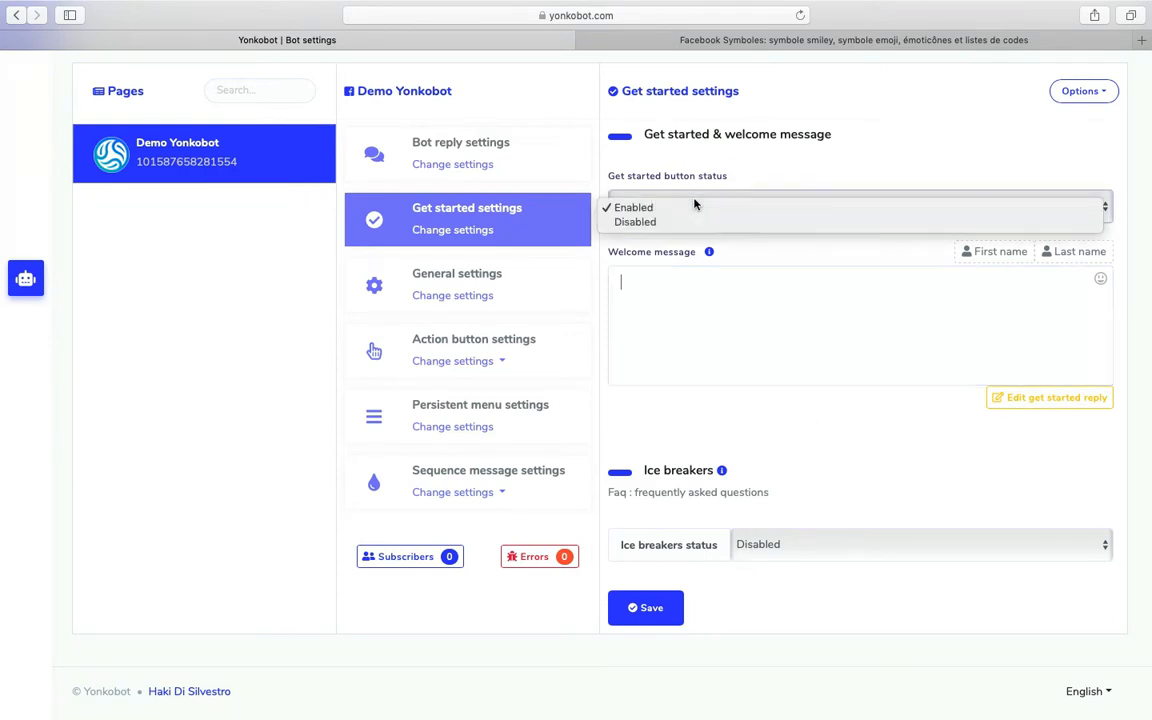
pyautogui.click(743, 373)
pyautogui.click(808, 544)
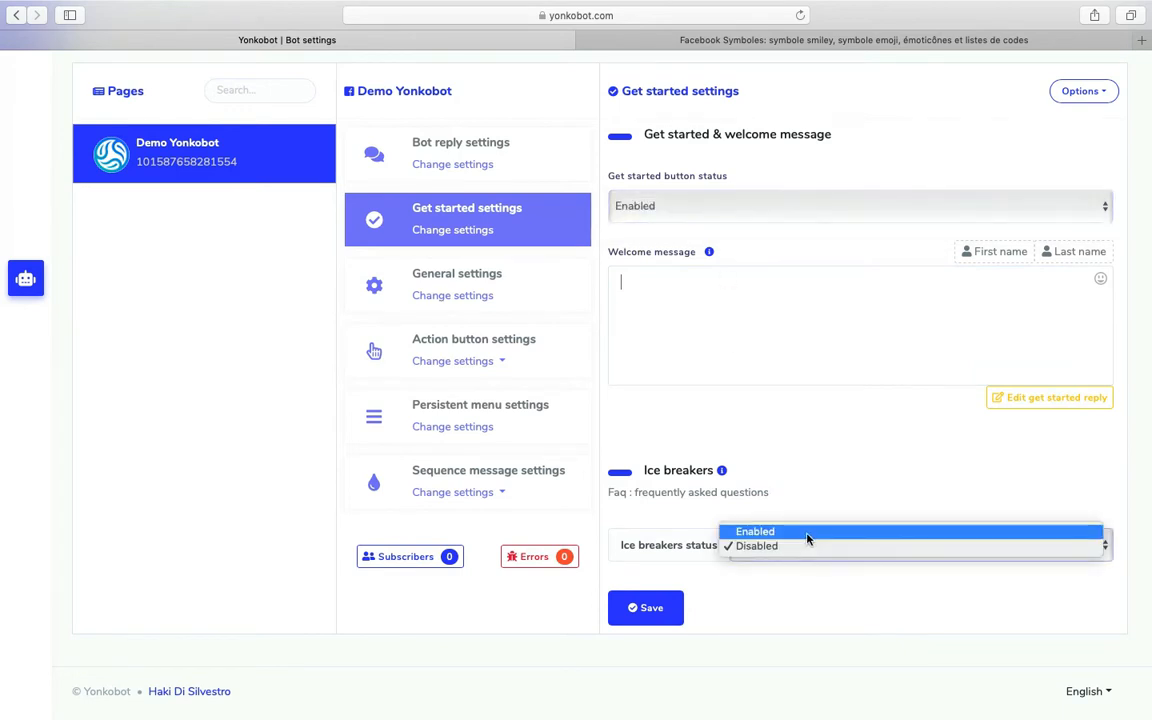
pyautogui.click(802, 375)
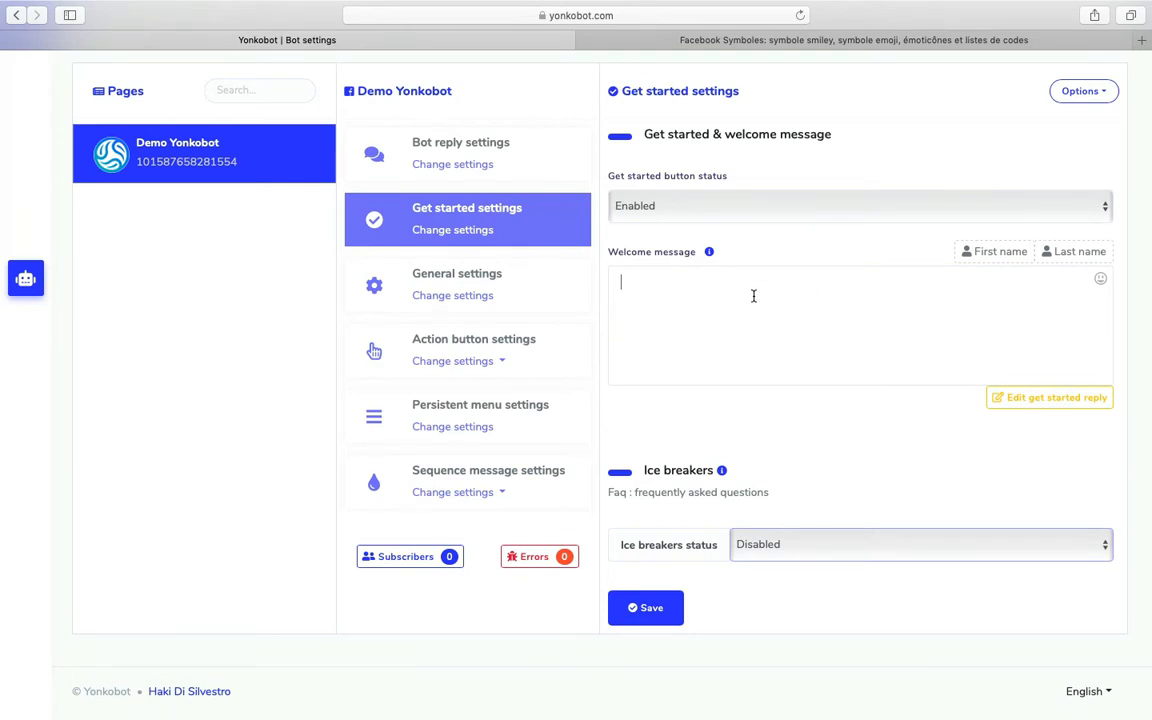
pyautogui.moveTo(608, 252); pyautogui.dragTo(696, 257)
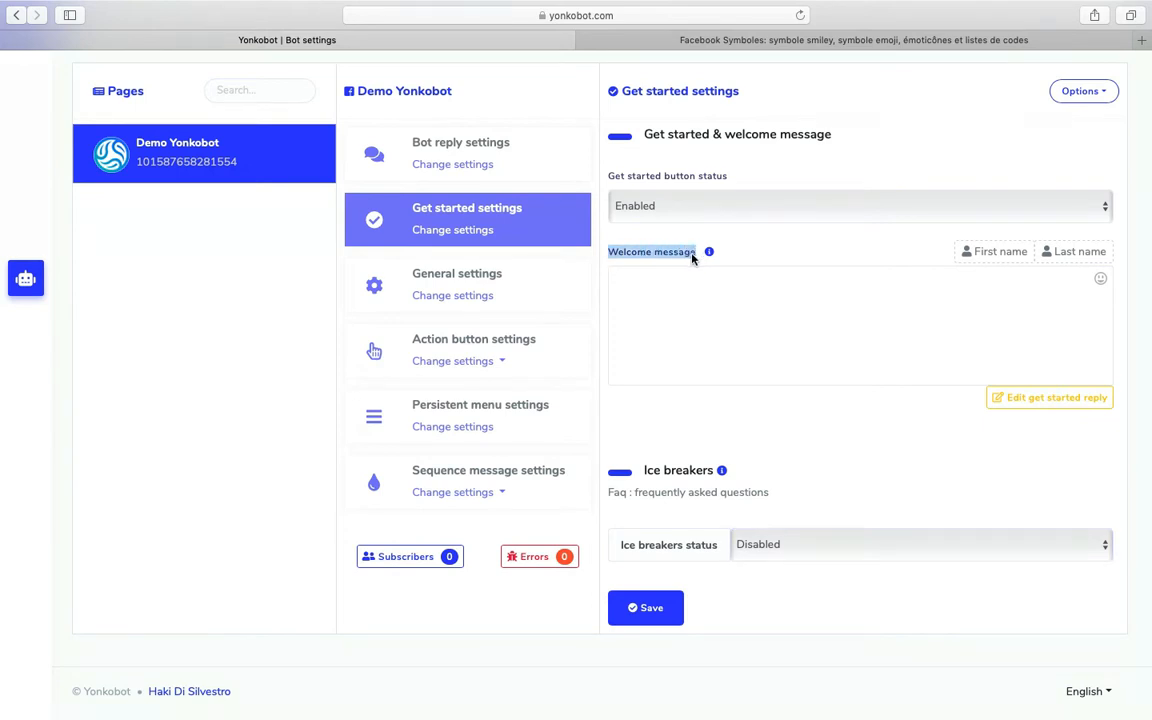
# Step: Write the welcome message "Bonjour {{user_first_name}}, je suis prêt pour répondre à tes questions", inserting the first name as a variable
pyautogui.click(660, 301)
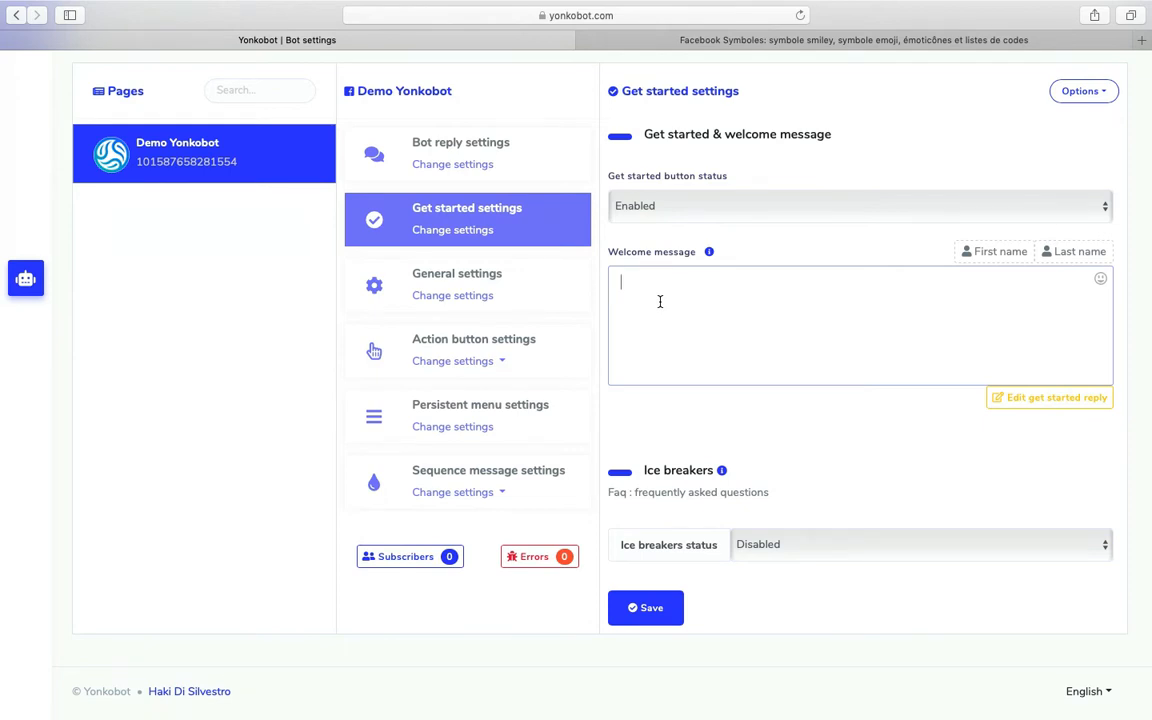
pyautogui.write('Bonjour')
pyautogui.click(975, 252)
pyautogui.write(', je suis prêt pou')
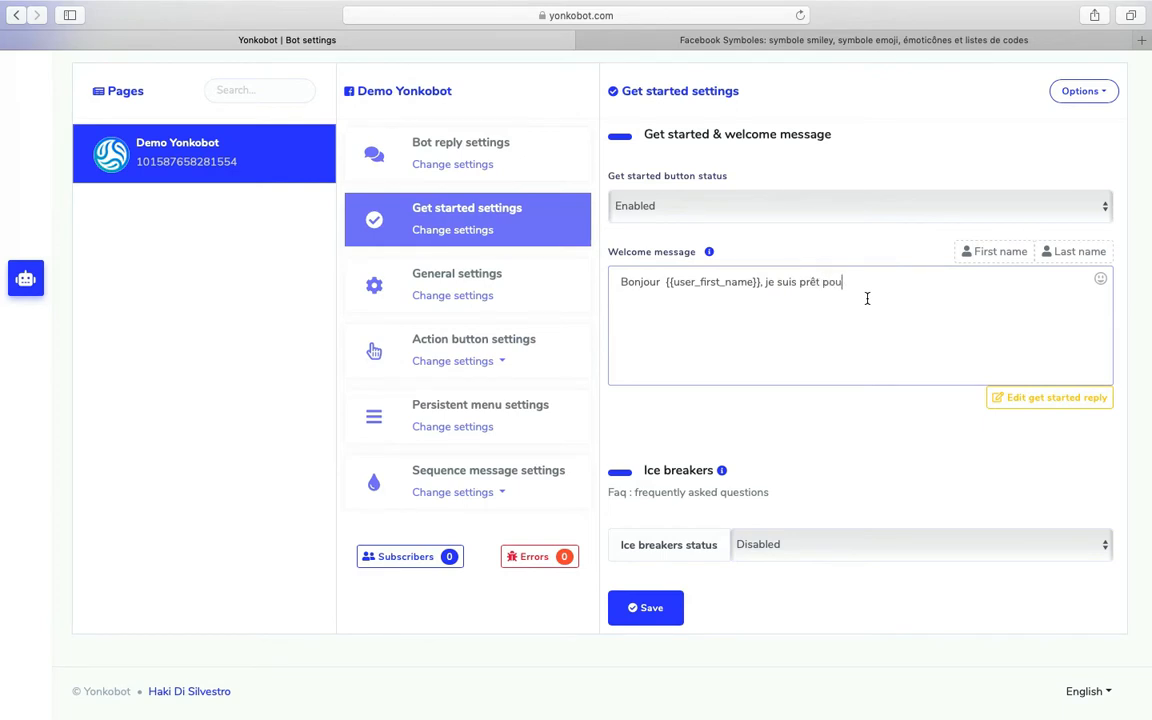
pyautogui.write('r répondre à tes questions')
# Step: Add the sunglasses smiley emoji at the end of the welcome message and save the Get started settings
pyautogui.click(1100, 279)
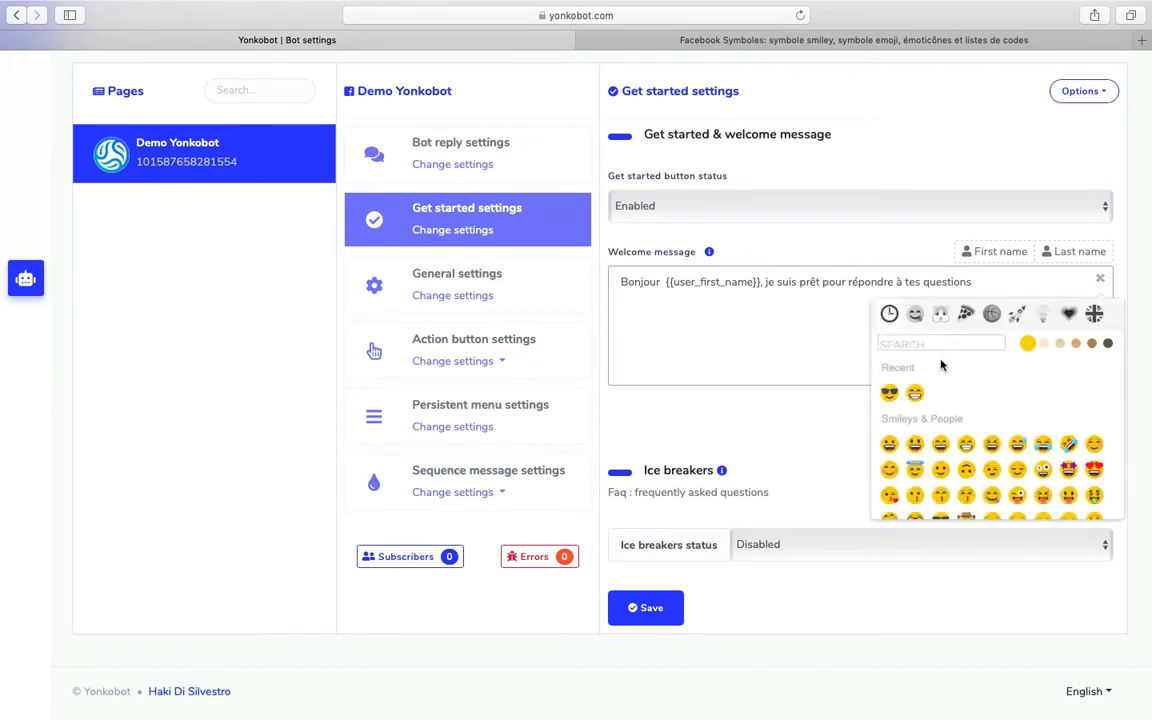
pyautogui.click(889, 392)
pyautogui.click(1100, 281)
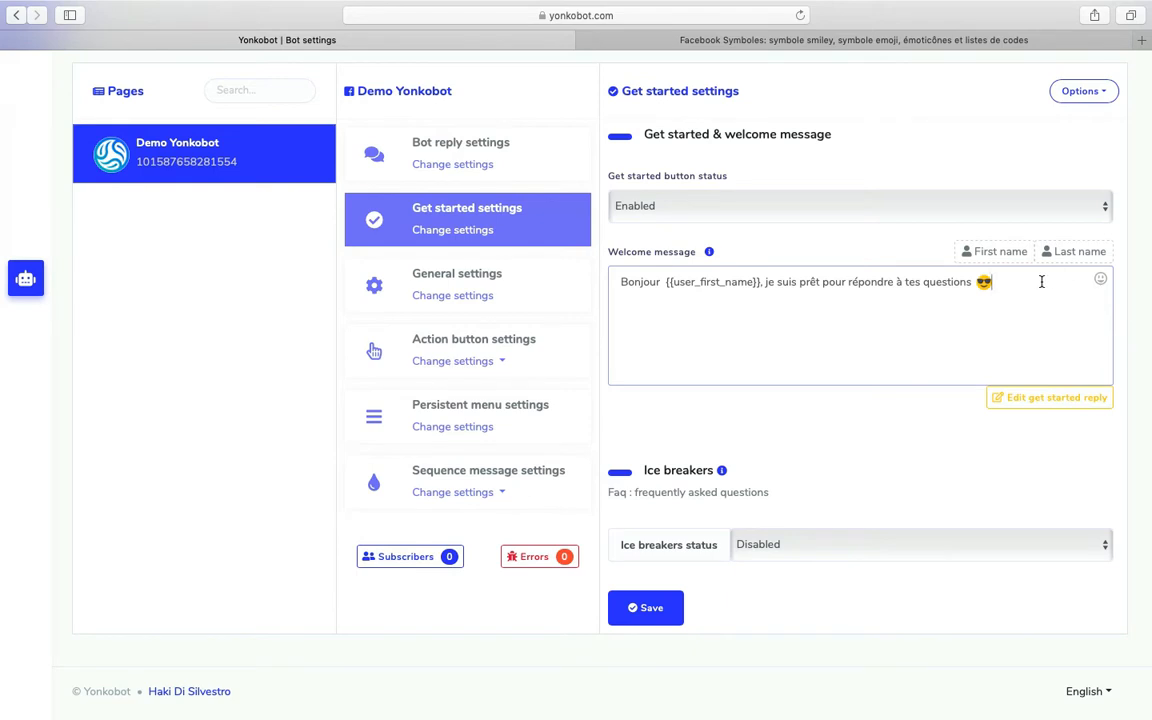
pyautogui.click(675, 611)
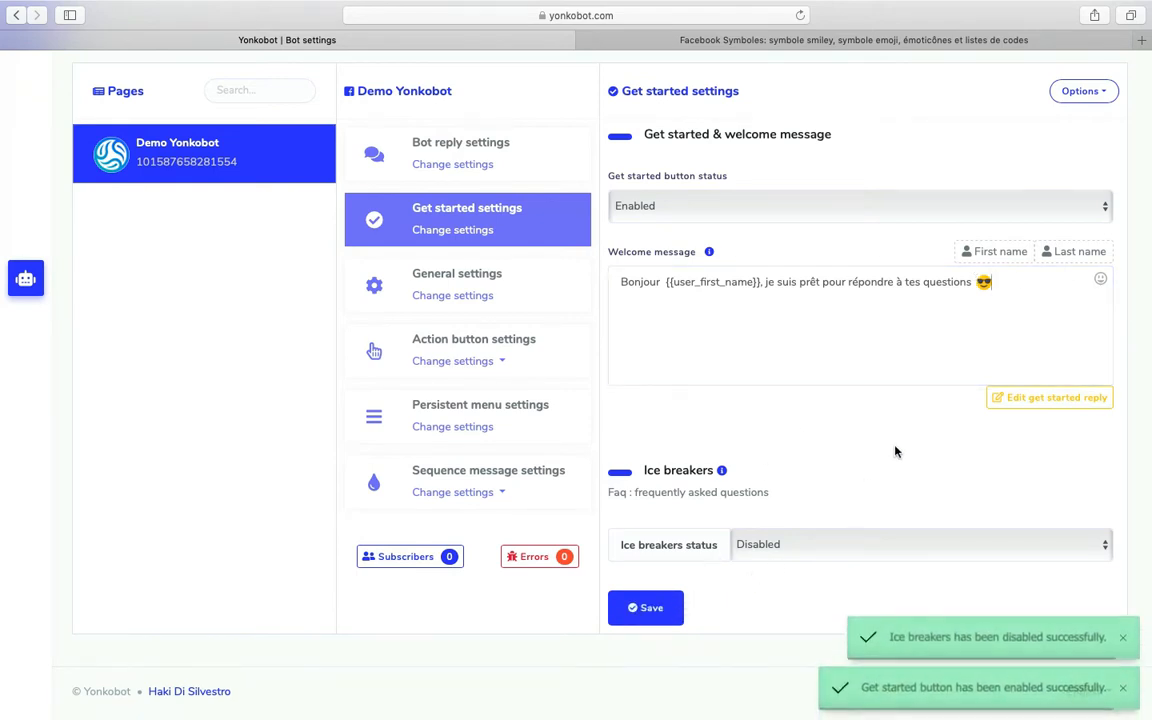
# Step: Open the get started reply for editing and set the Reply 1 type to Text with buttons
pyautogui.click(1036, 402)
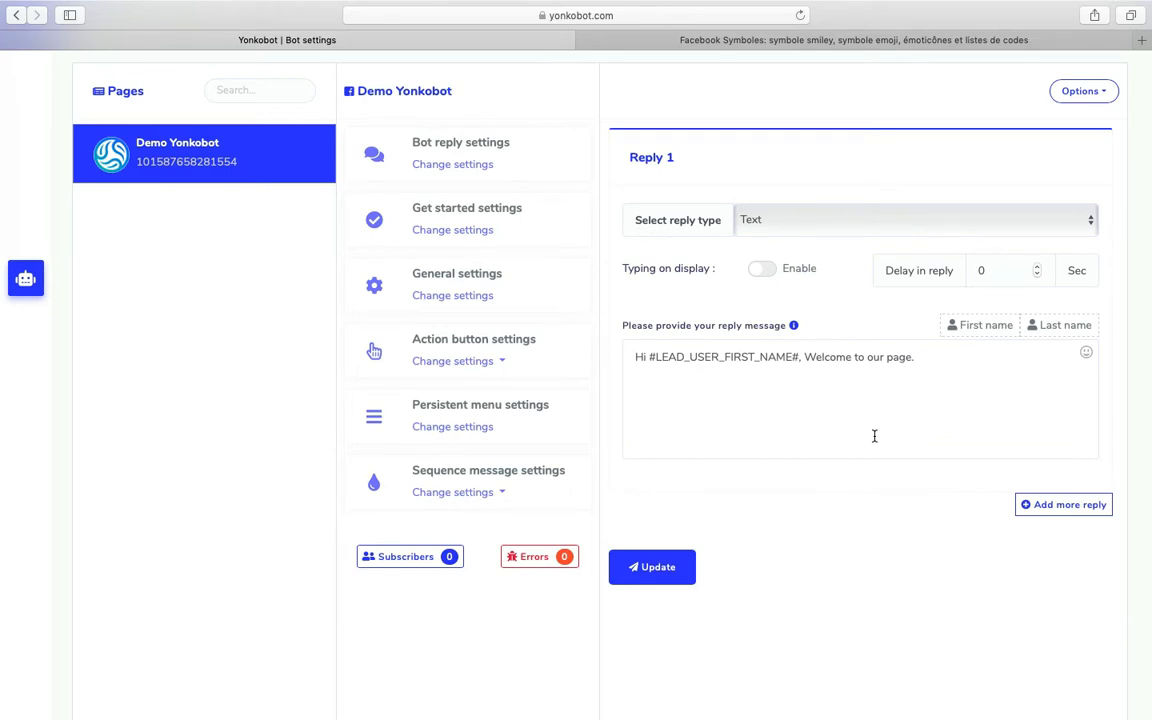
pyautogui.click(854, 222)
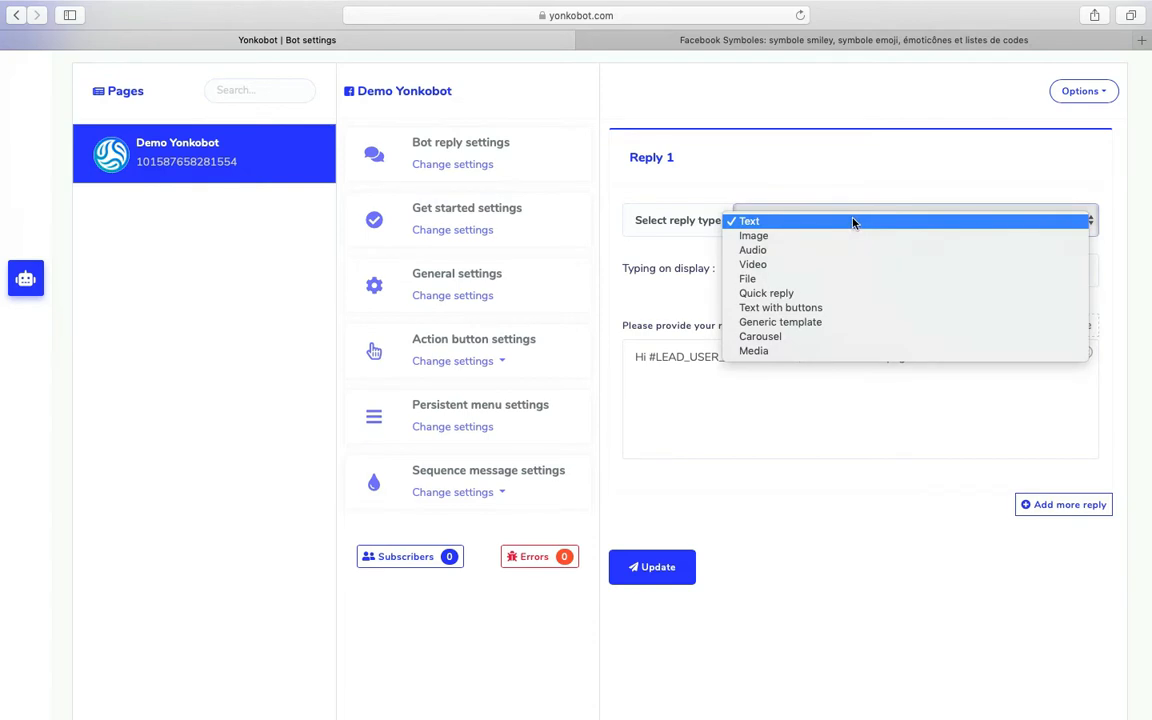
pyautogui.click(780, 307)
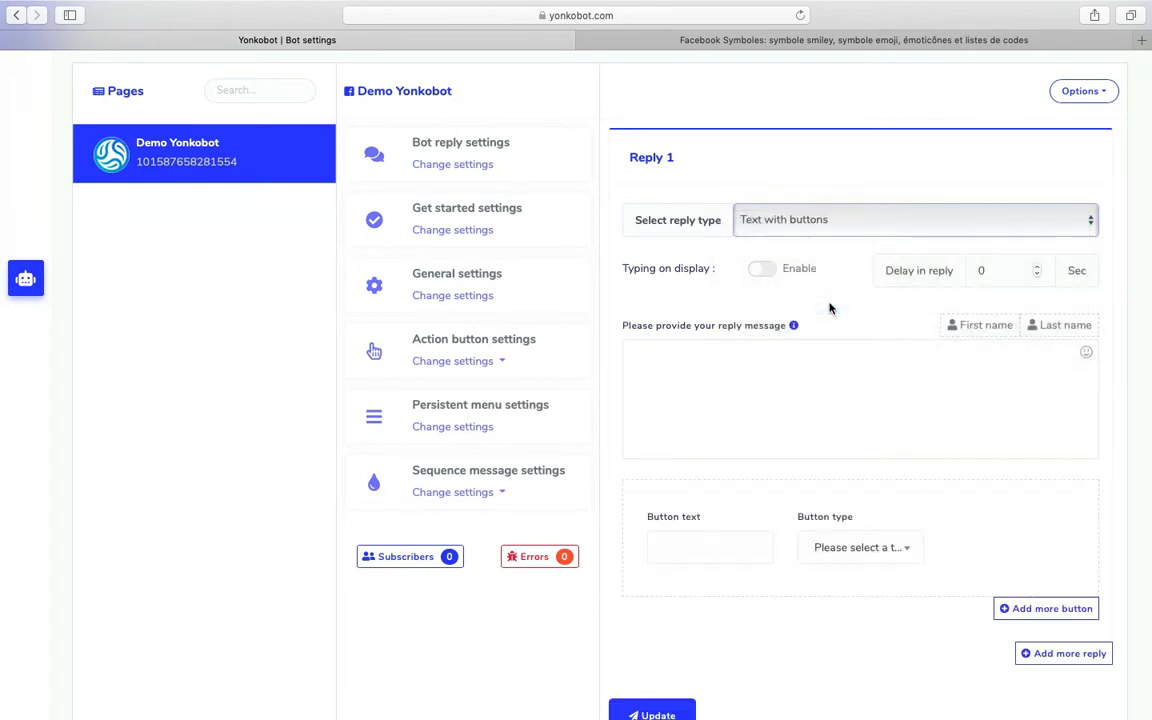
# Step: Look over the Reply 1 form, its first button types and the available reply types, keeping Text with buttons
pyautogui.click(838, 547)
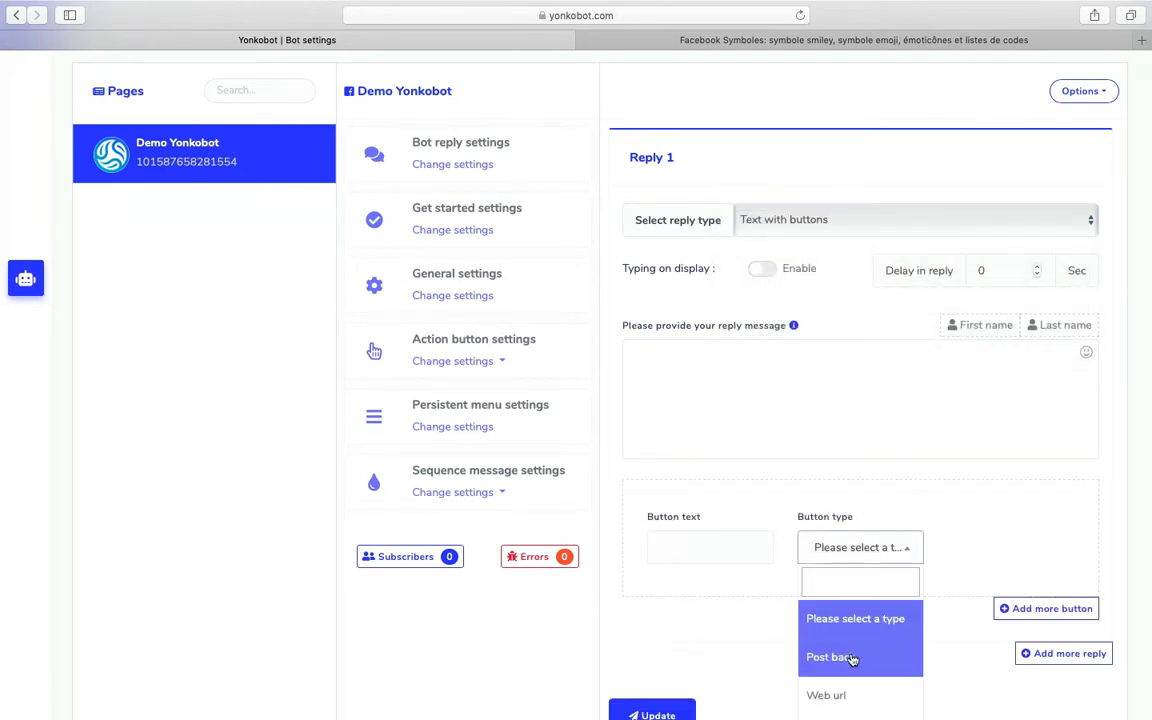
pyautogui.scroll(-1, 874, 657)
pyautogui.scroll(1, 874, 630)
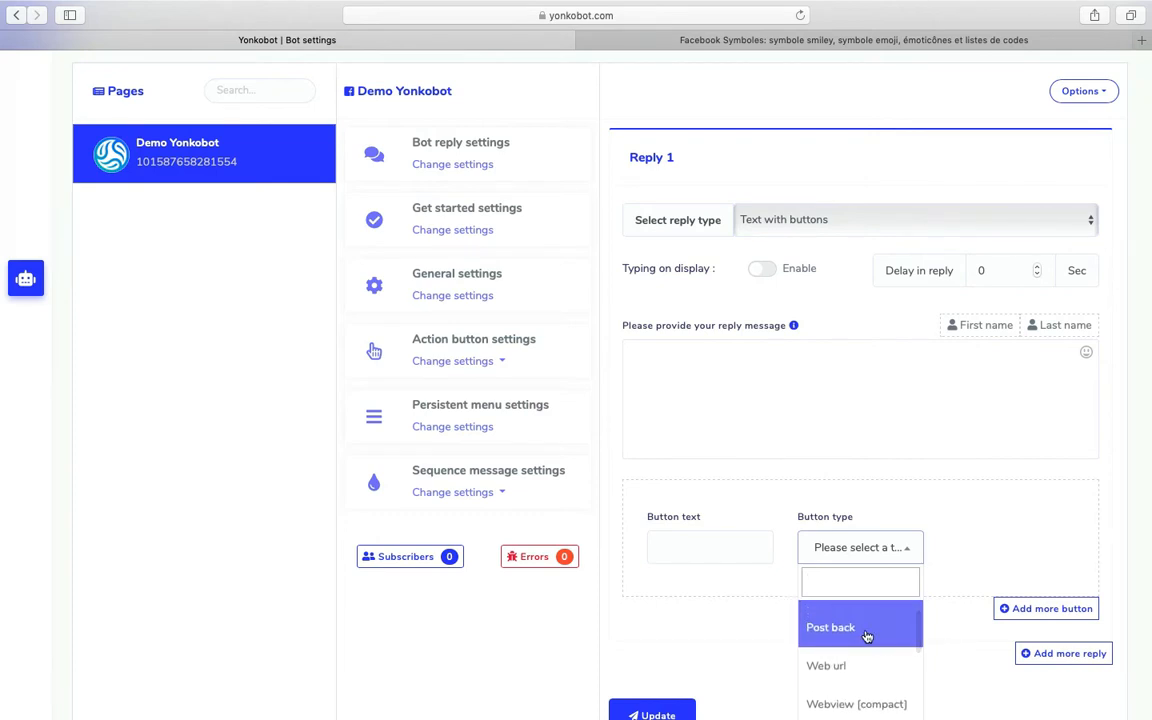
pyautogui.click(835, 418)
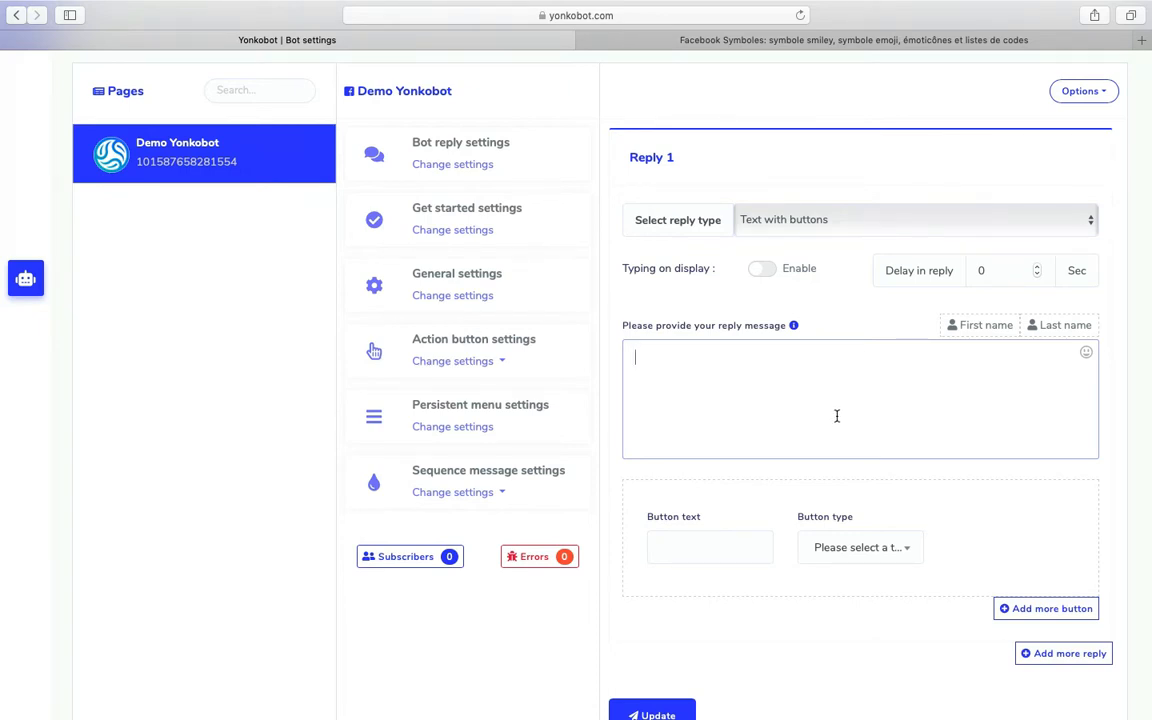
pyautogui.scroll(3, 835, 418)
pyautogui.scroll(-5, 751, 321)
pyautogui.scroll(1, 826, 150)
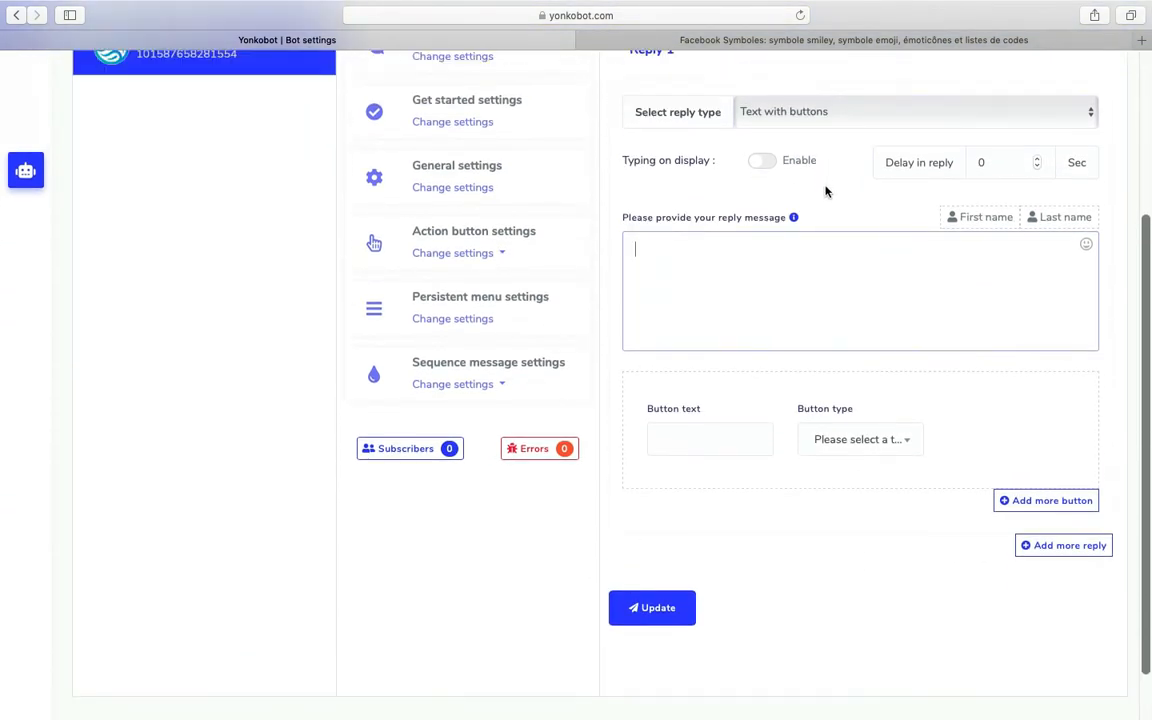
pyautogui.click(822, 113)
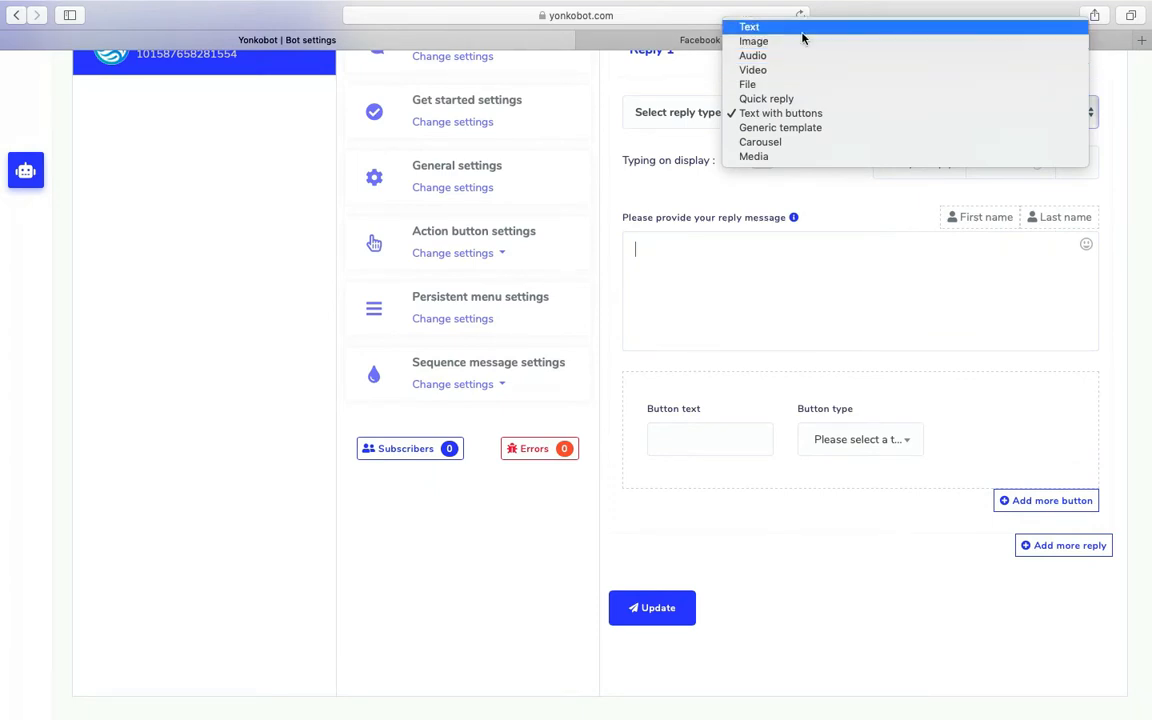
pyautogui.click(775, 118)
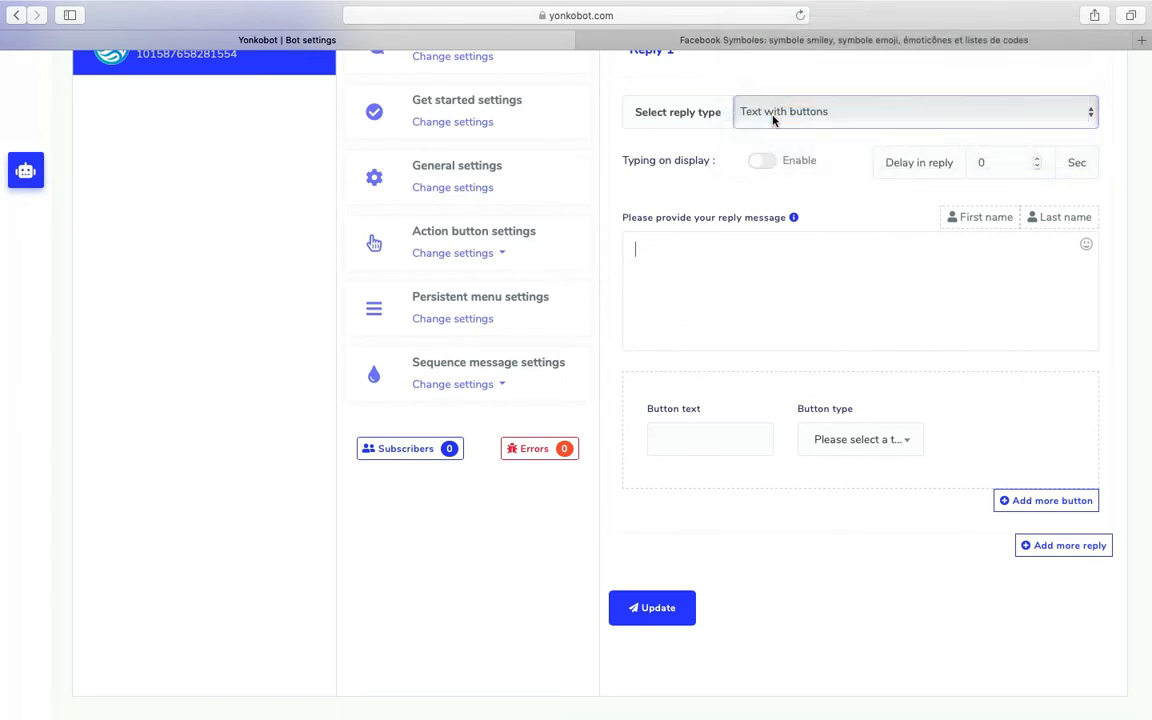
# Step: Examine the full list of button types available for the first button of Reply 1
pyautogui.scroll(-2, 841, 255)
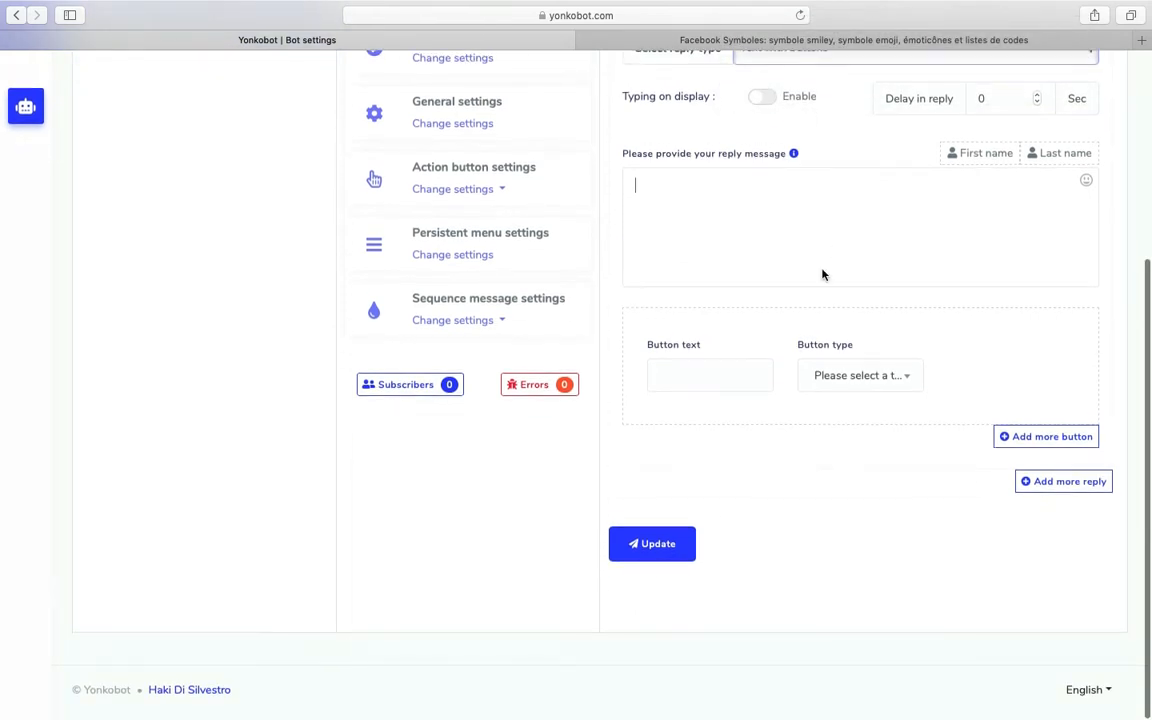
pyautogui.click(855, 376)
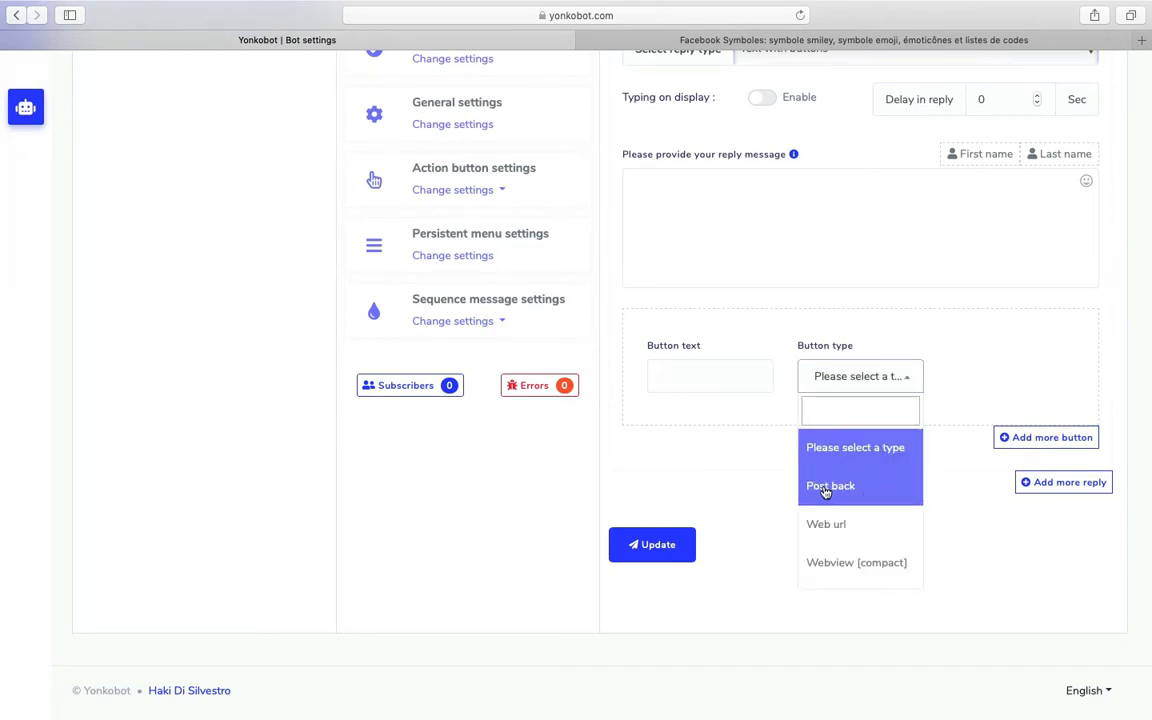
pyautogui.scroll(-2, 845, 490)
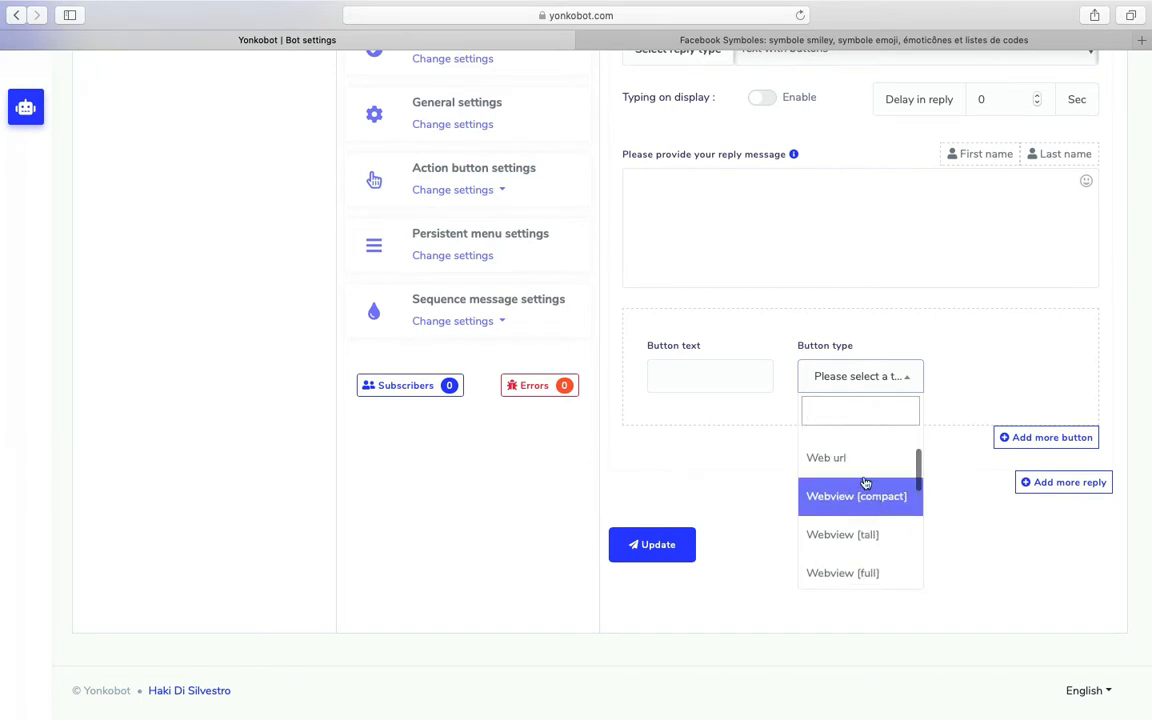
pyautogui.scroll(-3, 858, 487)
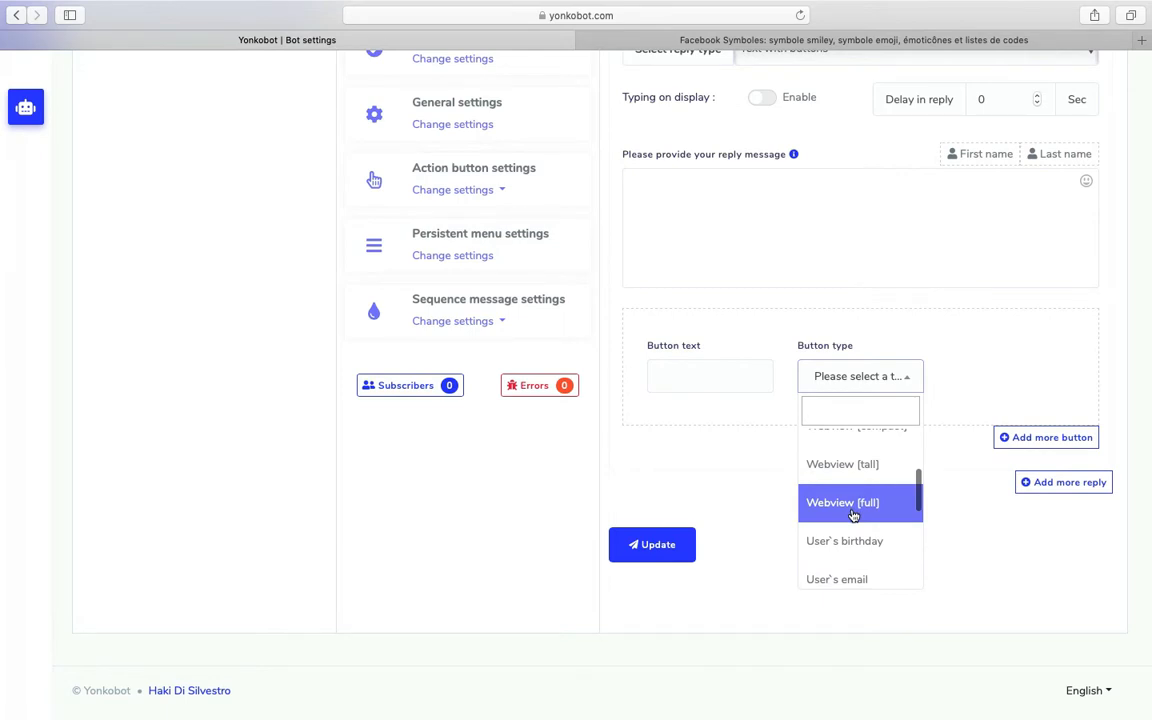
pyautogui.scroll(-1, 860, 505)
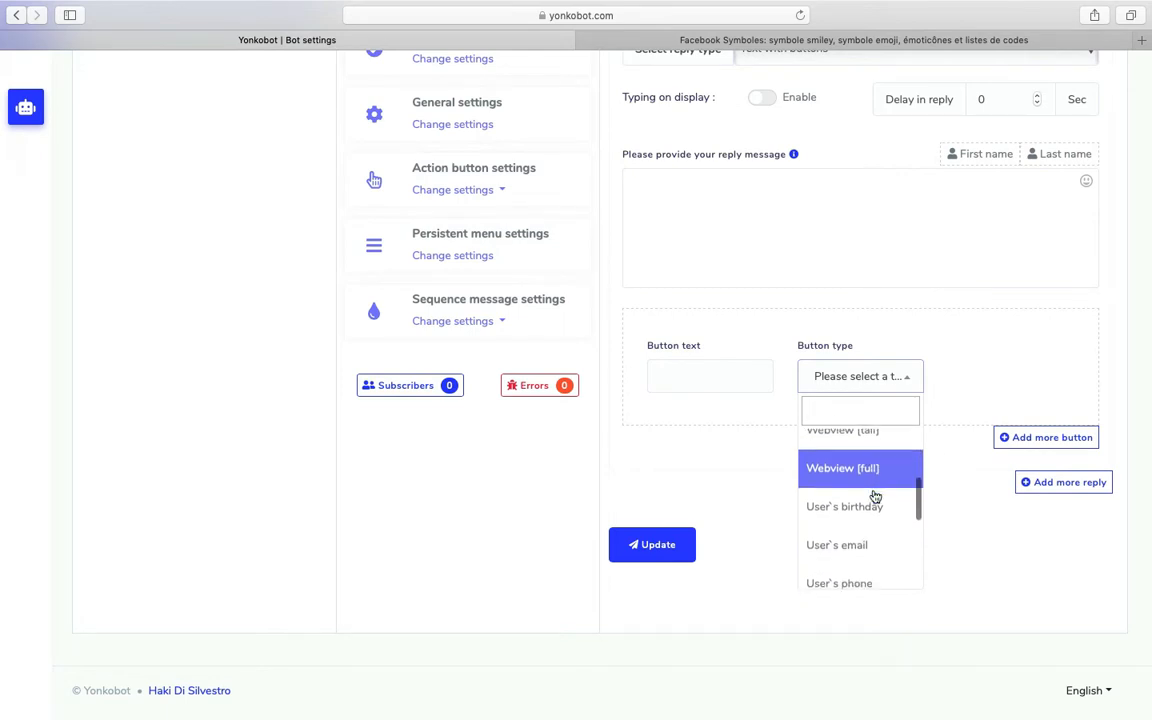
pyautogui.scroll(-1, 878, 492)
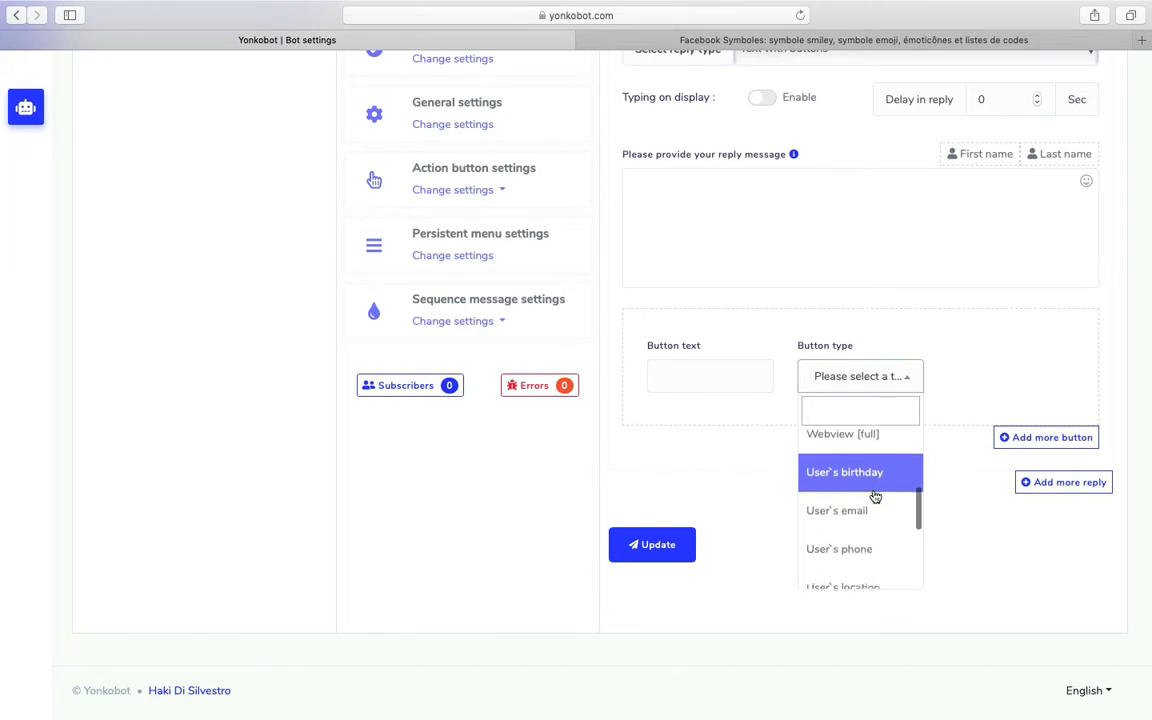
pyautogui.scroll(-3, 888, 478)
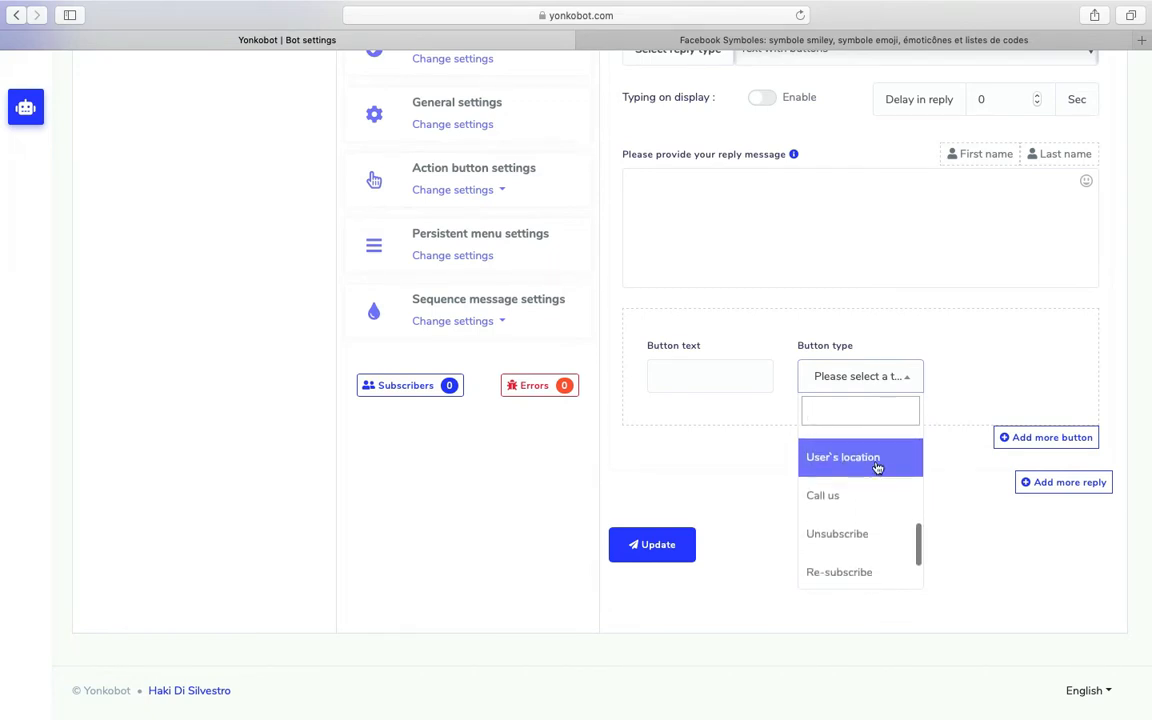
pyautogui.scroll(-1, 863, 503)
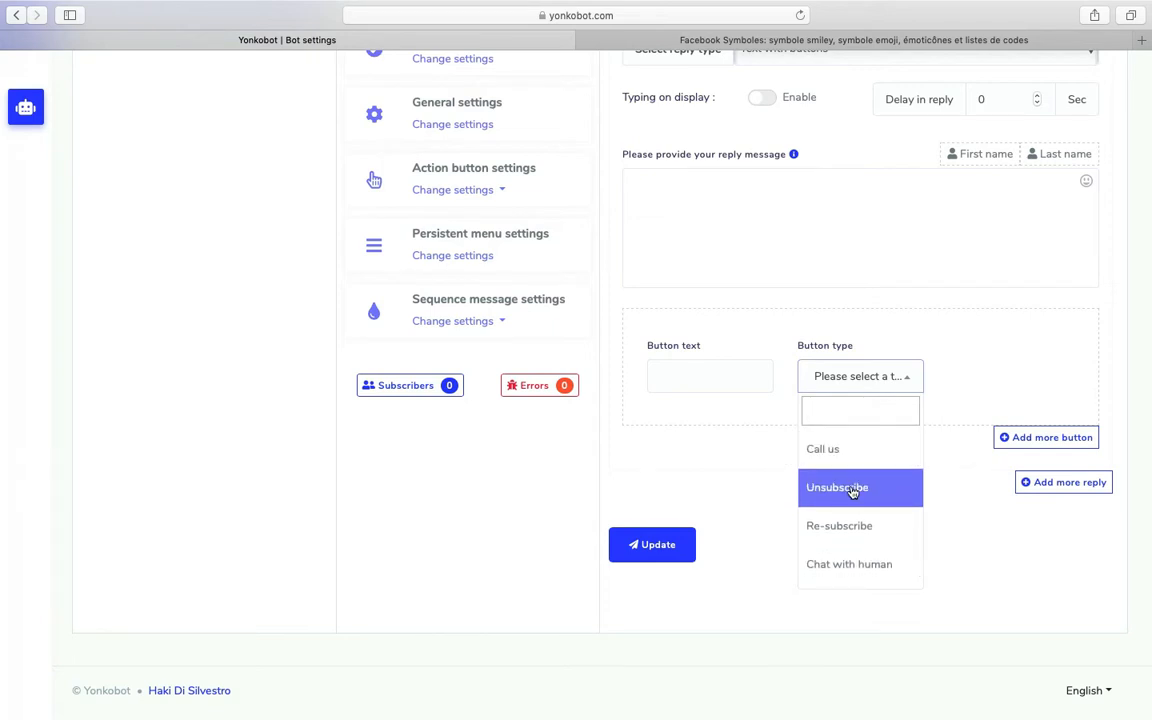
pyautogui.scroll(-1, 848, 492)
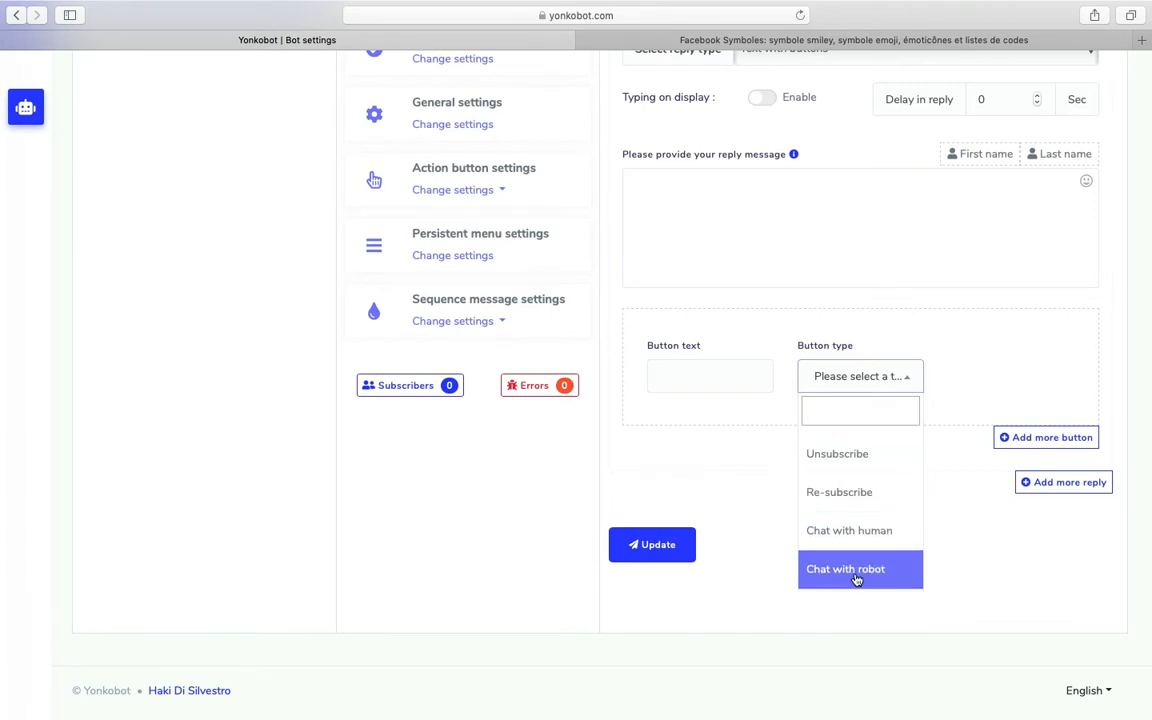
pyautogui.scroll(1, 865, 535)
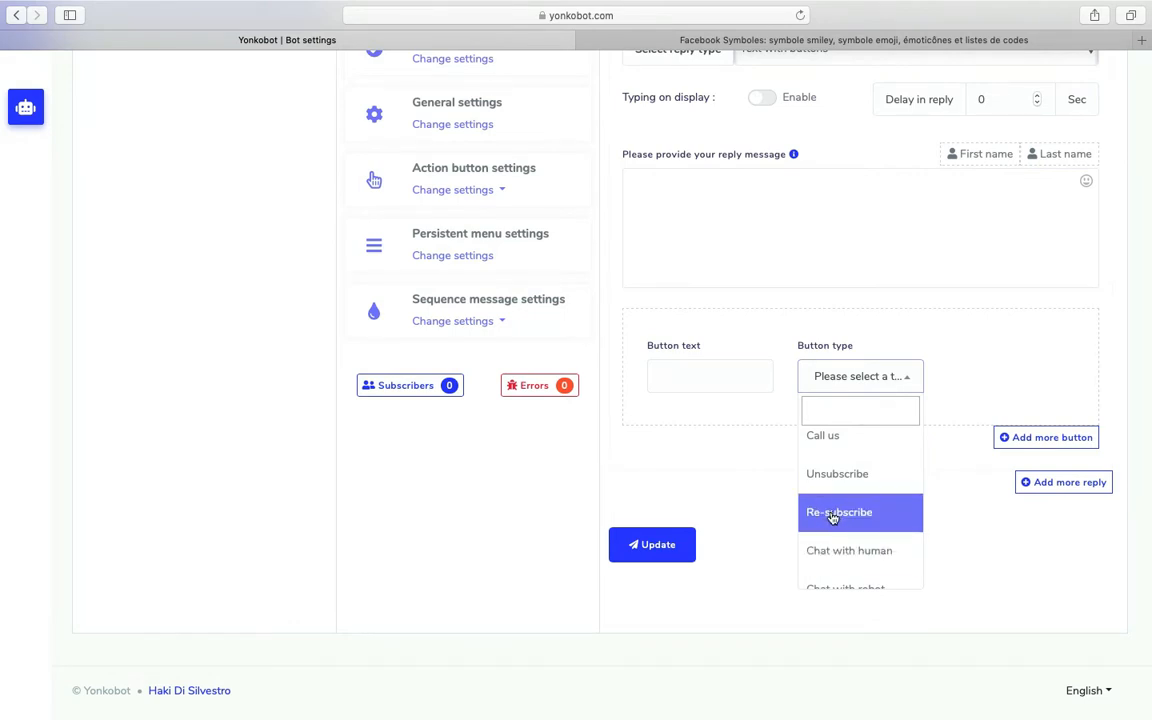
pyautogui.scroll(-1, 864, 550)
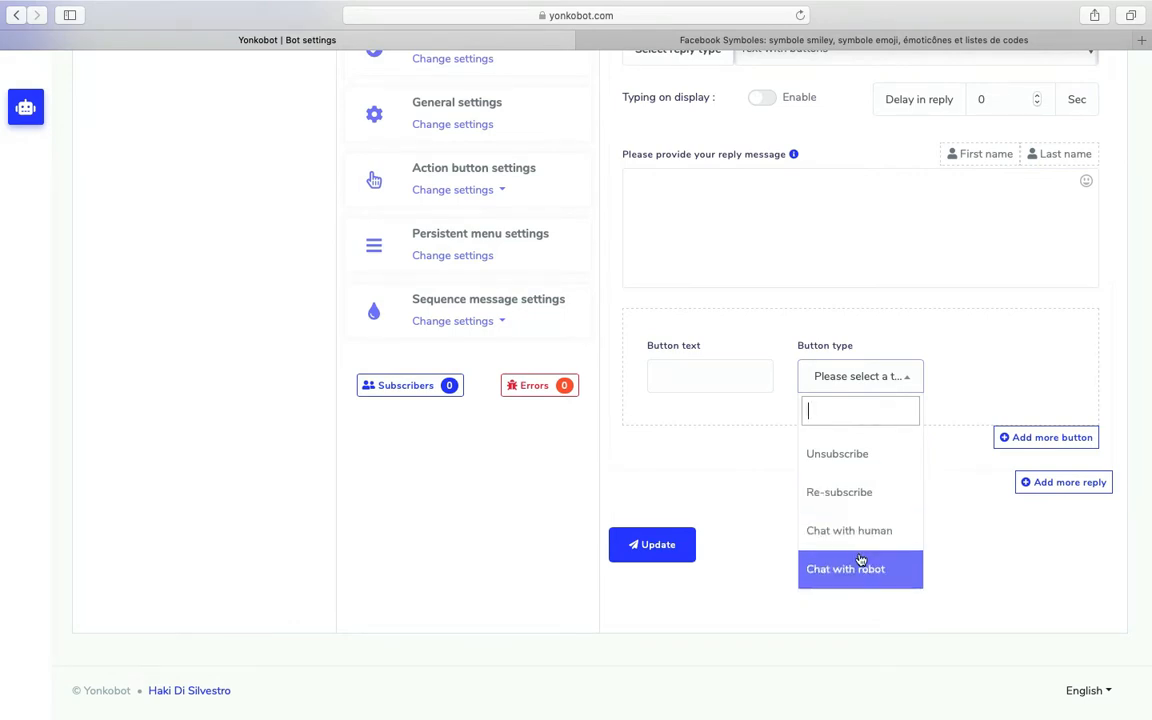
pyautogui.scroll(-3, 866, 520)
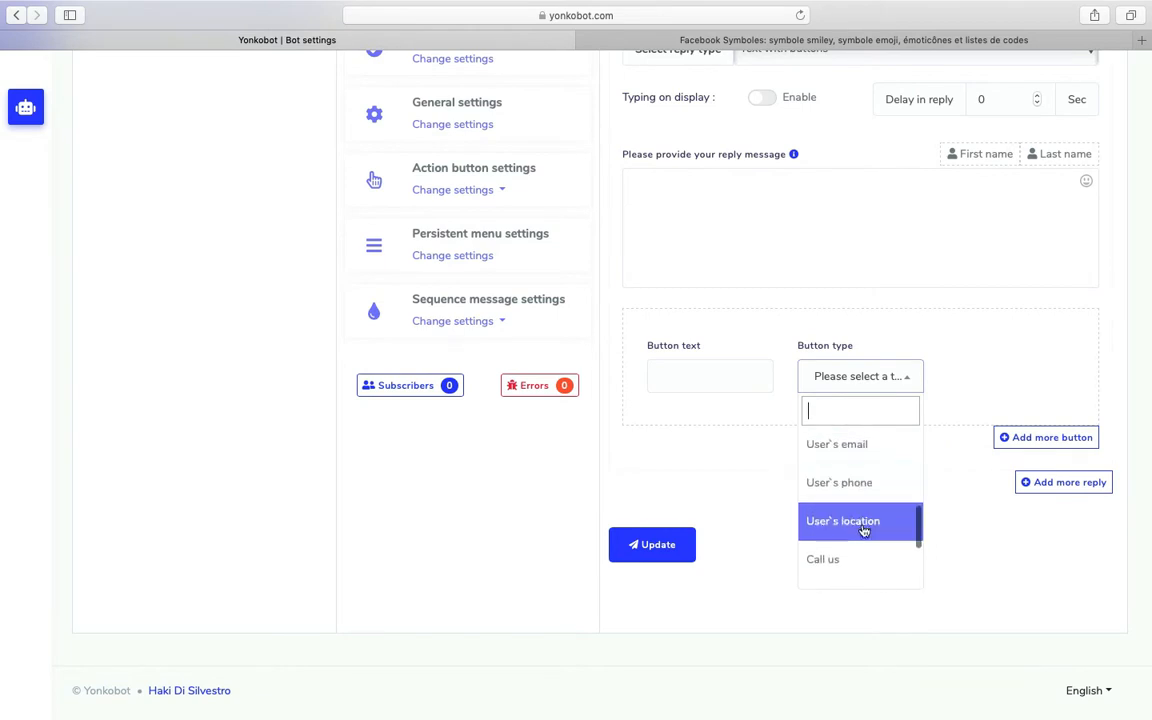
pyautogui.click(858, 447)
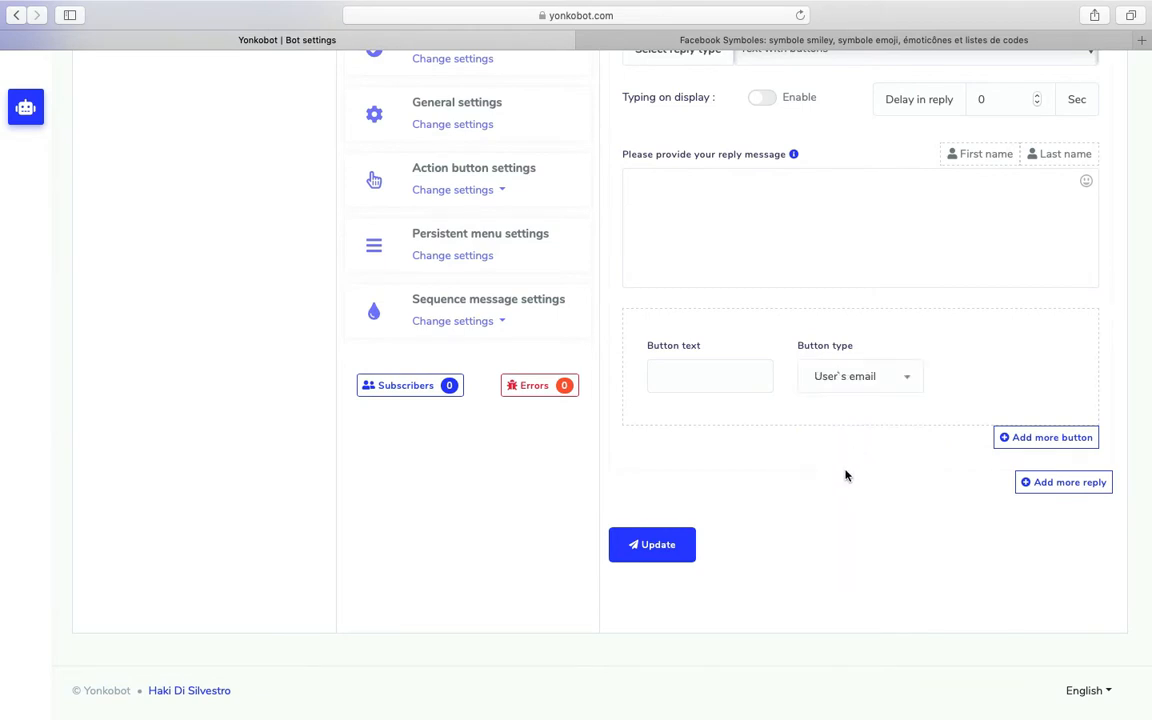
pyautogui.scroll(3, 866, 410)
pyautogui.scroll(2, 866, 426)
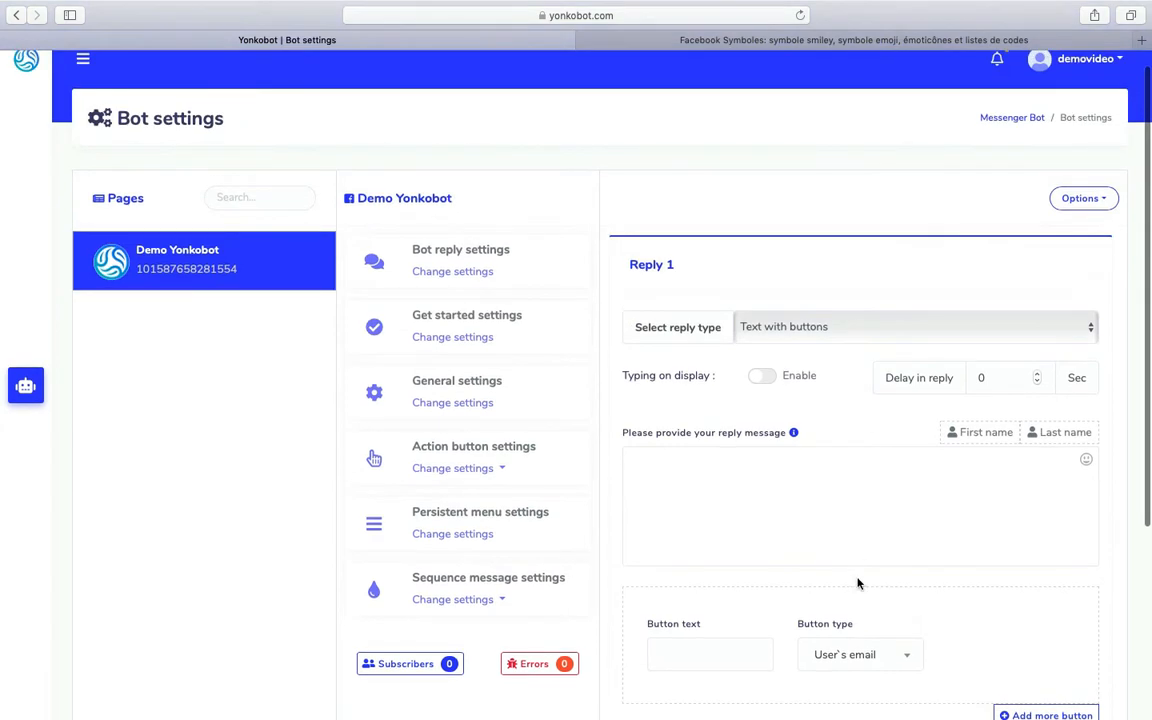
pyautogui.scroll(-2, 859, 581)
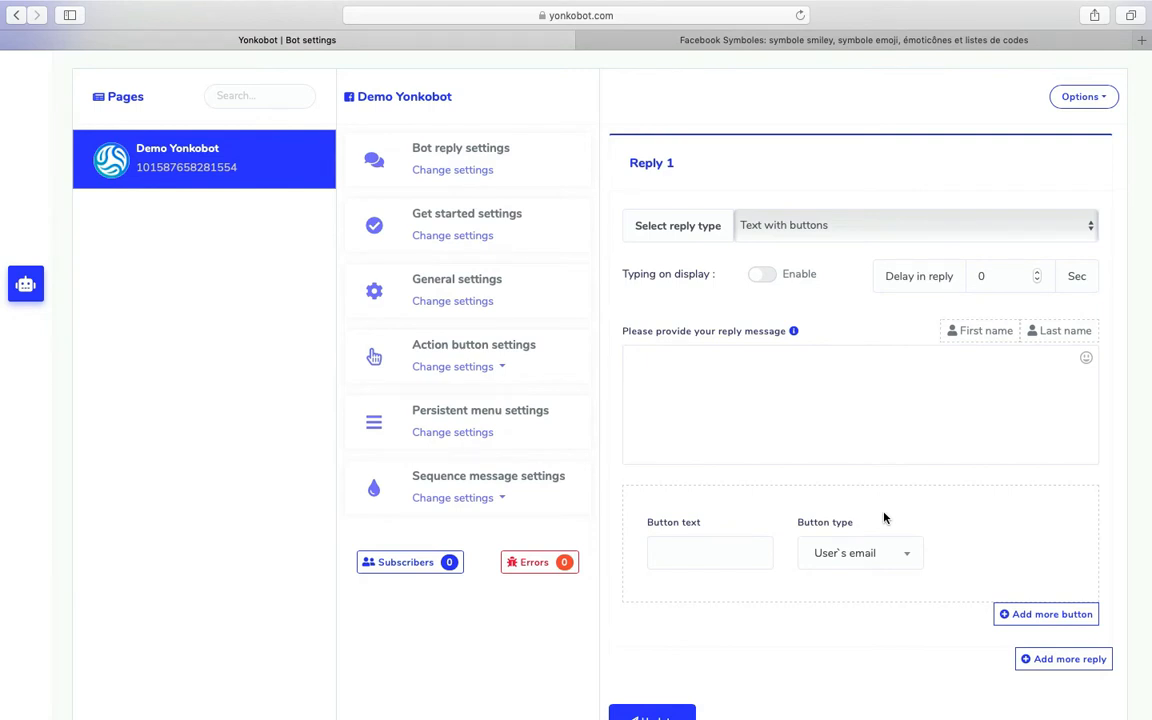
# Step: Replace the Email quick reply template's message with "Merci pour votre email, vous recevrez un message bientôt." and update the template
pyautogui.click(502, 369)
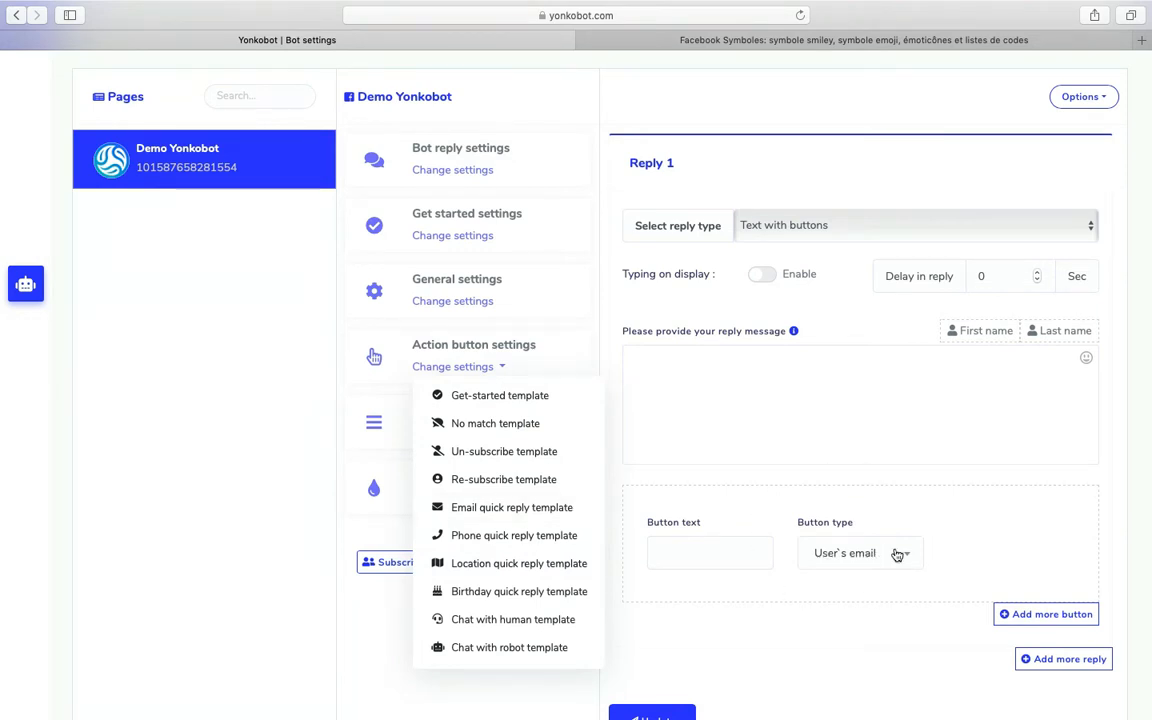
pyautogui.click(468, 508)
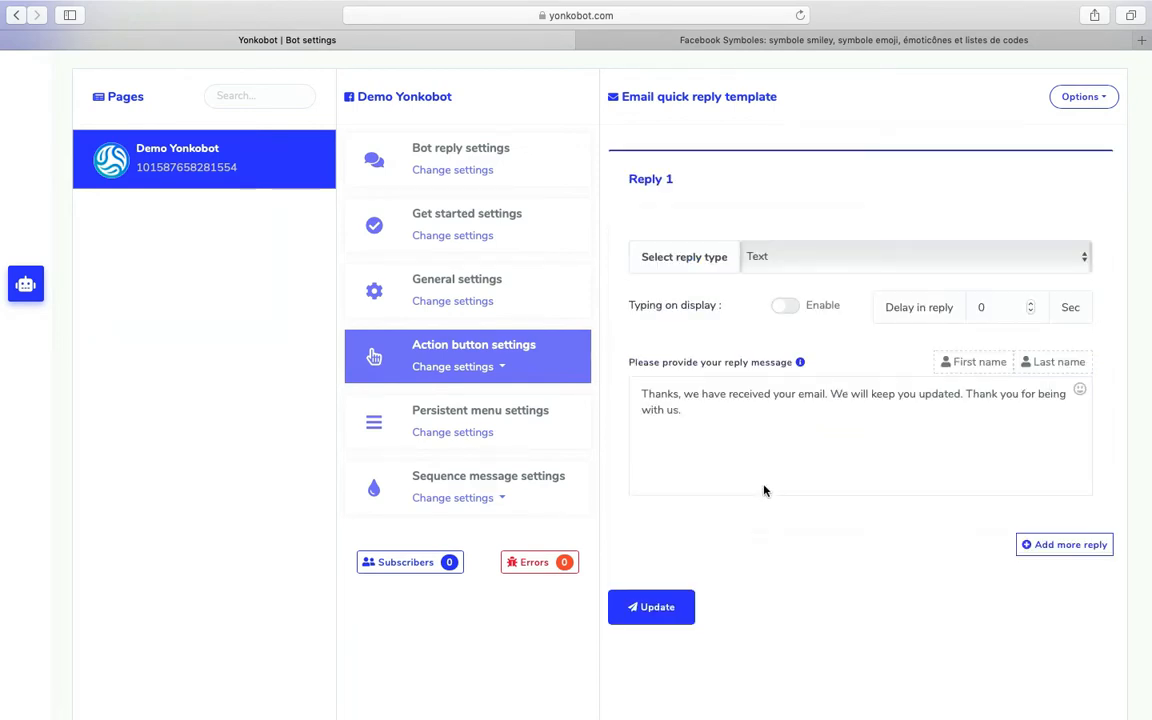
pyautogui.click(745, 430)
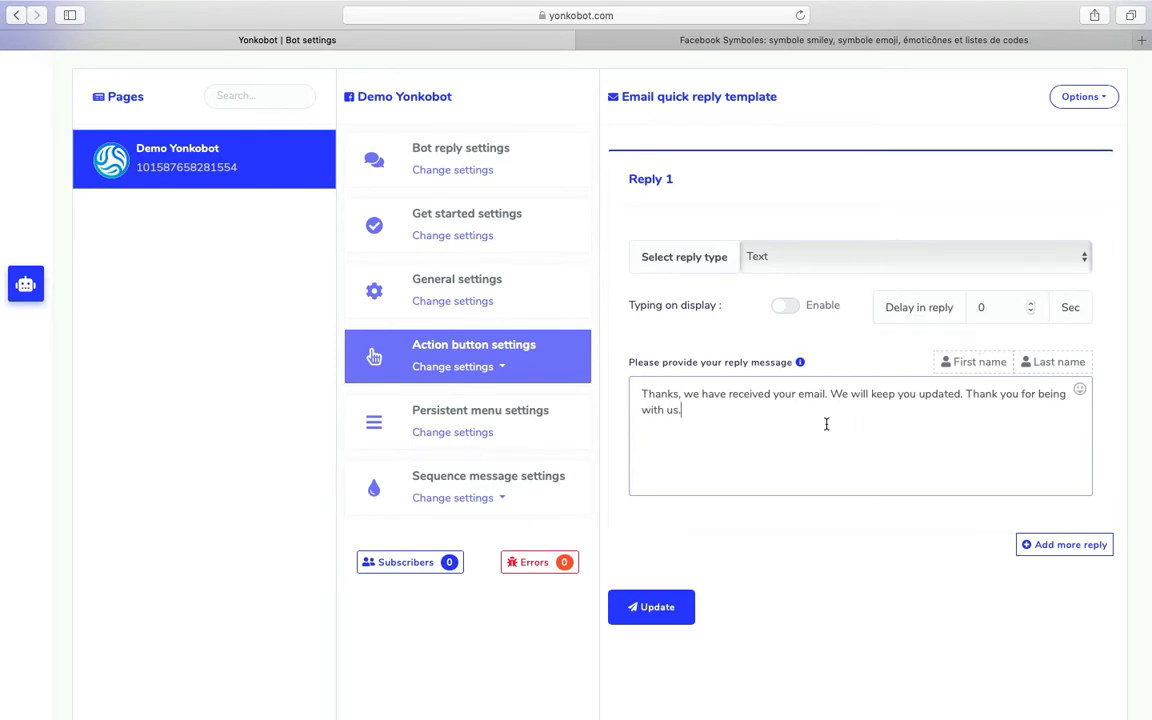
pyautogui.moveTo(769, 430); pyautogui.dragTo(653, 357)
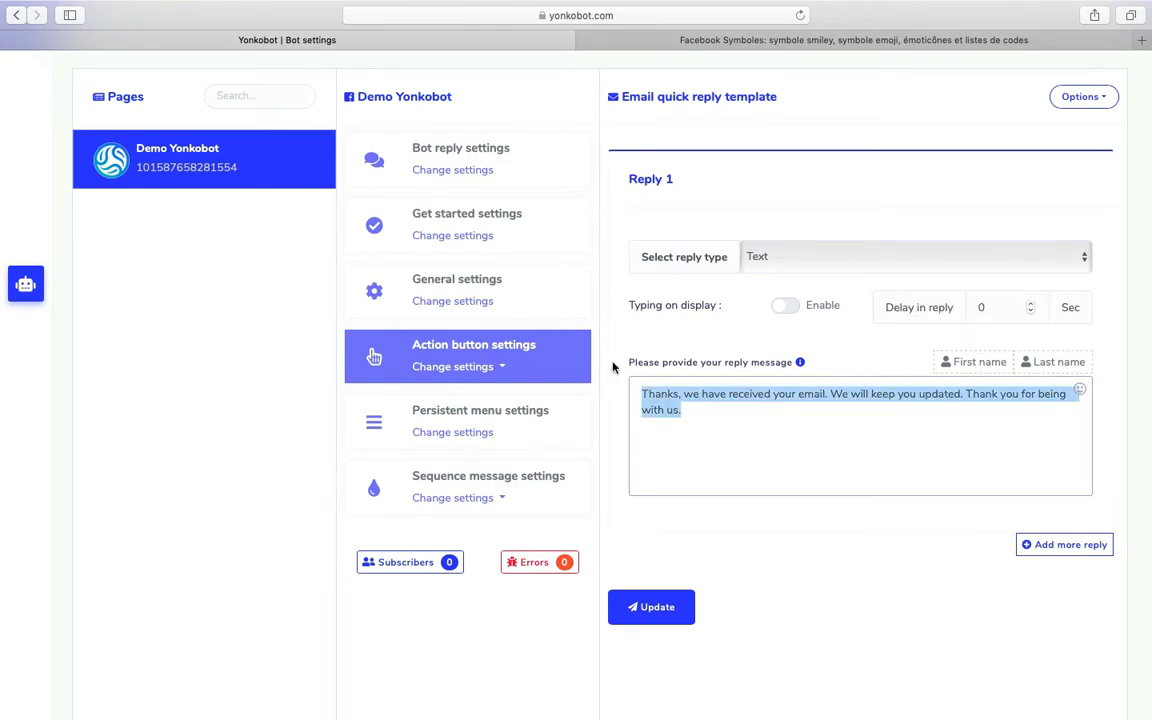
pyautogui.write('Merci pour votre email, vous rece')
pyautogui.press('BackSpace')
pyautogui.write('cevrez un message bientôt.')
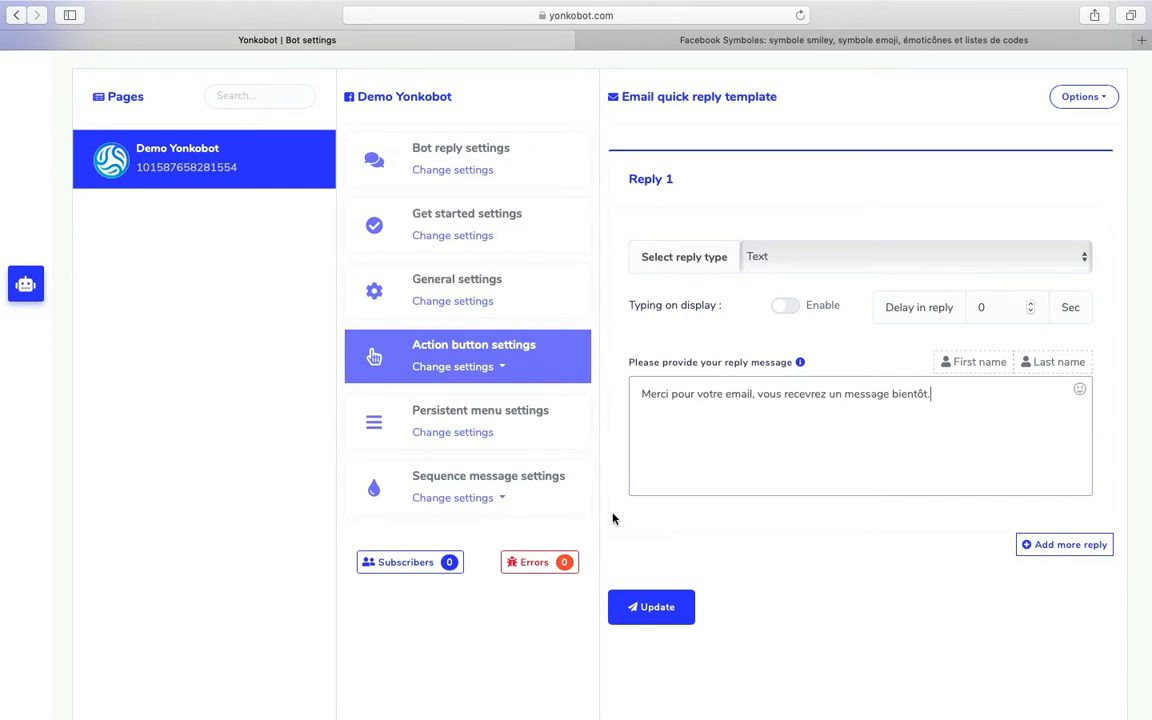
pyautogui.click(676, 613)
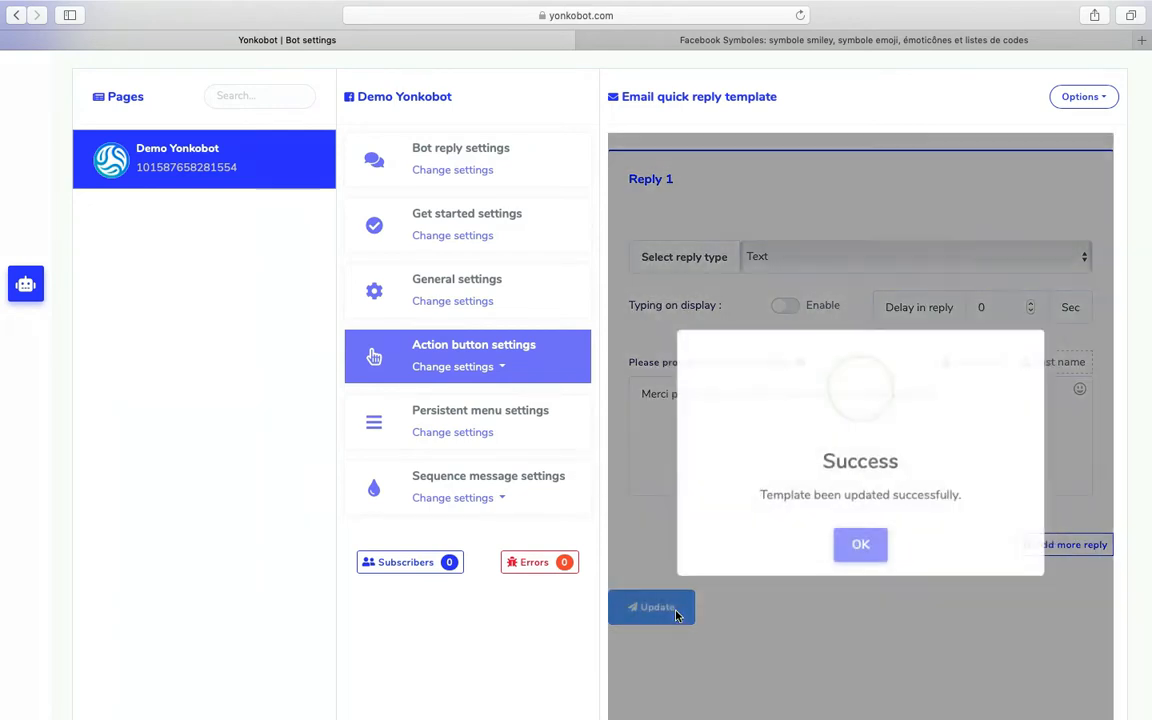
pyautogui.click(853, 548)
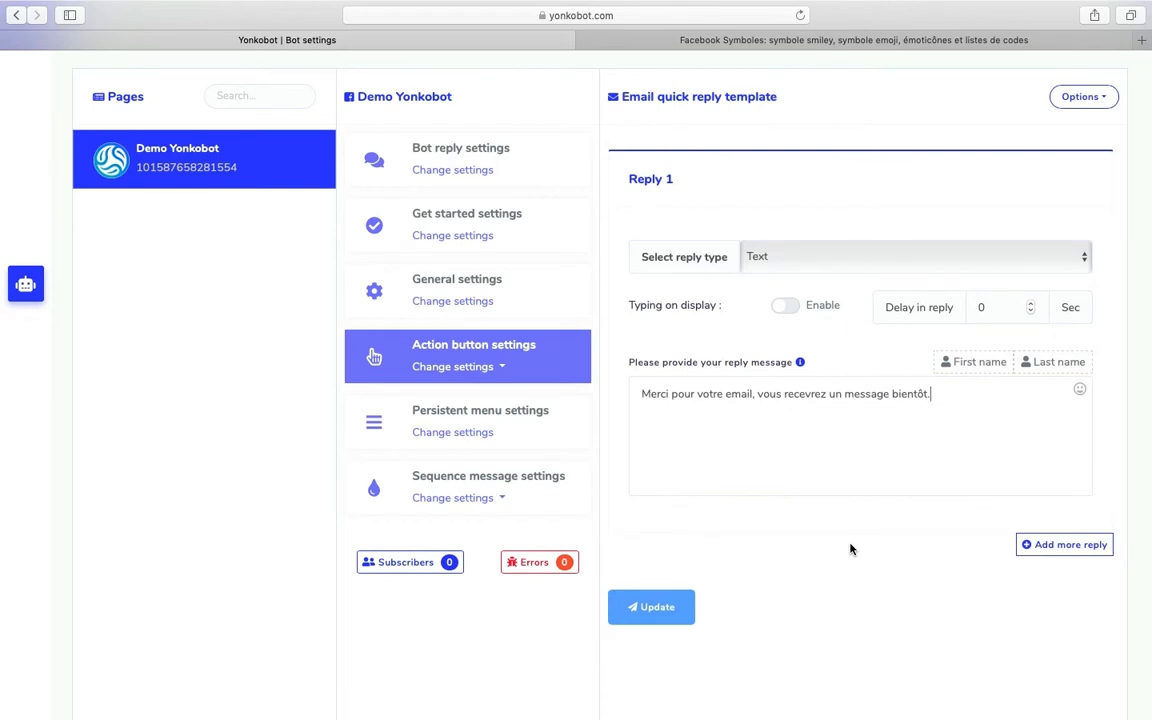
# Step: Enable Typing on display for the email reply and set its delay in reply to 2 seconds
pyautogui.moveTo(629, 305); pyautogui.dragTo(724, 305)
pyautogui.click(730, 316)
pyautogui.click(785, 305)
pyautogui.click(1030, 303)
pyautogui.click(1030, 303)
pyautogui.click(851, 409)
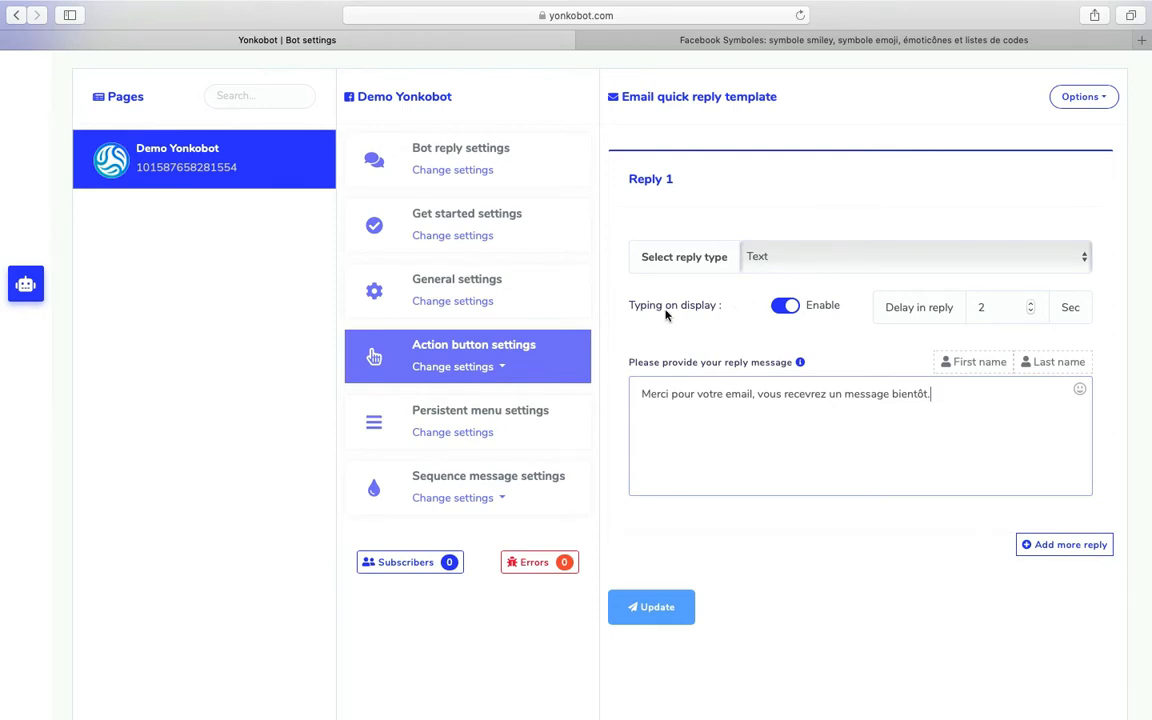
pyautogui.moveTo(618, 305); pyautogui.dragTo(726, 305)
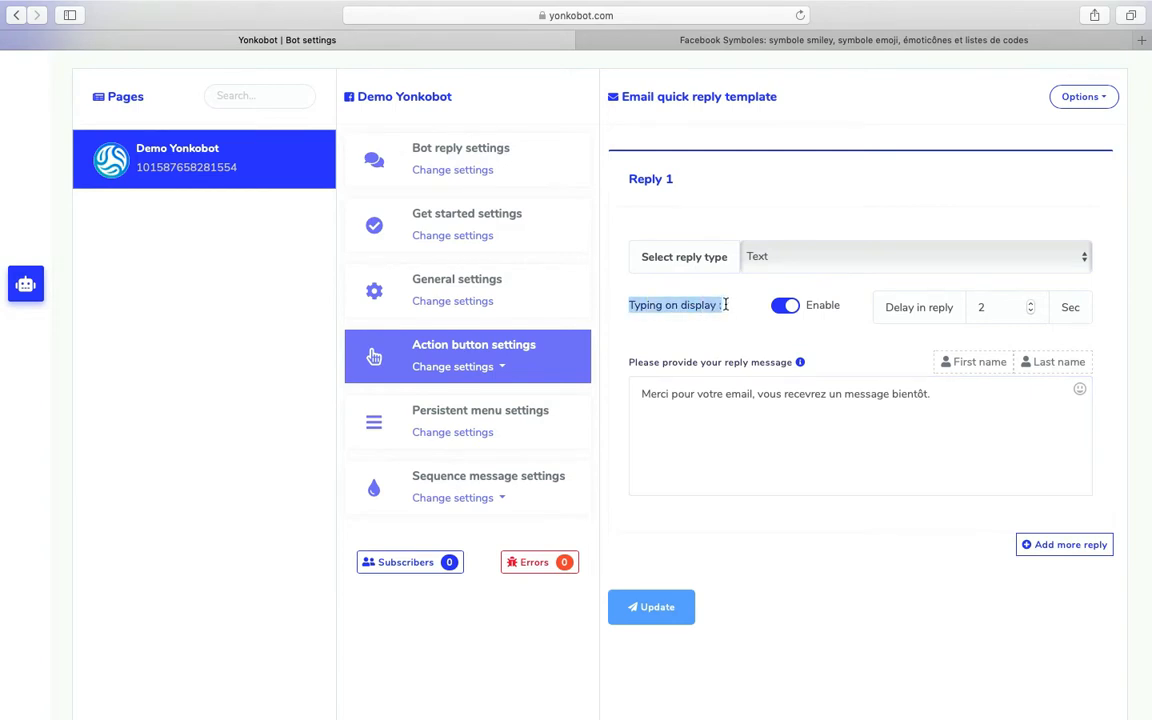
pyautogui.click(764, 403)
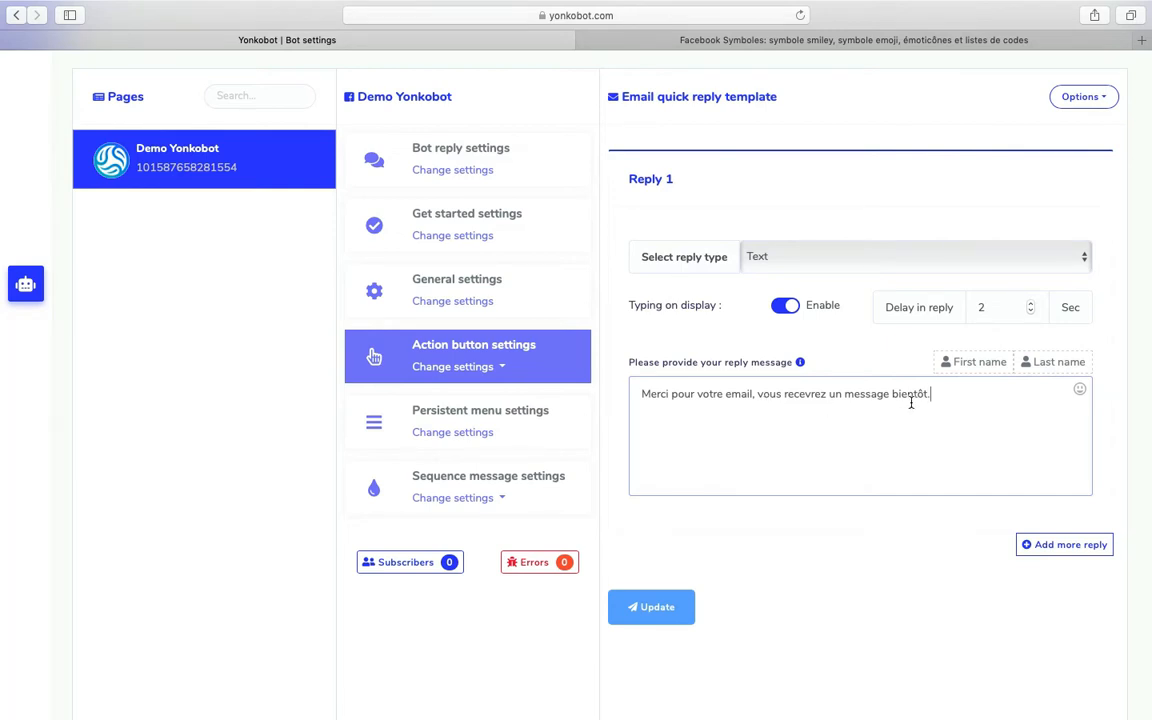
# Step: Review the reply types offered for the email template and the list of action button templates
pyautogui.scroll(-1, 830, 420)
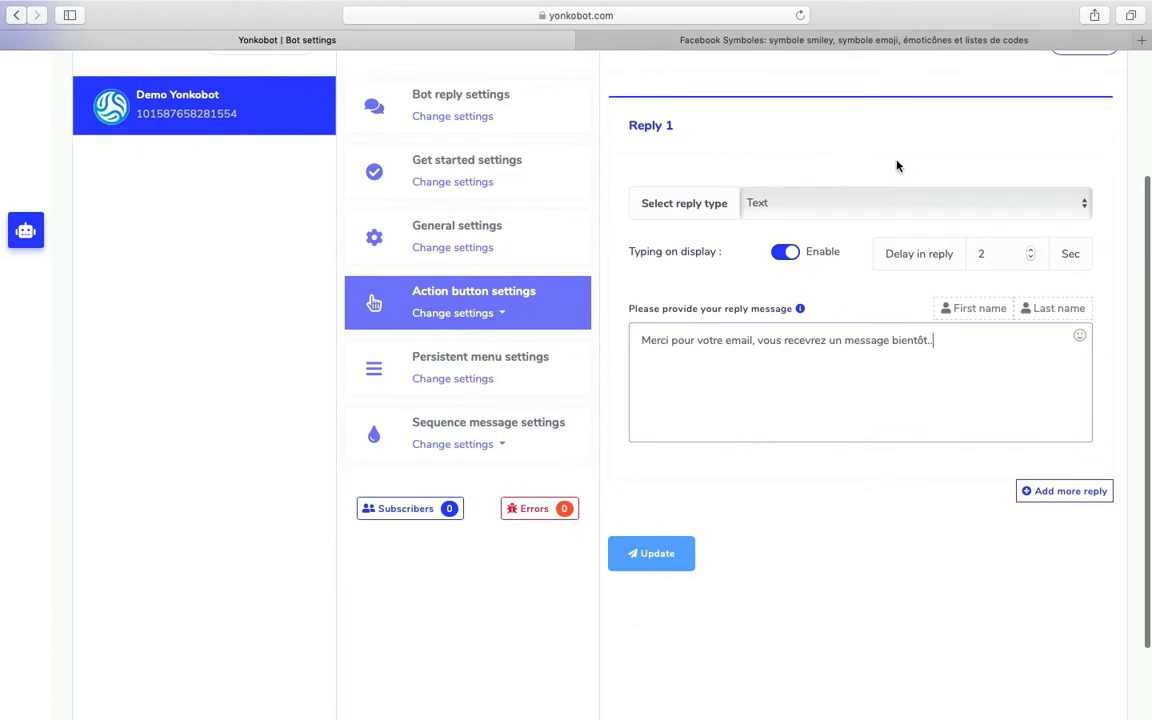
pyautogui.click(861, 204)
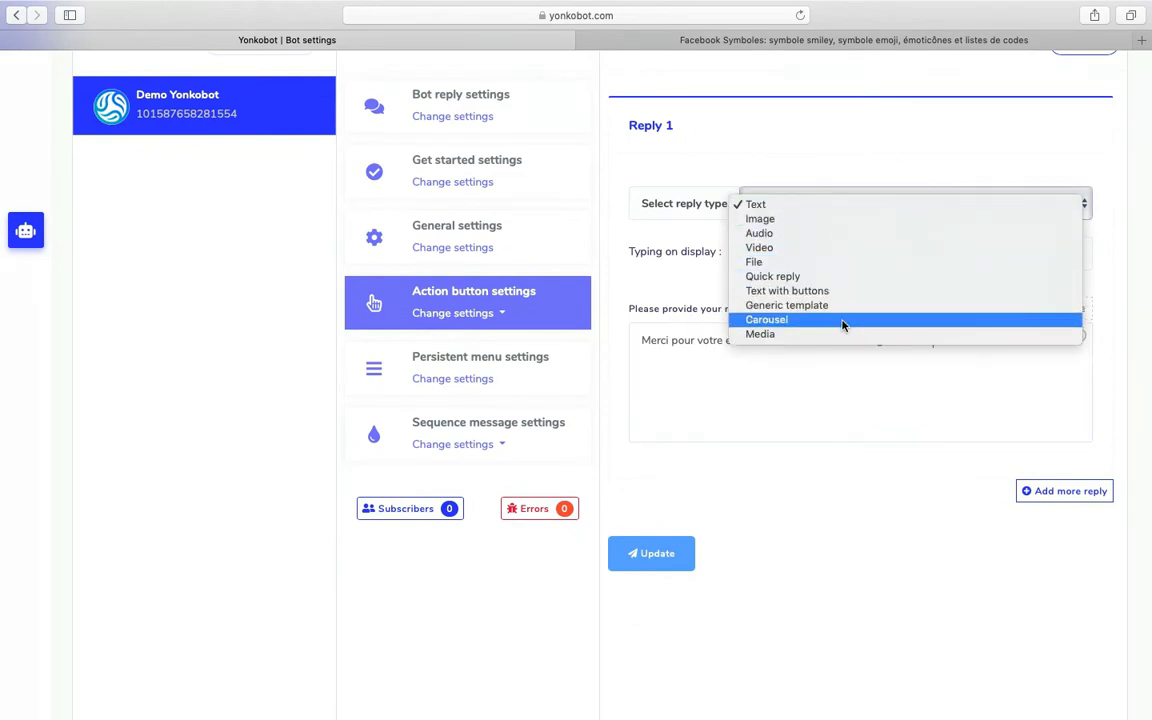
pyautogui.click(838, 397)
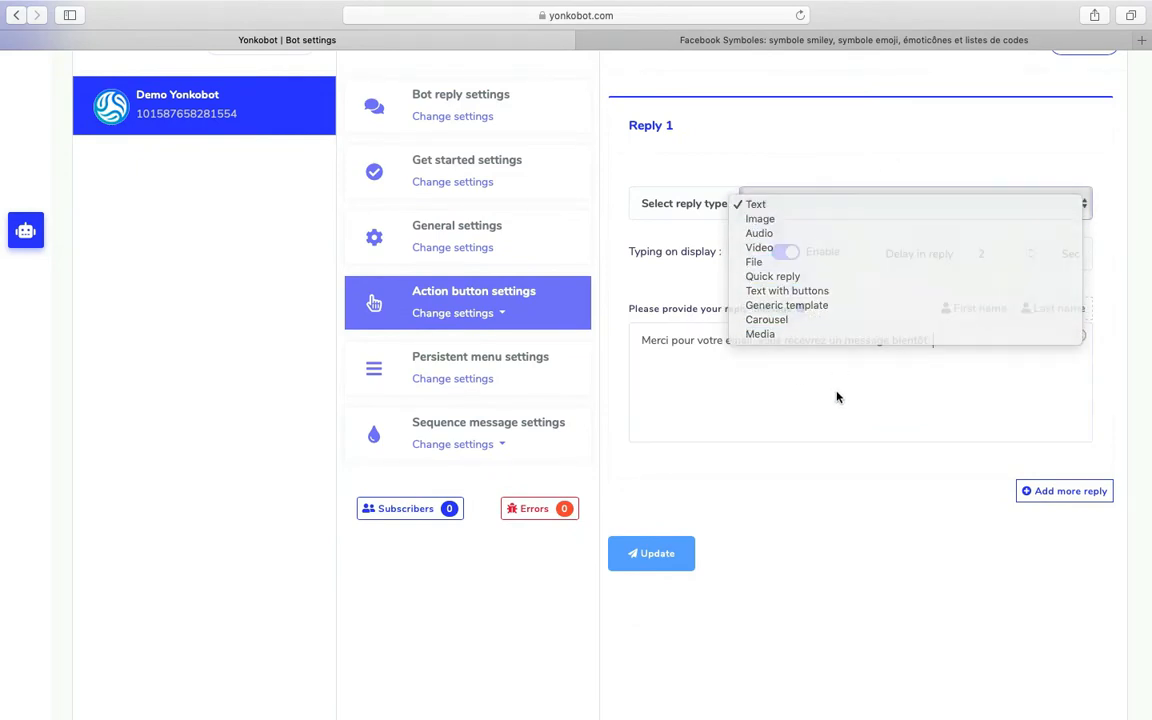
pyautogui.click(455, 313)
pyautogui.click(769, 383)
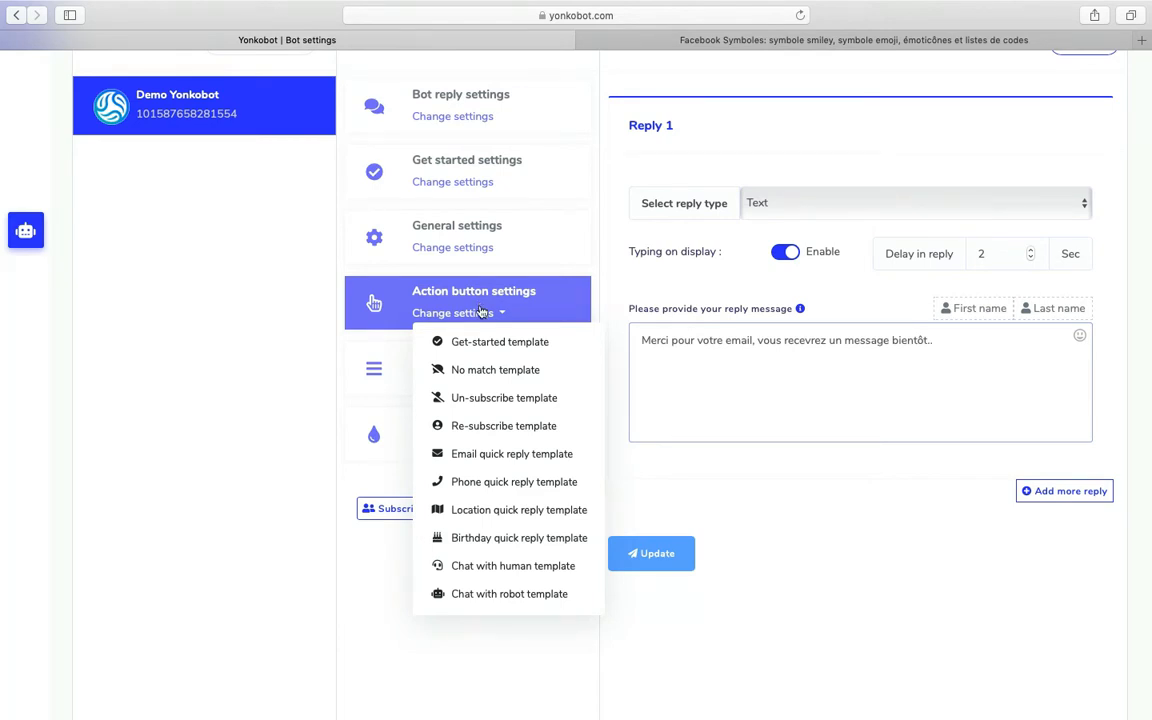
# Step: Go back to the Get started settings, reload the Bot settings page and reopen the Get started settings
pyautogui.click(465, 182)
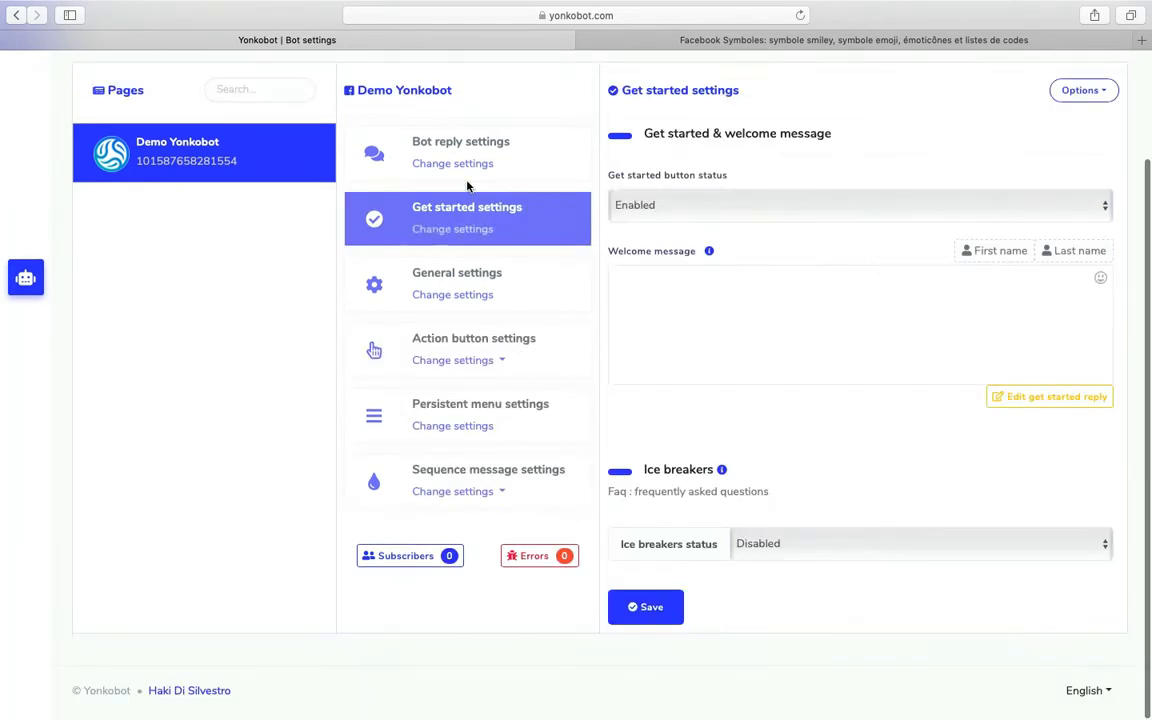
pyautogui.click(462, 362)
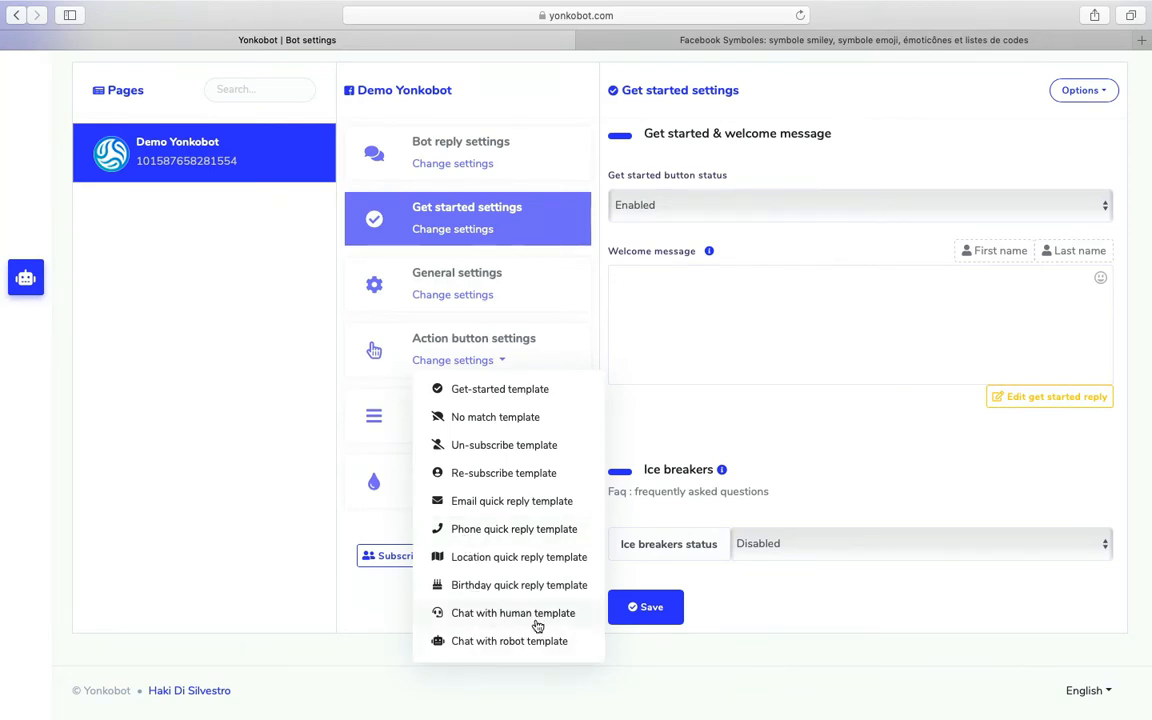
pyautogui.click(697, 316)
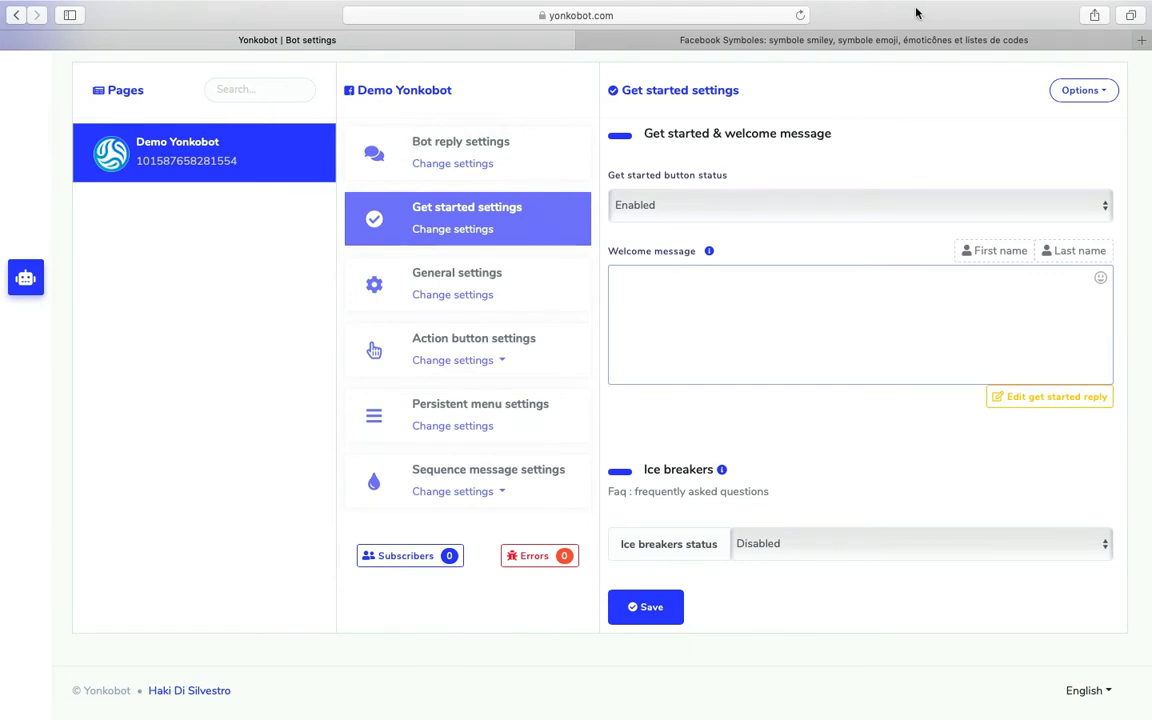
pyautogui.click(800, 16)
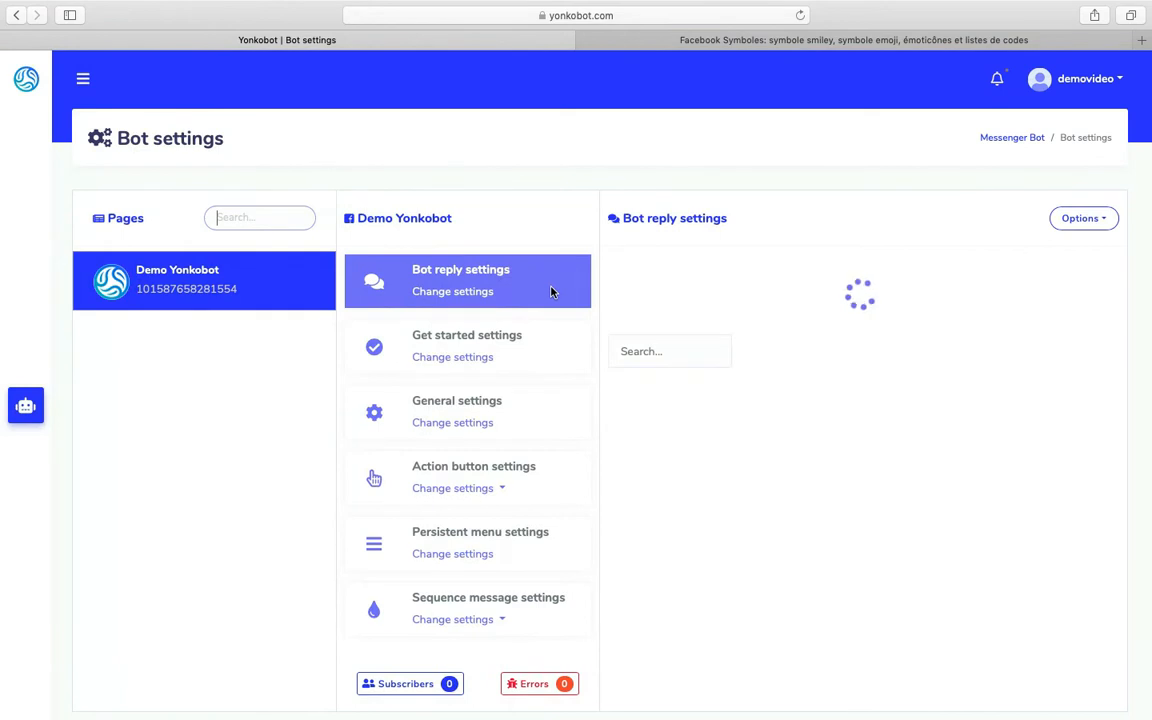
pyautogui.click(460, 363)
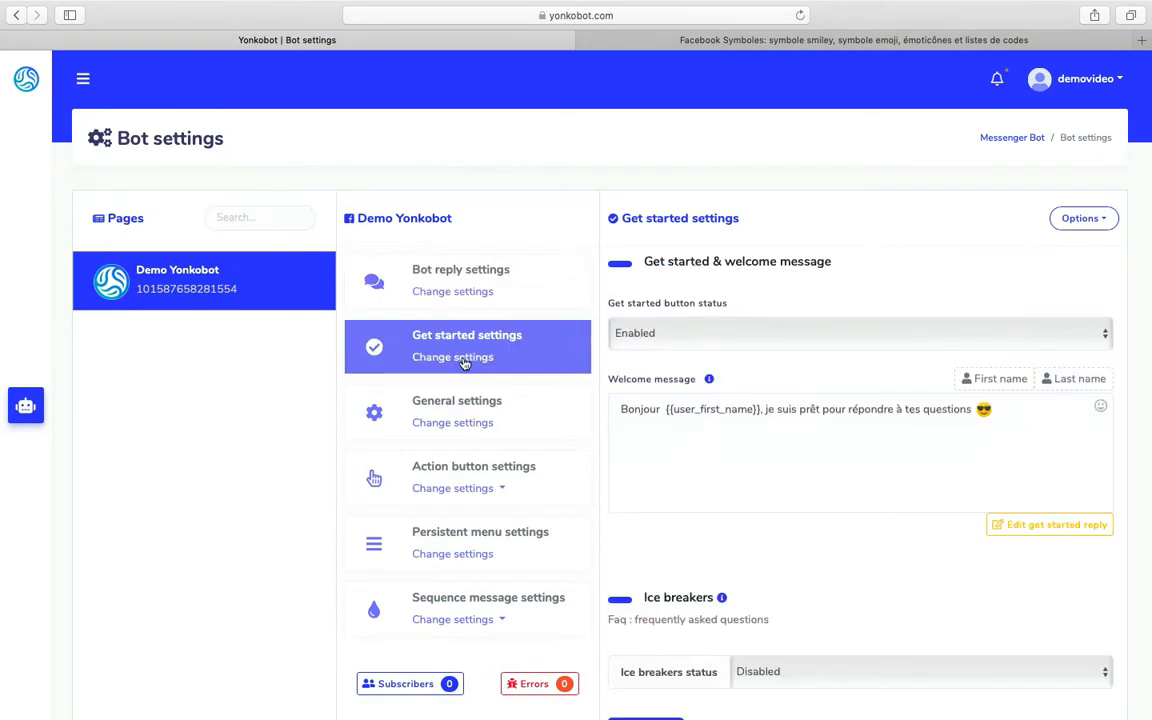
pyautogui.scroll(-3, 963, 482)
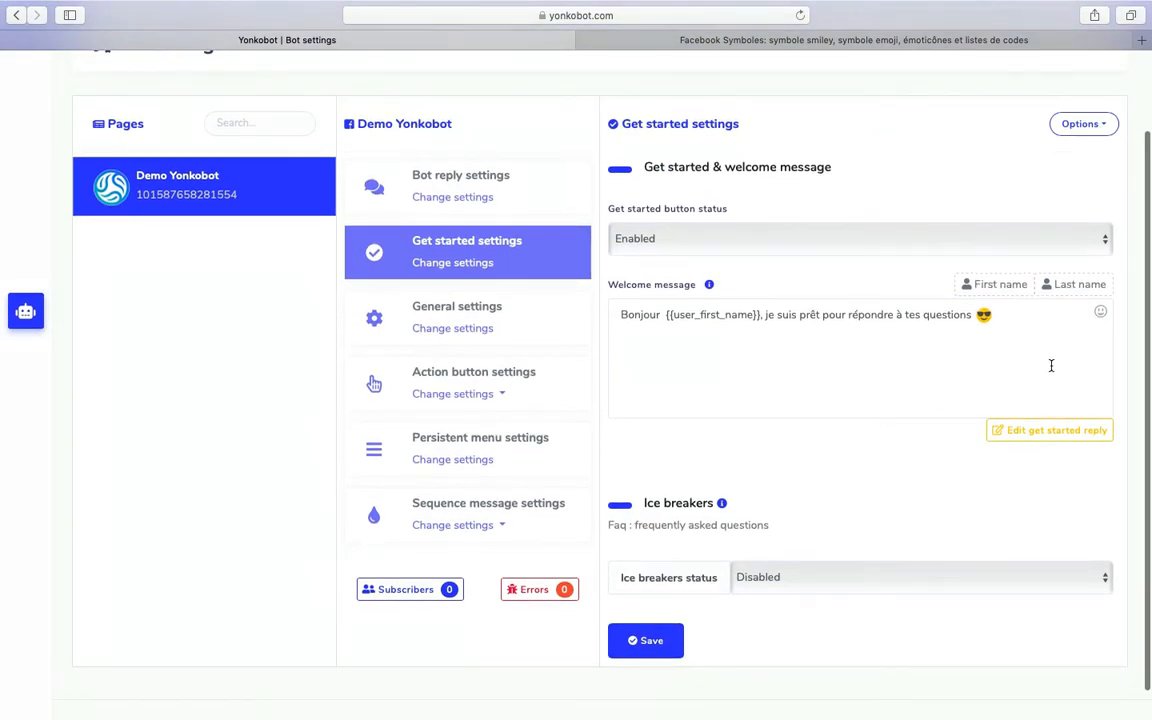
# Step: Open the get started reply for editing, enable Typing on display and set the delay in reply to 2 seconds
pyautogui.click(1042, 428)
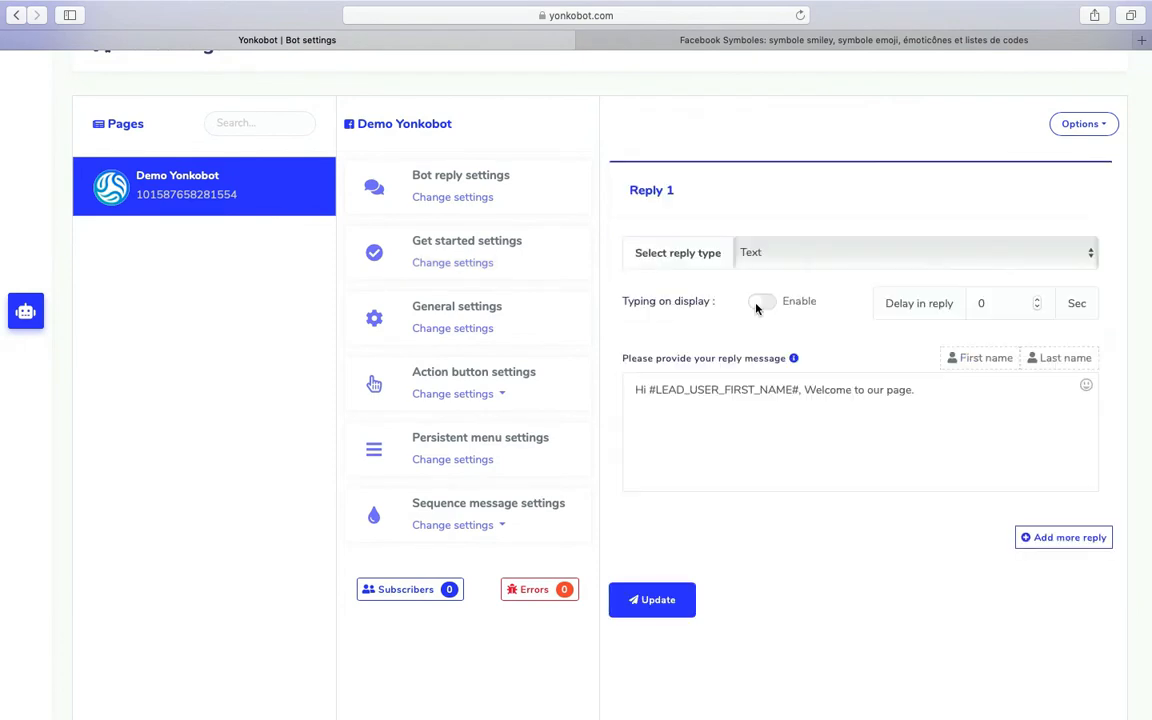
pyautogui.click(760, 302)
pyautogui.moveTo(635, 301); pyautogui.dragTo(700, 302)
pyautogui.click(1037, 300)
pyautogui.click(1037, 300)
# Step: Try the Quick reply type for Reply 1 and look over its message and button fields
pyautogui.click(788, 253)
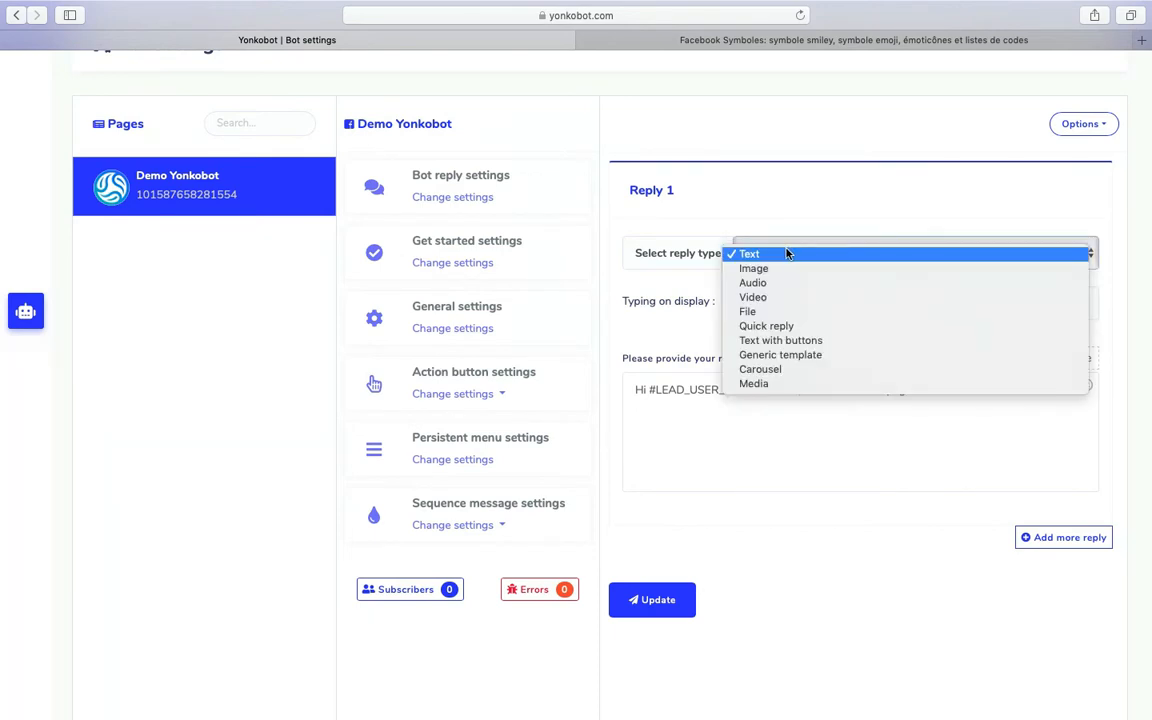
pyautogui.click(793, 326)
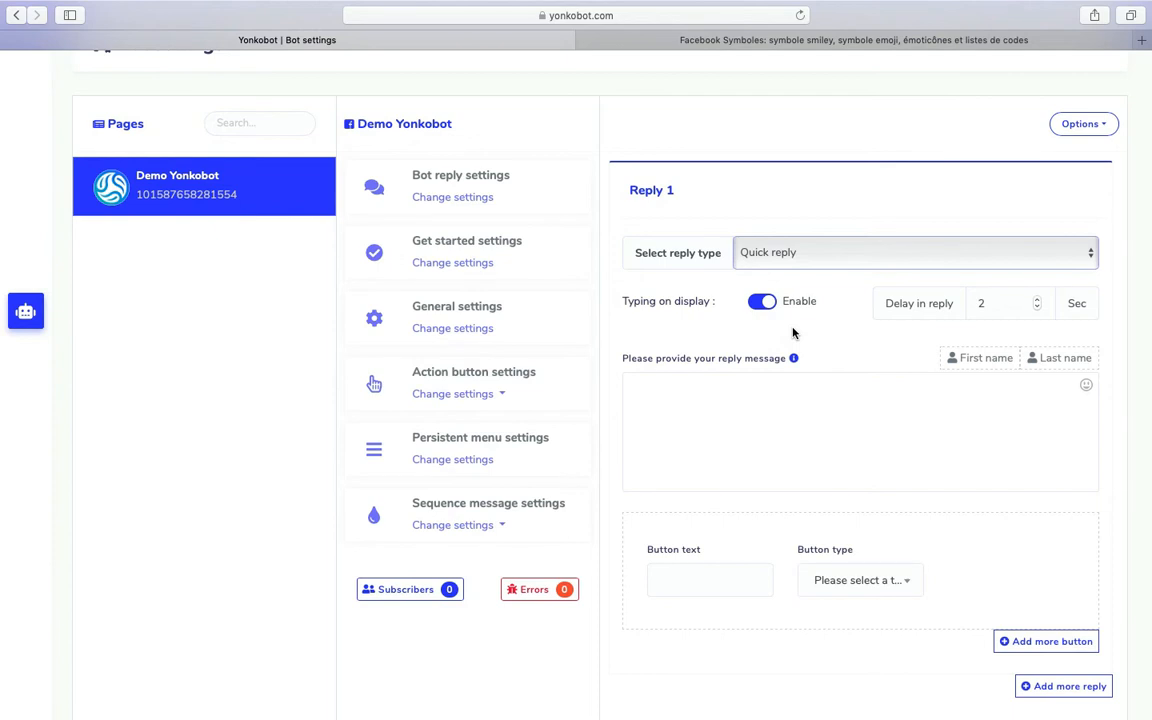
pyautogui.scroll(-1, 792, 332)
pyautogui.click(824, 389)
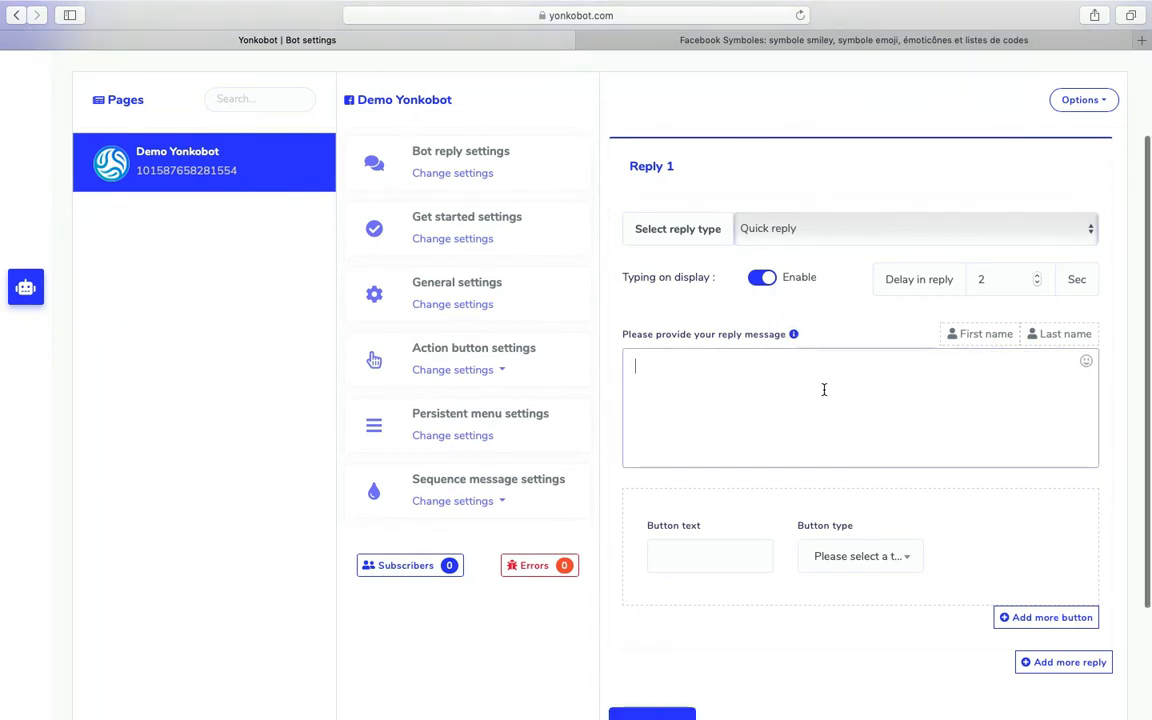
pyautogui.scroll(-3, 861, 290)
pyautogui.scroll(-1, 869, 246)
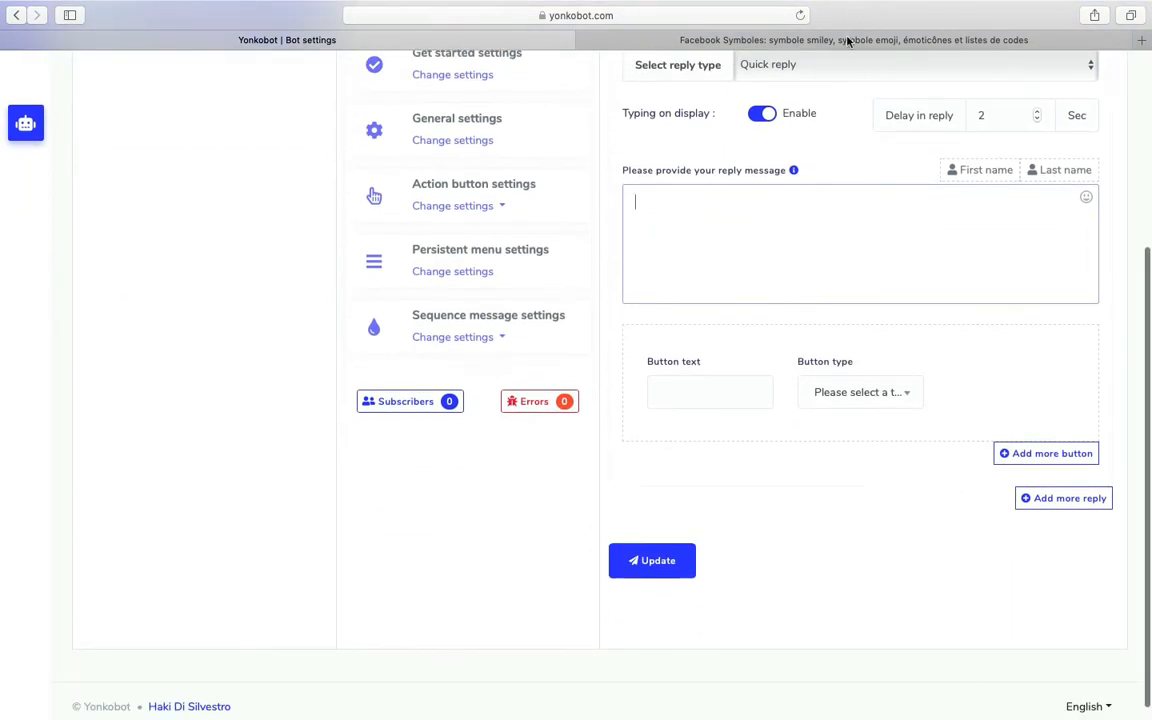
pyautogui.scroll(3, 836, 188)
pyautogui.click(831, 126)
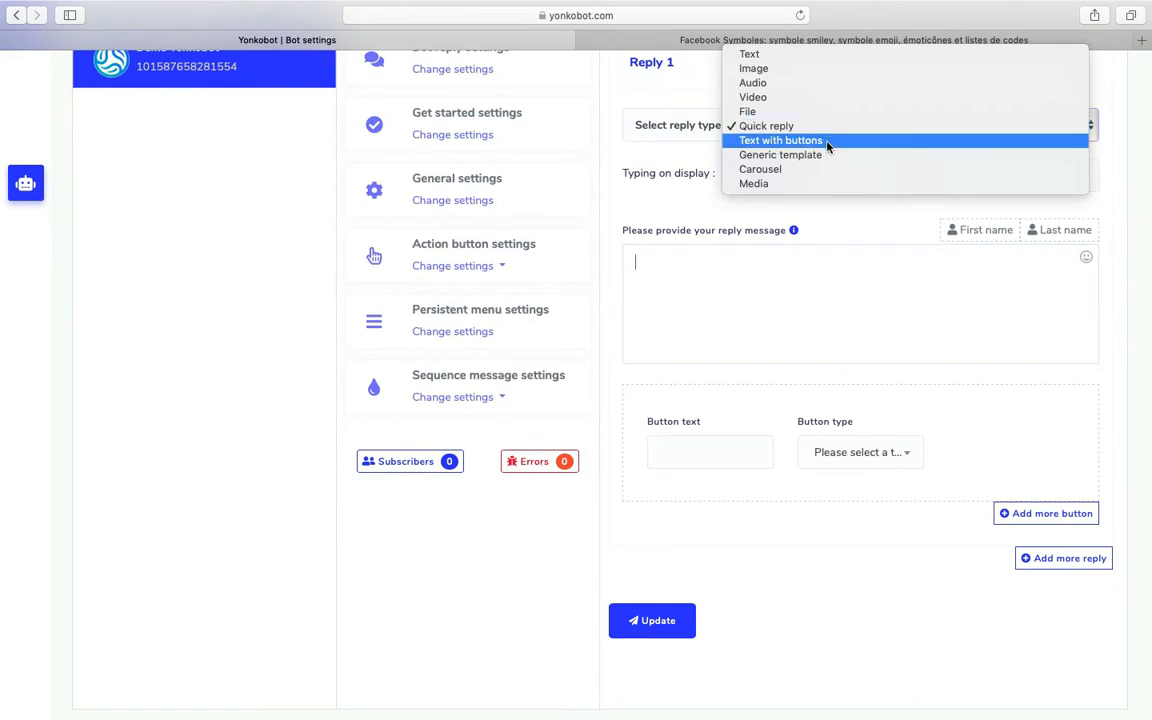
pyautogui.click(829, 141)
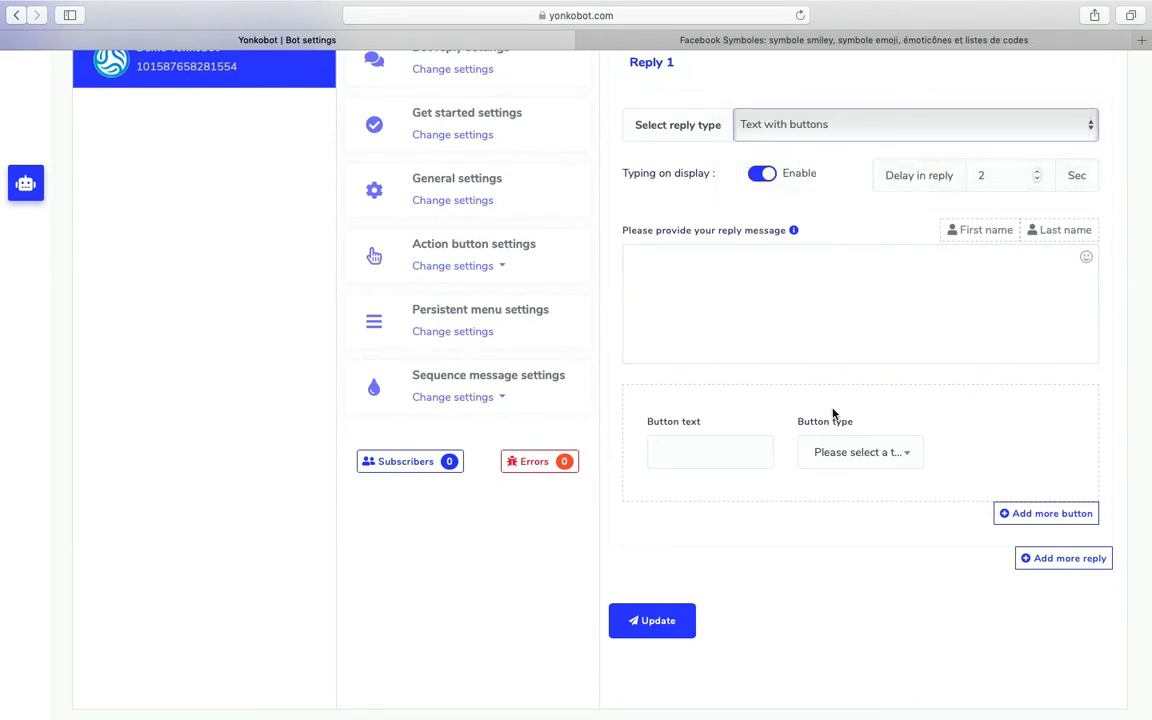
pyautogui.click(870, 461)
pyautogui.scroll(-5, 876, 557)
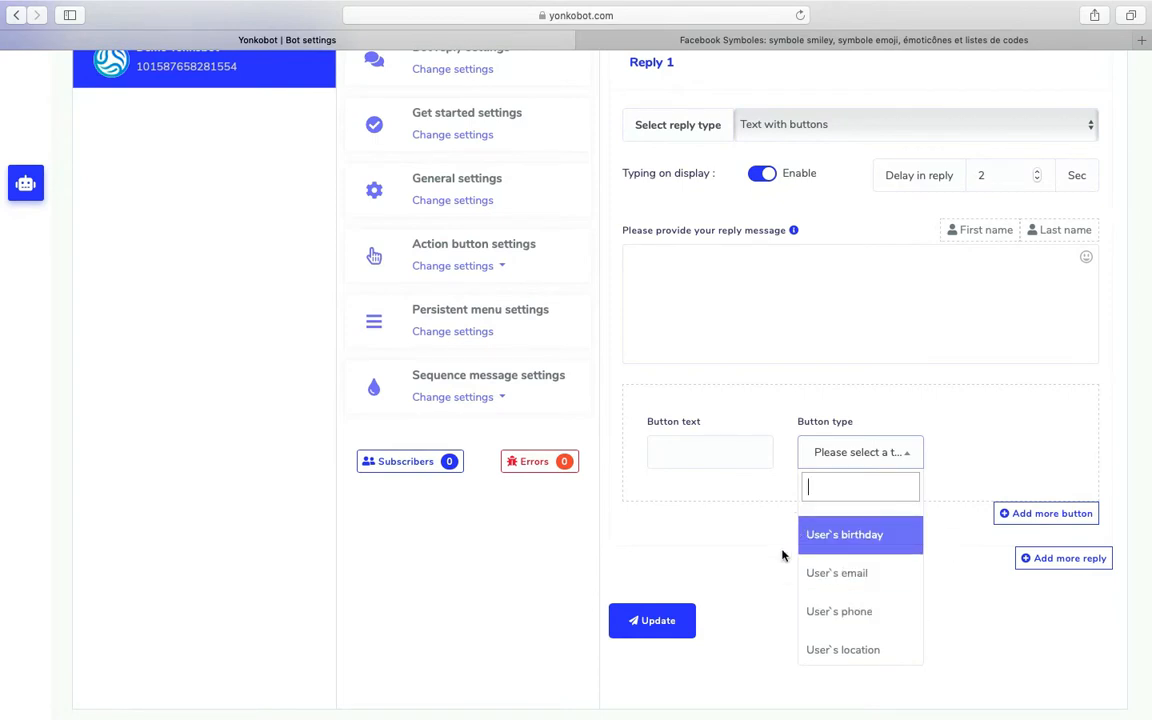
pyautogui.click(848, 577)
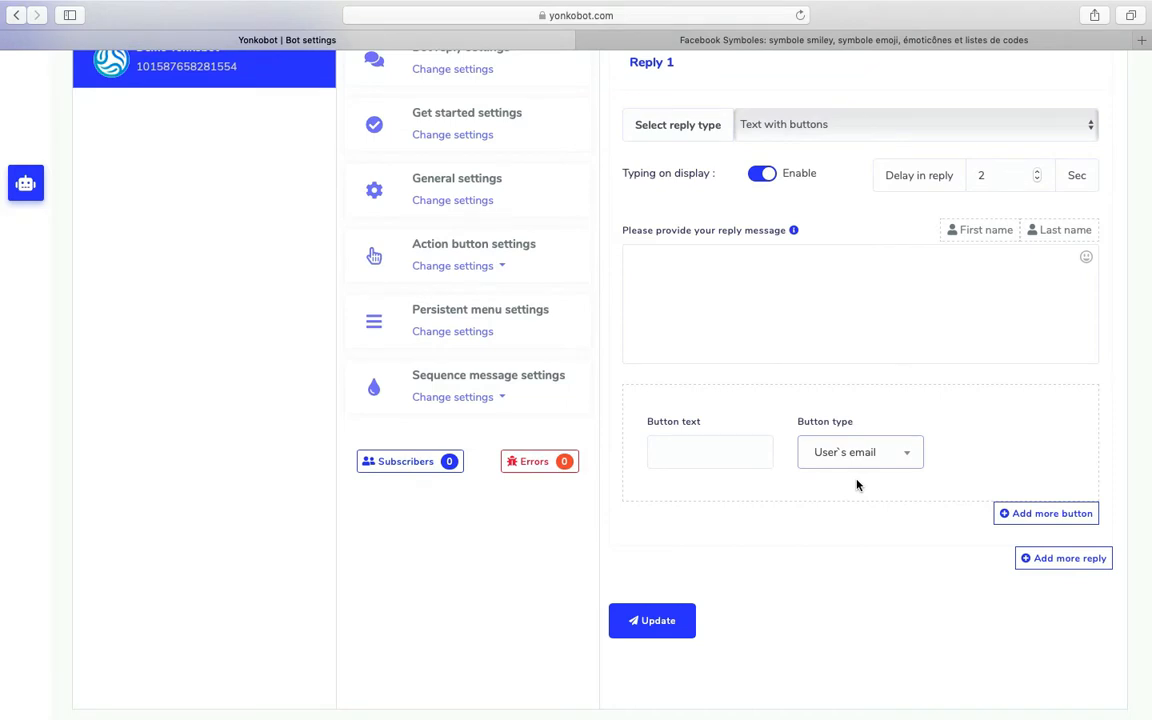
pyautogui.click(716, 450)
pyautogui.write('Votre email')
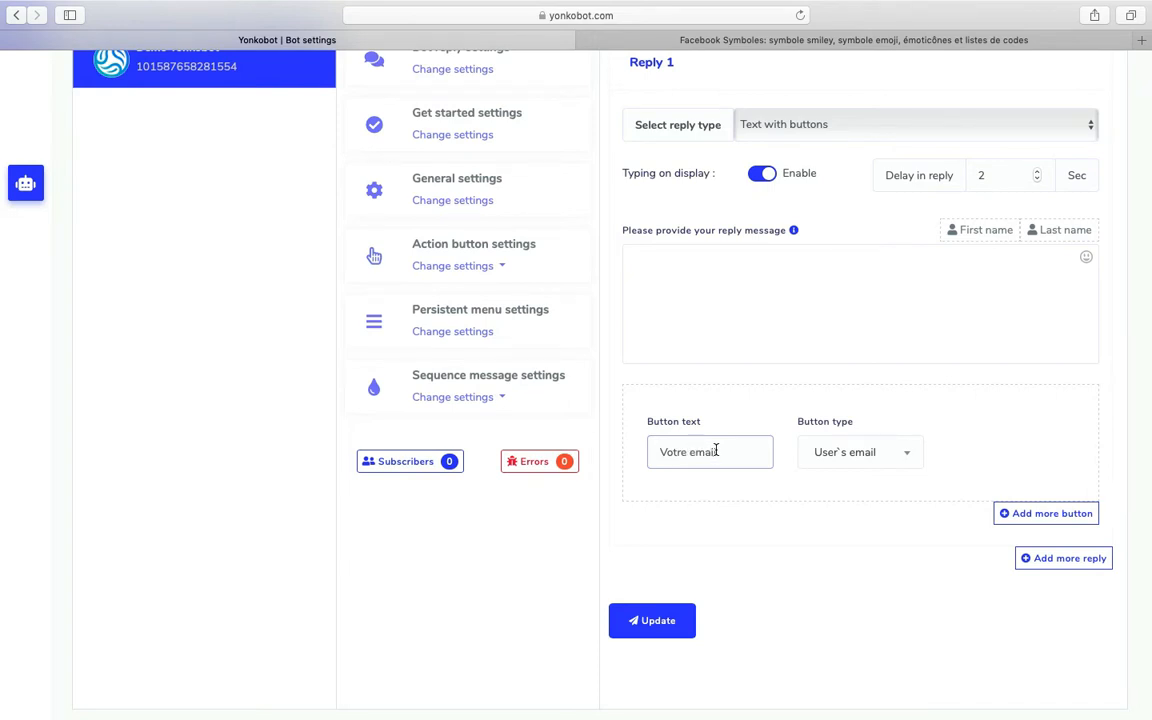
# Step: Try a Quick reply with a user e-mail address button and the message "confirmez votre identité"
pyautogui.click(829, 130)
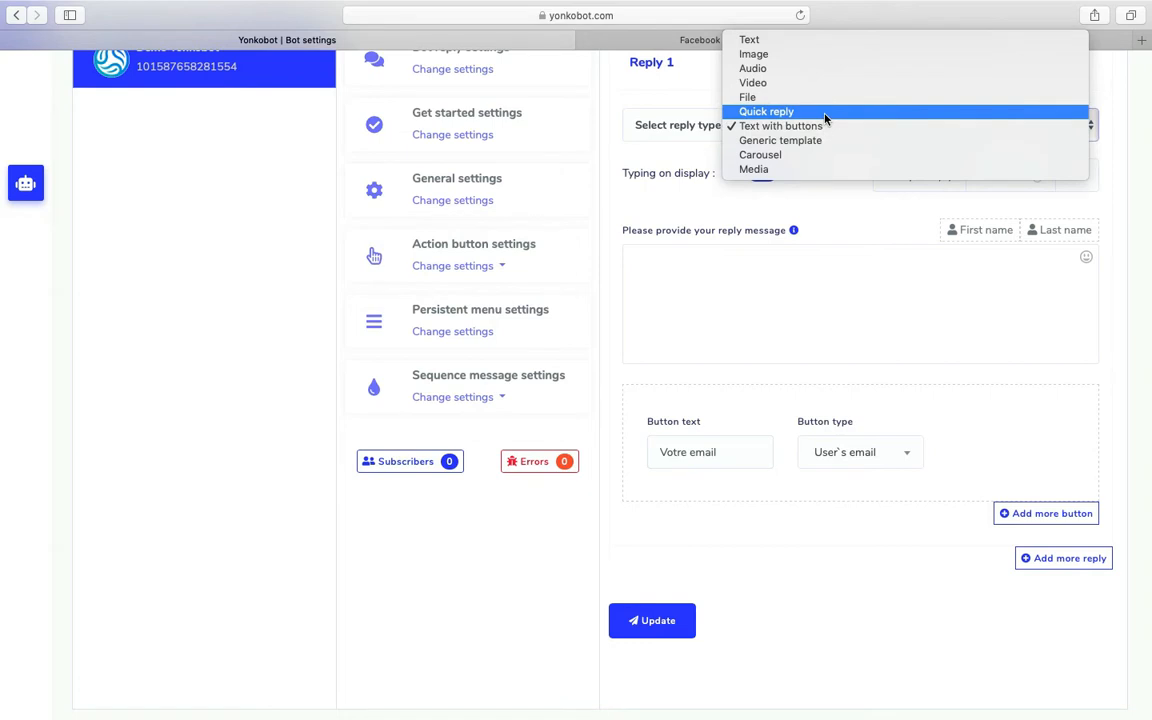
pyautogui.click(825, 115)
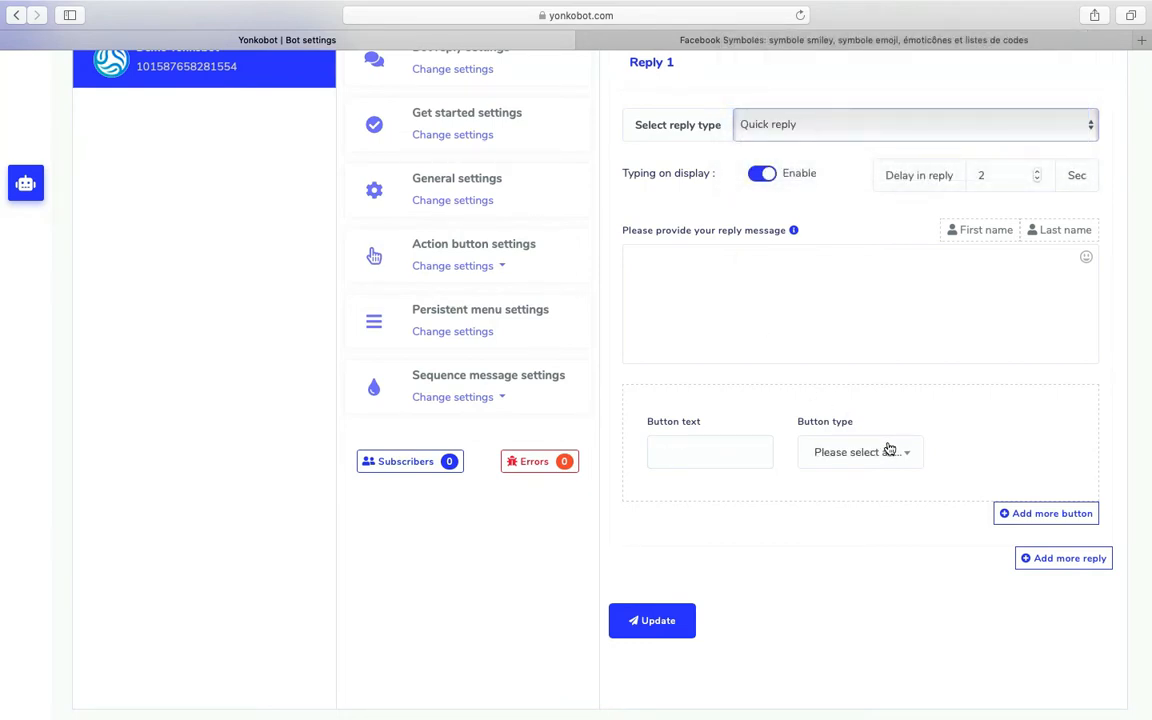
pyautogui.click(889, 450)
pyautogui.click(879, 637)
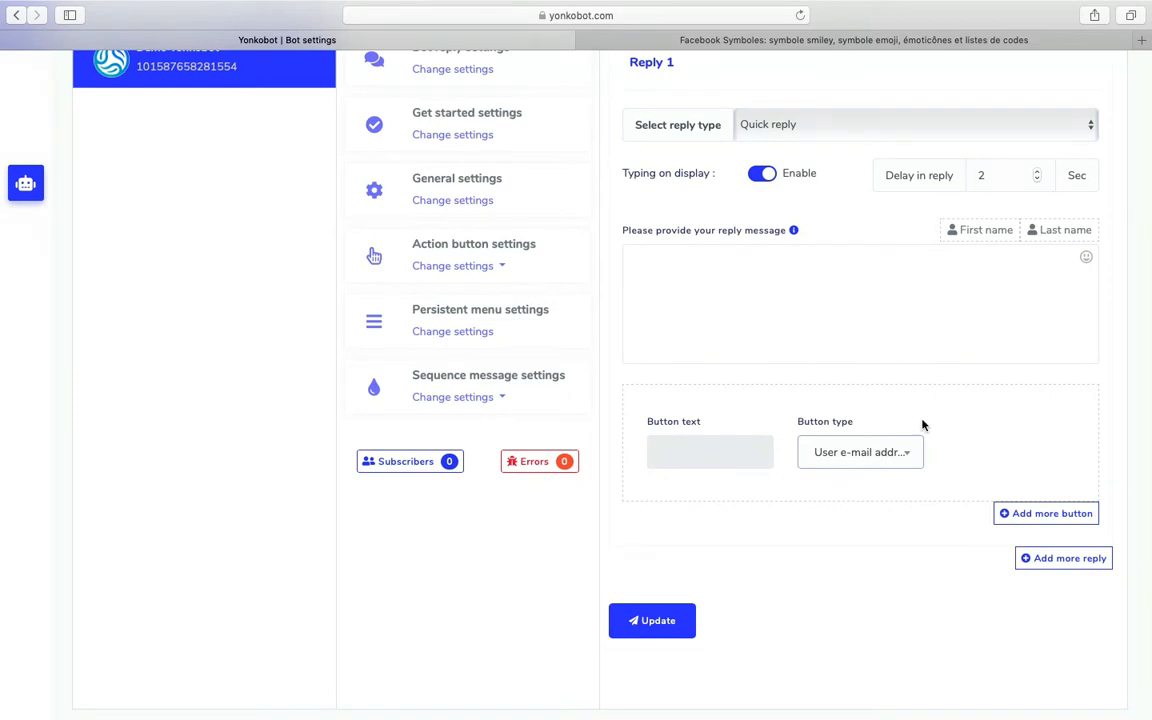
pyautogui.click(840, 341)
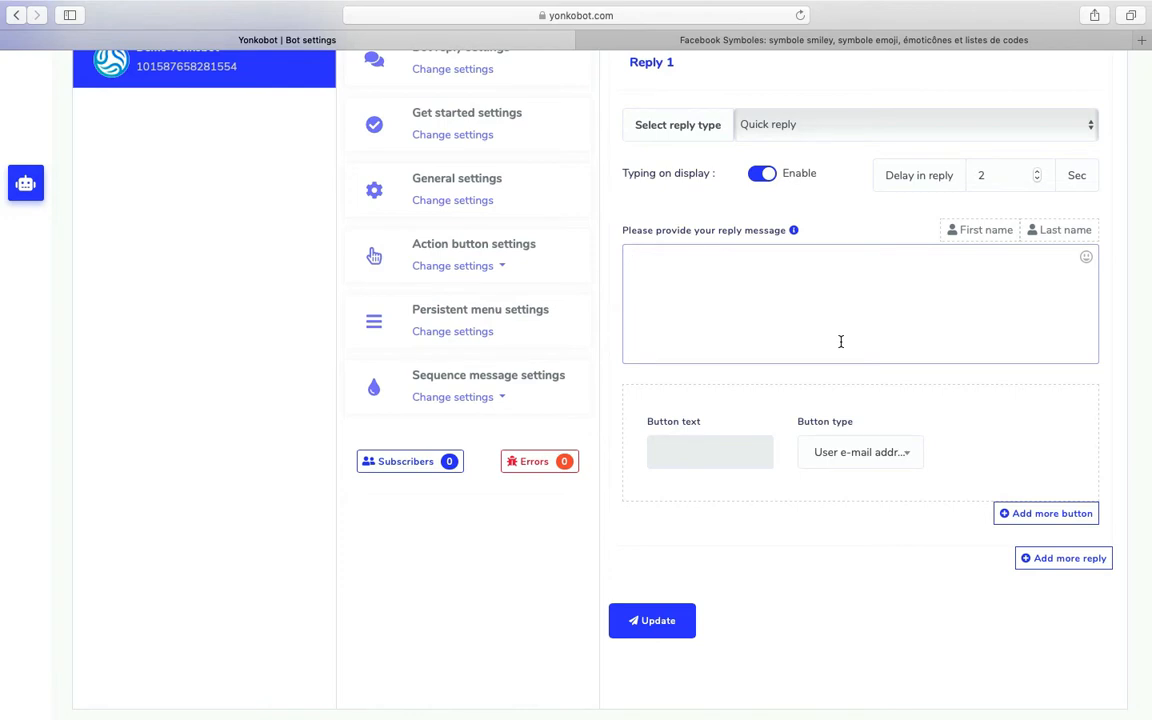
pyautogui.write('confirmez votre identité')
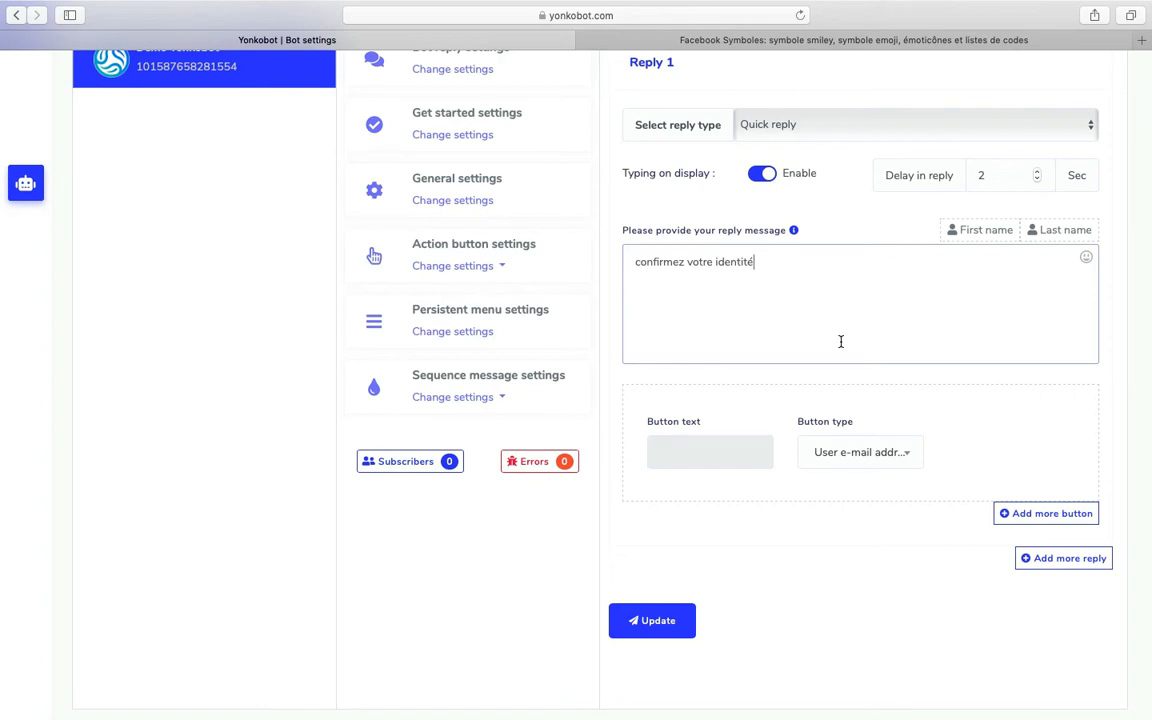
# Step: Set Reply 1 back to Text with buttons and make its button a Post back type
pyautogui.click(733, 123)
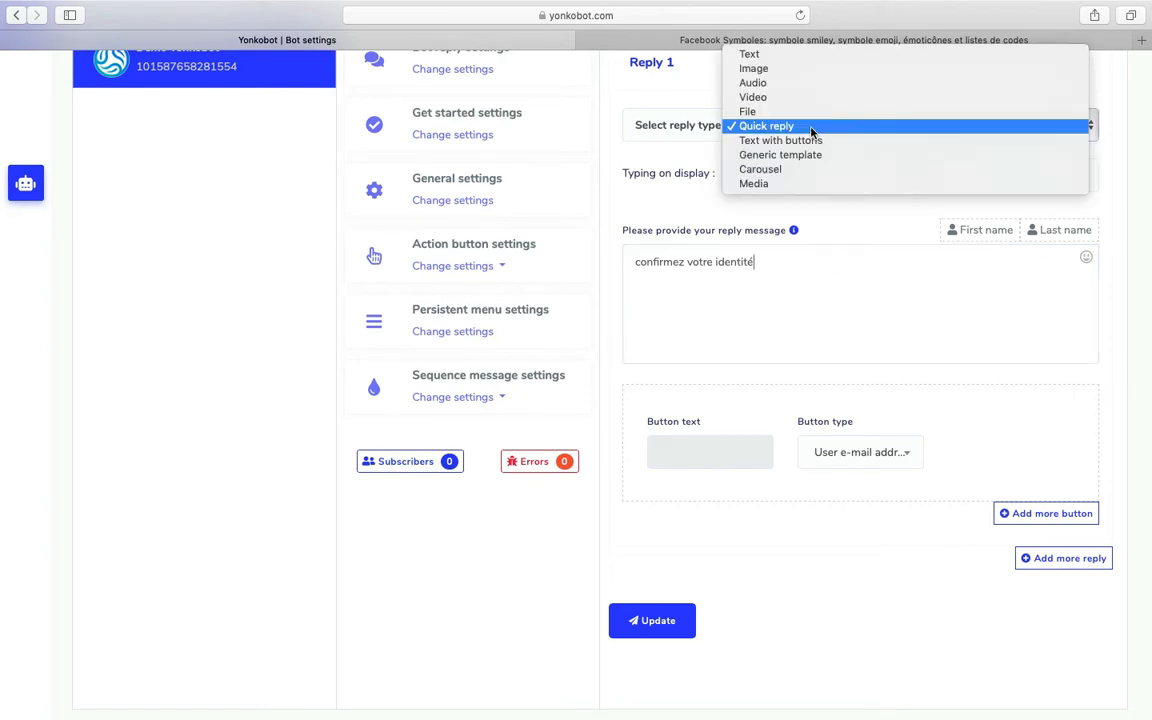
pyautogui.click(806, 140)
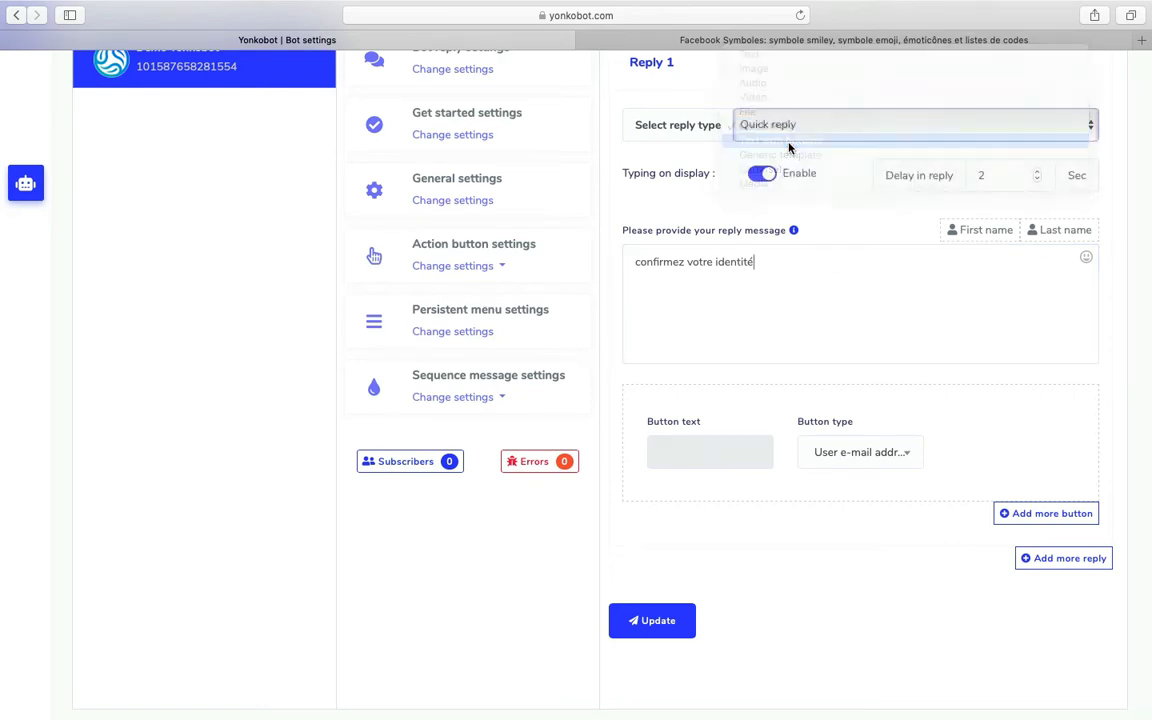
pyautogui.click(777, 273)
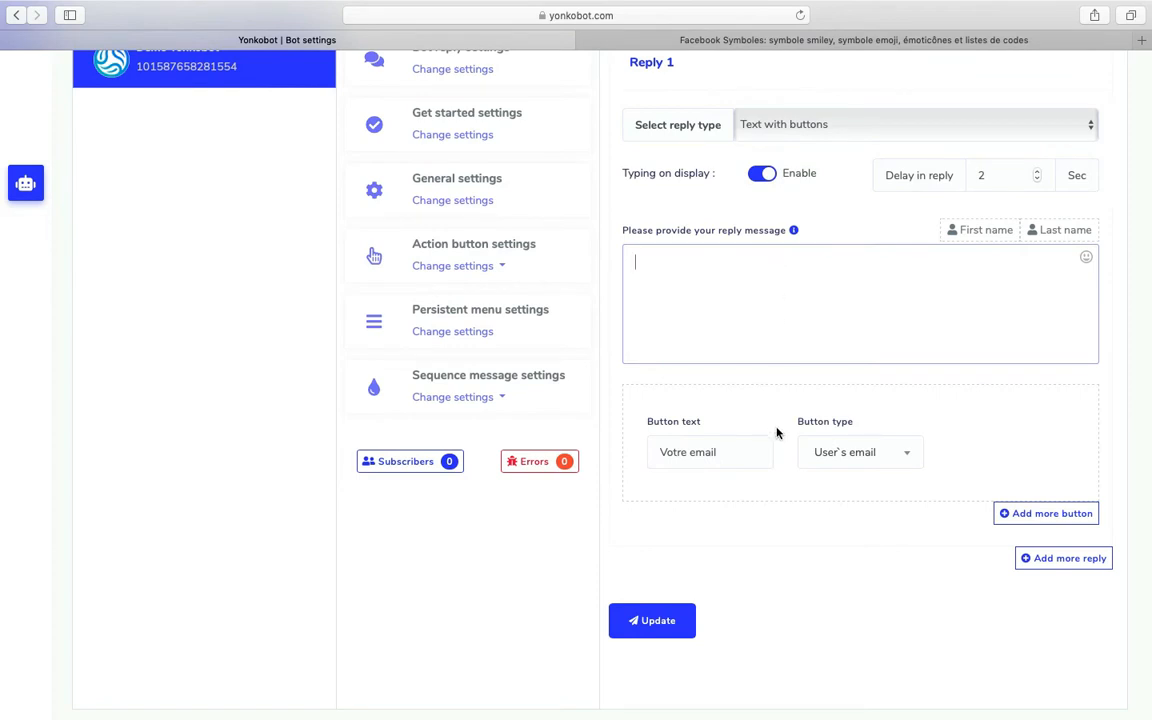
pyautogui.click(831, 460)
pyautogui.scroll(3, 850, 545)
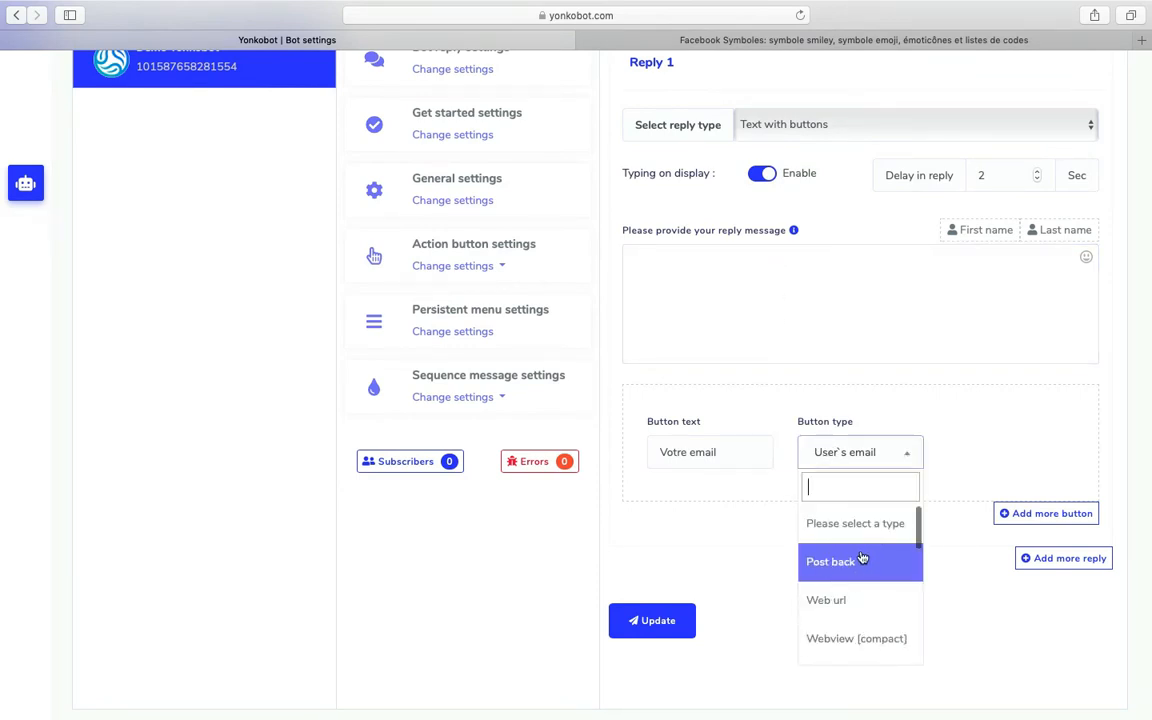
pyautogui.click(862, 572)
# Step: Enter "Quelle est ta demande ?" as the reply message and change the button text to "Questions"
pyautogui.click(802, 262)
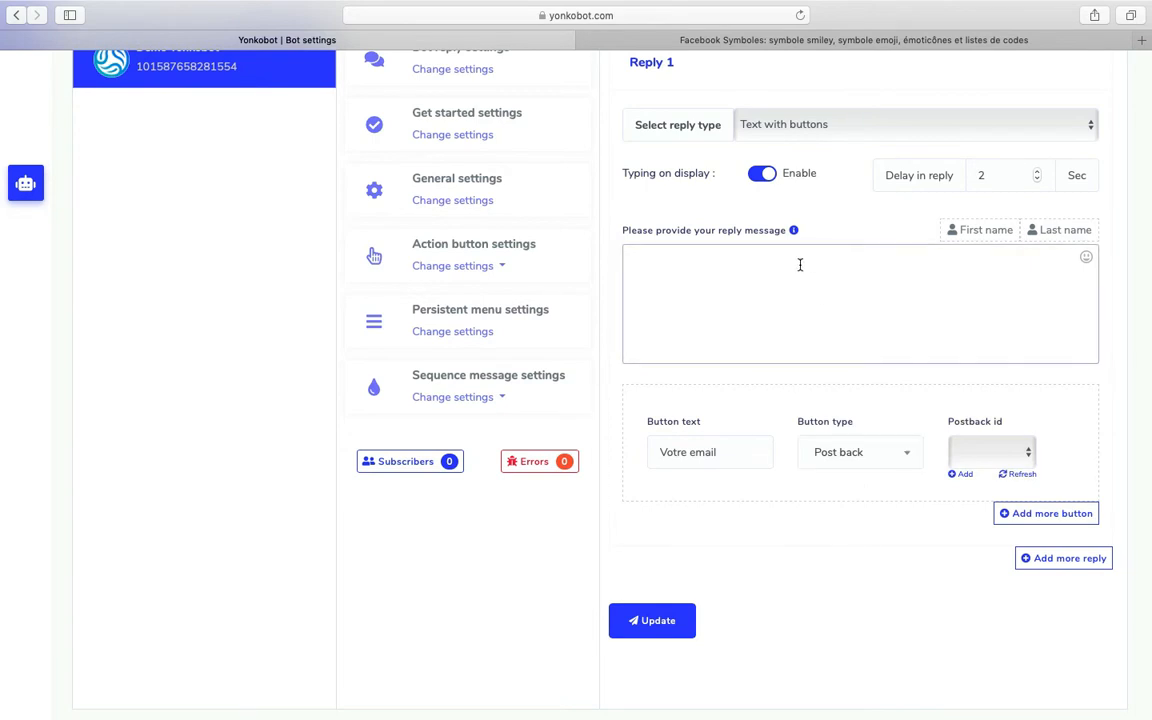
pyautogui.scroll(2, 800, 265)
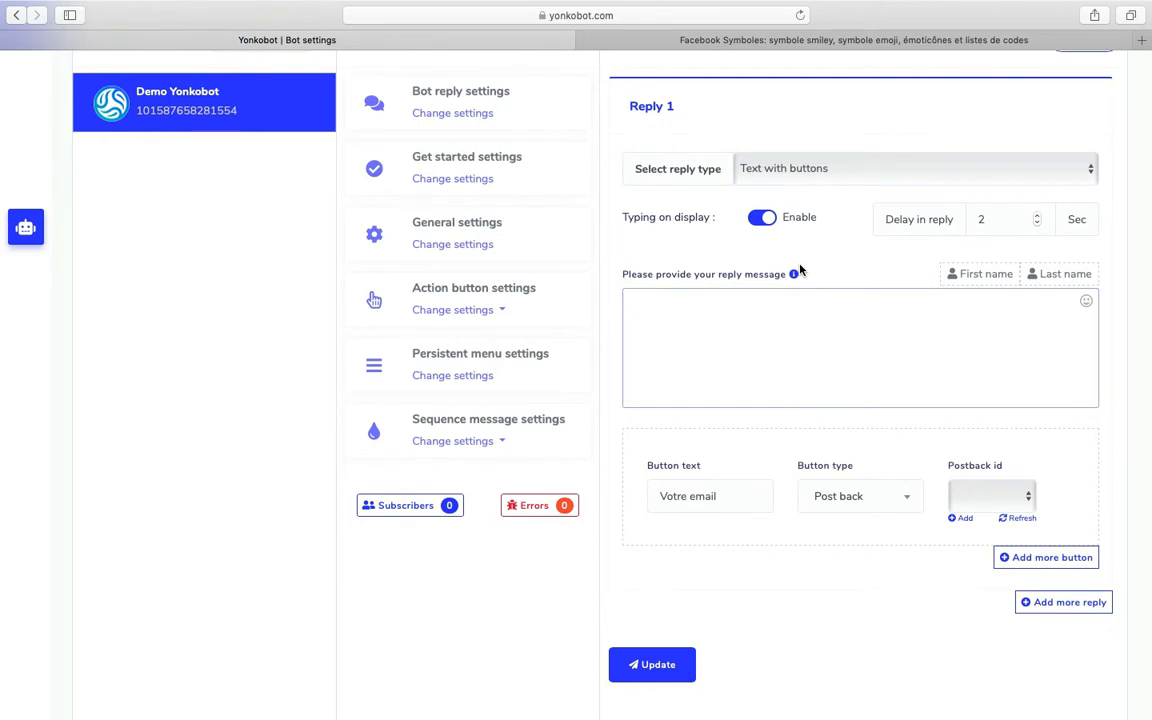
pyautogui.write('Quelle est ta demande ?')
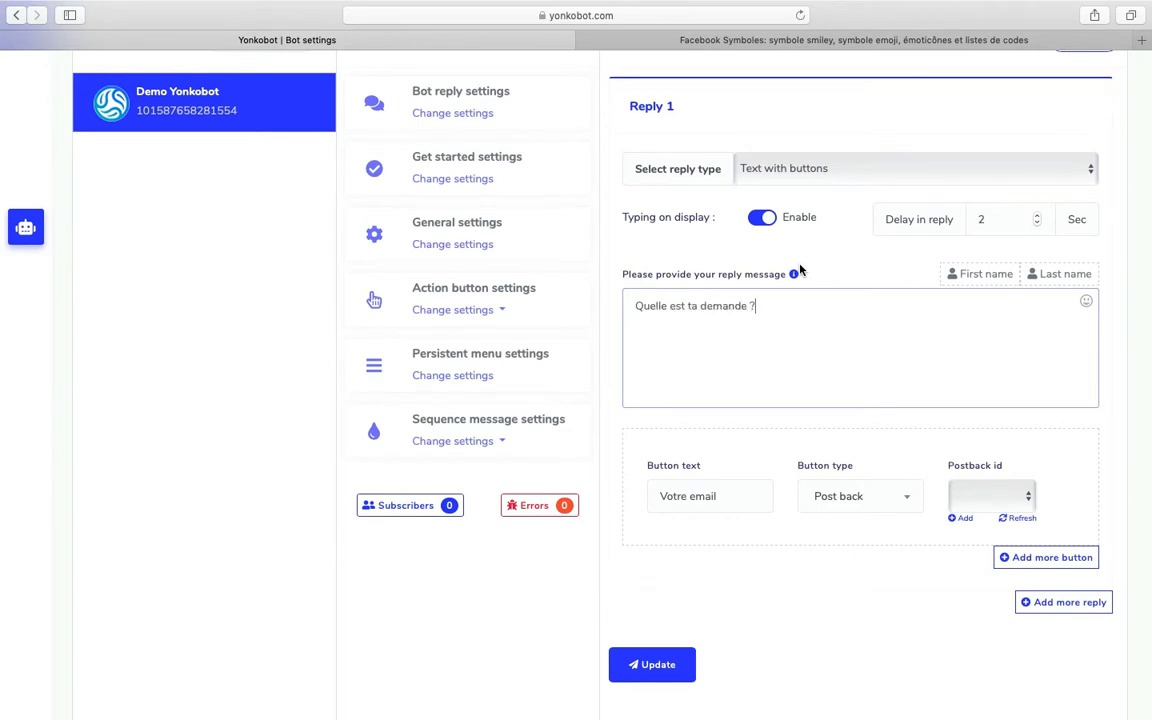
pyautogui.tripleClick(721, 497)
pyautogui.write('Question')
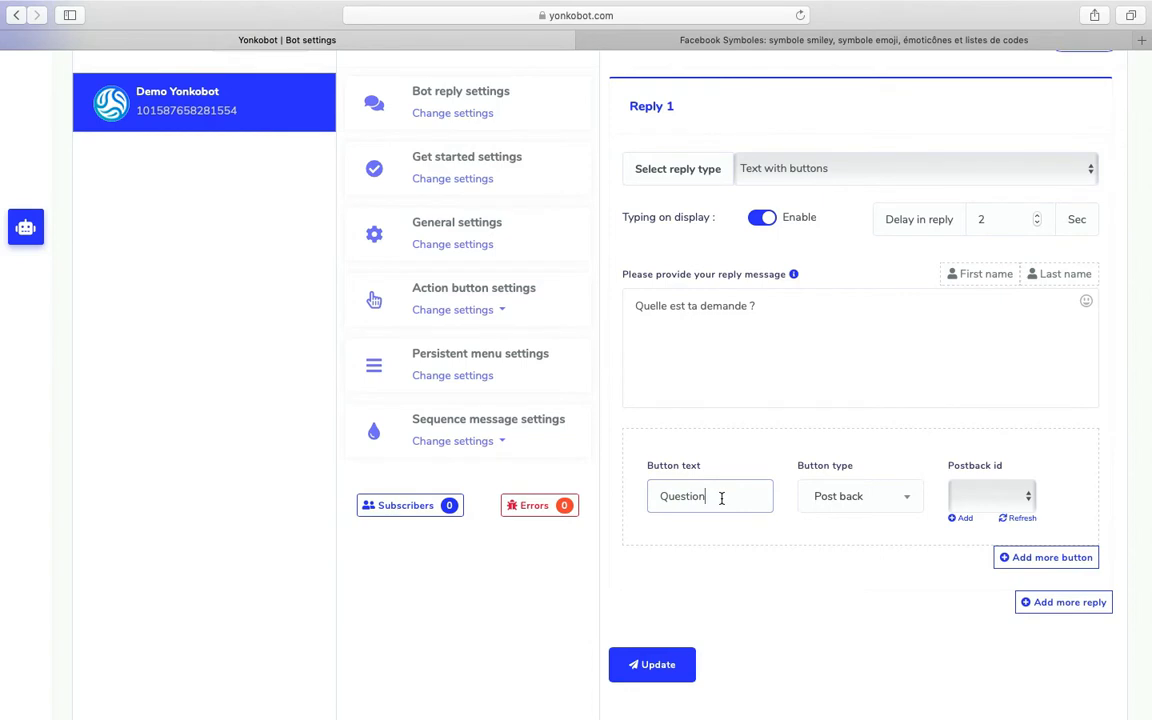
pyautogui.write('s')
# Step: Start a new template for the button's postback id and name it "Questions"
pyautogui.doubleClick(968, 465)
pyautogui.click(1015, 471)
pyautogui.click(960, 521)
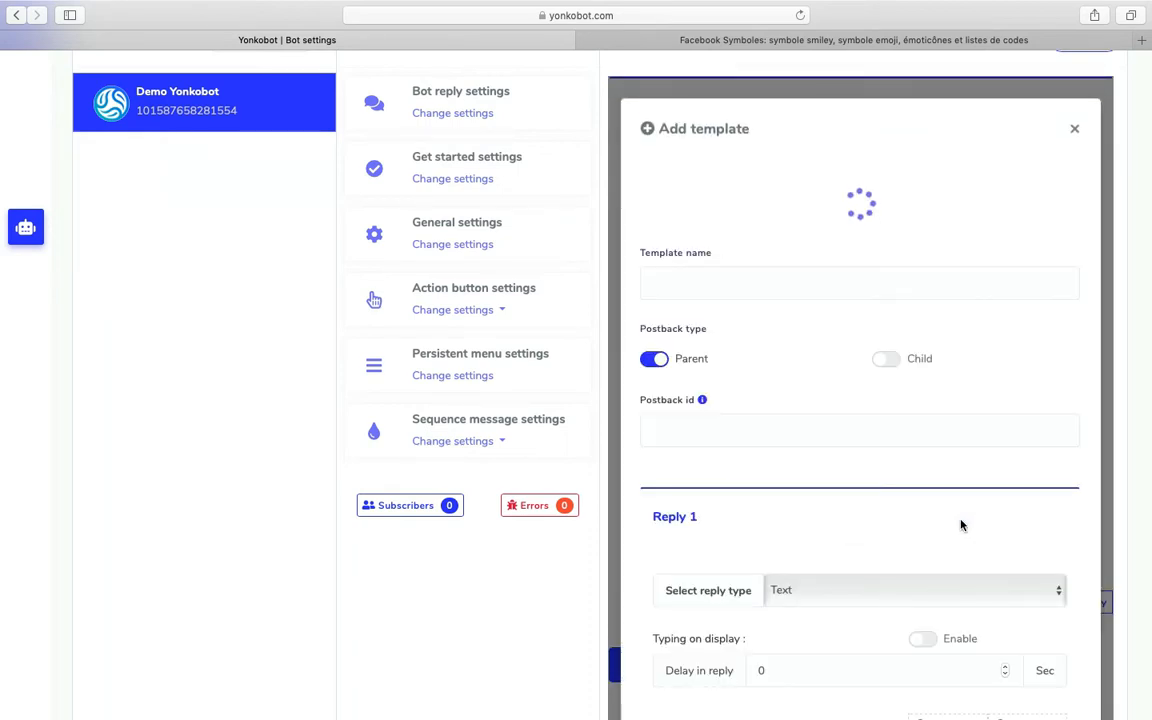
pyautogui.click(724, 358)
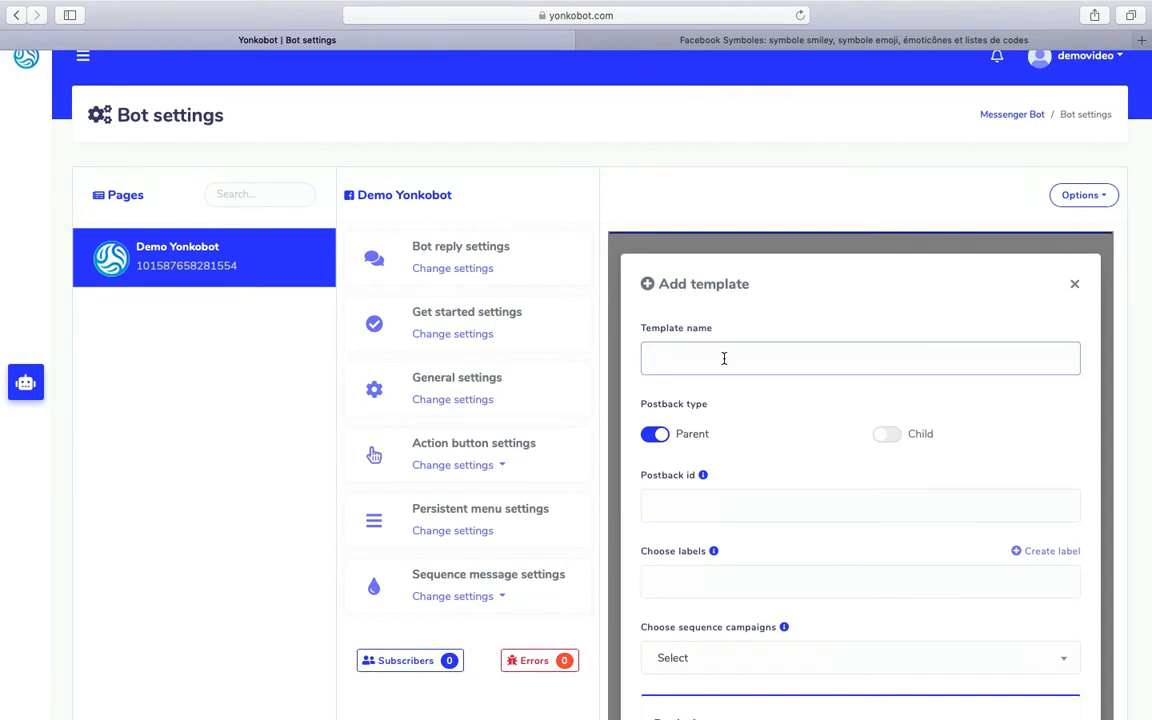
pyautogui.write('Questions')
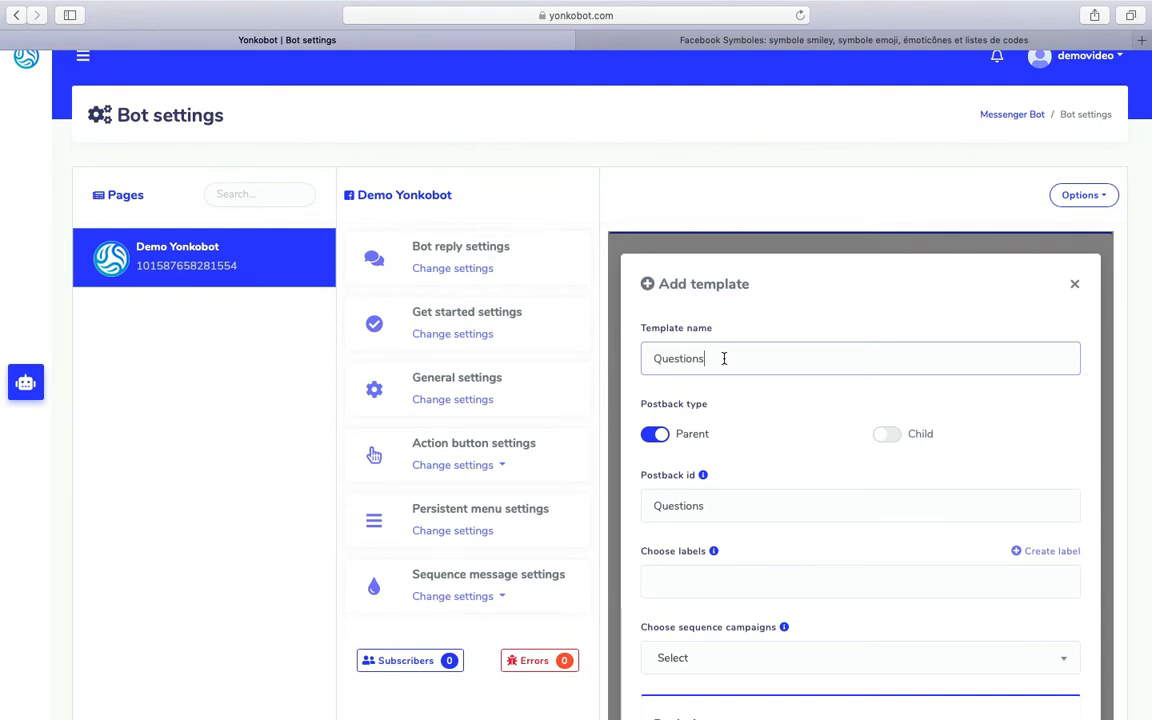
pyautogui.scroll(-2, 760, 400)
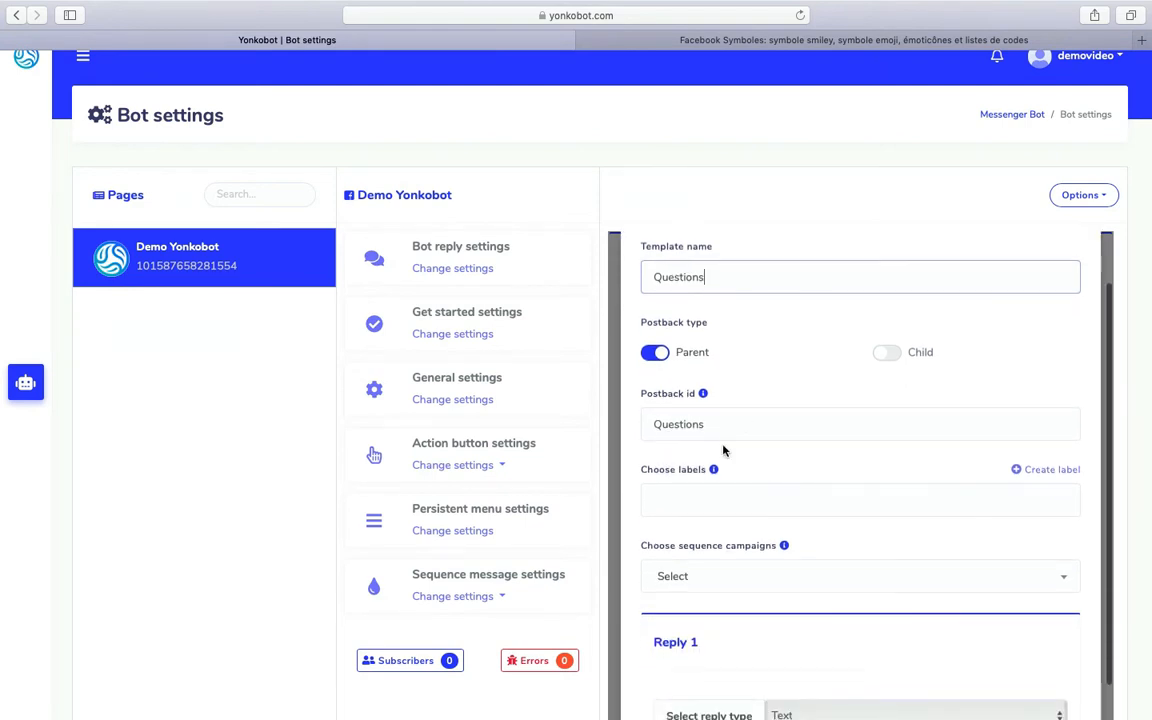
pyautogui.moveTo(722, 428); pyautogui.dragTo(597, 423)
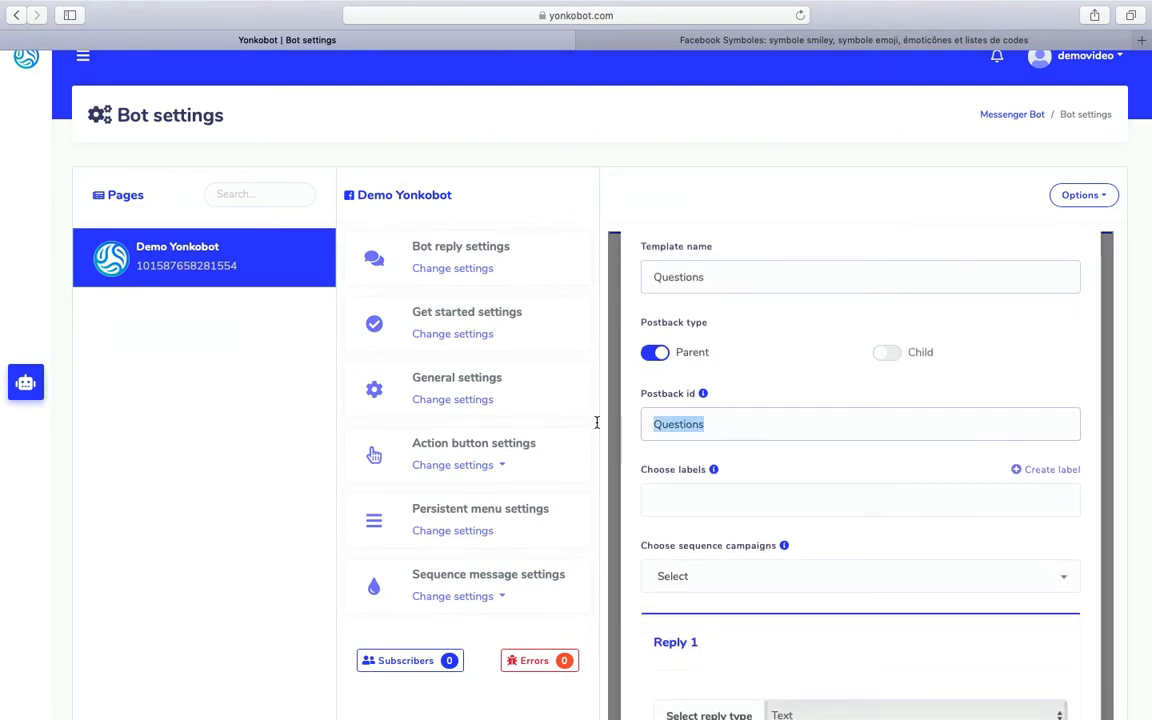
pyautogui.click(652, 274)
pyautogui.moveTo(722, 247); pyautogui.dragTo(643, 243)
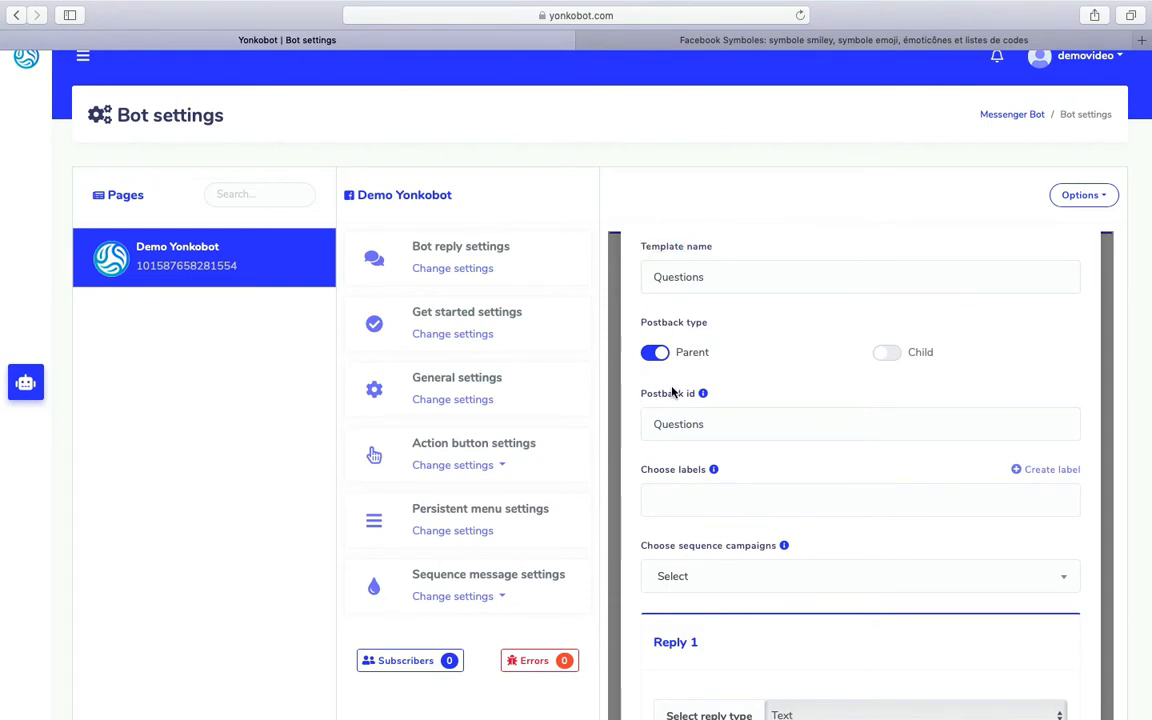
pyautogui.click(747, 427)
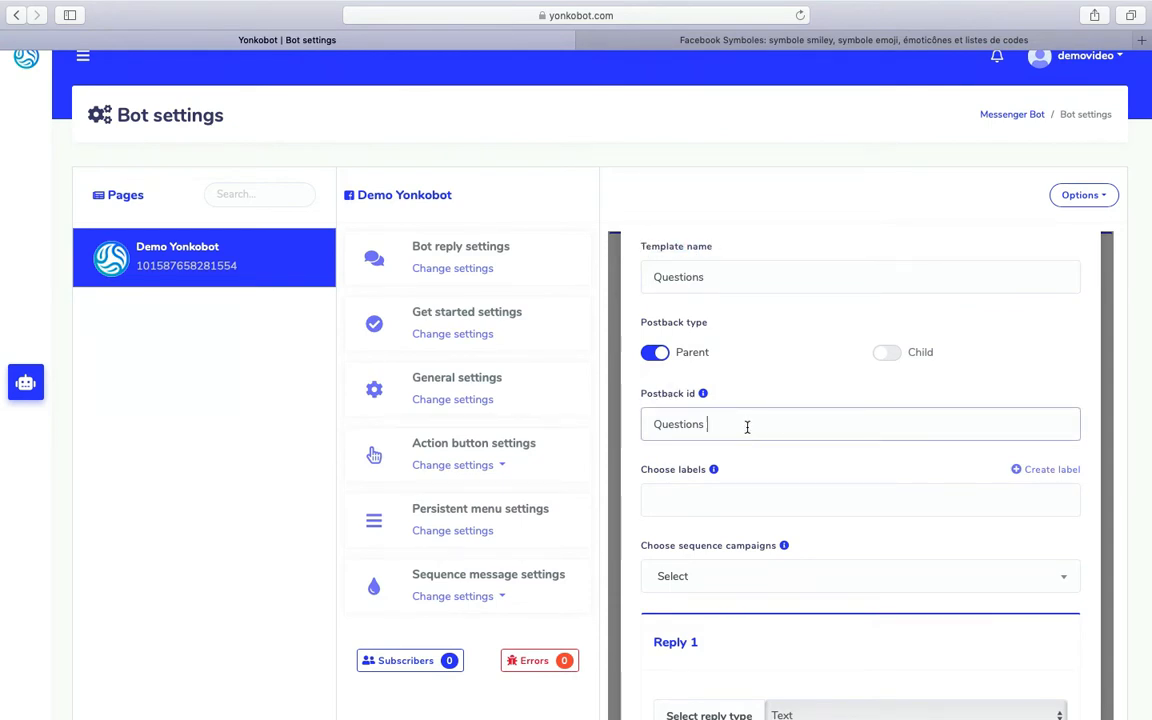
pyautogui.write('Personnaliser')
pyautogui.press('BackSpace')
pyautogui.press('BackSpace')
pyautogui.press('BackSpace')
pyautogui.press('BackSpace')
pyautogui.press('BackSpace')
pyautogui.press('BackSpace')
pyautogui.press('BackSpace')
pyautogui.press('BackSpace')
pyautogui.press('BackSpace')
pyautogui.press('BackSpace')
pyautogui.press('BackSpace')
pyautogui.press('BackSpace')
pyautogui.press('BackSpace')
# Step: Review the new template's postback, label, sequence campaign and reply fields down to the submit and refresh options
pyautogui.scroll(3, 733, 319)
pyautogui.click(623, 342)
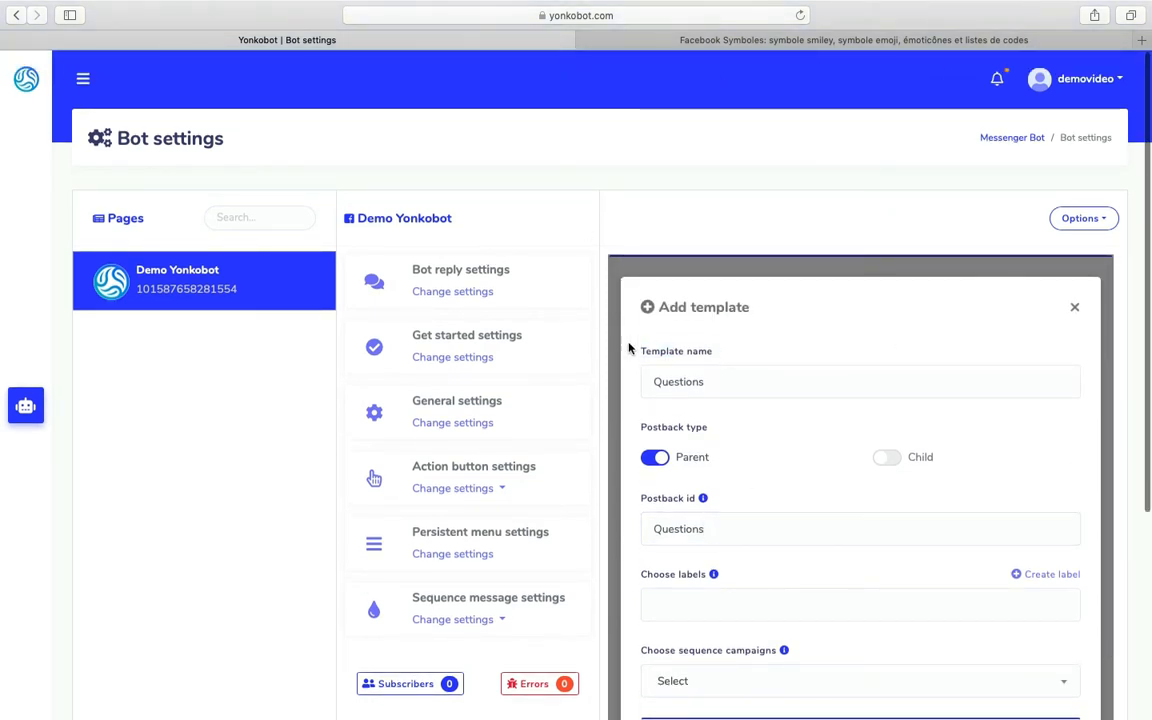
pyautogui.scroll(-5, 792, 330)
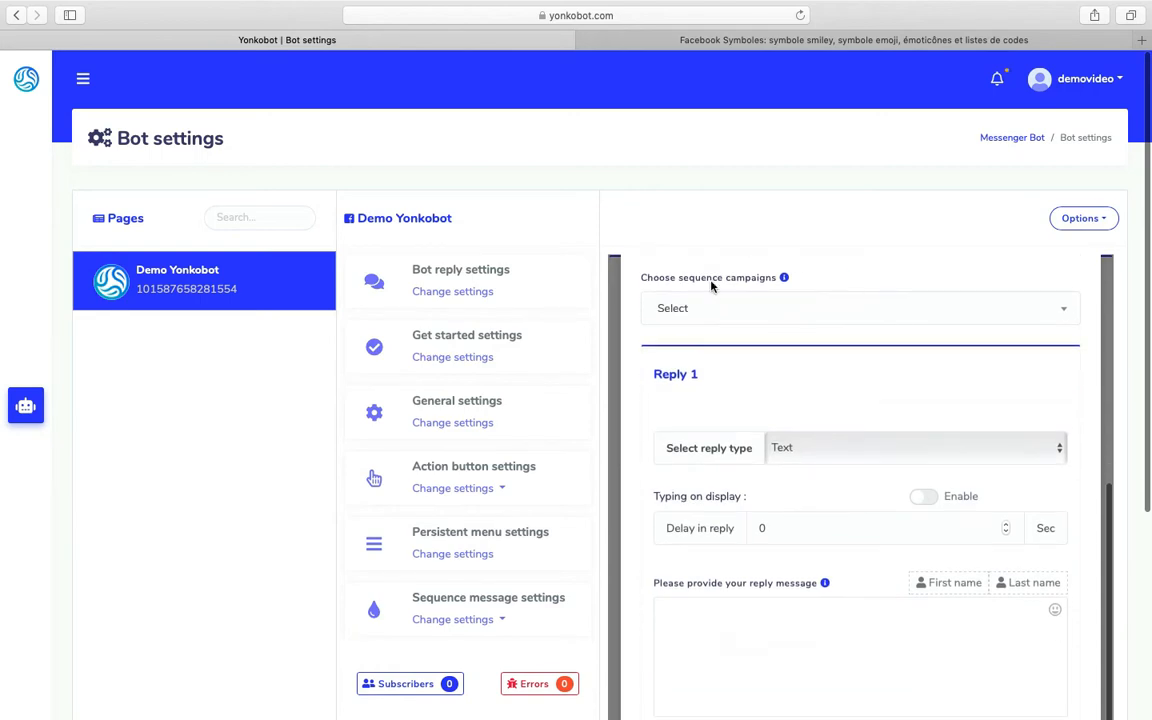
pyautogui.scroll(-5, 825, 617)
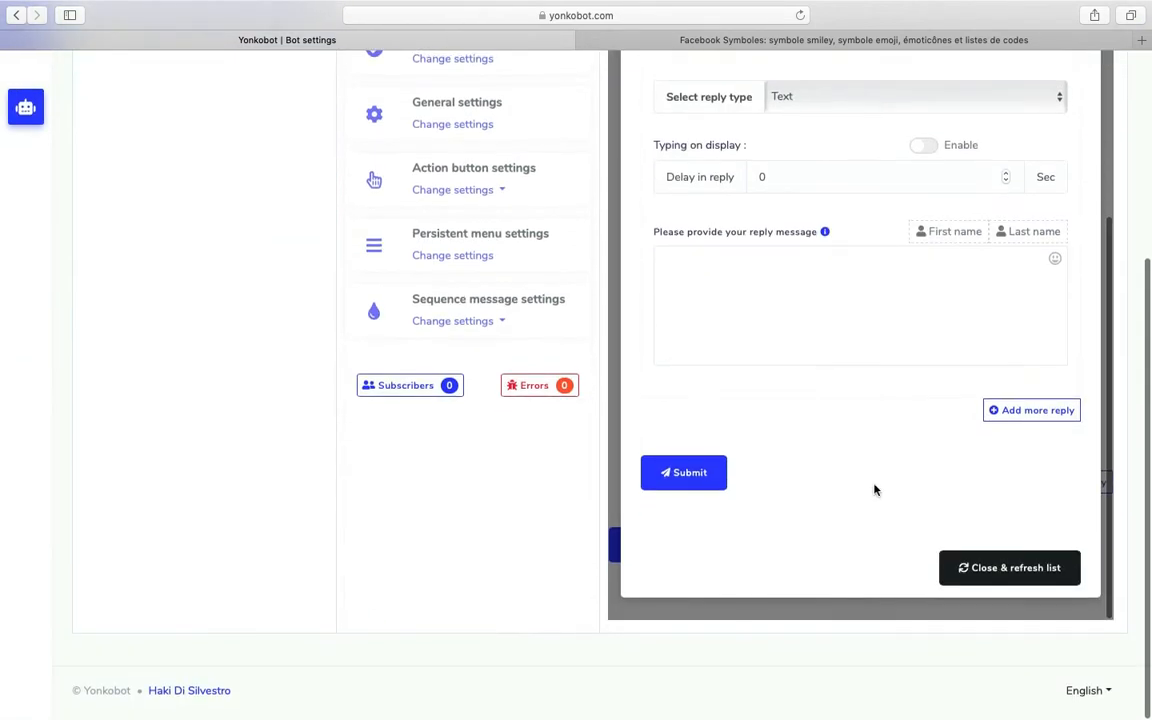
pyautogui.scroll(10, 874, 466)
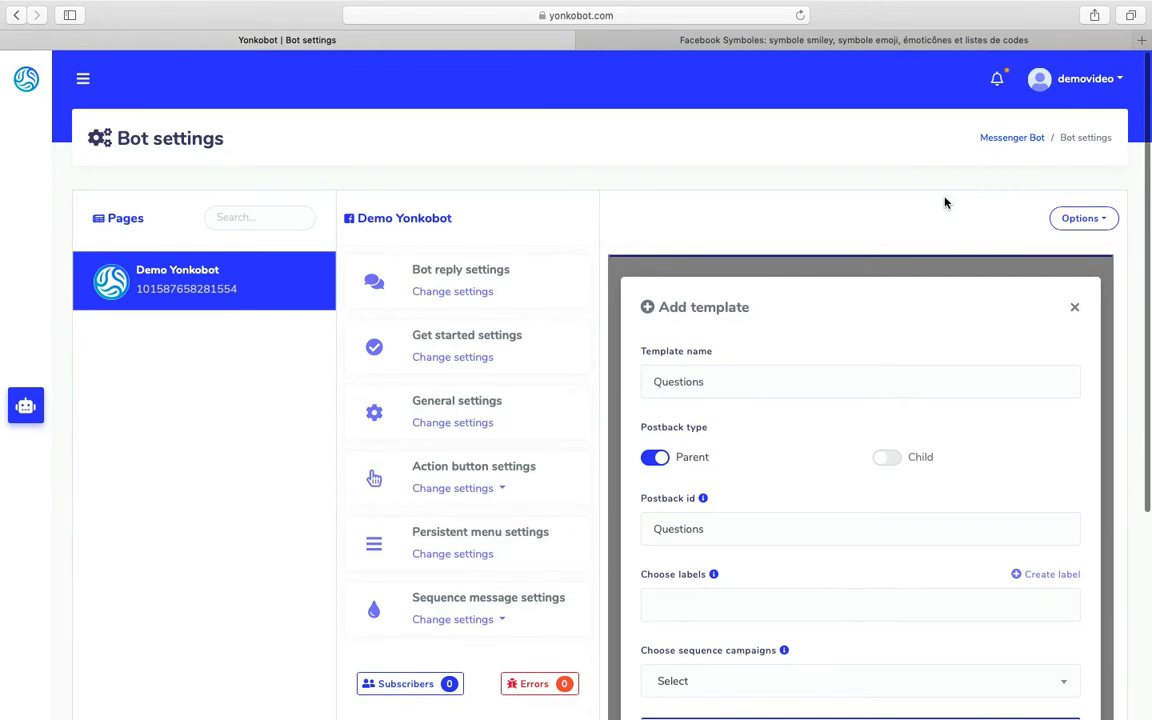
pyautogui.scroll(-10, 895, 506)
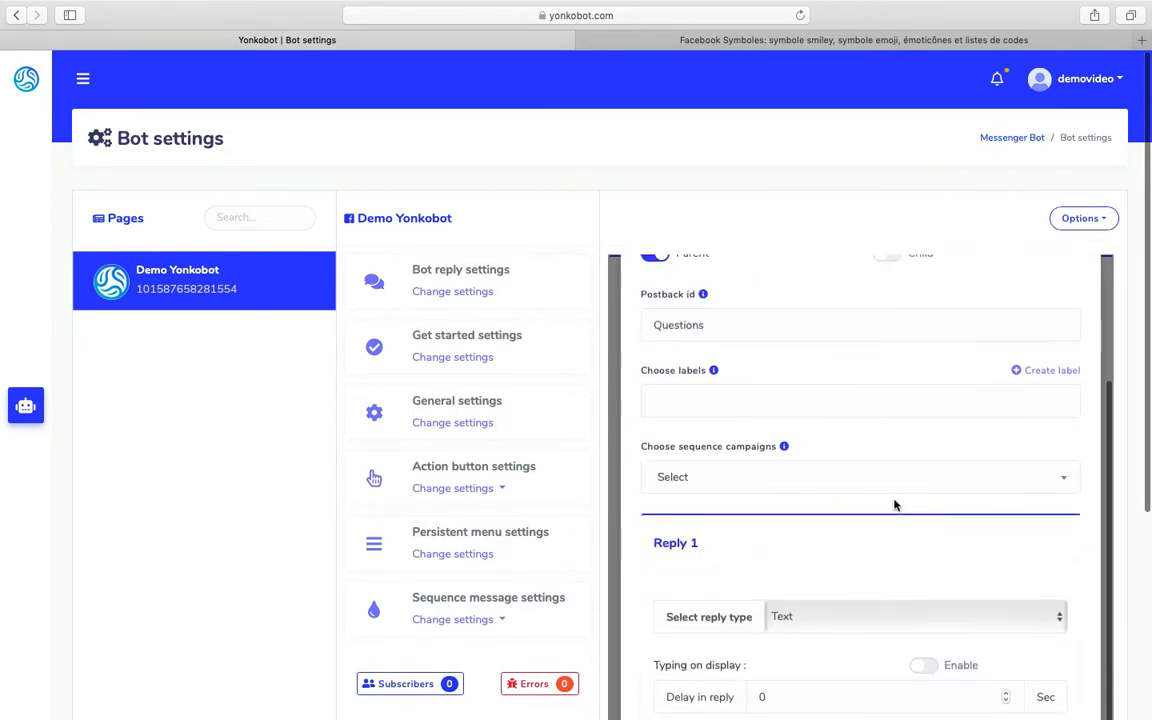
# Step: Set Reply 1 of the Questions template to the reply type Text with buttons
pyautogui.scroll(-3, 897, 494)
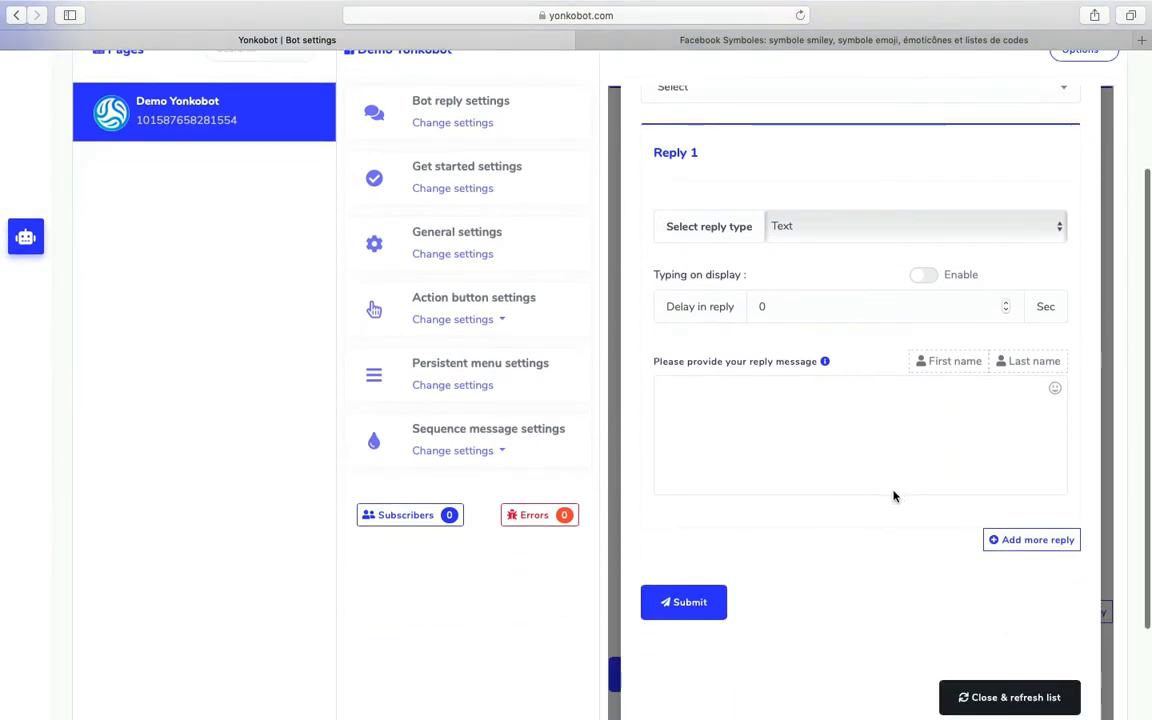
pyautogui.scroll(3, 867, 490)
pyautogui.scroll(1, 866, 493)
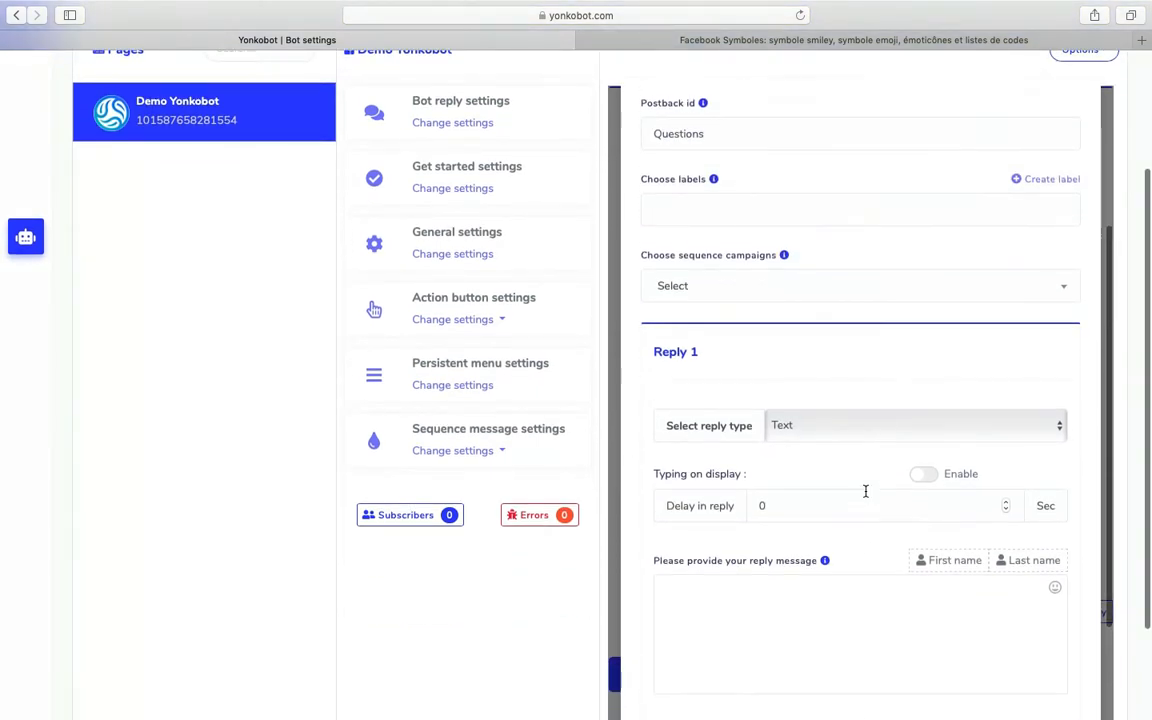
pyautogui.scroll(4, 866, 491)
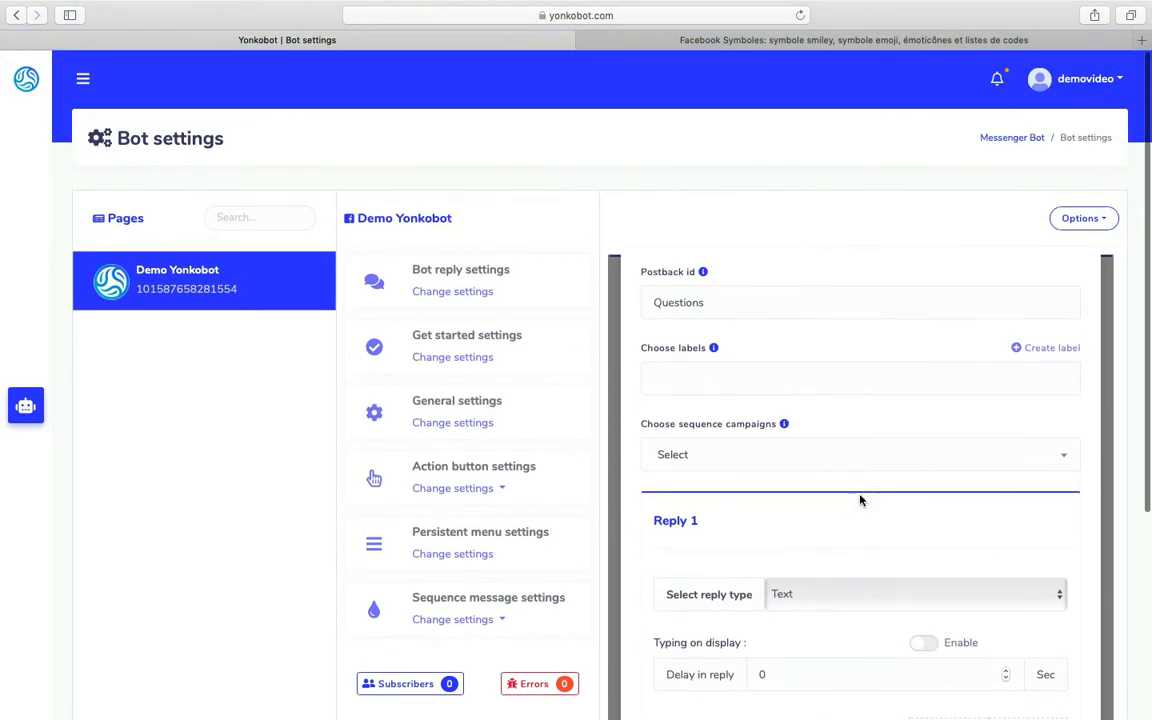
pyautogui.scroll(3, 857, 498)
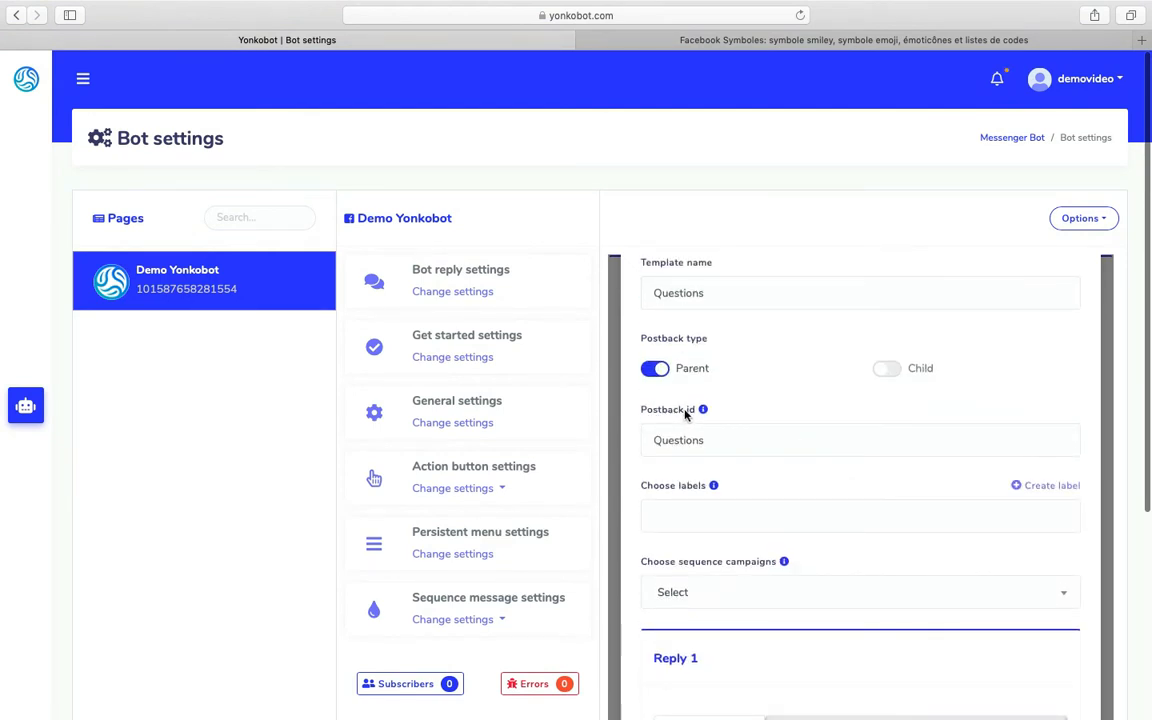
pyautogui.scroll(-5, 823, 429)
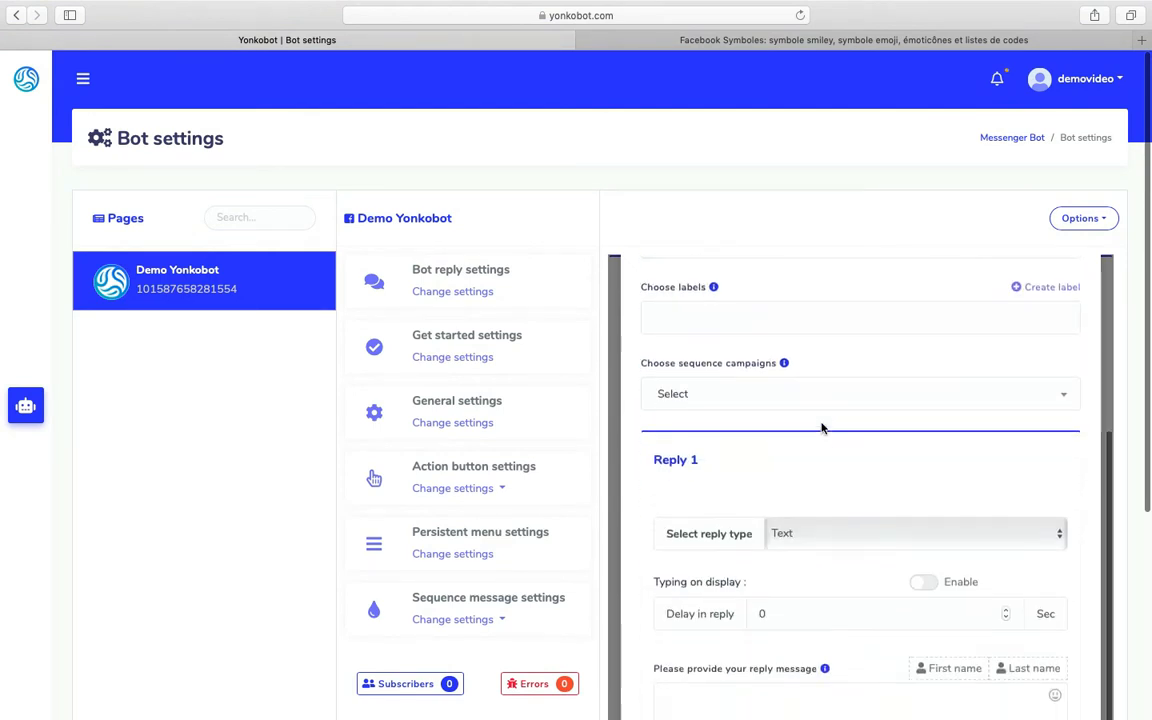
pyautogui.scroll(-3, 803, 485)
pyautogui.click(840, 338)
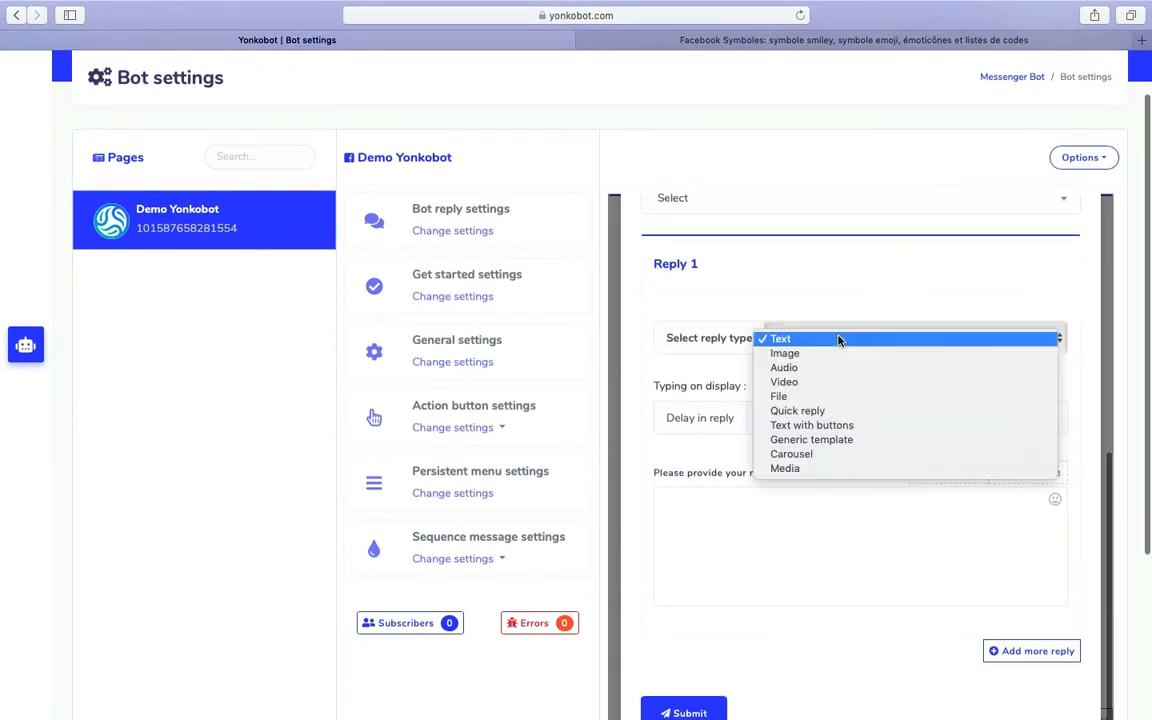
pyautogui.click(856, 428)
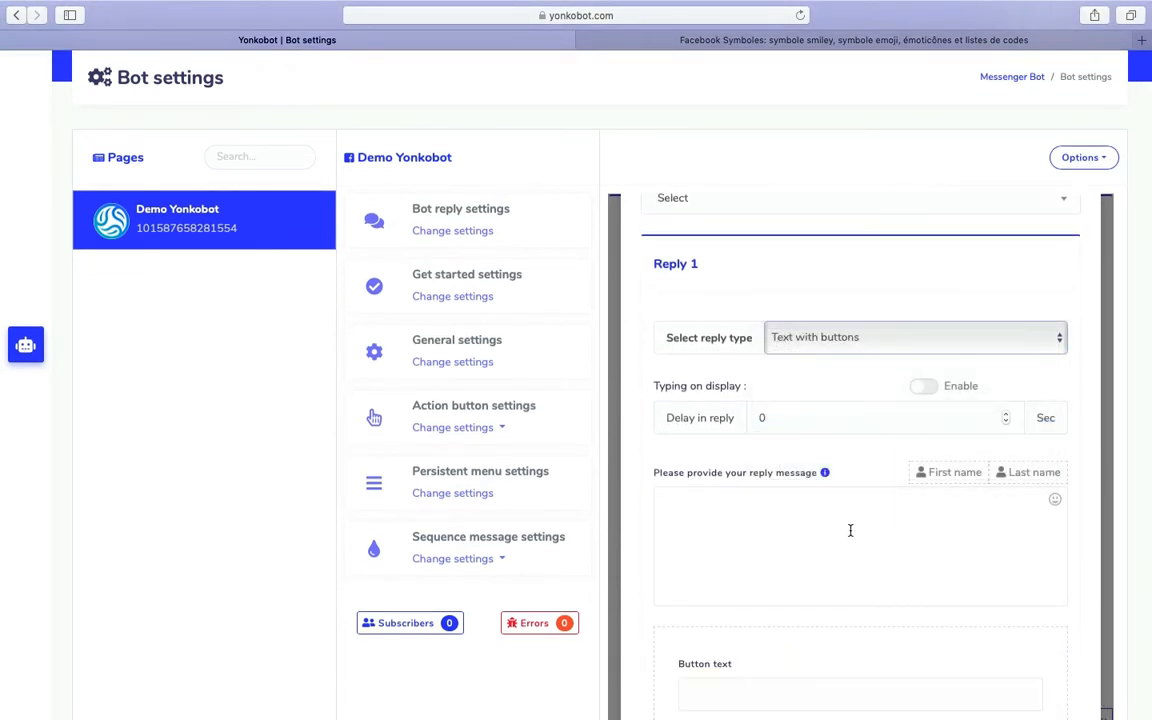
# Step: Make the Questions template's reply button a Post back type and check its available postback ids
pyautogui.scroll(-1, 852, 529)
pyautogui.scroll(-5, 852, 529)
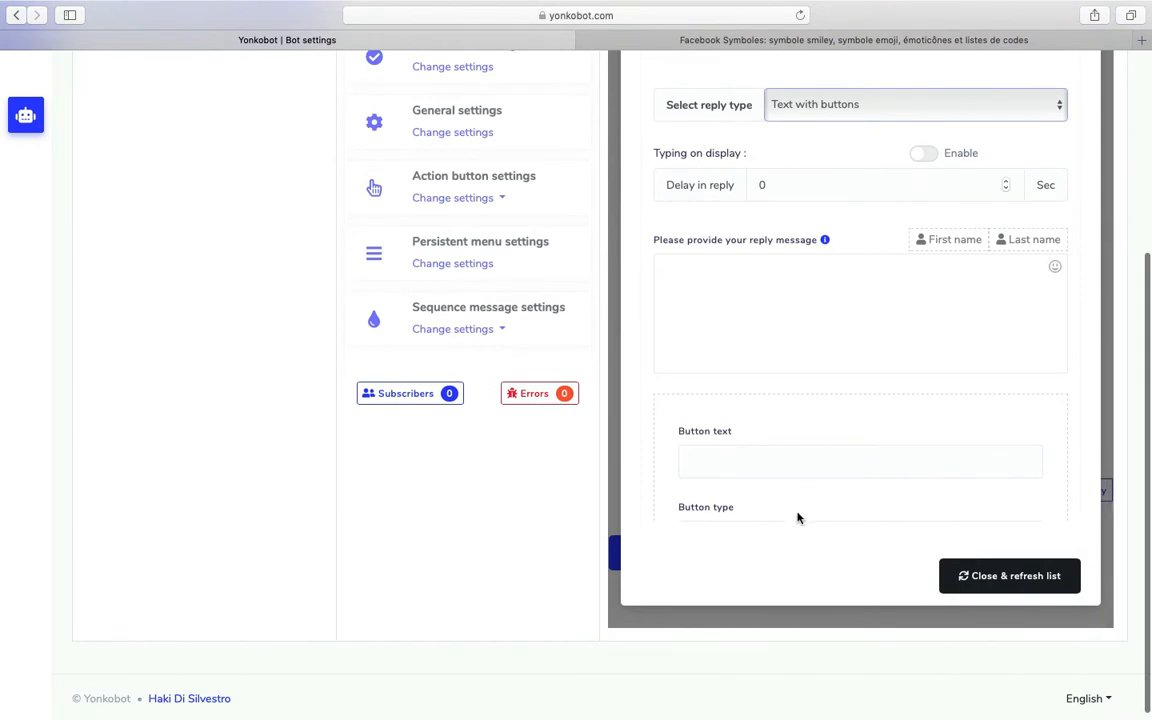
pyautogui.click(774, 530)
pyautogui.click(848, 409)
pyautogui.click(848, 618)
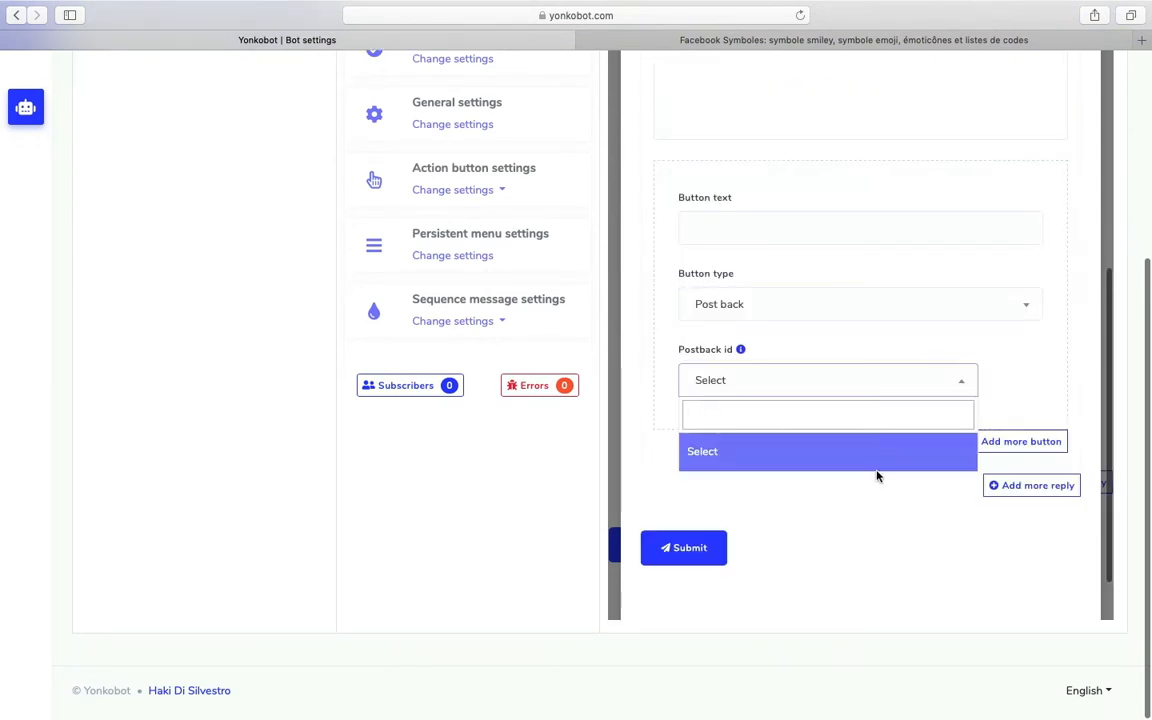
pyautogui.click(1020, 386)
pyautogui.click(946, 382)
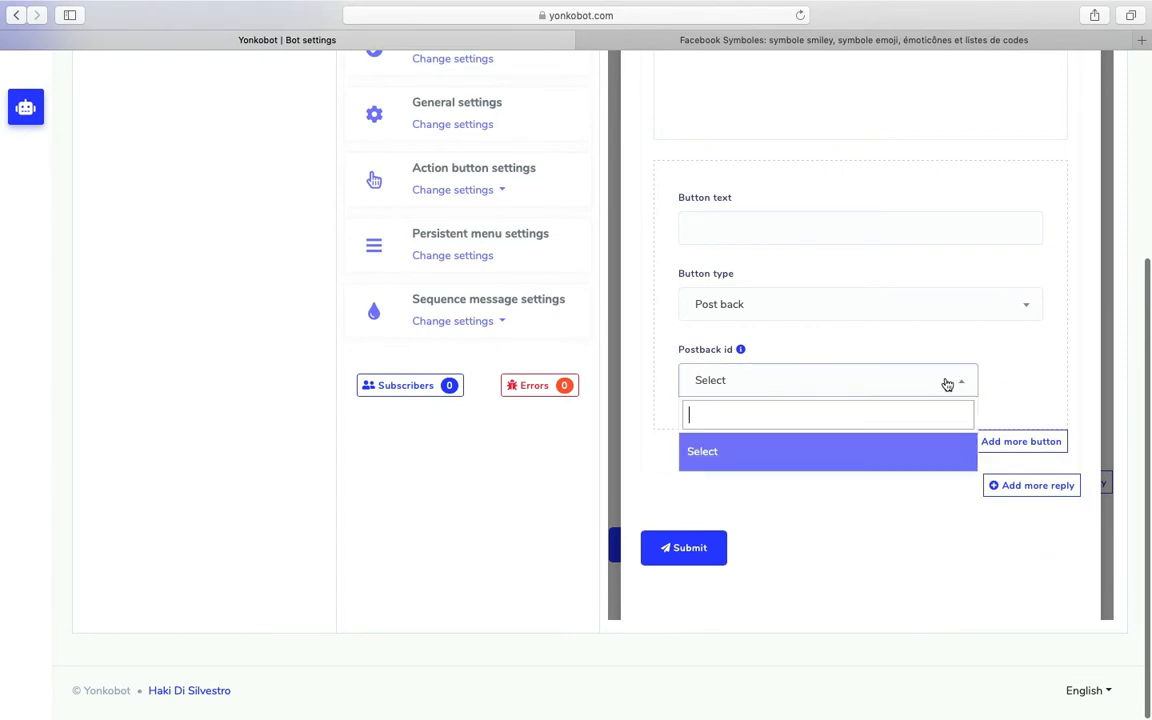
pyautogui.click(1046, 390)
# Step: Create a new label named "audience 1" for the Questions template
pyautogui.scroll(10, 1043, 400)
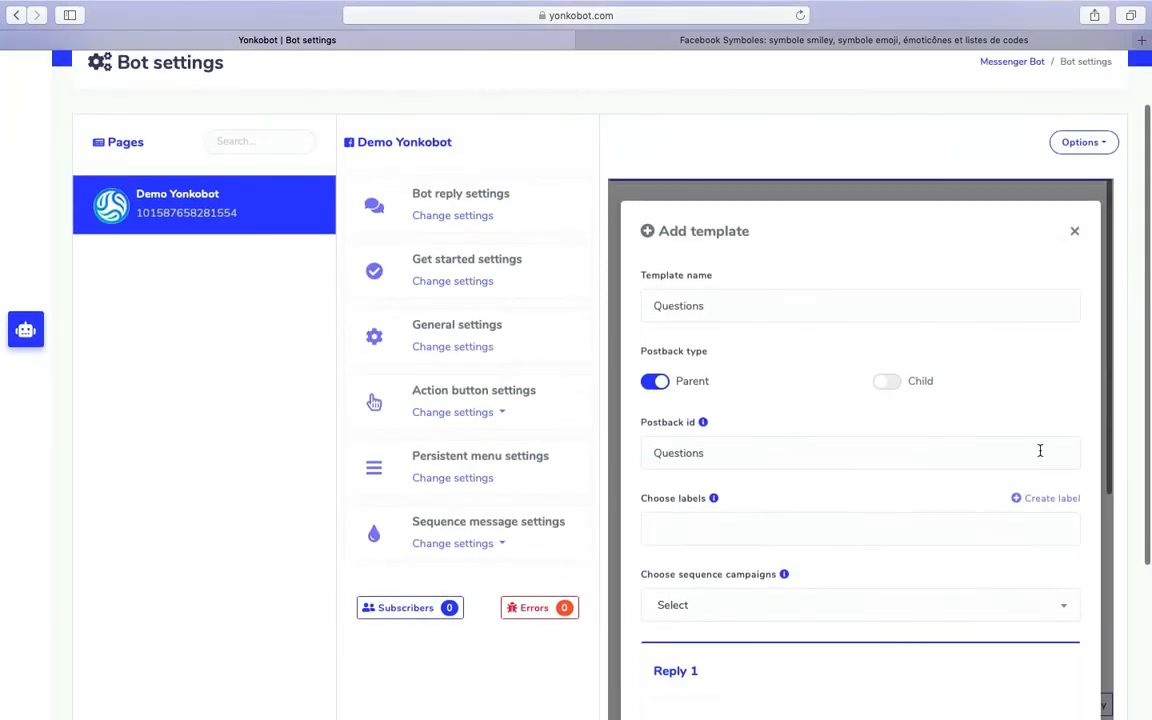
pyautogui.scroll(-4, 730, 325)
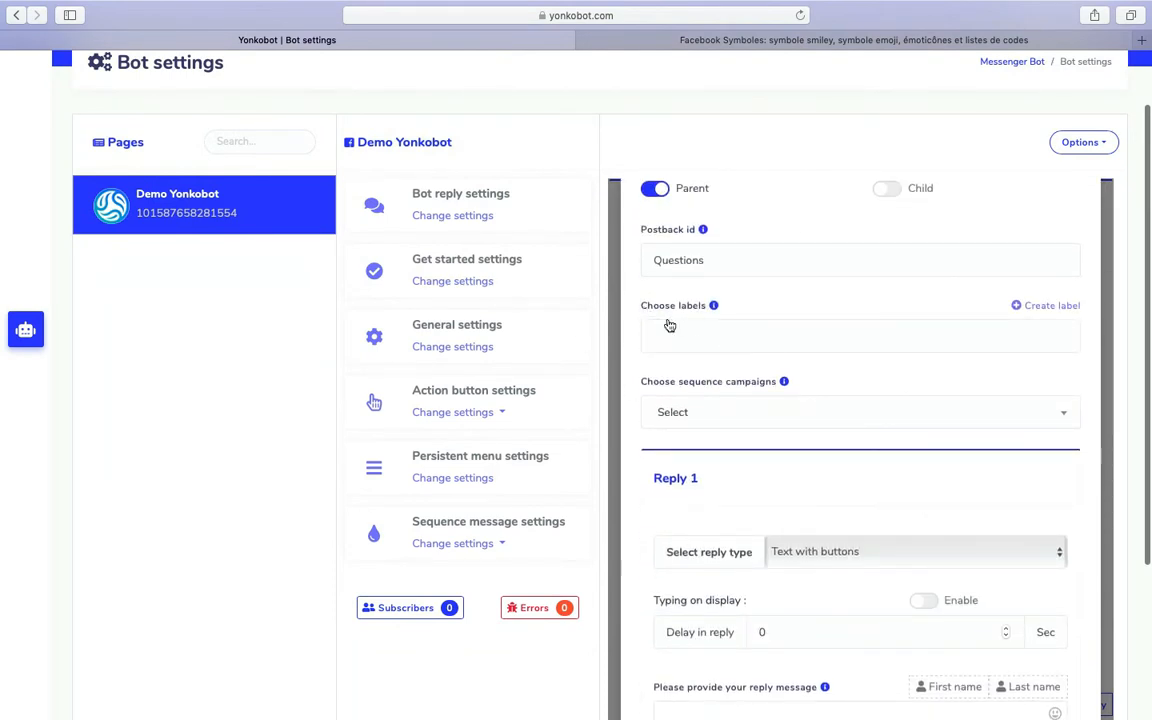
pyautogui.click(1034, 307)
pyautogui.scroll(-2, 895, 420)
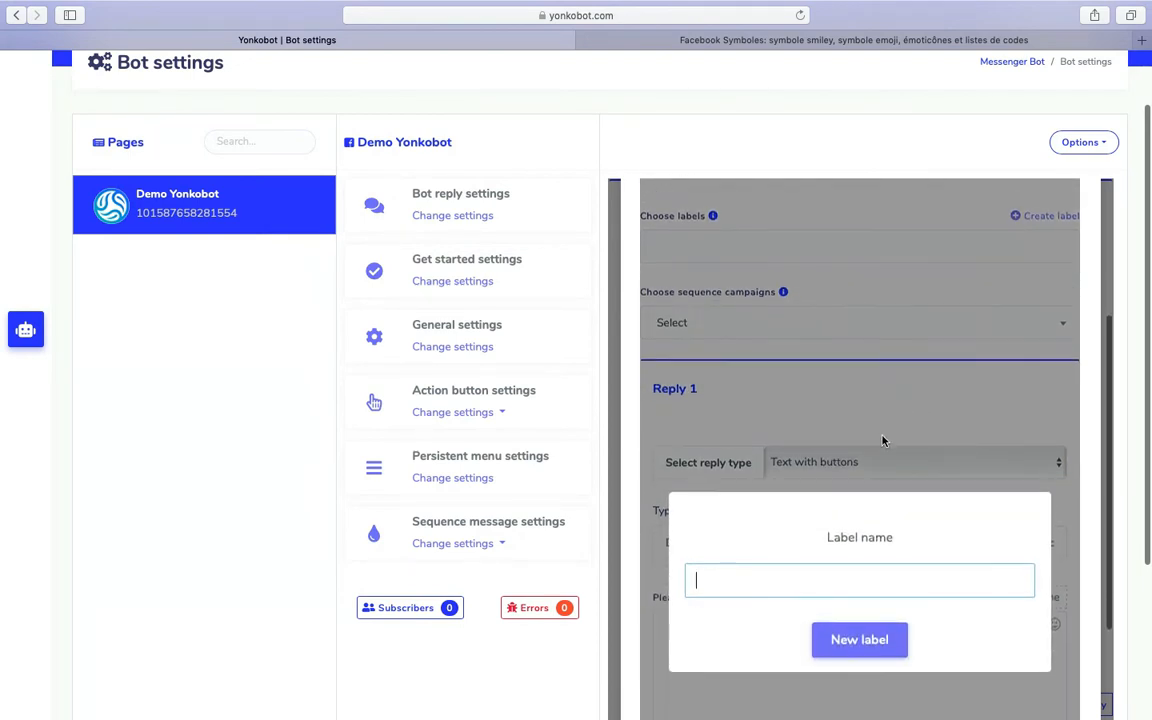
pyautogui.write('audience 1')
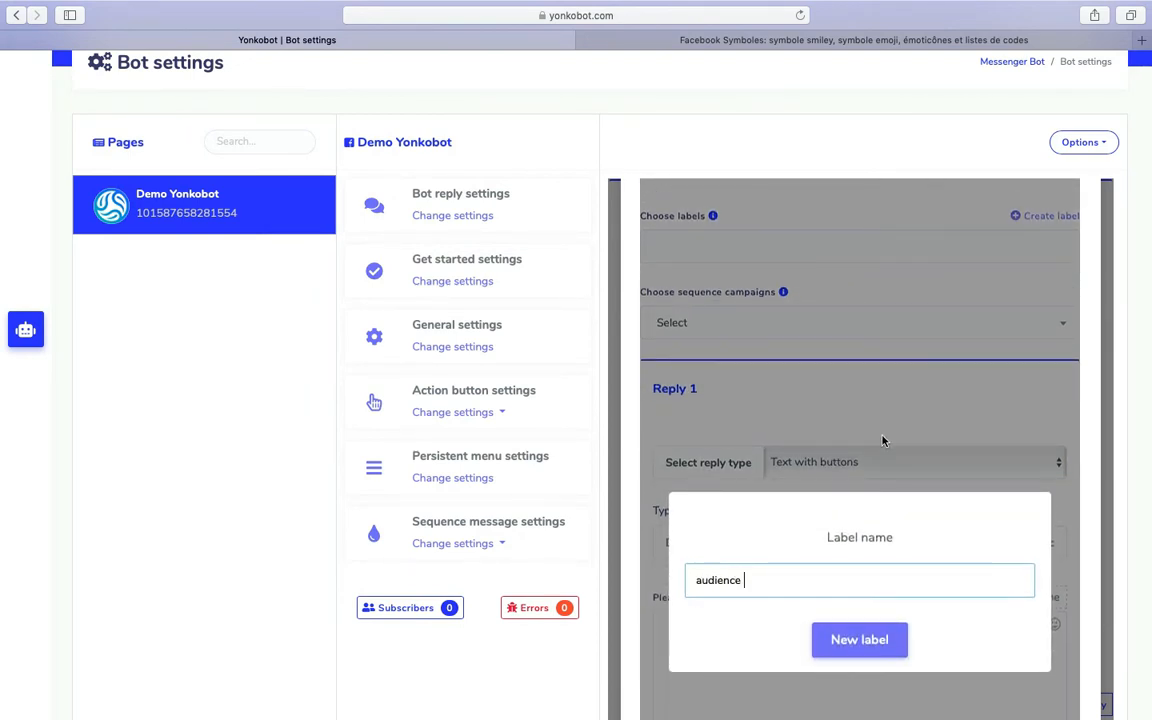
pyautogui.click(880, 636)
# Step: Enable typing on display for the Questions template's Reply 1 and set the reply delay to 2 seconds
pyautogui.scroll(2, 875, 401)
pyautogui.scroll(-3, 875, 401)
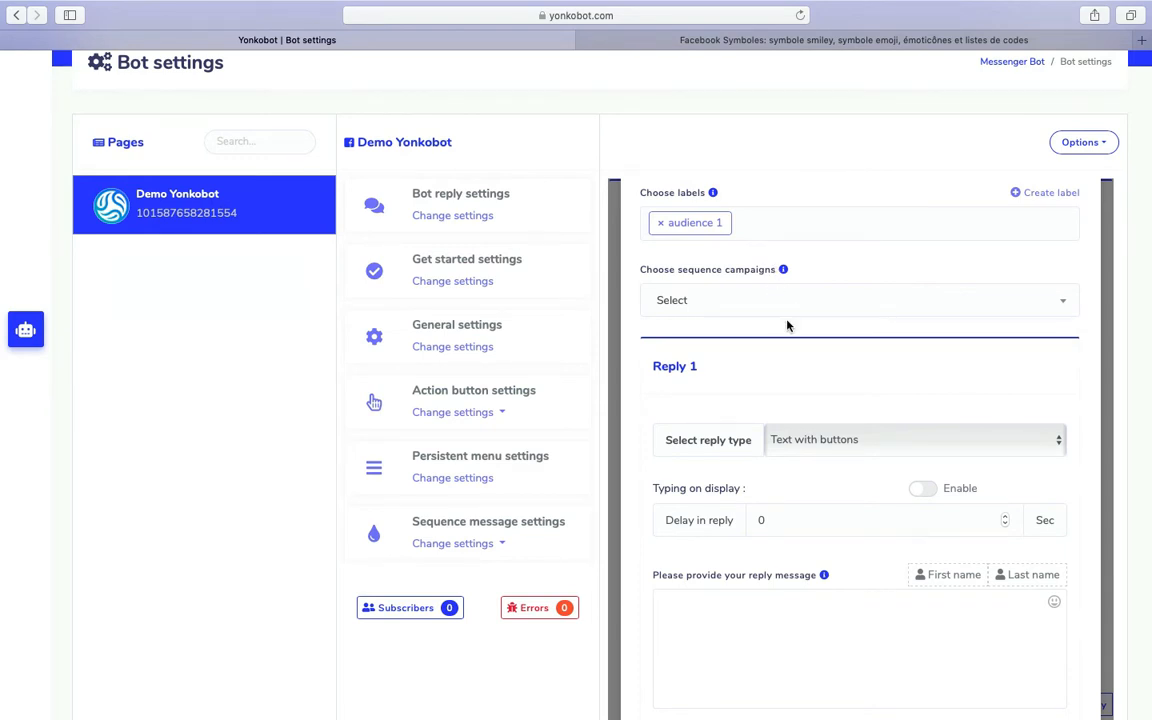
pyautogui.scroll(-3, 785, 322)
pyautogui.click(924, 359)
pyautogui.click(1005, 386)
pyautogui.click(1005, 386)
# Step: Enter "Quelles Questions ?" as the reply message and set the button text to "Affiliation"
pyautogui.scroll(-2, 905, 445)
pyautogui.click(843, 406)
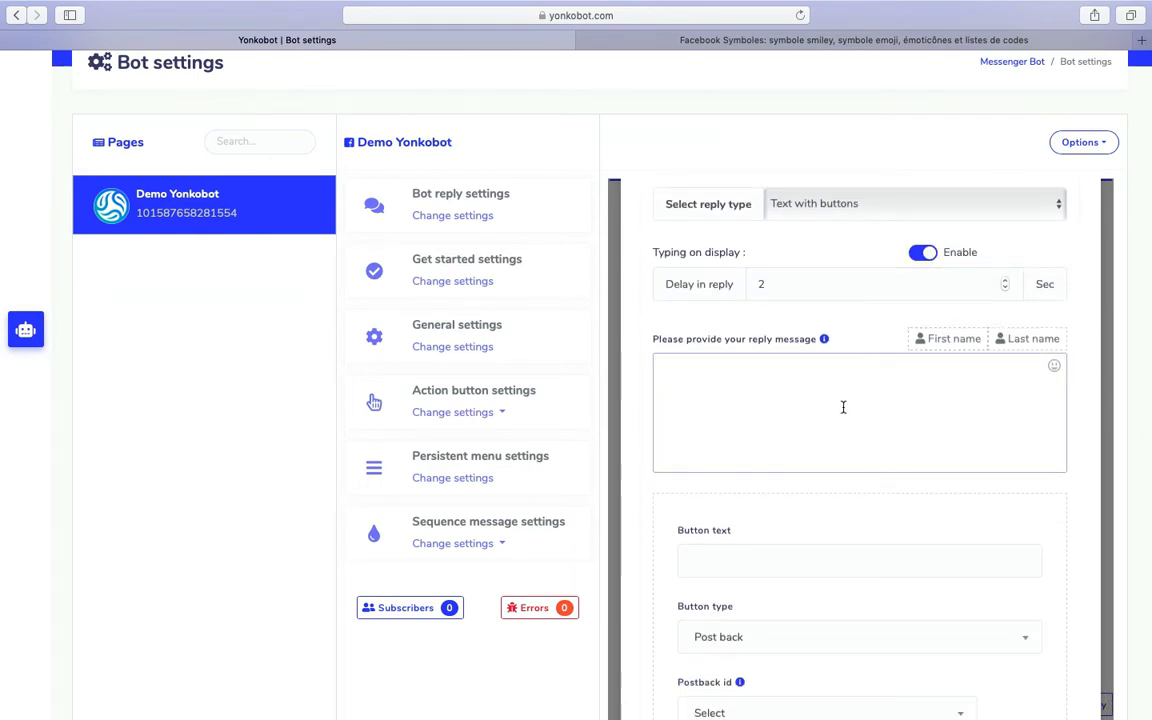
pyautogui.write('Quelles Question')
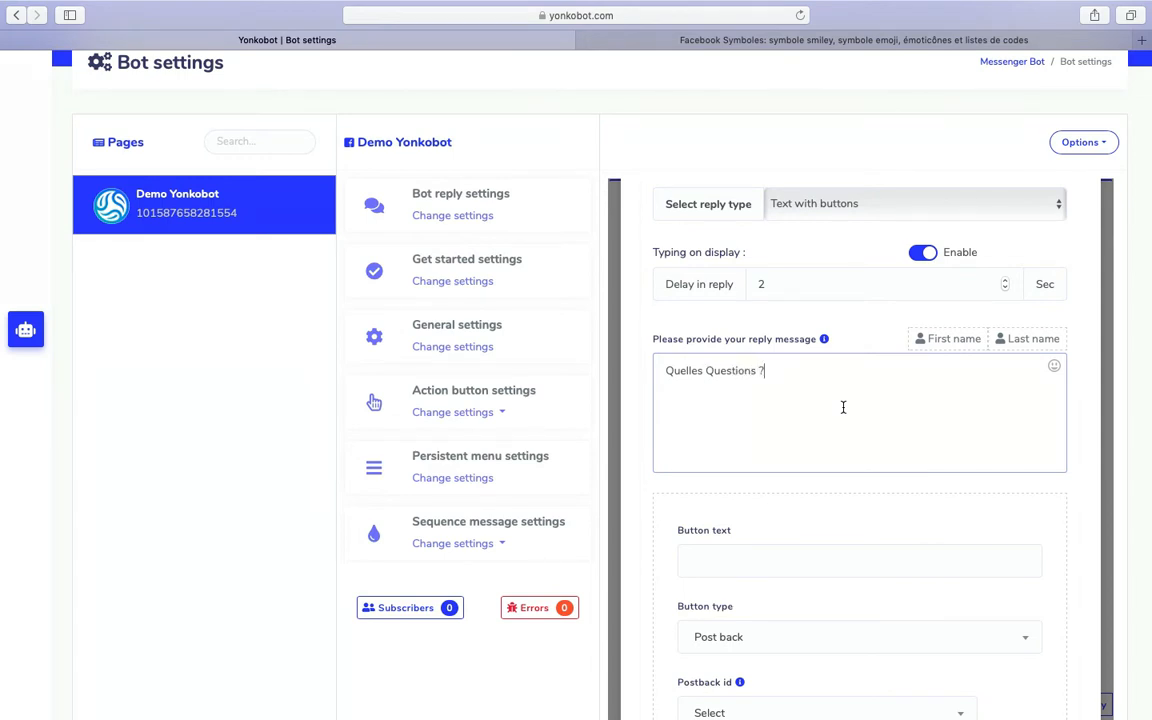
pyautogui.write('s ?')
pyautogui.scroll(-3, 843, 407)
pyautogui.click(788, 418)
pyautogui.write('Affiliation')
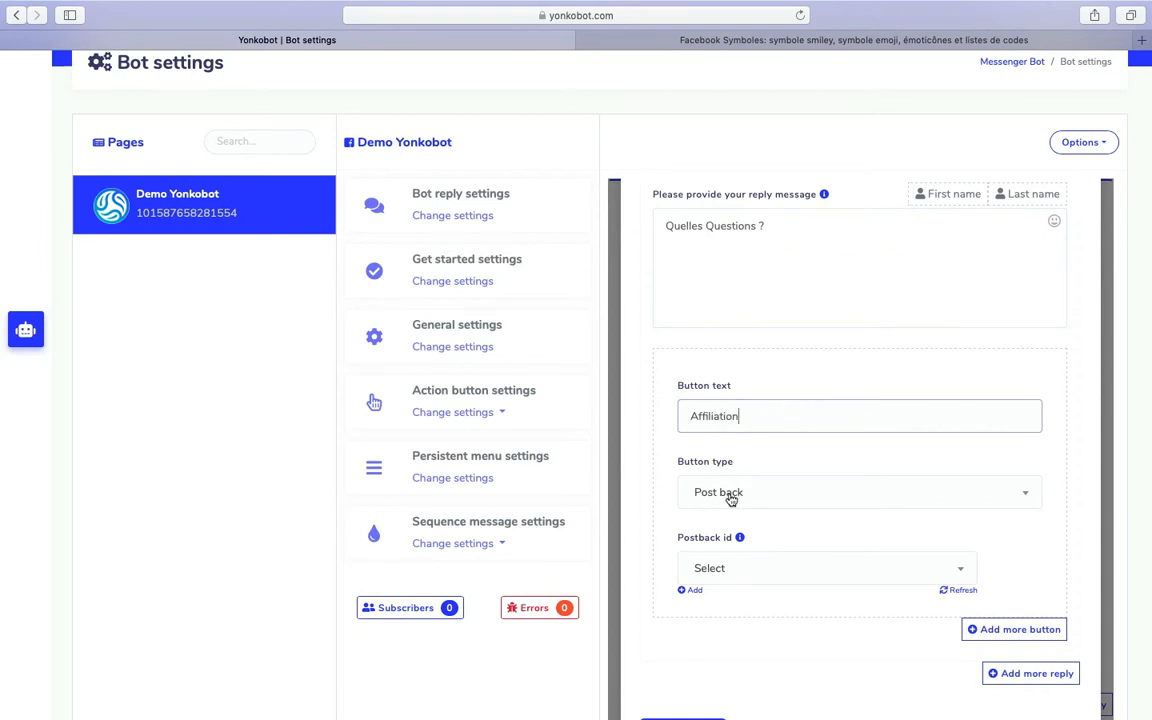
# Step: Start a new template for the Affiliation button's postback id and name it "Questions Affiliation"
pyautogui.click(690, 591)
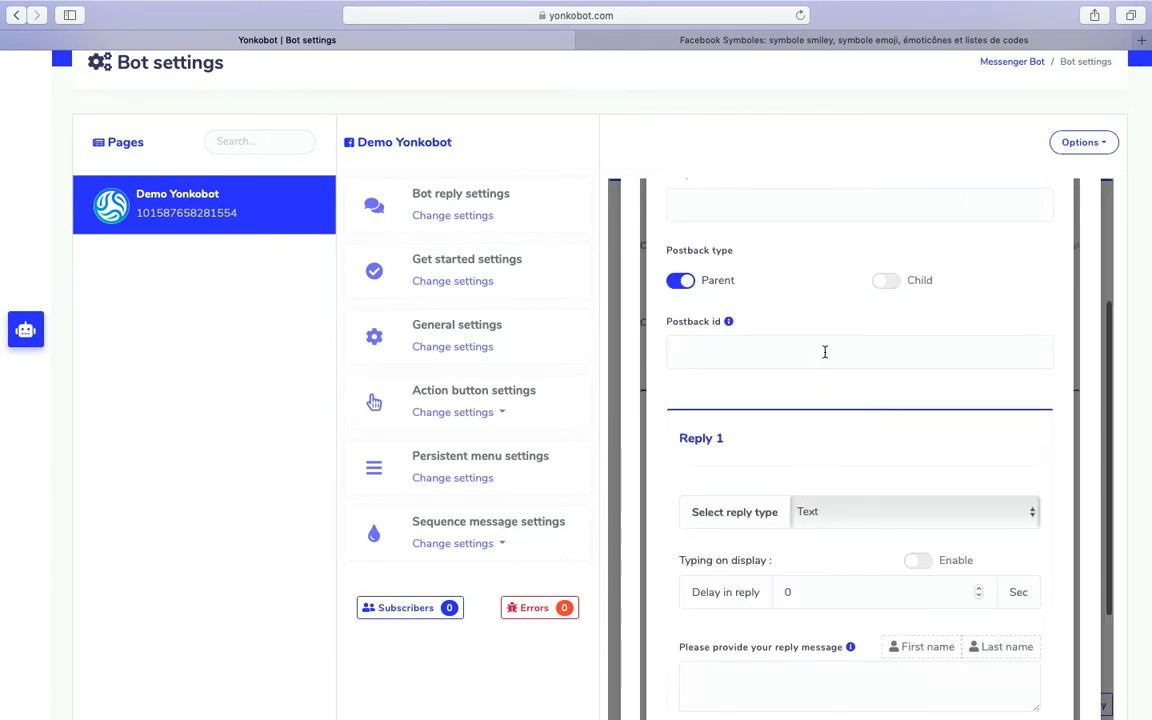
pyautogui.scroll(-2, 828, 390)
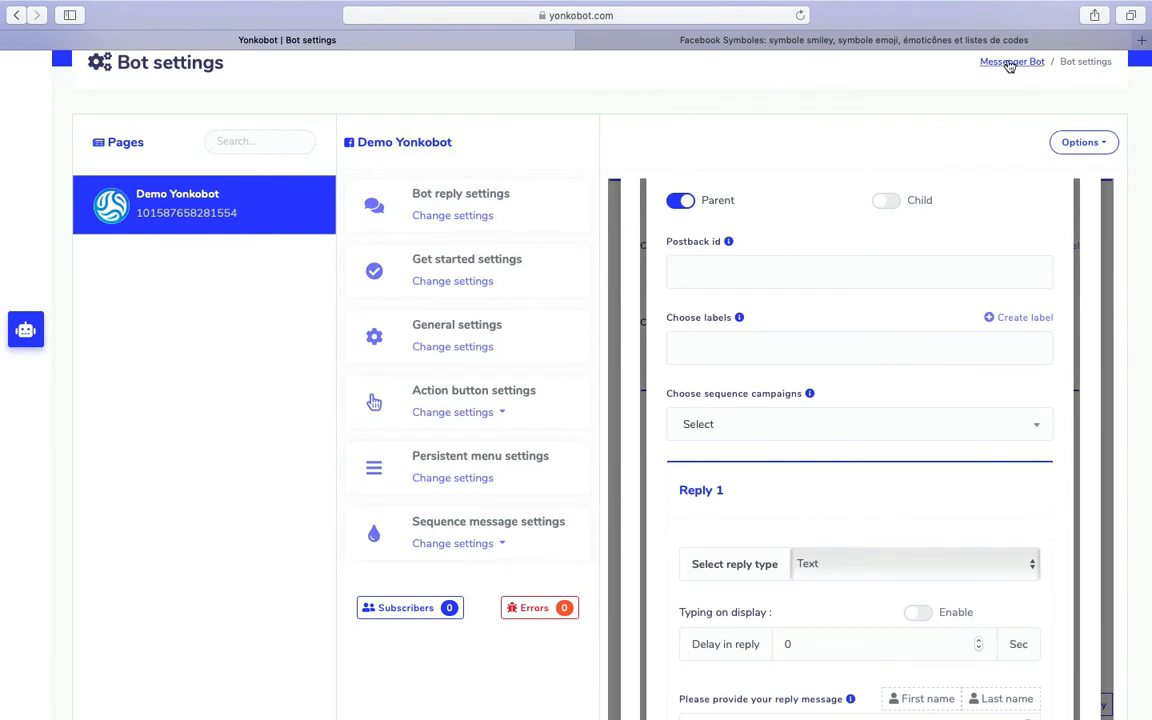
pyautogui.scroll(5, 931, 271)
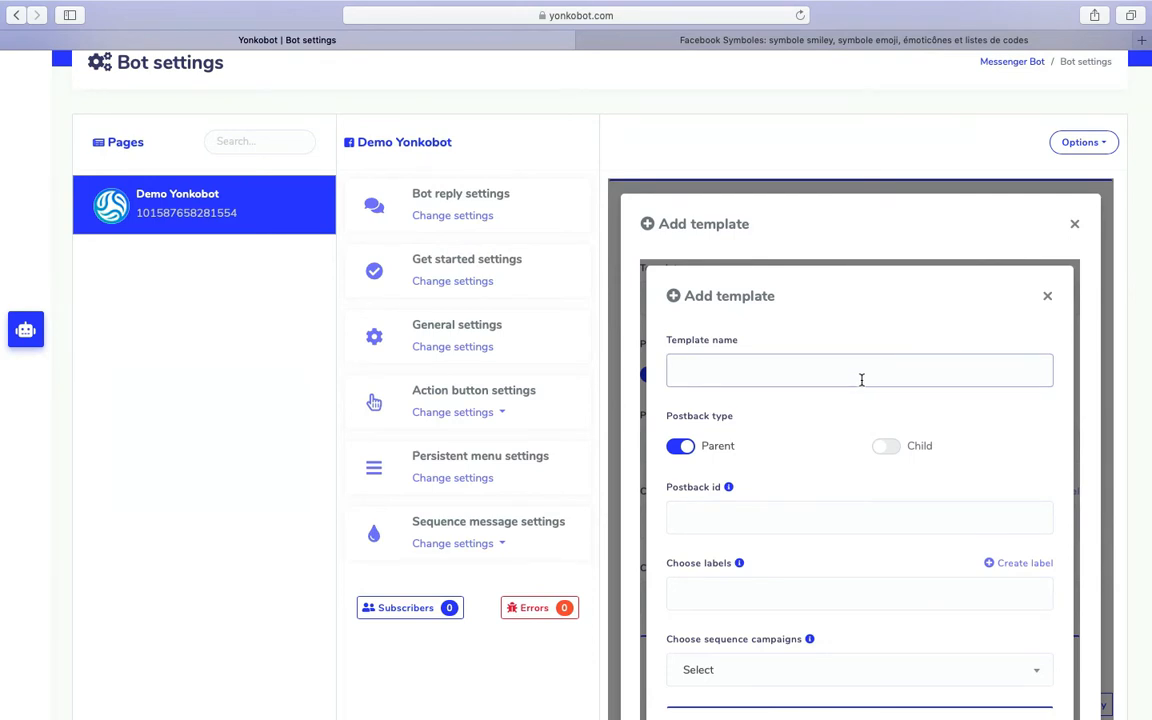
pyautogui.write('Questions Affiliation')
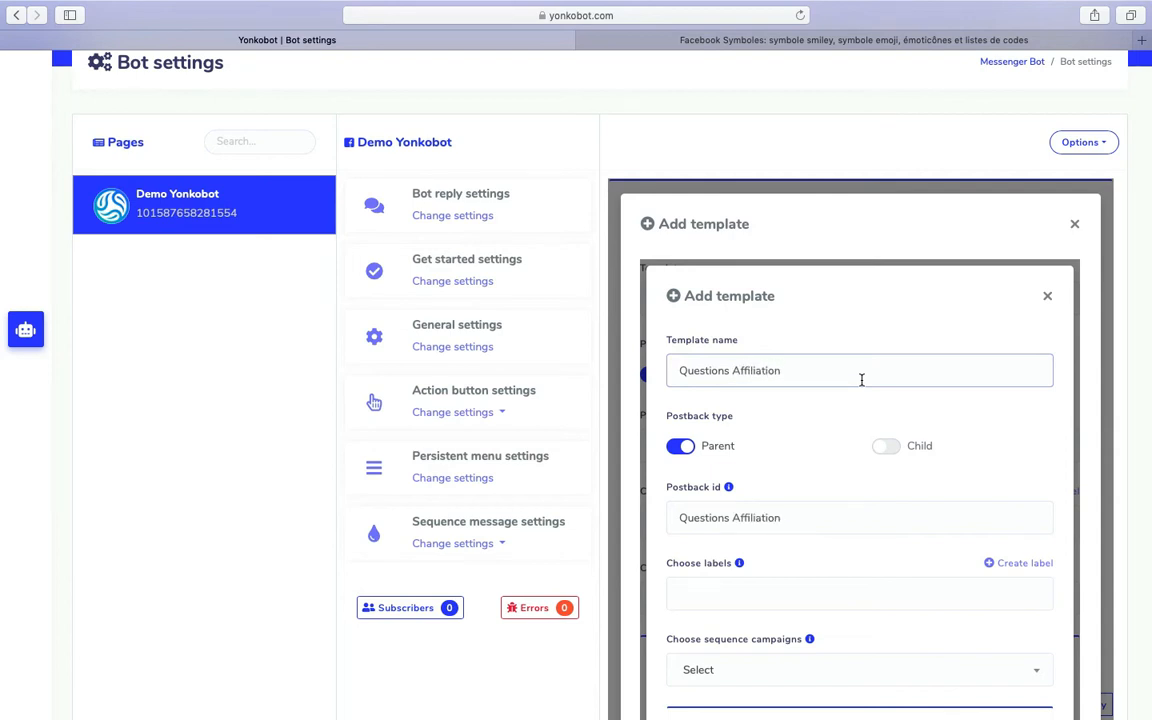
# Step: Enable typing on display with a 2-second delay and enter "Vous parlez de l'affiliation" as the nested template's reply message
pyautogui.scroll(-4, 861, 380)
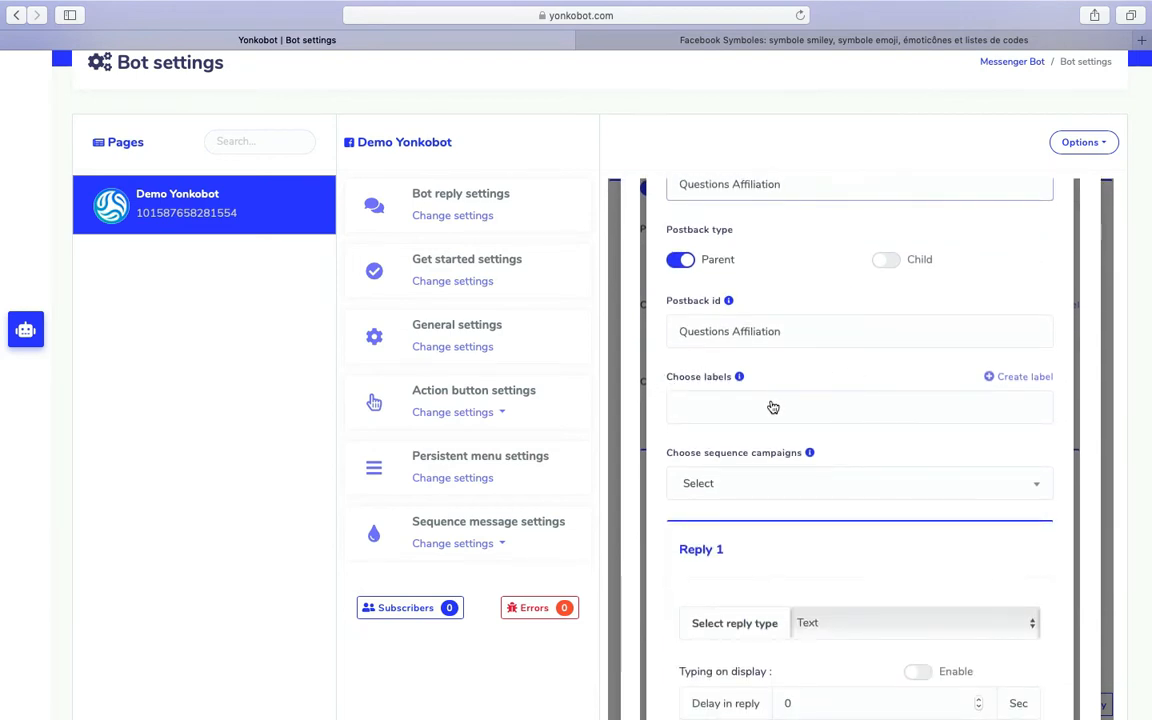
pyautogui.scroll(-2, 820, 437)
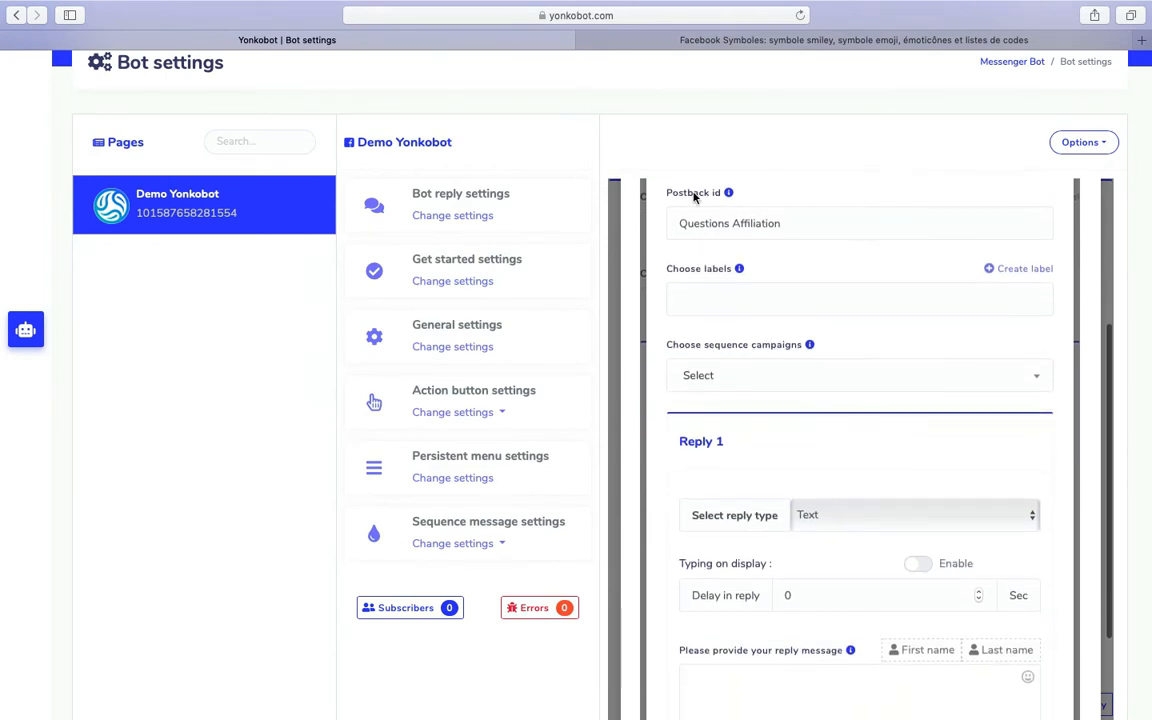
pyautogui.scroll(-4, 913, 360)
pyautogui.click(919, 386)
pyautogui.doubleClick(979, 413)
pyautogui.click(783, 543)
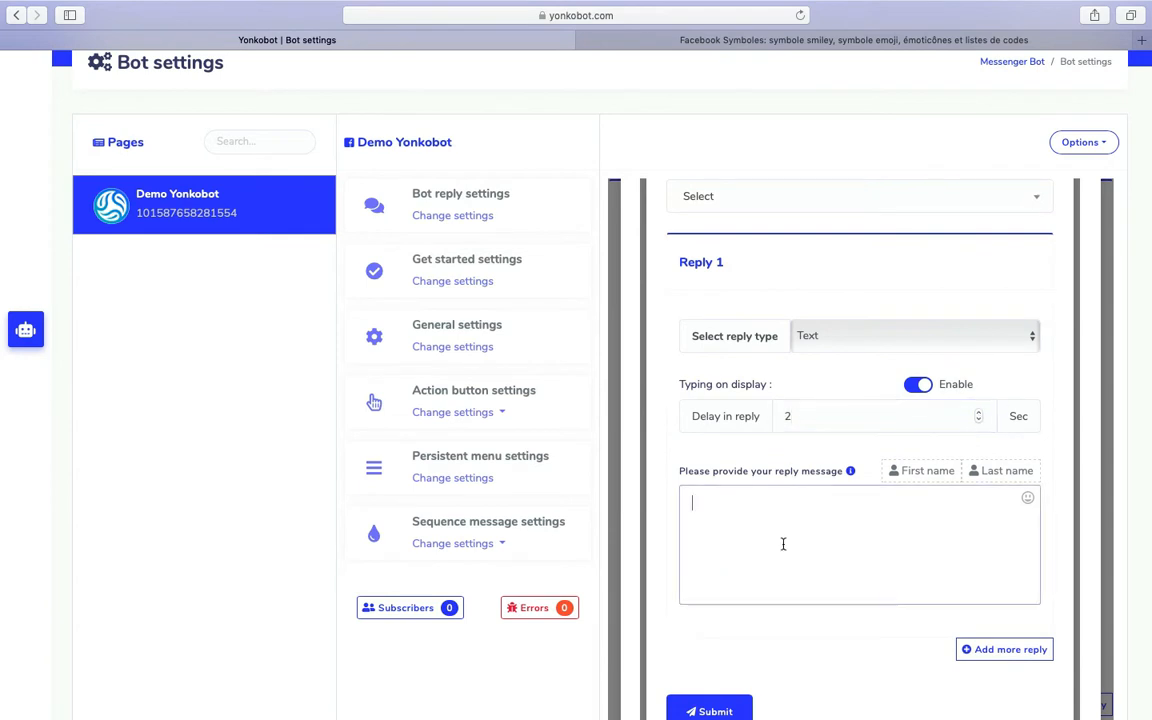
pyautogui.write("Vous parlez de l'affiliation")
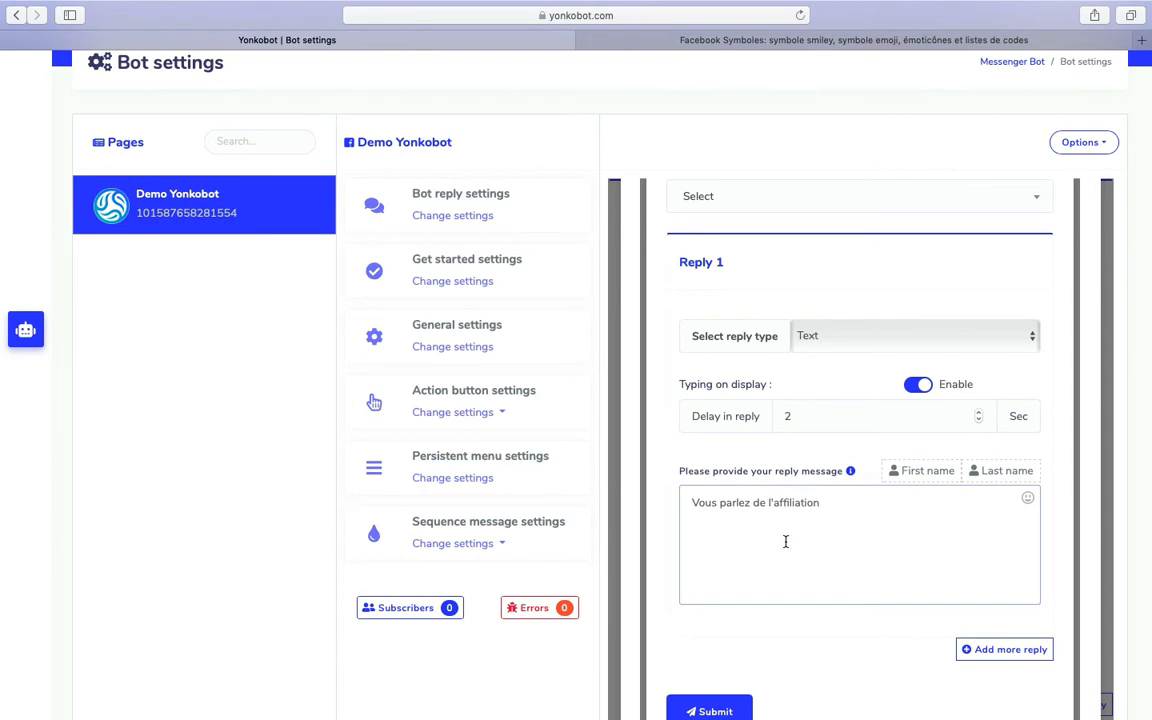
# Step: Submit the Questions Affiliation template and close it, refreshing the Affiliation button's postback id list
pyautogui.scroll(-5, 786, 570)
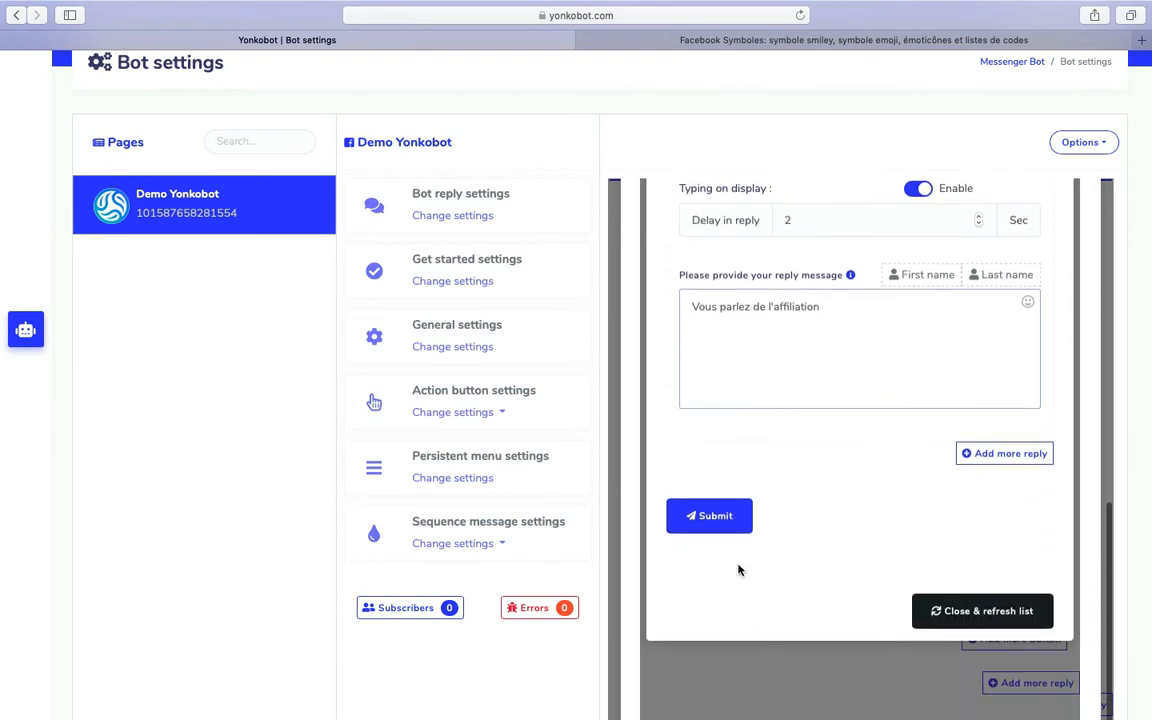
pyautogui.click(731, 520)
pyautogui.click(842, 196)
pyautogui.scroll(-5, 938, 600)
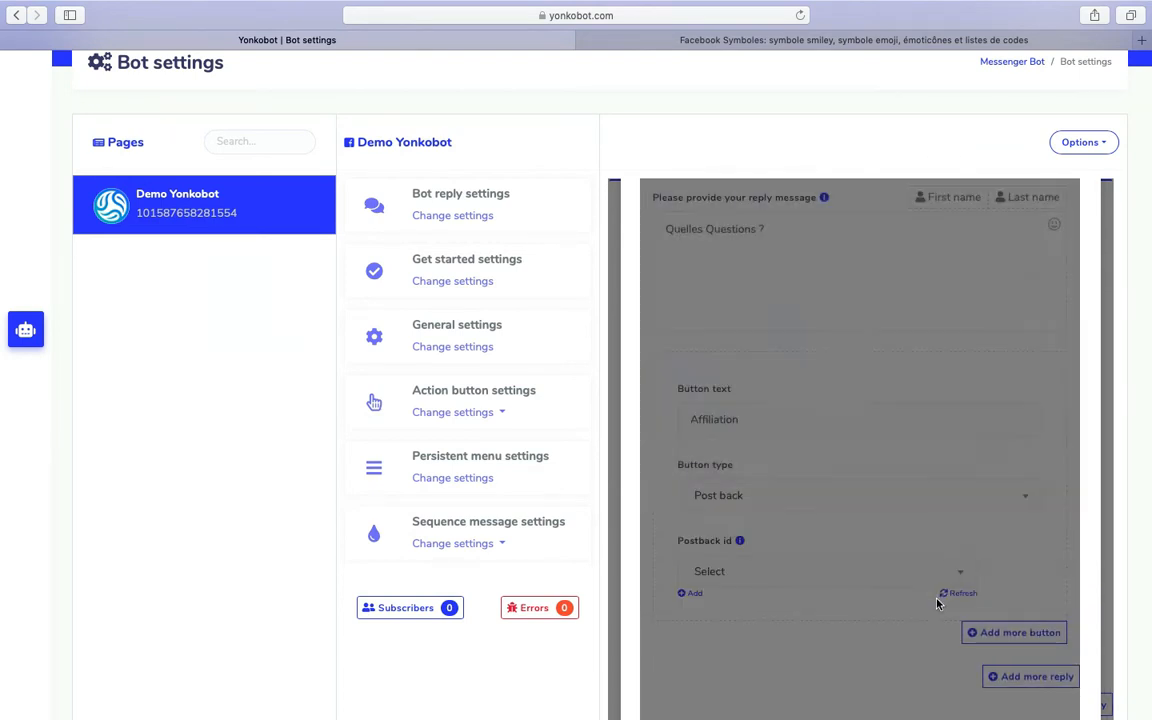
pyautogui.scroll(-1, 940, 598)
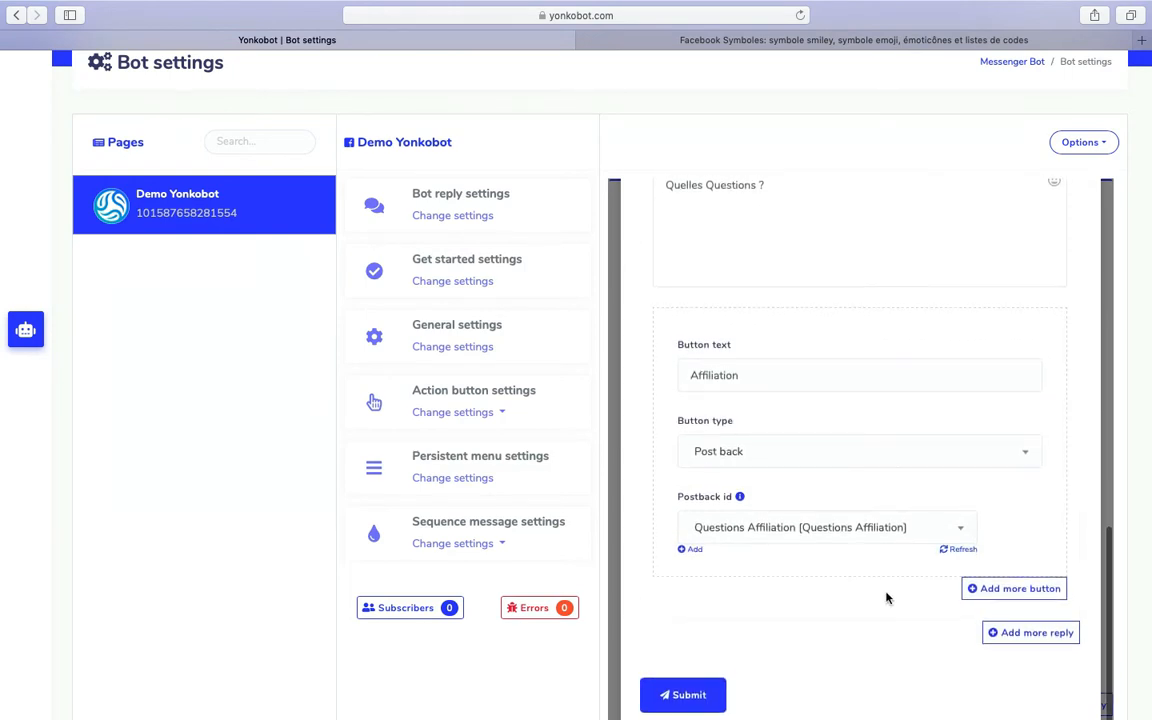
pyautogui.scroll(-2, 908, 664)
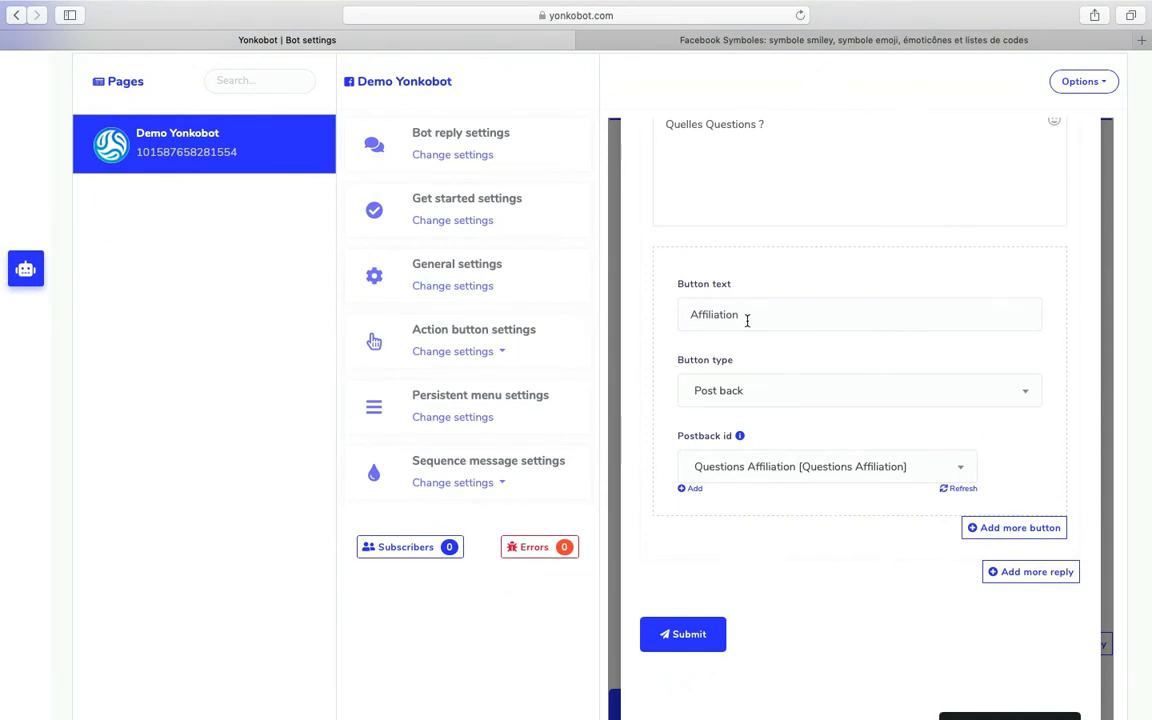
# Step: Add a second button to the Questions template with the text "Produits" and the Post back type
pyautogui.click(1044, 538)
pyautogui.scroll(-2, 1036, 524)
pyautogui.click(848, 473)
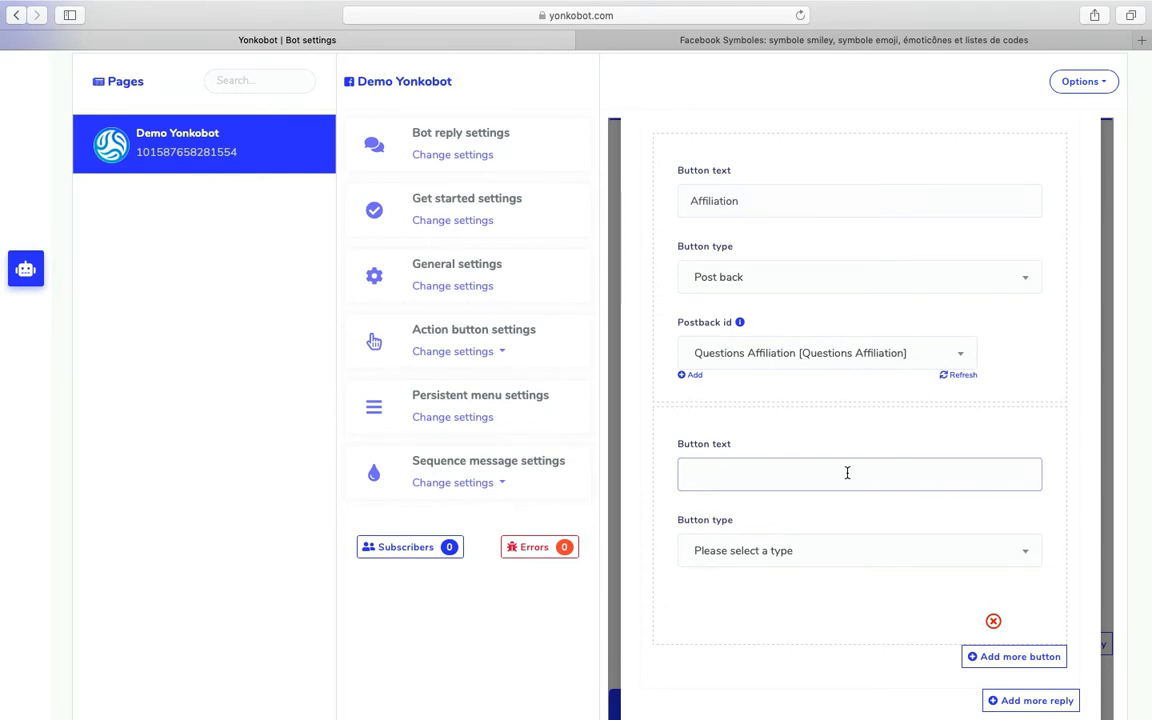
pyautogui.write('Produits')
pyautogui.click(802, 549)
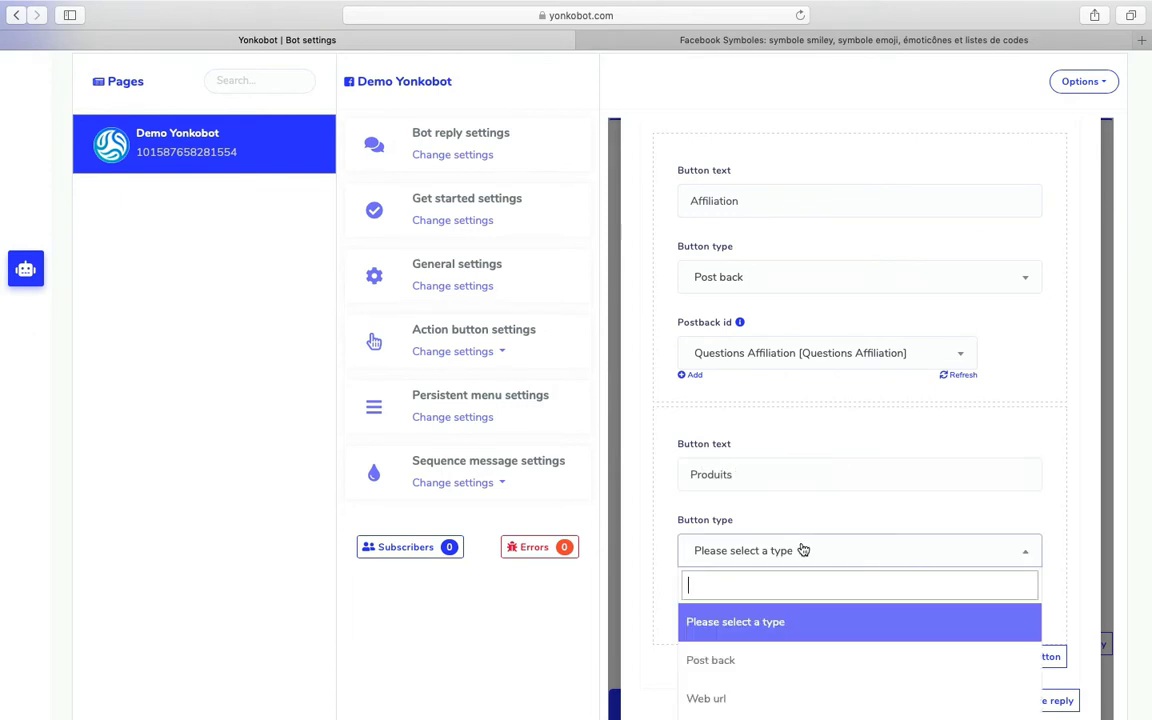
pyautogui.click(815, 530)
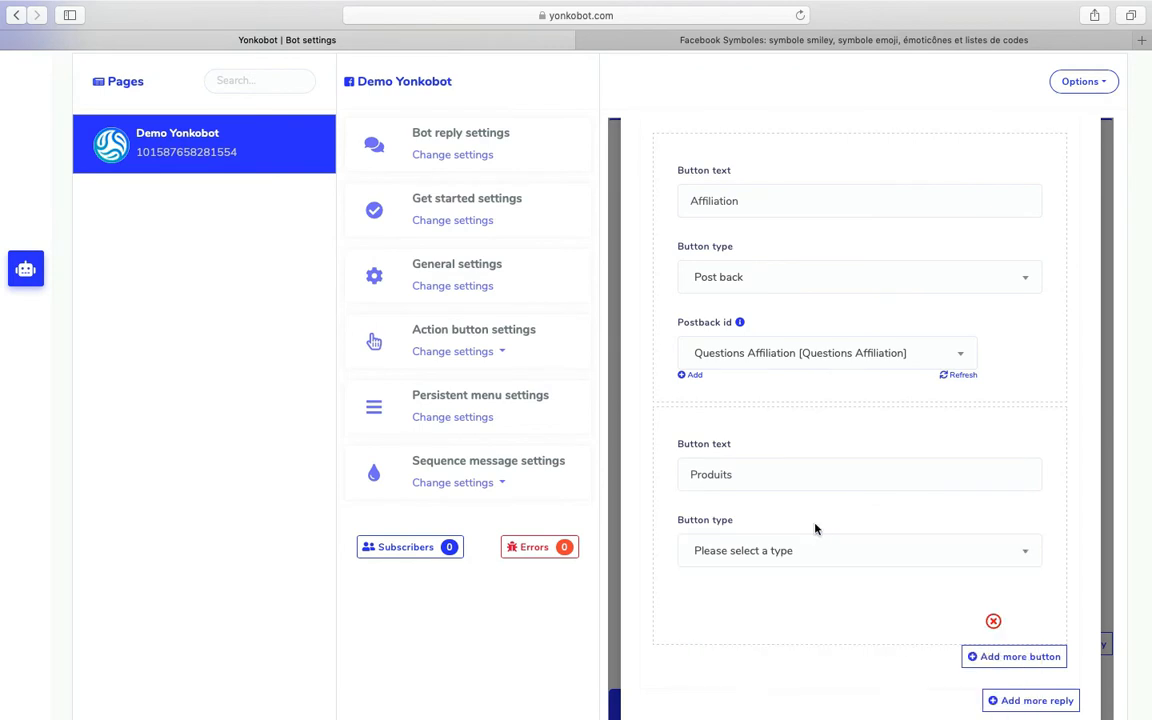
pyautogui.click(807, 548)
pyautogui.click(779, 661)
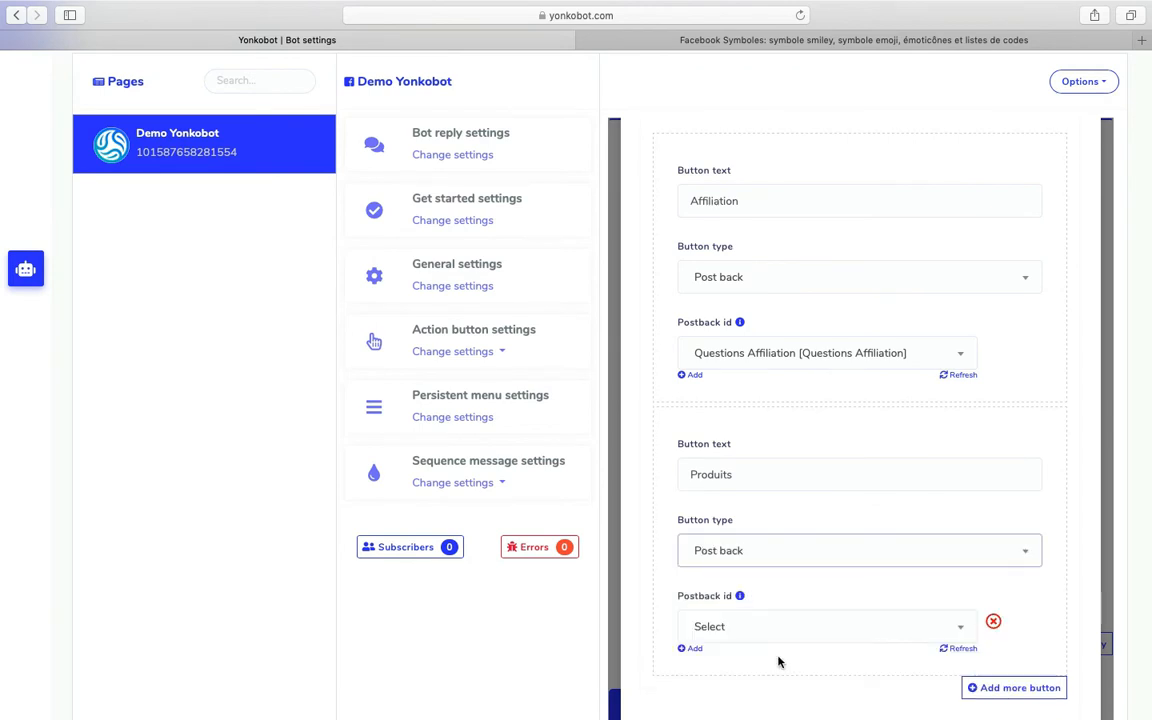
pyautogui.scroll(-2, 860, 620)
pyautogui.click(786, 440)
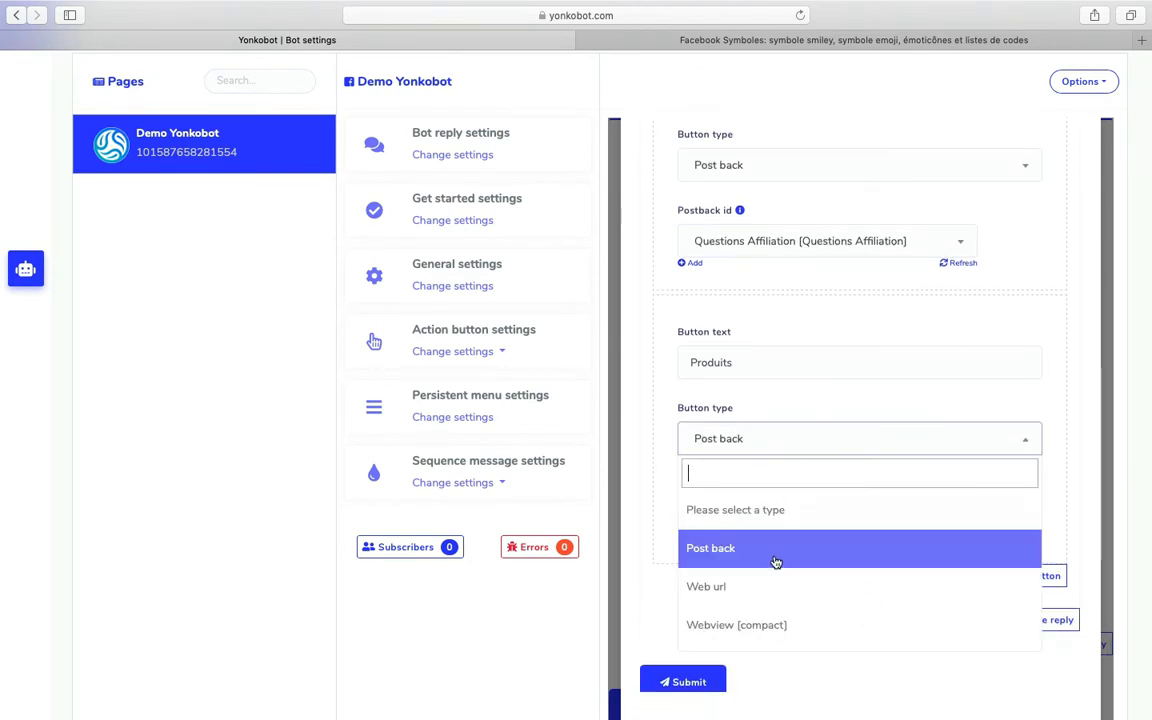
pyautogui.click(1066, 520)
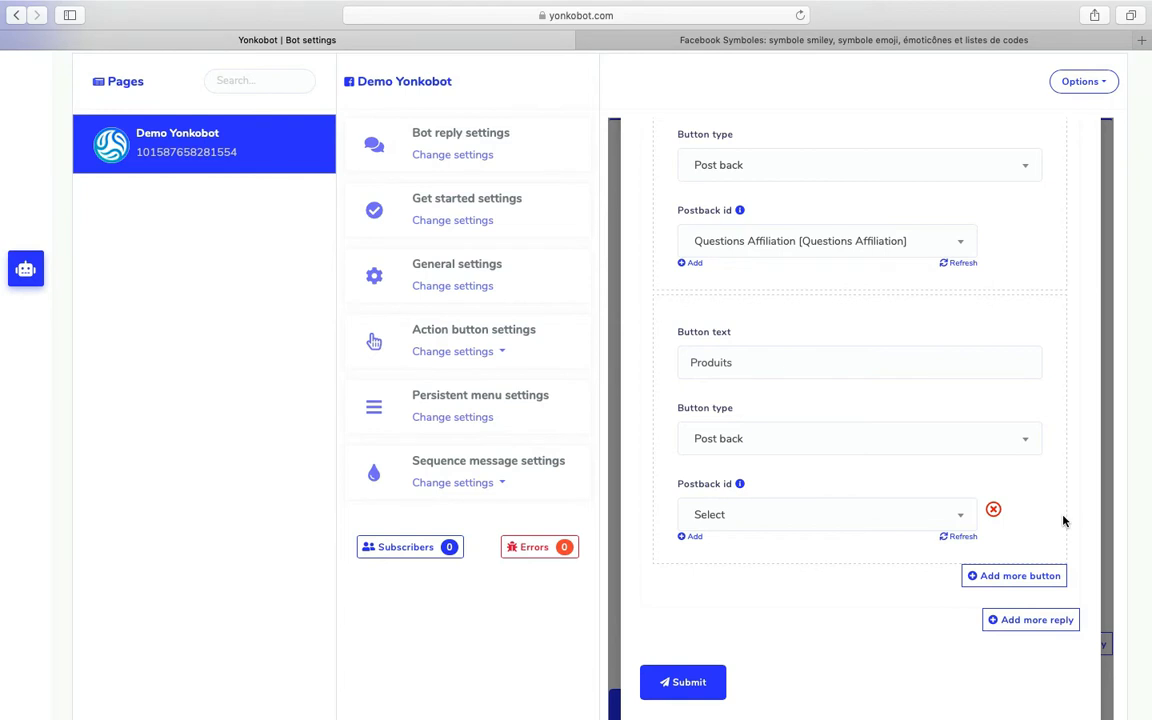
# Step: Start a new template for the Produits button's postback id and name it "Questions Produit"
pyautogui.click(695, 538)
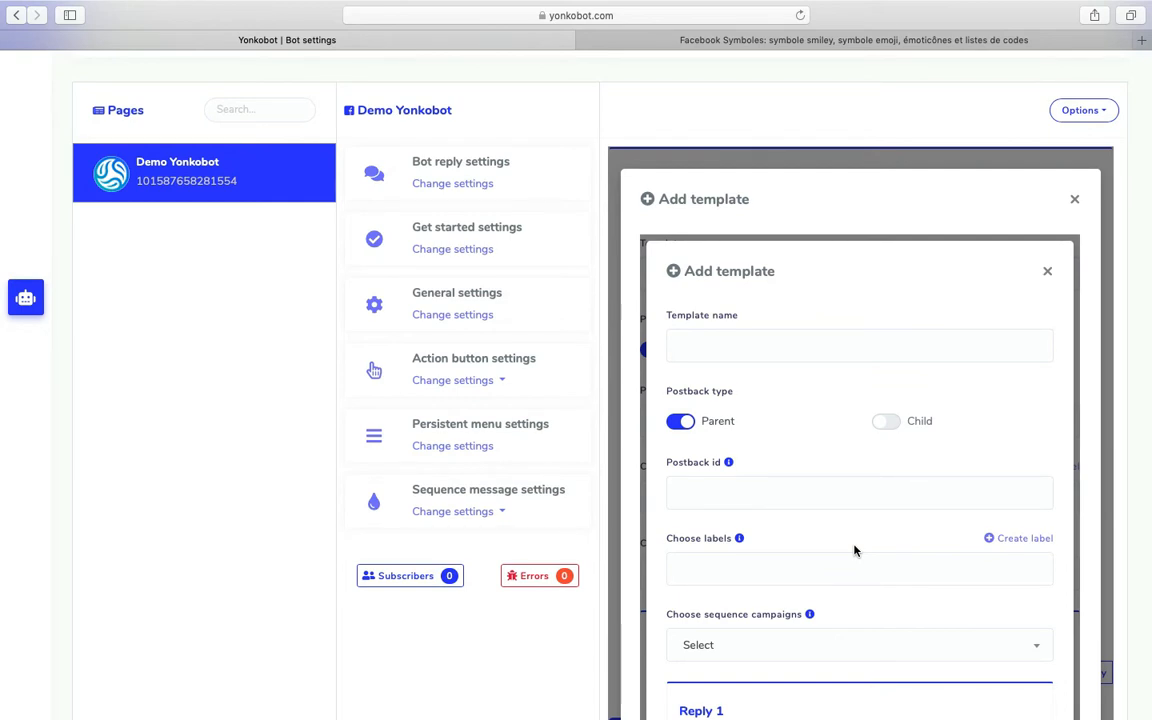
pyautogui.click(762, 345)
pyautogui.write('Questions Produit')
# Step: Enable typing on display and enter "Vous parlez des produits...." as the Questions Produit template's reply message
pyautogui.scroll(-5, 836, 392)
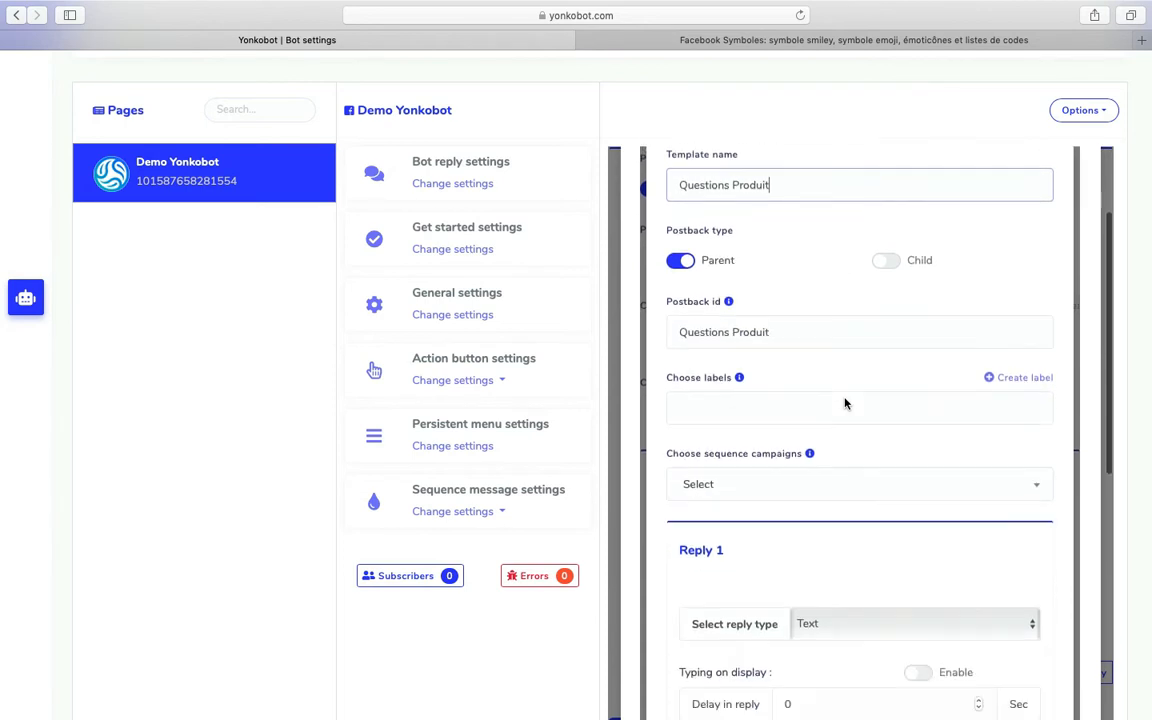
pyautogui.scroll(-2, 861, 337)
pyautogui.click(918, 393)
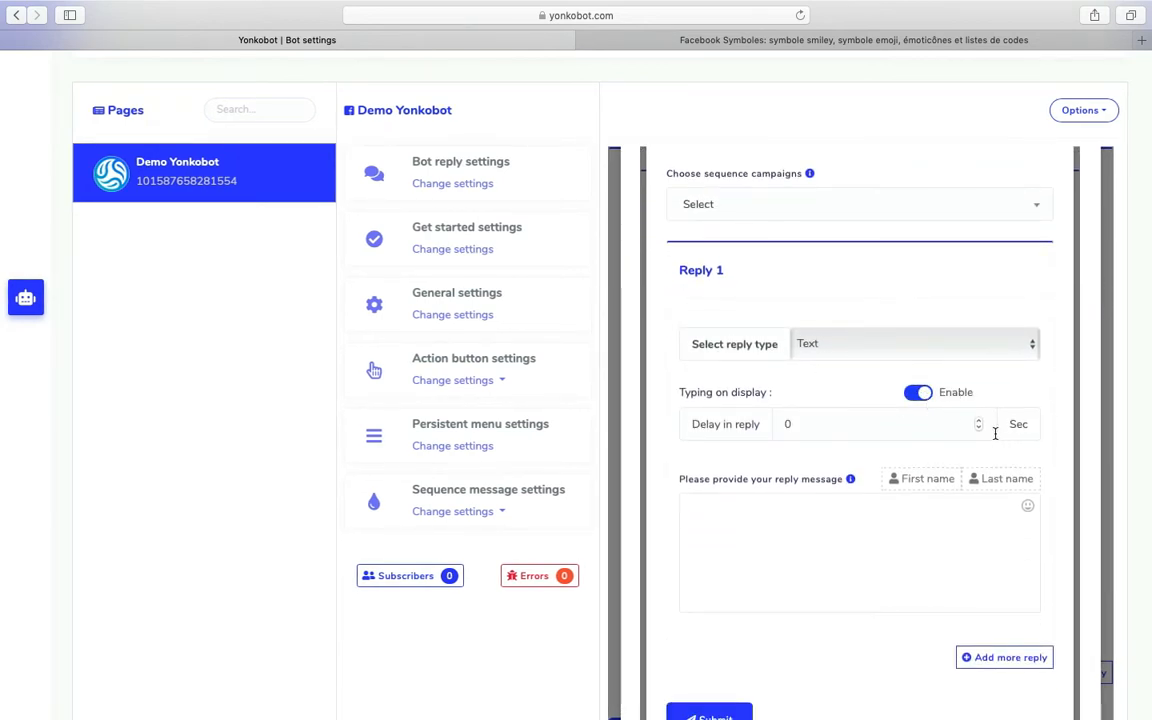
pyautogui.click(979, 420)
pyautogui.click(979, 420)
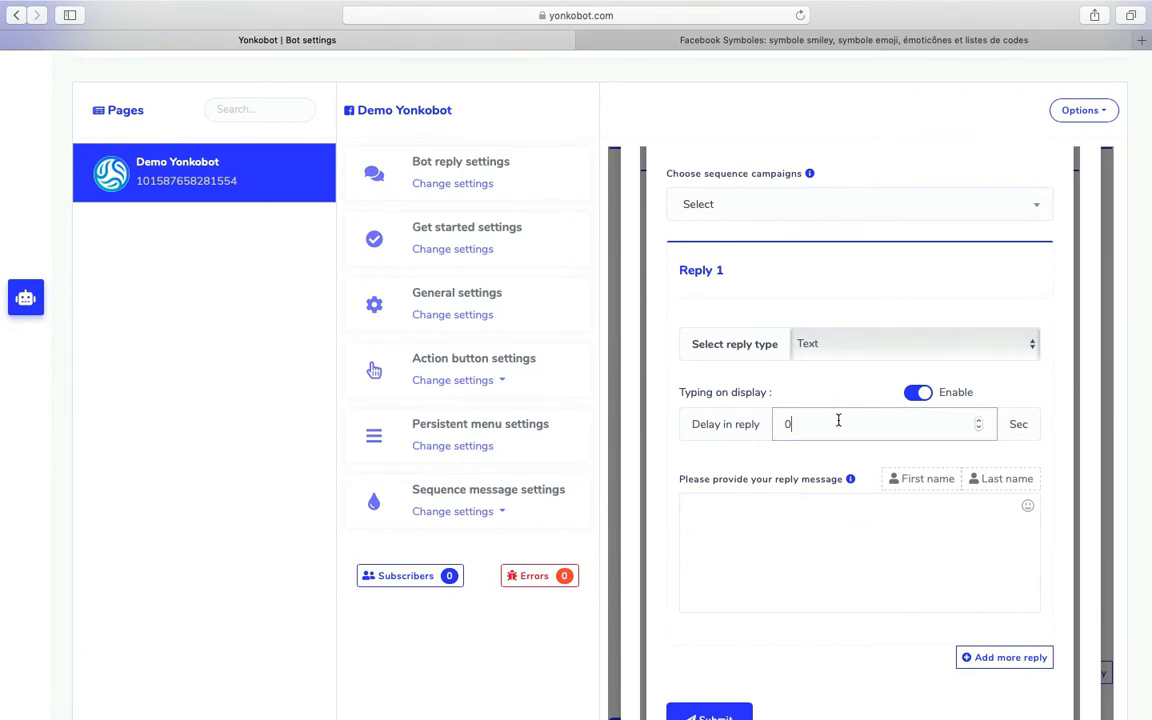
pyautogui.click(772, 547)
pyautogui.write('Vous parlez des produits....')
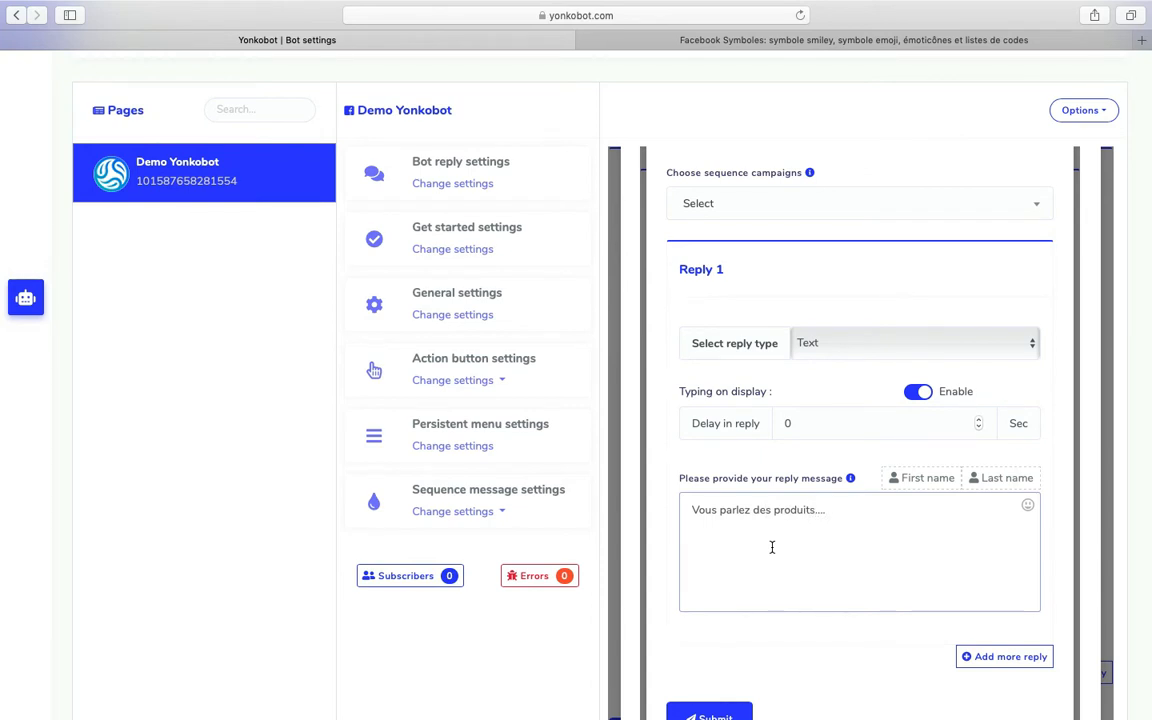
# Step: Submit the Questions Produit template and close it, refreshing the Produits button's postback id list
pyautogui.scroll(-4, 755, 635)
pyautogui.click(708, 505)
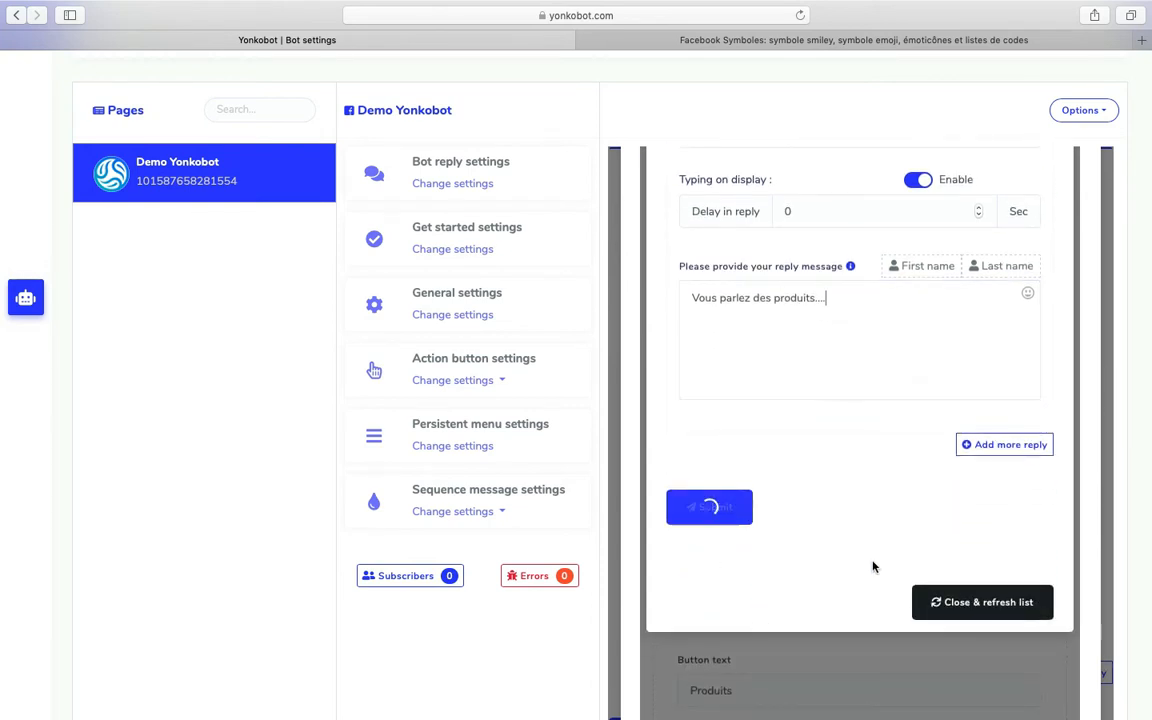
pyautogui.click(866, 193)
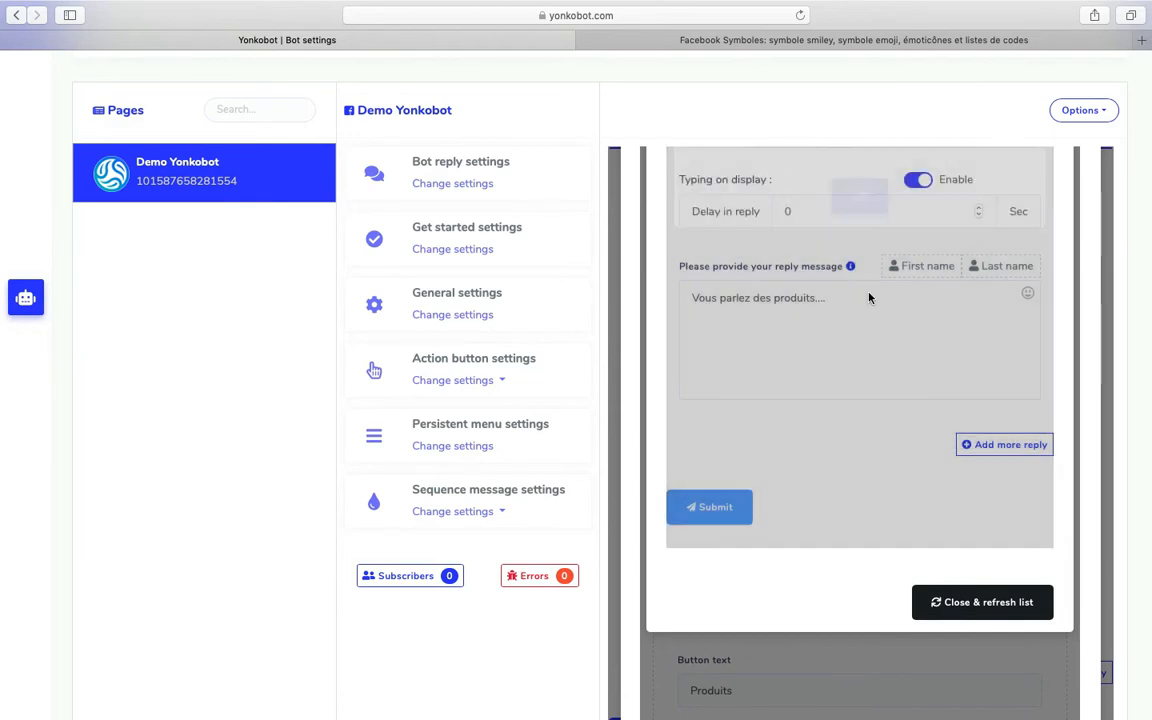
pyautogui.click(962, 594)
# Step: Submit the Questions template with its Affiliation and Produits buttons, and close it to return to the get started reply
pyautogui.scroll(-6, 960, 585)
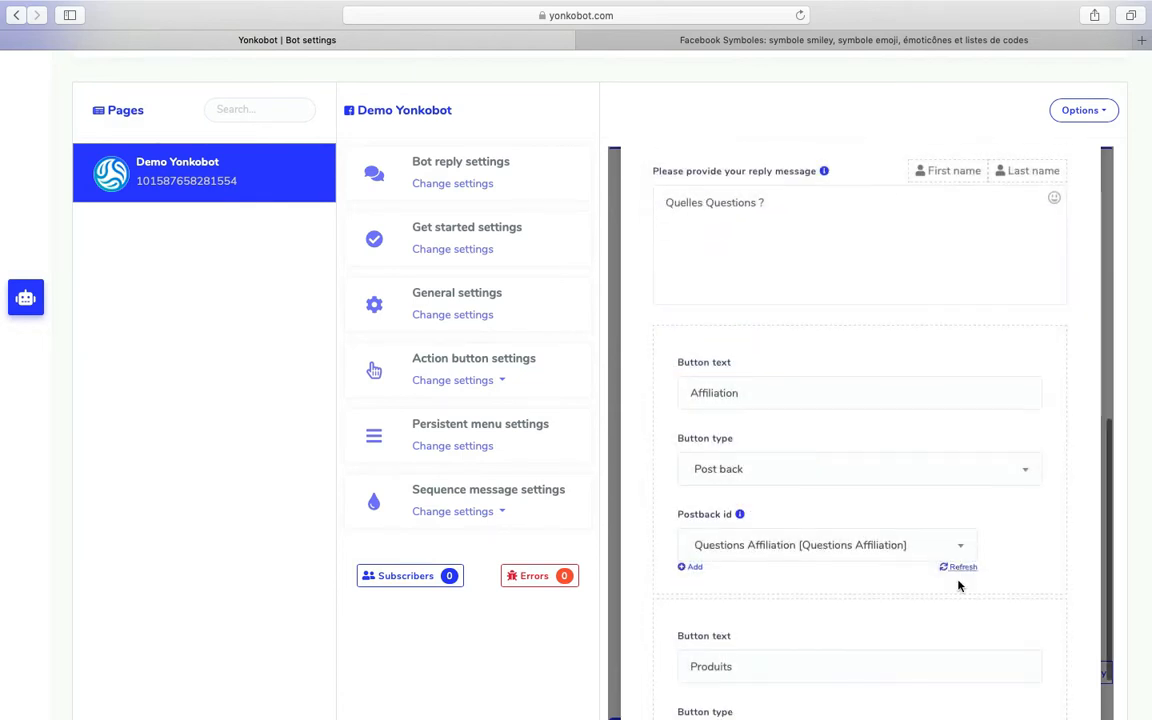
pyautogui.click(717, 665)
pyautogui.click(861, 479)
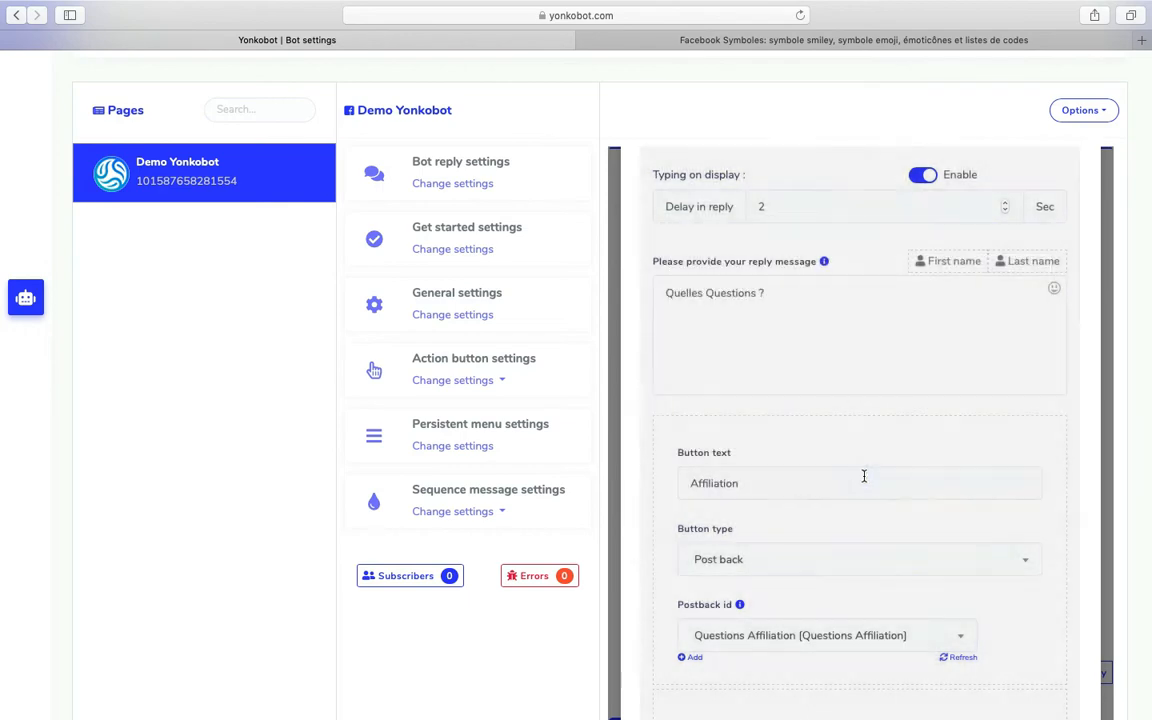
pyautogui.scroll(-5, 866, 512)
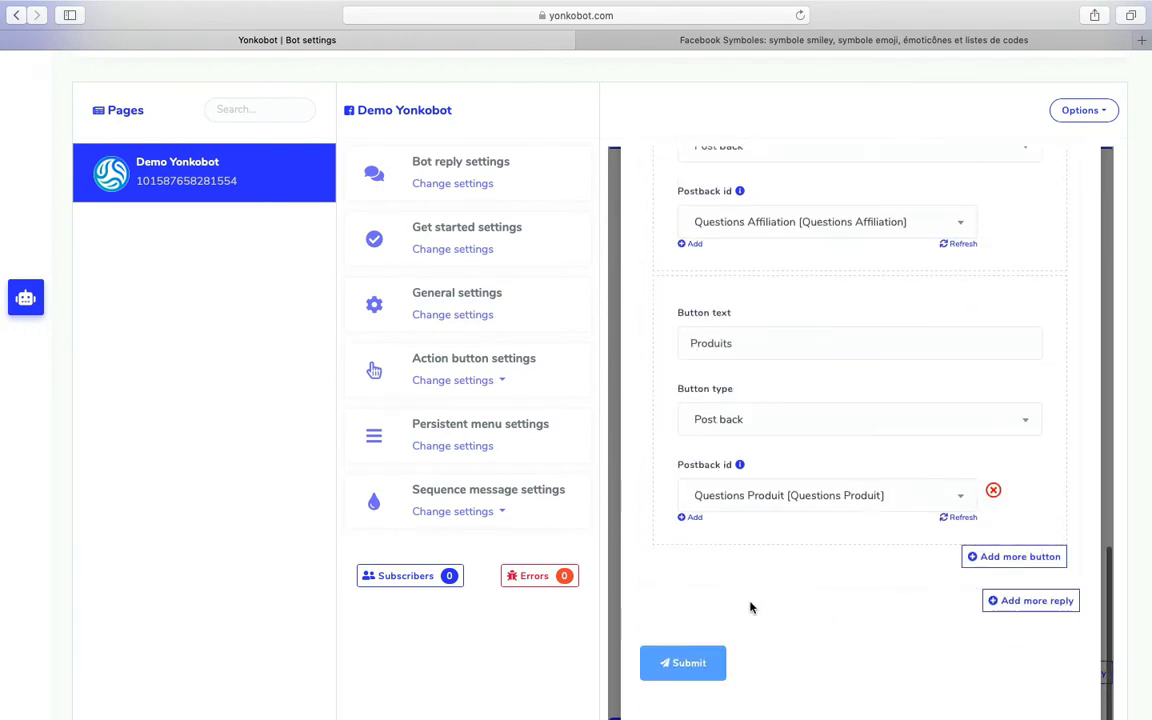
pyautogui.scroll(-4, 900, 615)
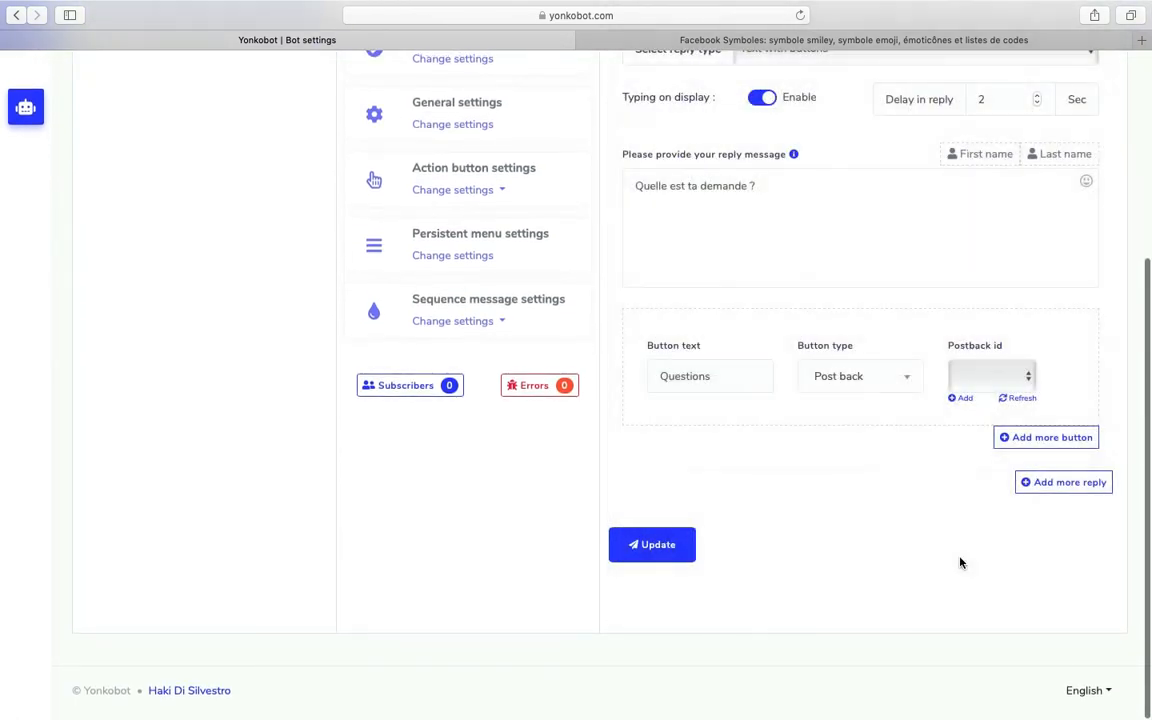
# Step: Update the get started reply with the Questions button linked to the Questions postback, and check the available postback ids
pyautogui.click(668, 550)
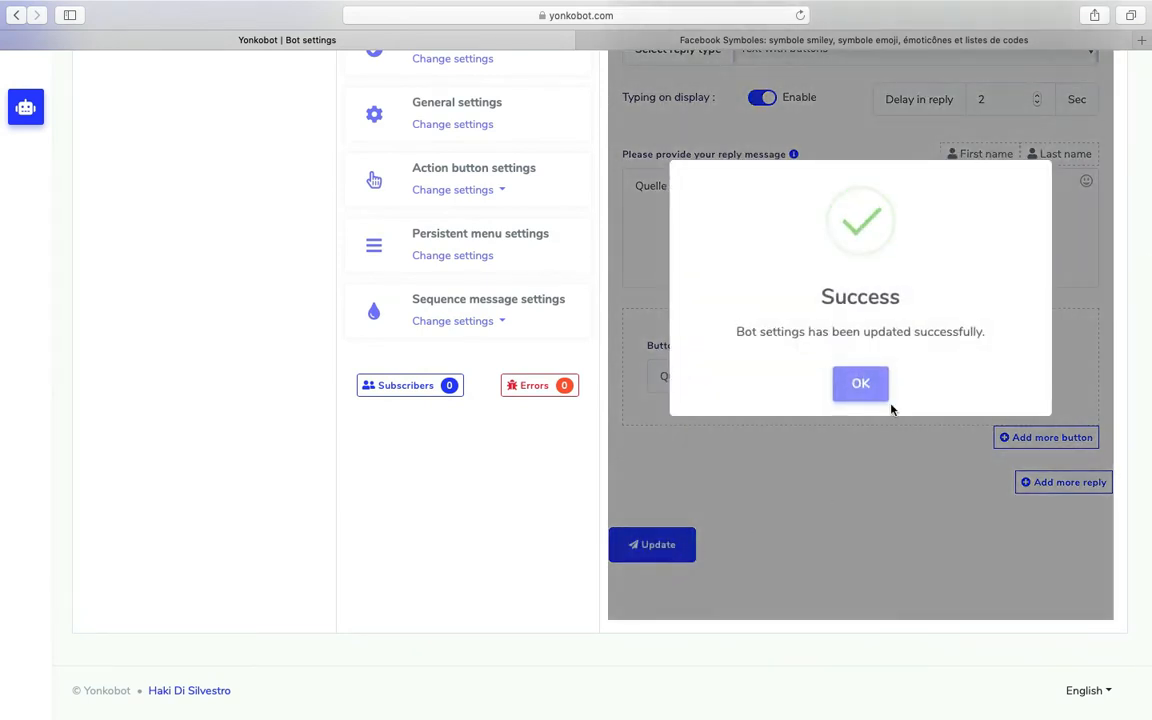
pyautogui.click(866, 381)
pyautogui.scroll(2, 864, 512)
pyautogui.scroll(1, 861, 518)
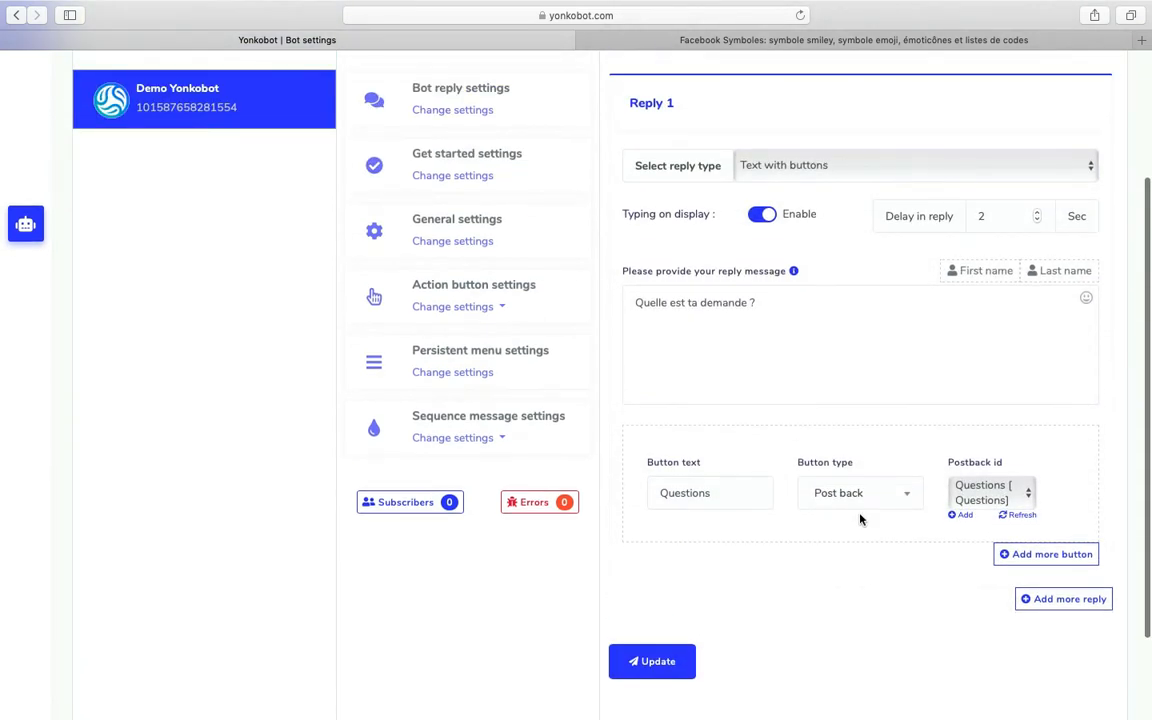
pyautogui.scroll(3, 852, 456)
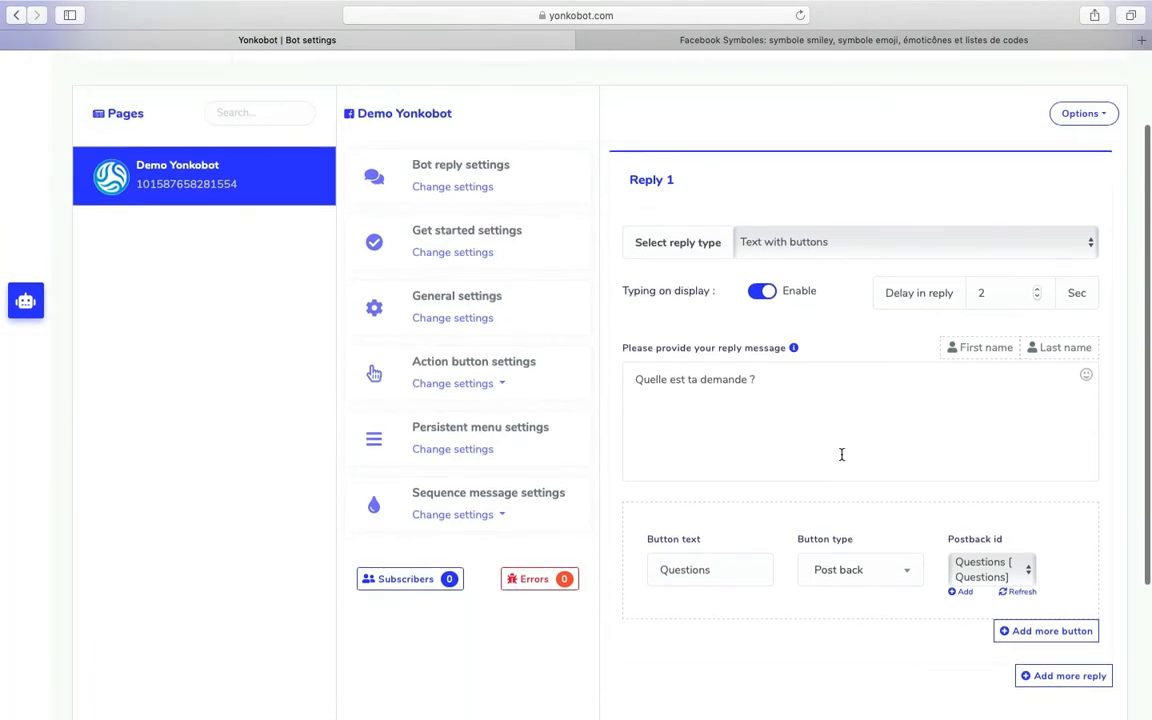
pyautogui.scroll(-7, 832, 446)
pyautogui.click(667, 548)
pyautogui.click(839, 398)
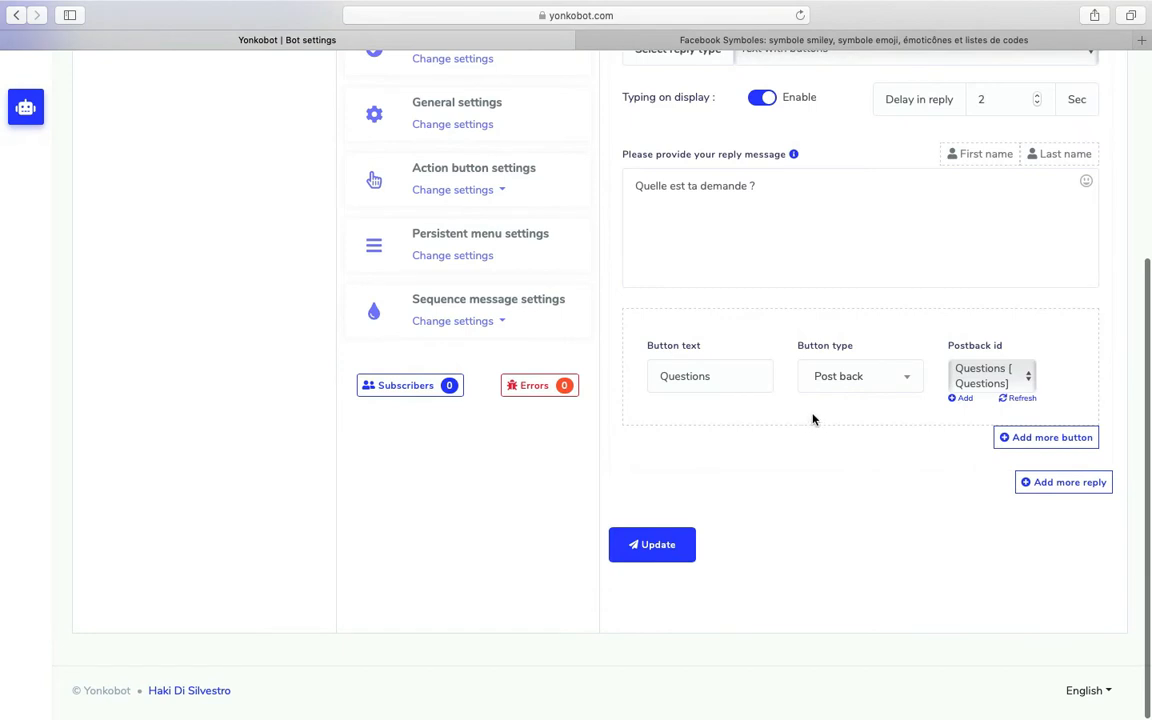
pyautogui.click(956, 384)
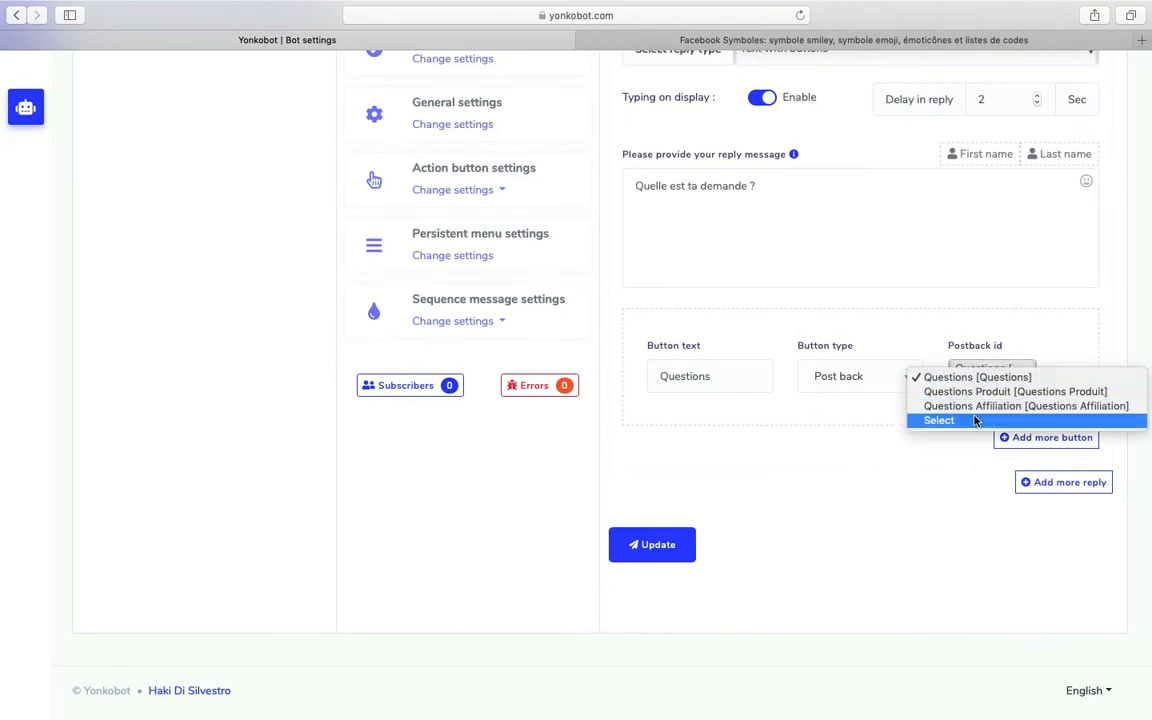
pyautogui.click(937, 487)
# Step: Return to the Demo Yonkobot page's get started settings and save them
pyautogui.scroll(5, 923, 483)
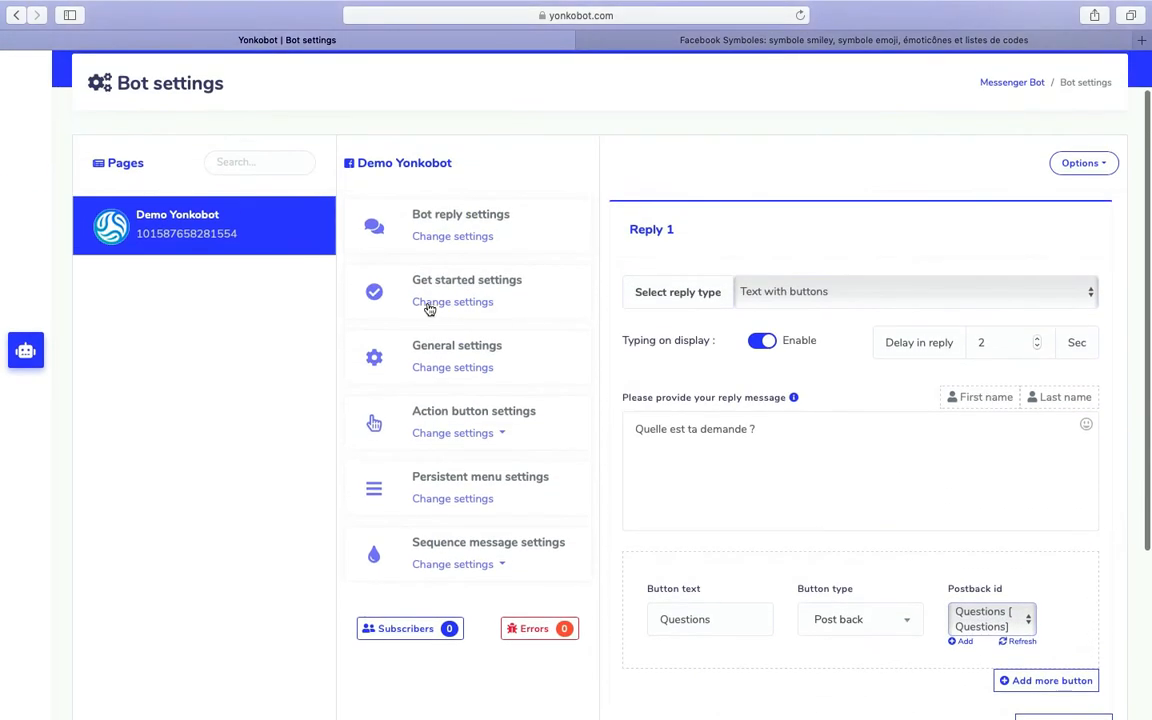
pyautogui.click(432, 305)
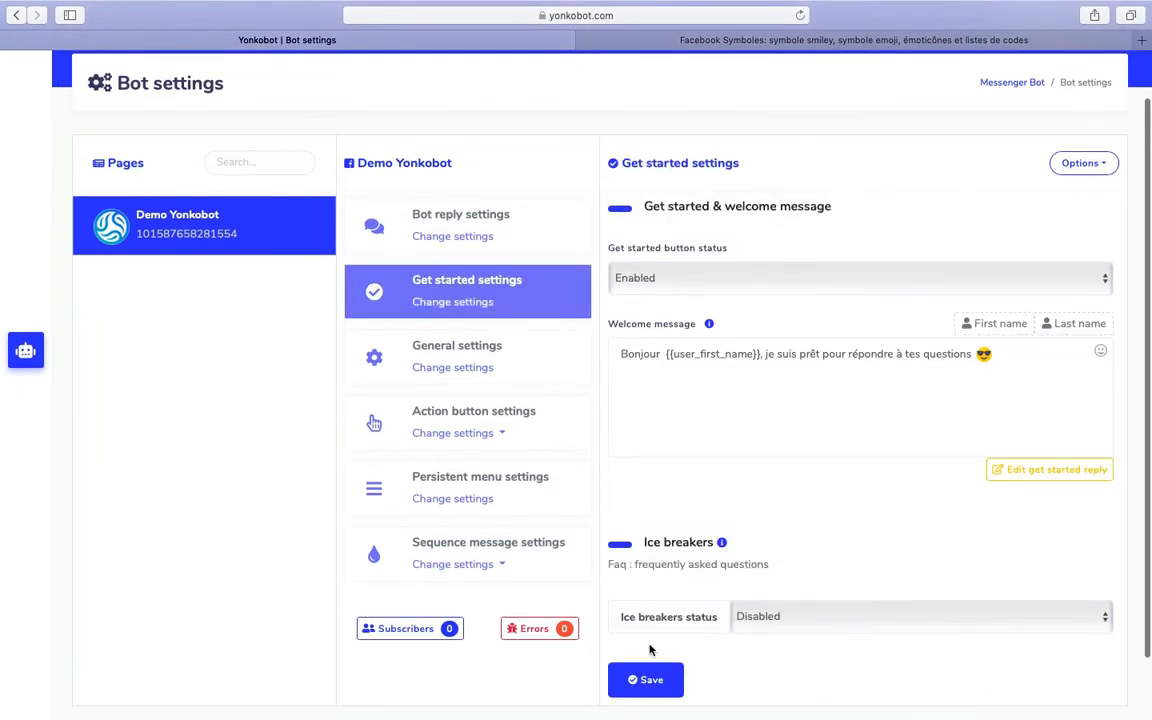
pyautogui.click(648, 680)
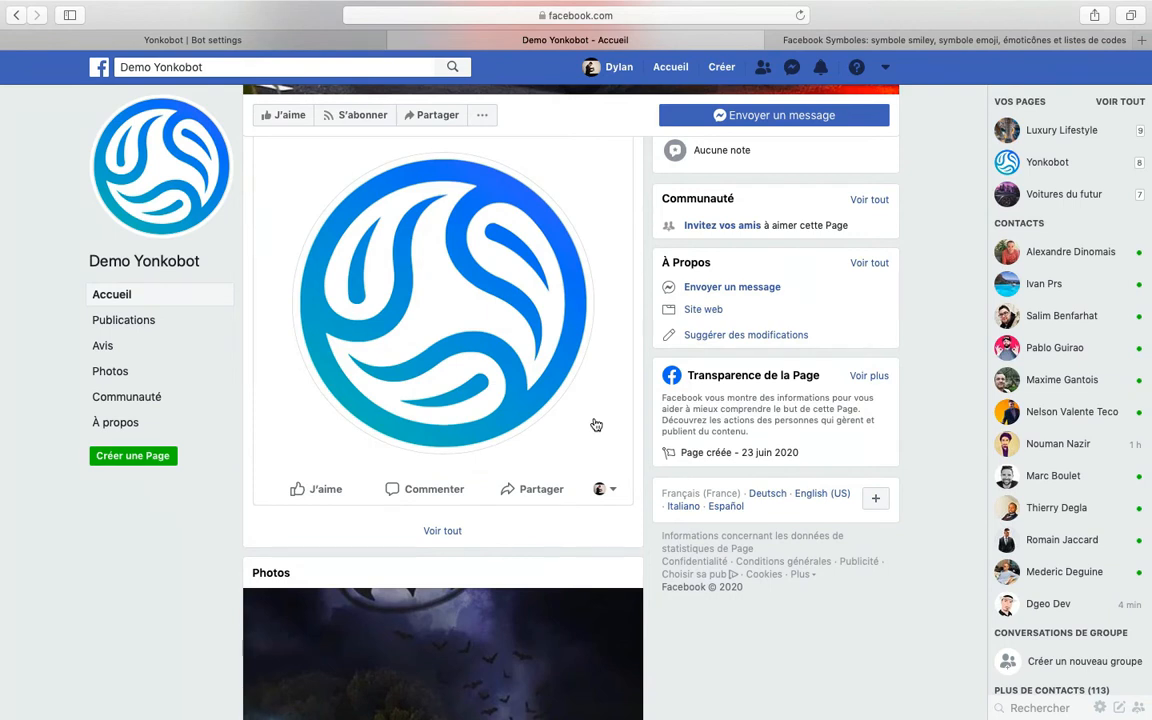
# Step: Test the bot on the Demo Yonkobot Facebook page by starting a conversation and choosing Questions, then Affiliation
pyautogui.click(774, 114)
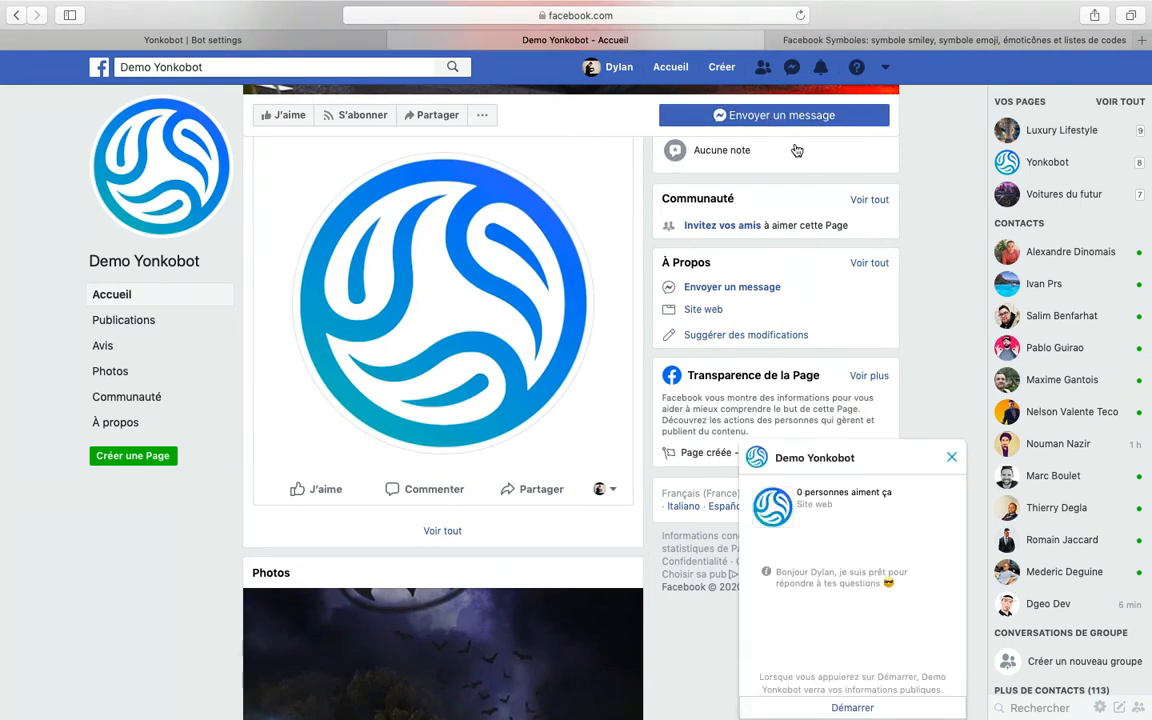
pyautogui.moveTo(900, 585); pyautogui.dragTo(780, 573)
pyautogui.click(851, 707)
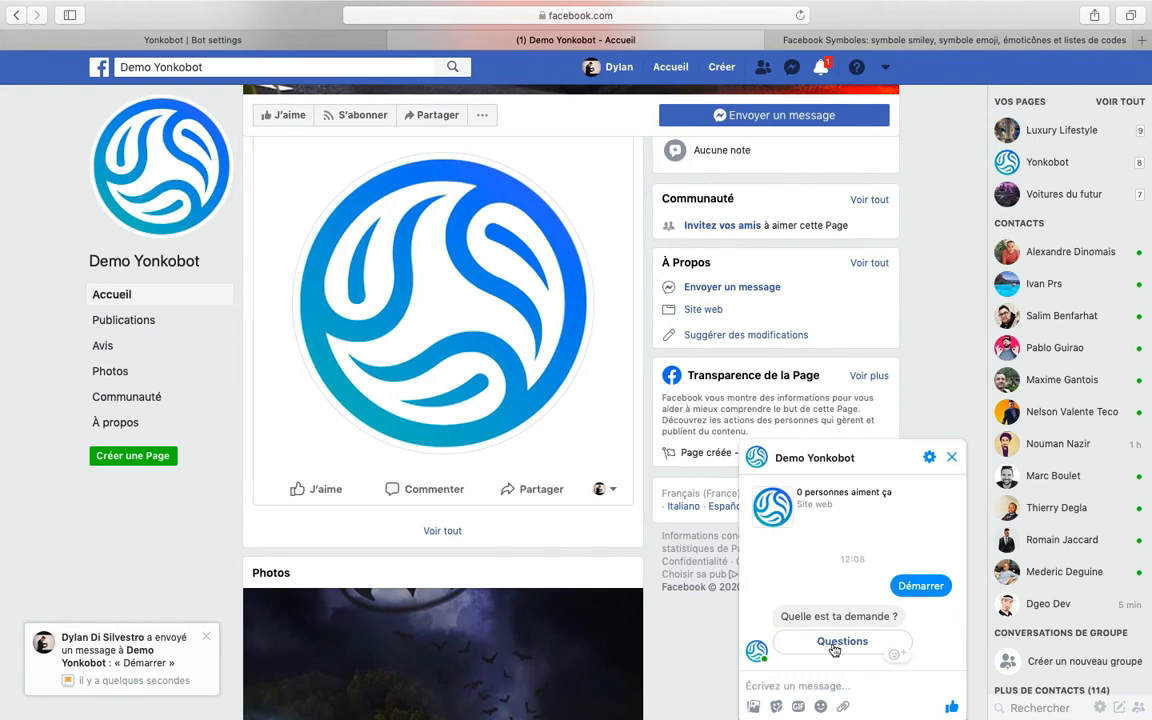
pyautogui.click(831, 646)
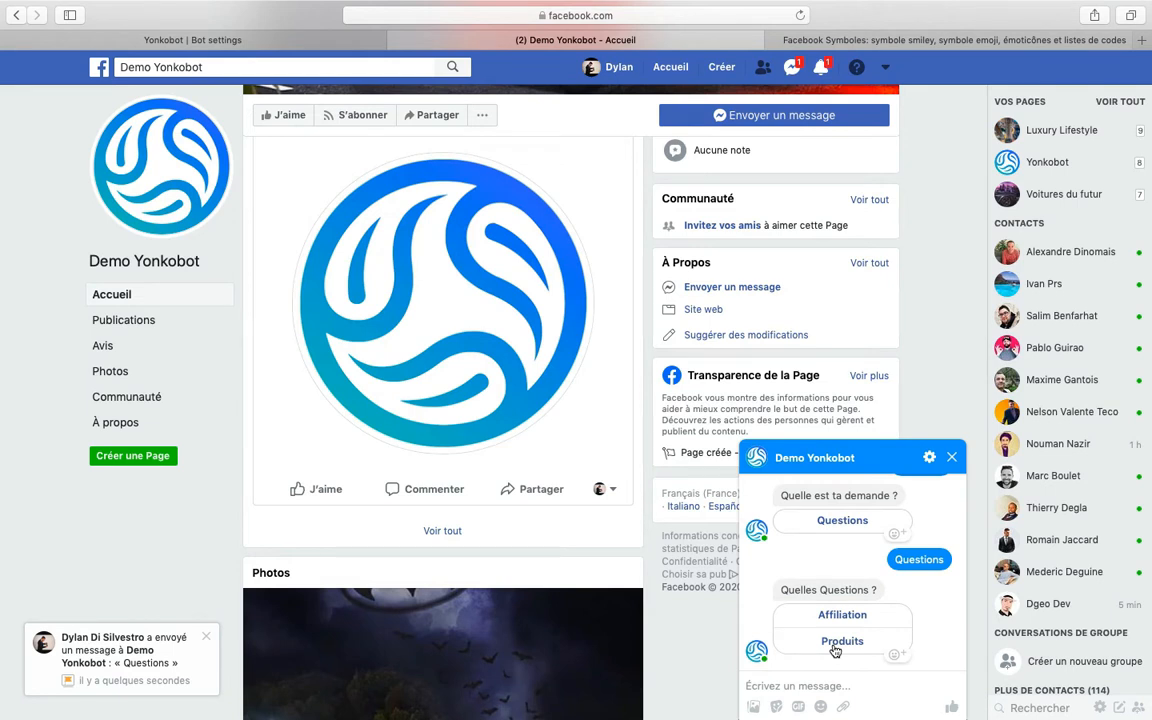
pyautogui.click(841, 613)
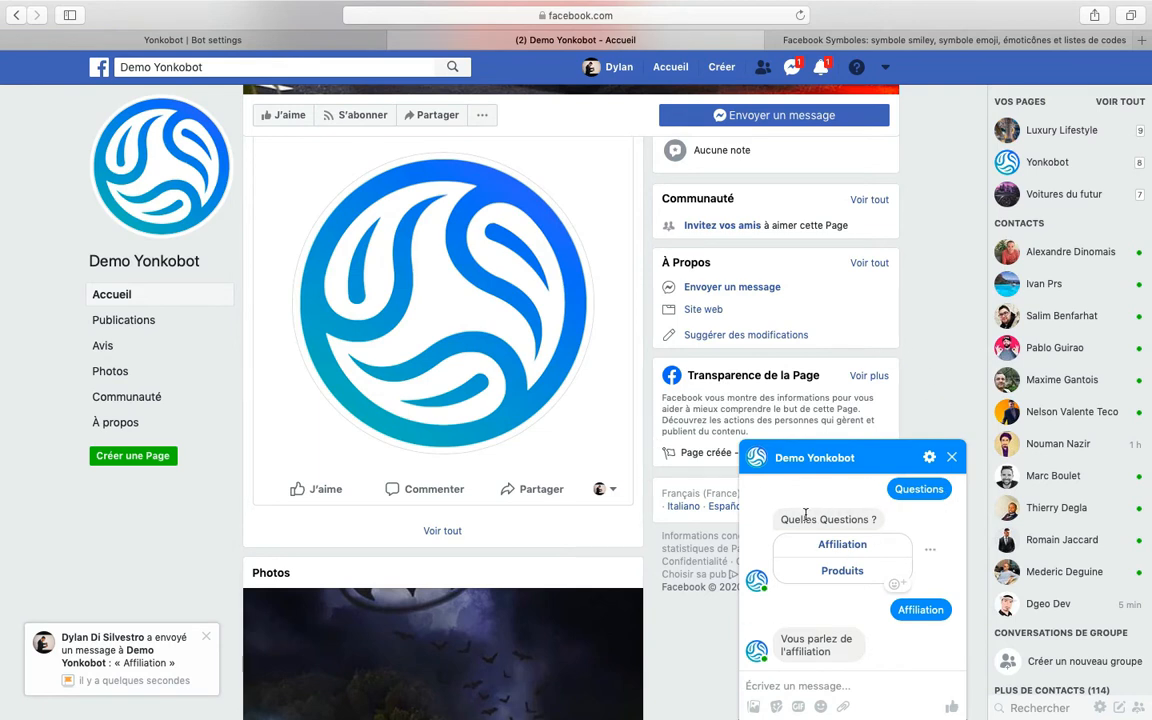
# Step: Review the bot's question, buttons and Affiliation reply in the chat, then switch back to the Yonkobot bot settings
pyautogui.moveTo(779, 519); pyautogui.dragTo(886, 651)
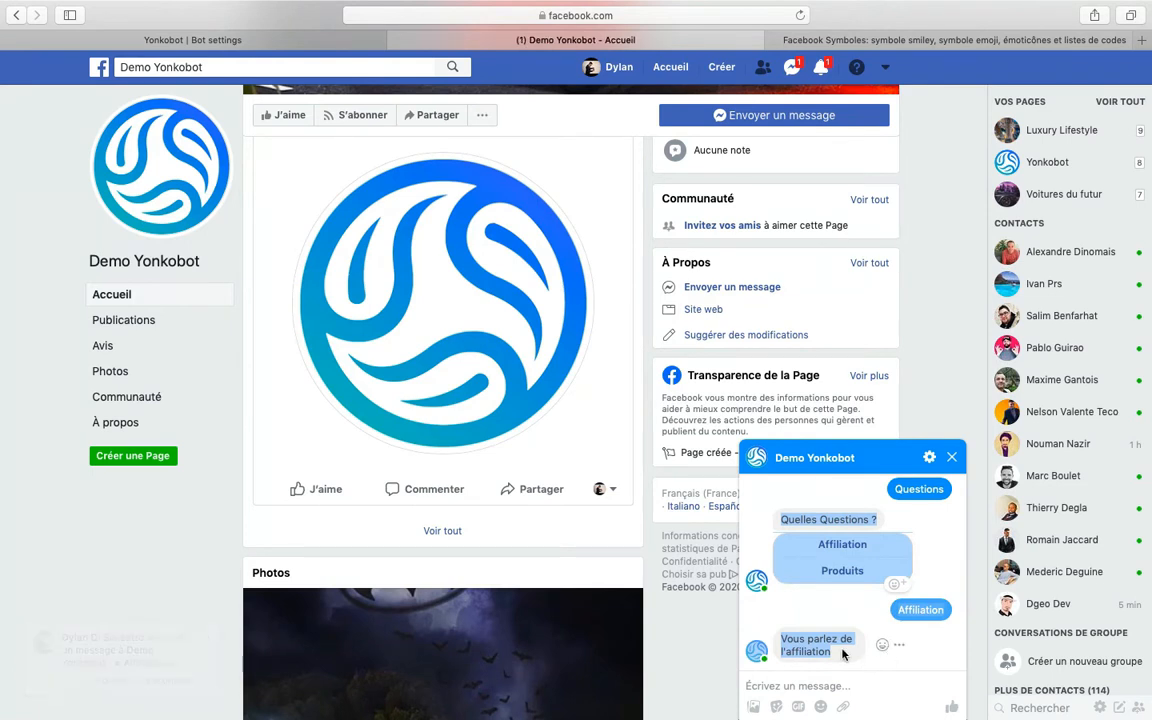
pyautogui.click(841, 652)
pyautogui.moveTo(779, 642); pyautogui.dragTo(842, 653)
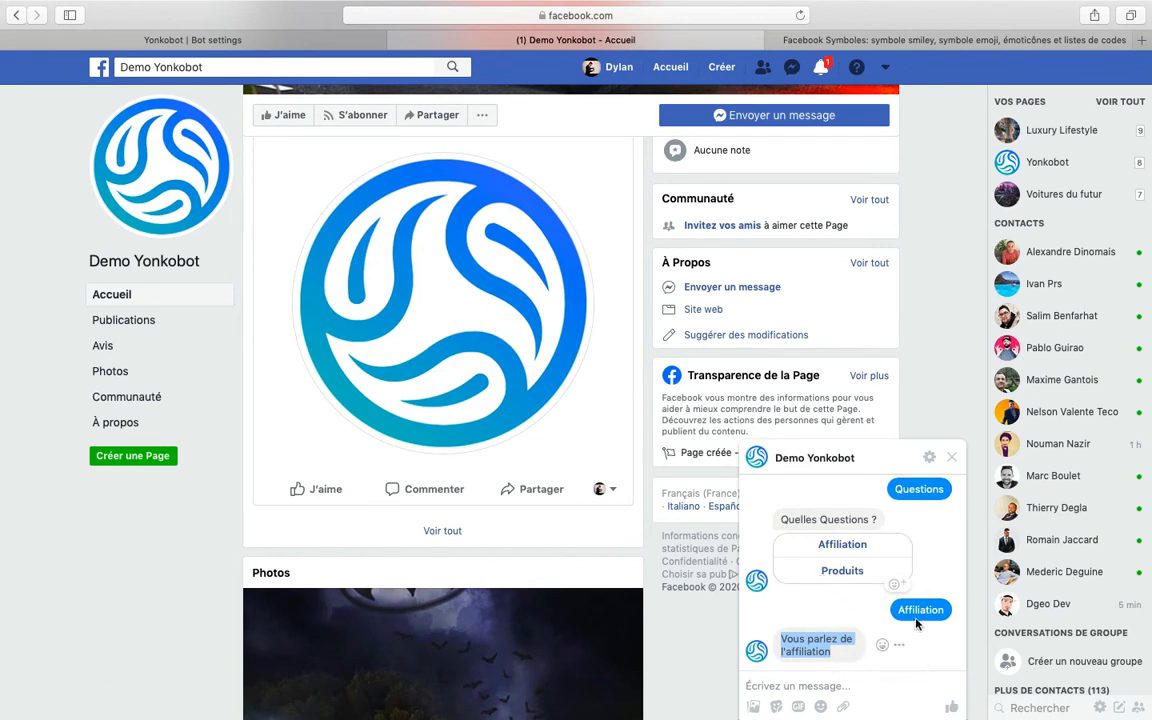
pyautogui.scroll(2, 875, 630)
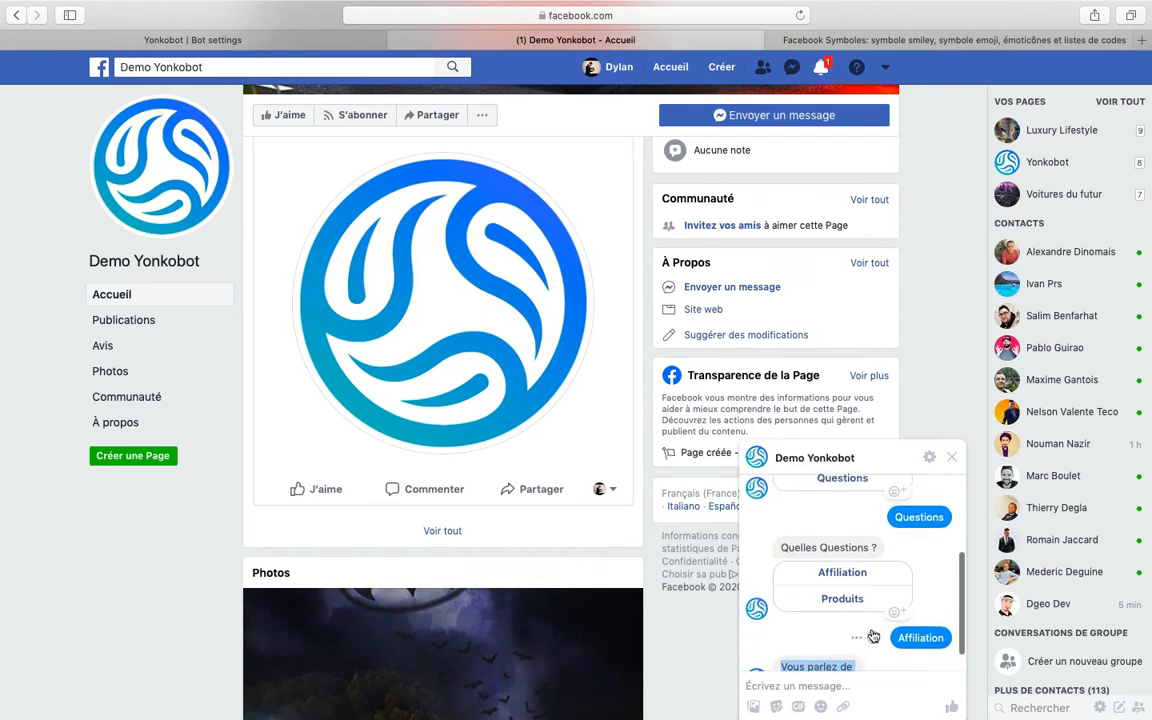
pyautogui.scroll(-2, 900, 607)
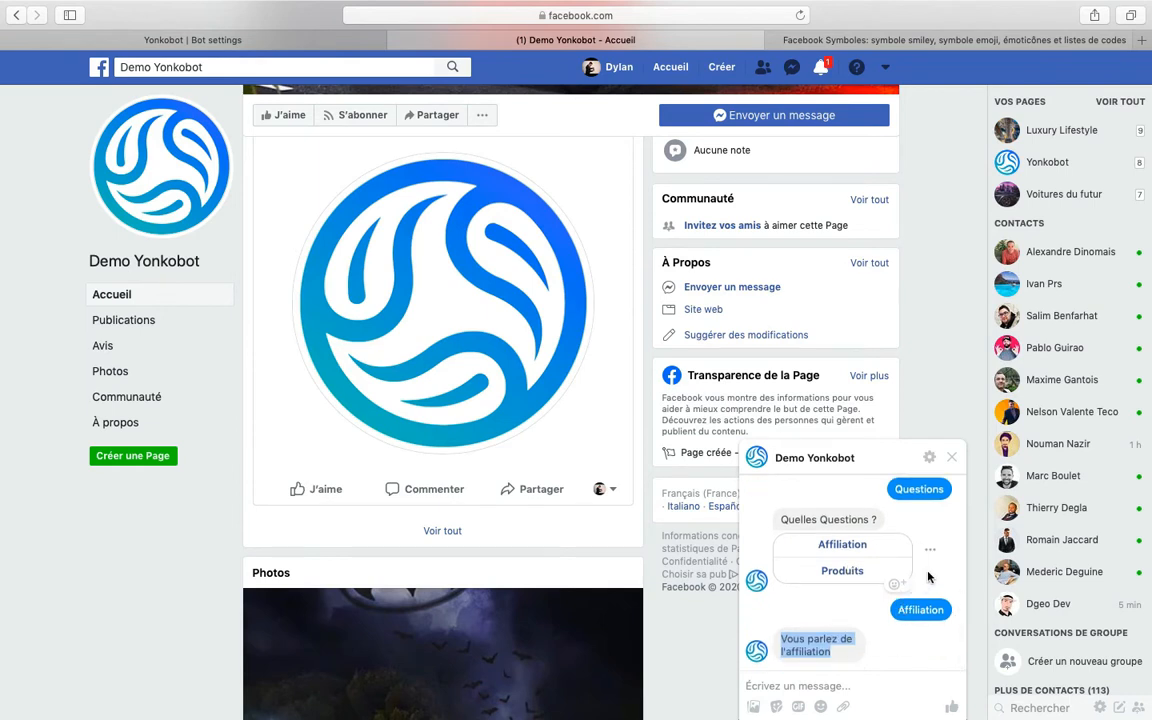
pyautogui.click(795, 610)
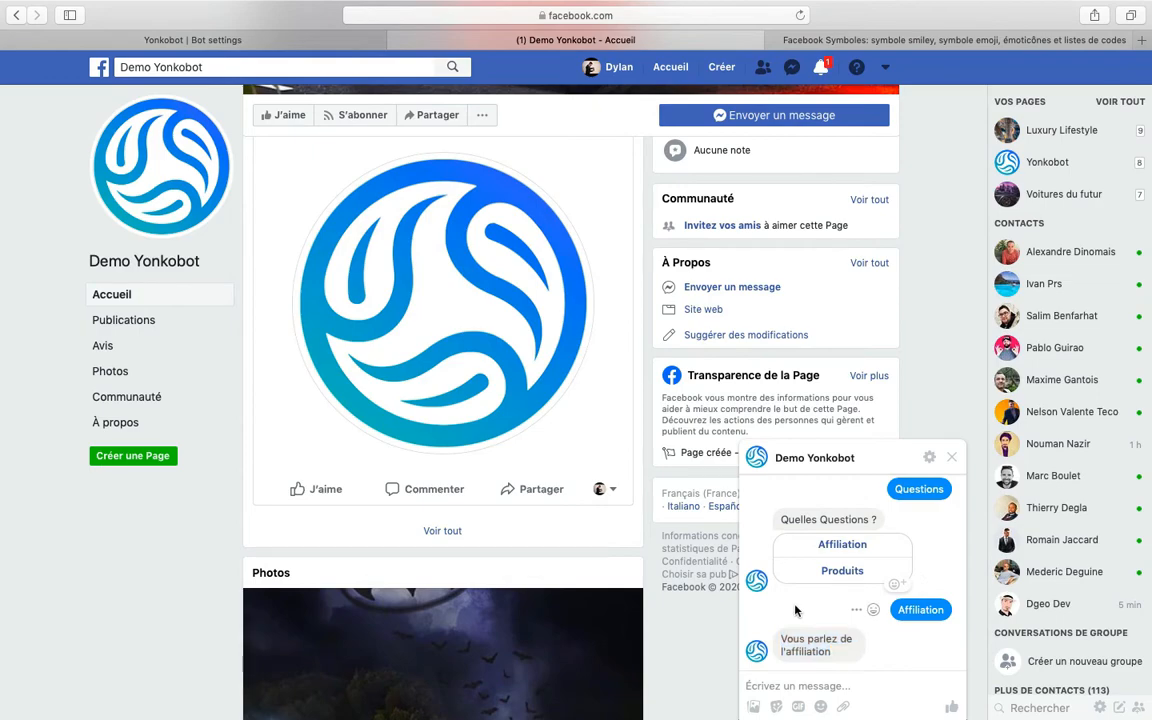
pyautogui.click(277, 42)
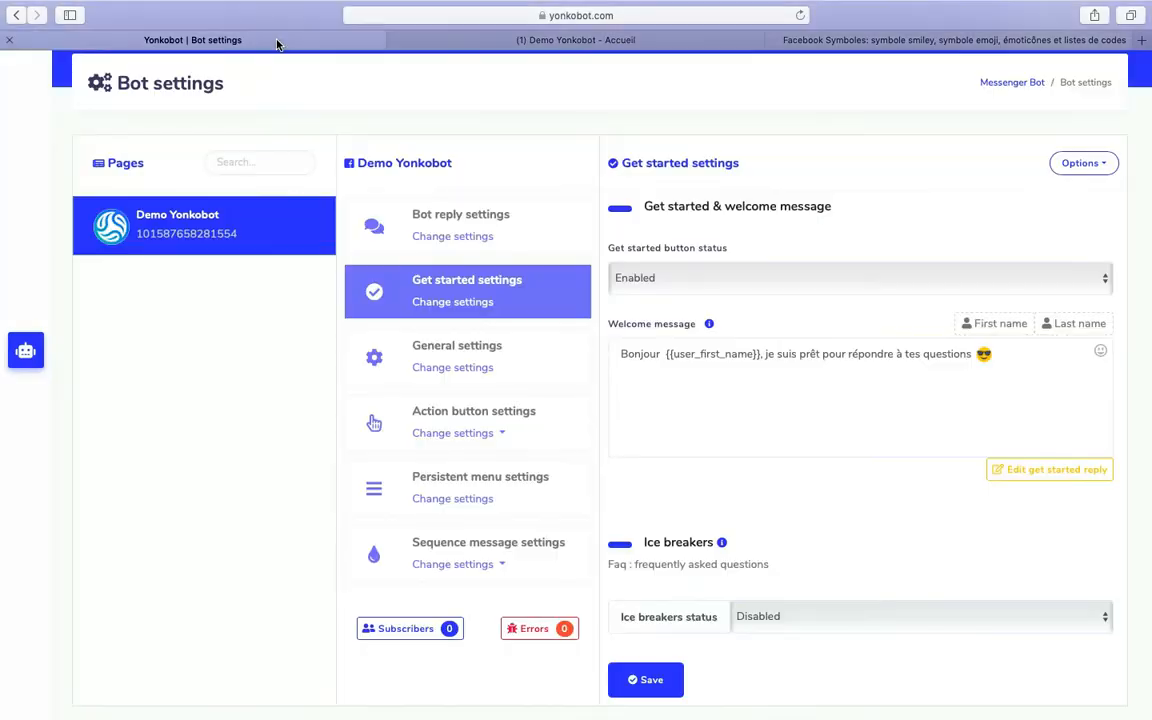
# Step: Leave the bot settings and open the Messenger Bot's Post-back manager
pyautogui.scroll(2, 670, 594)
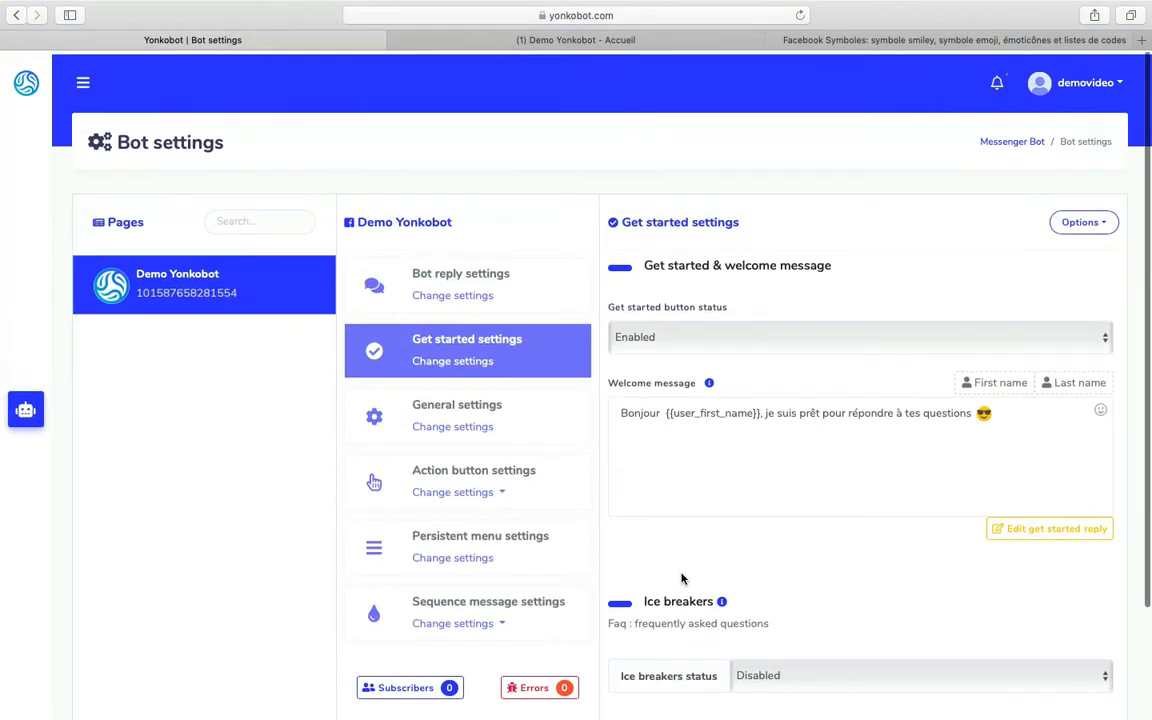
pyautogui.click(1025, 139)
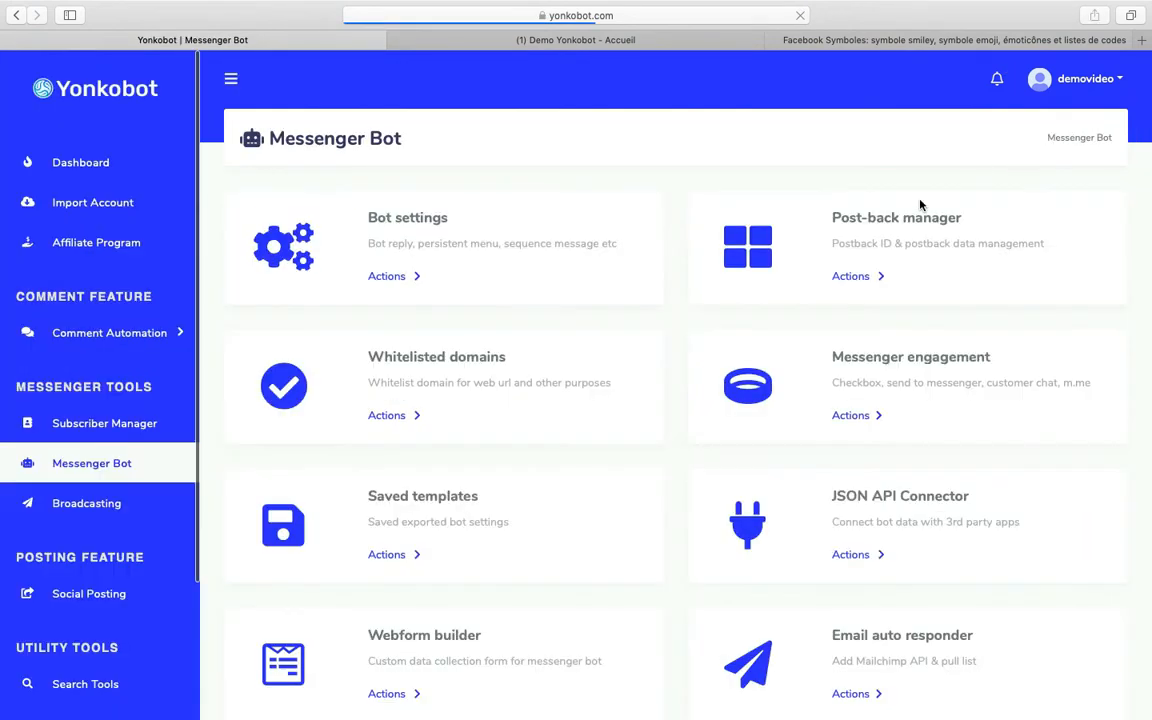
pyautogui.click(850, 275)
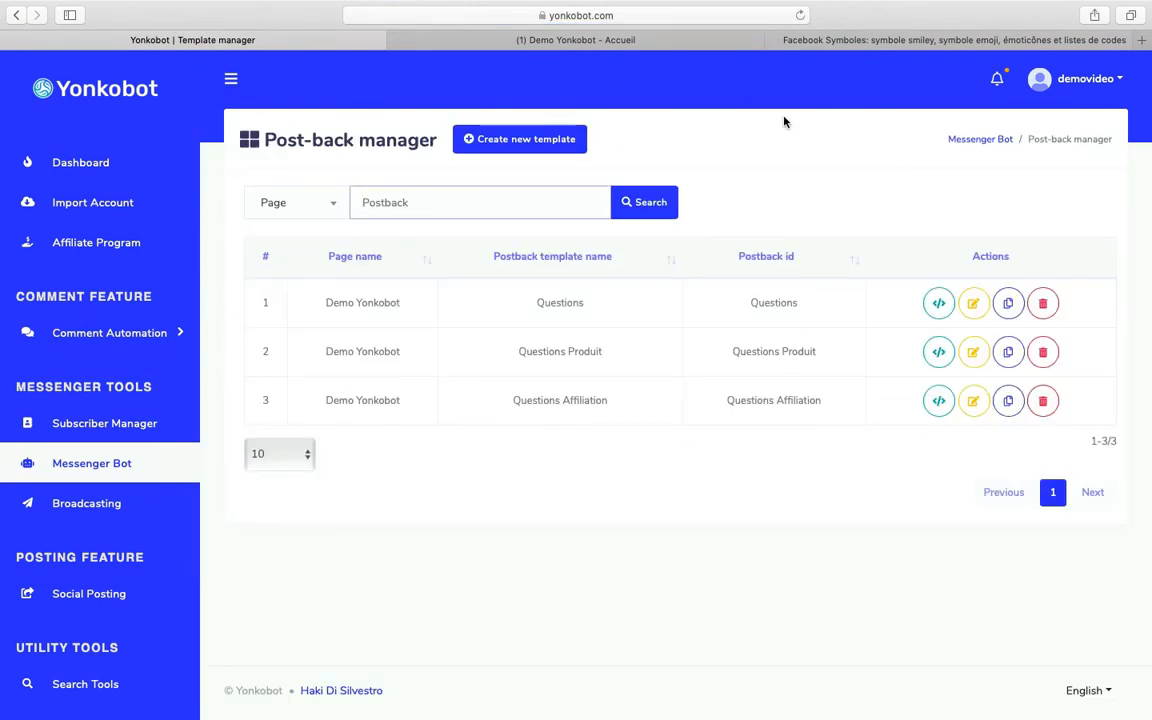
# Step: Review the names of the Questions, Questions Produit and Questions Affiliation templates in the list
pyautogui.moveTo(530, 305); pyautogui.dragTo(606, 400)
pyautogui.click(598, 410)
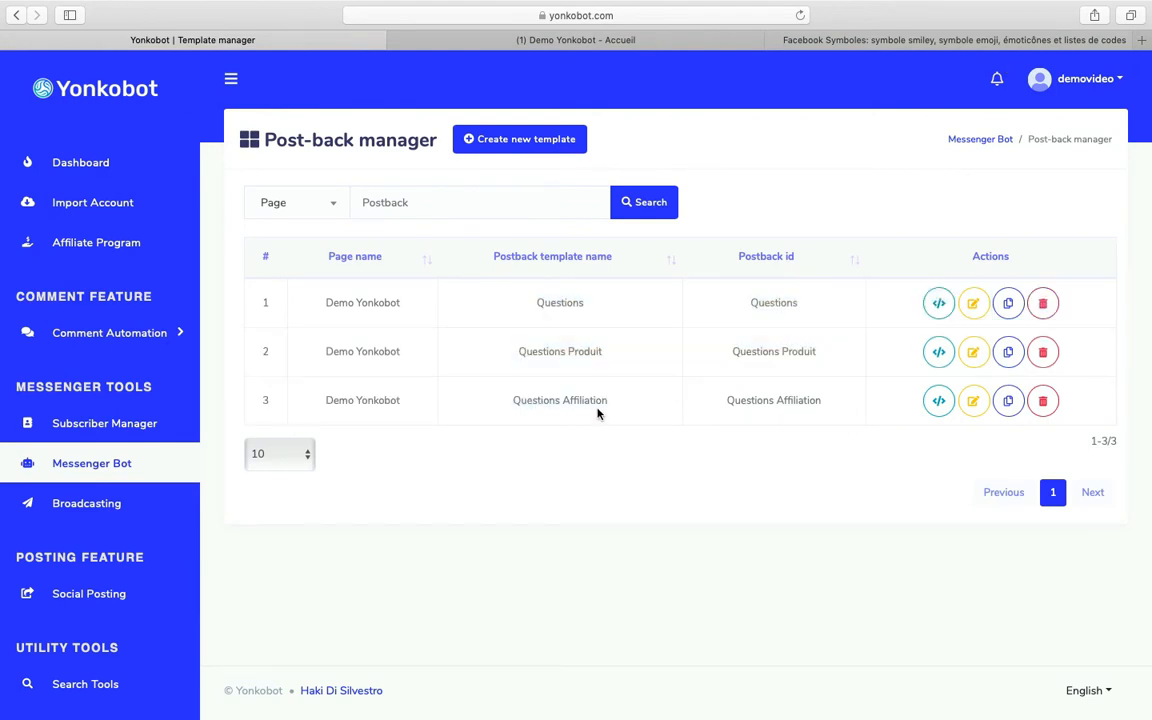
pyautogui.doubleClick(555, 305)
pyautogui.doubleClick(540, 351)
pyautogui.click(534, 402)
pyautogui.doubleClick(534, 402)
pyautogui.click(569, 501)
# Step: Search the postback templates for "Style"
pyautogui.click(454, 205)
pyautogui.write('Questions')
pyautogui.moveTo(507, 206); pyautogui.dragTo(256, 198)
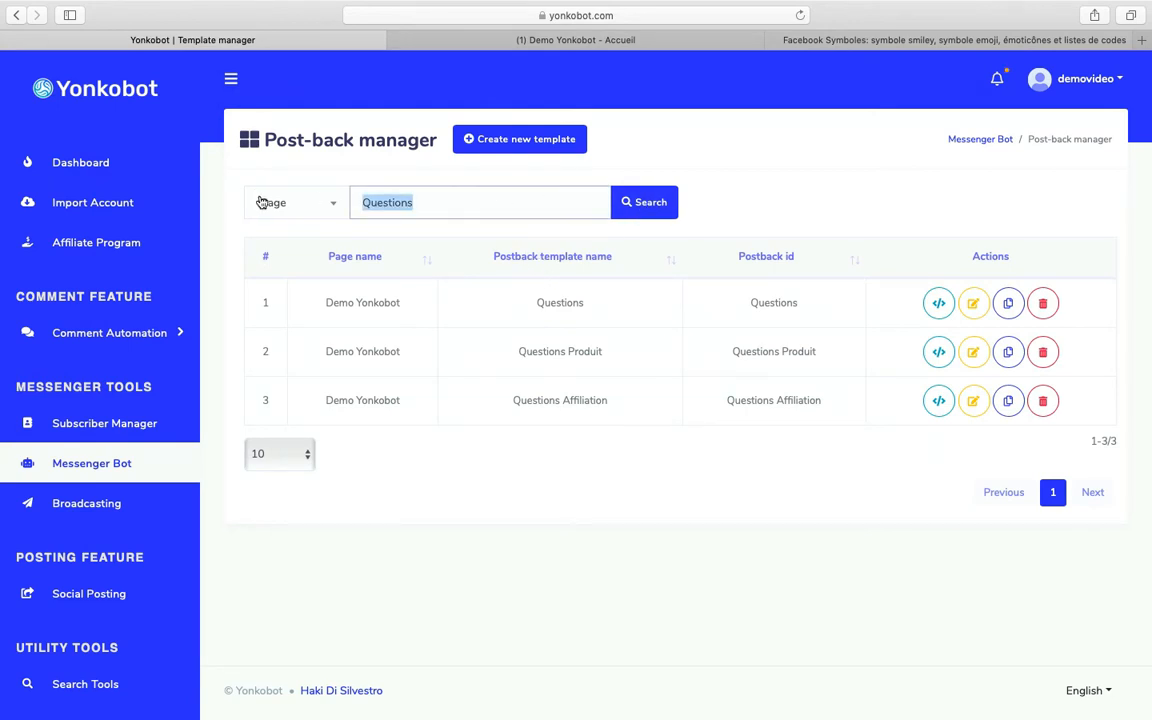
pyautogui.write('Style')
pyautogui.click(654, 210)
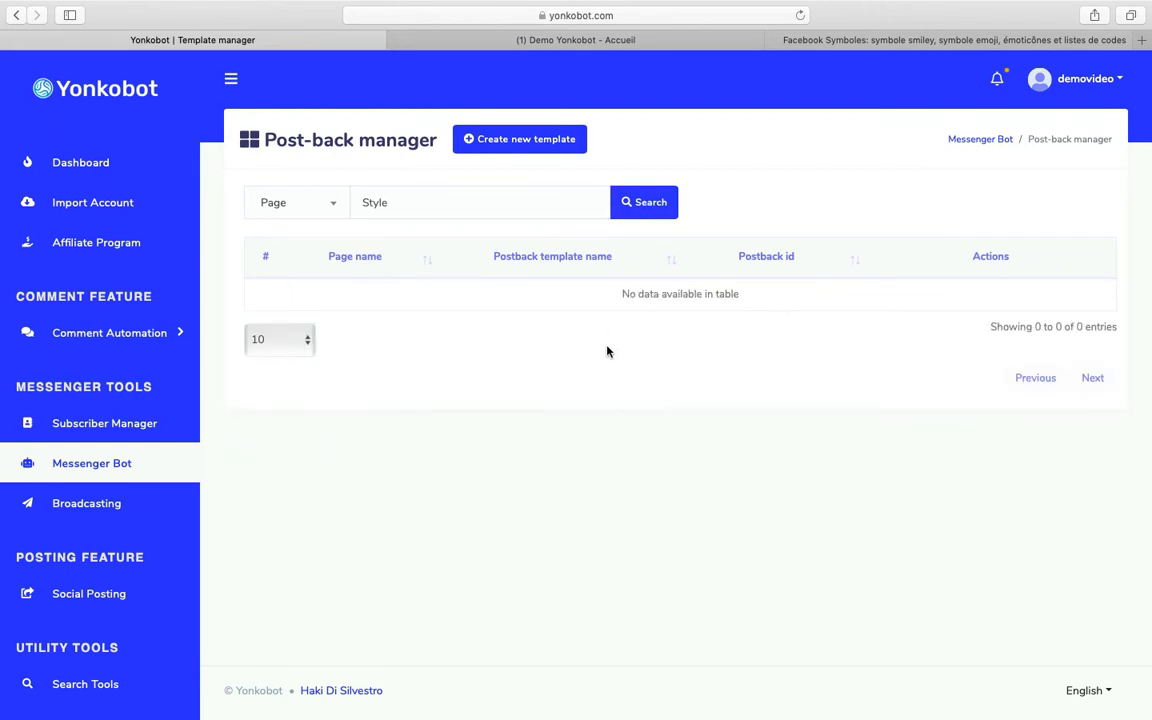
# Step: Search the postback templates for "Affiliation" and examine the matching template name
pyautogui.moveTo(602, 346); pyautogui.dragTo(607, 537)
pyautogui.click(611, 528)
pyautogui.moveTo(547, 246); pyautogui.dragTo(340, 202)
pyautogui.write('Affiliation')
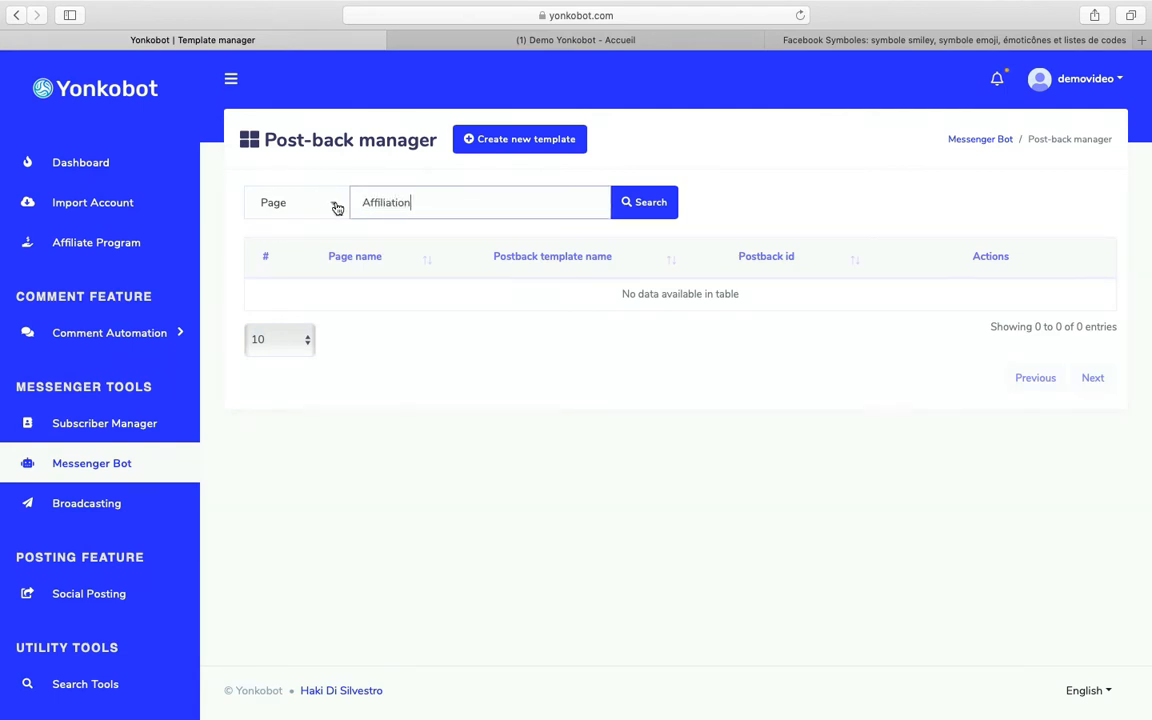
pyautogui.click(616, 214)
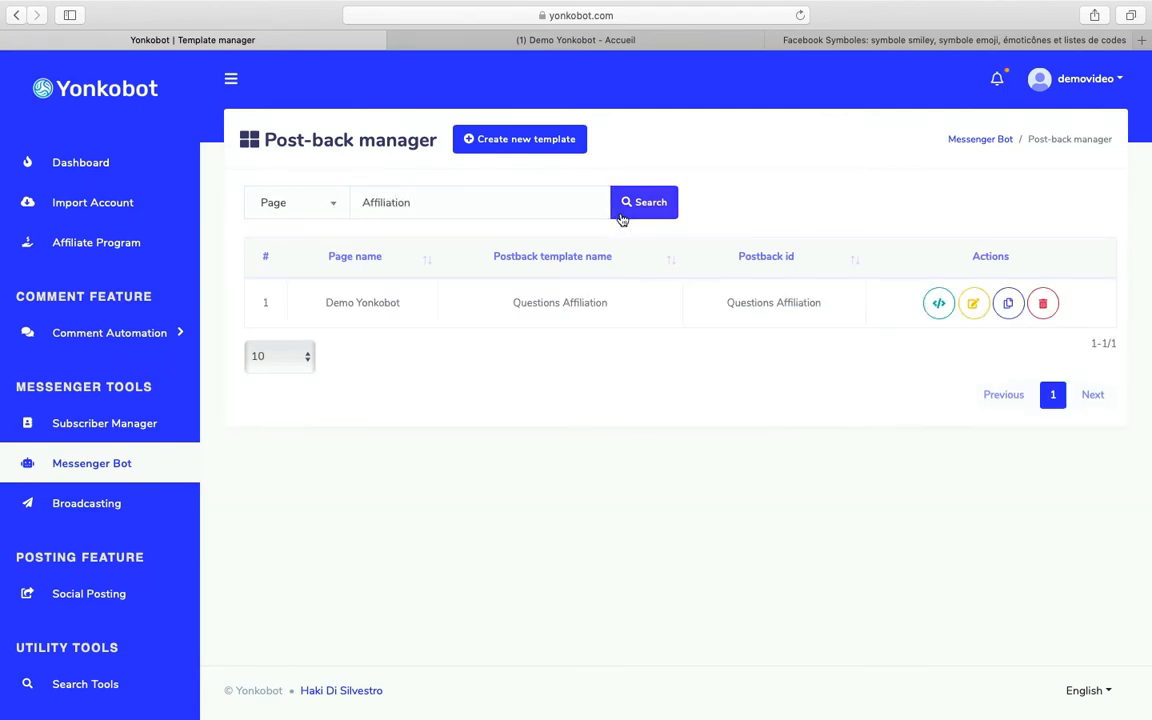
pyautogui.moveTo(564, 303); pyautogui.dragTo(606, 305)
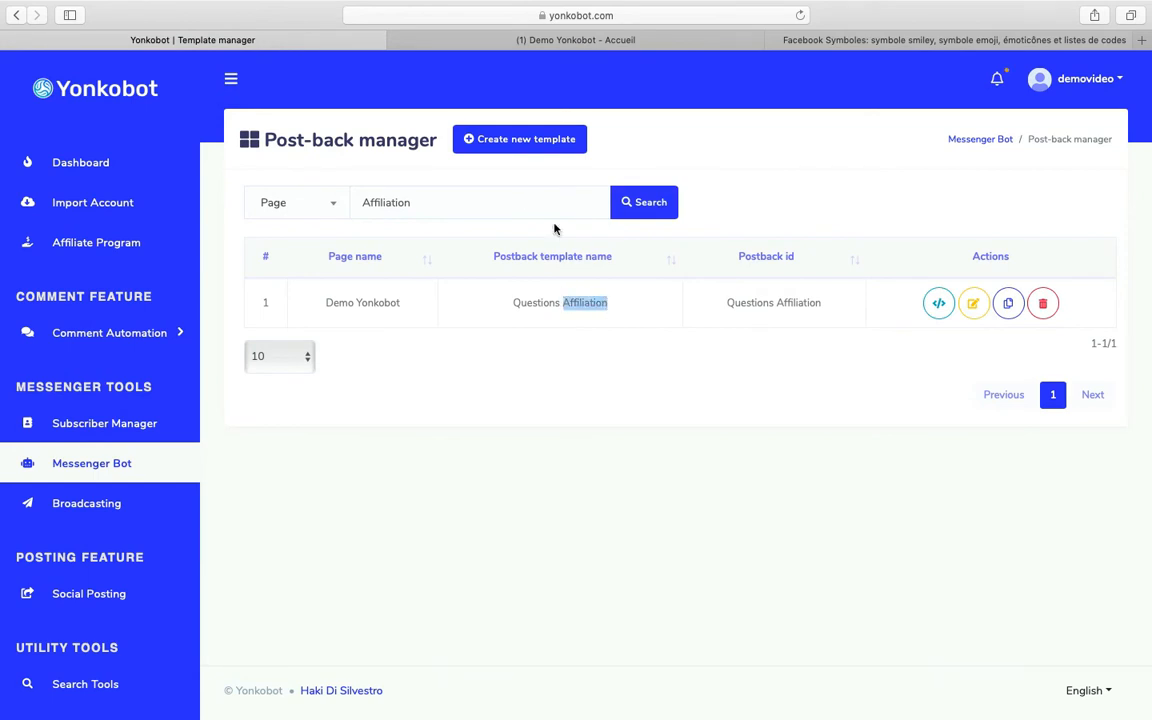
# Step: Clear the Affiliation search and compare how the listed postback templates are named
pyautogui.moveTo(529, 201); pyautogui.dragTo(337, 198)
pyautogui.write('Postback')
pyautogui.click(626, 213)
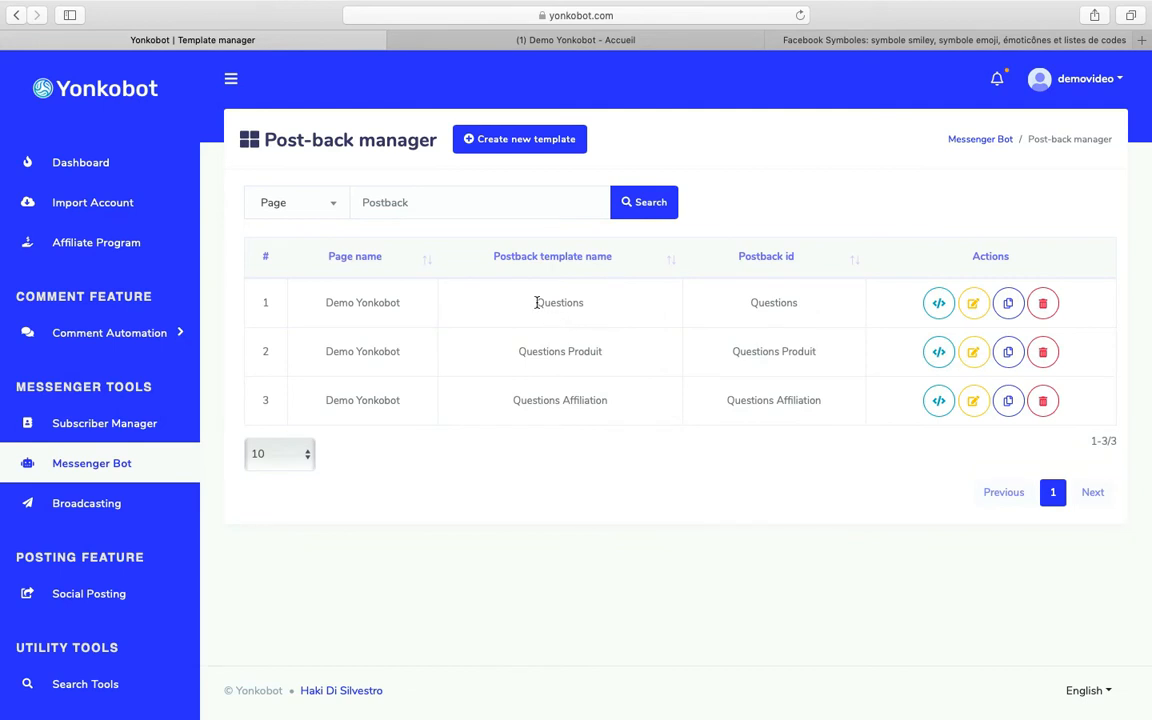
pyautogui.moveTo(508, 302); pyautogui.dragTo(601, 306)
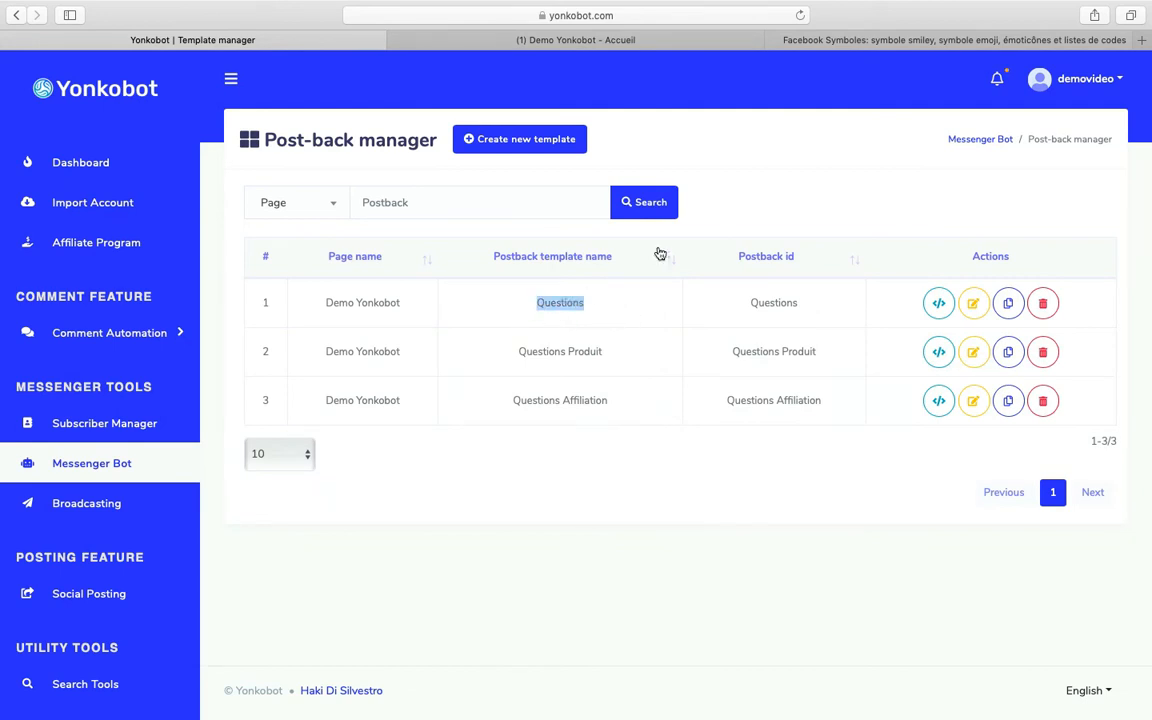
pyautogui.moveTo(658, 293); pyautogui.dragTo(682, 343)
pyautogui.click(618, 354)
pyautogui.doubleClick(566, 351)
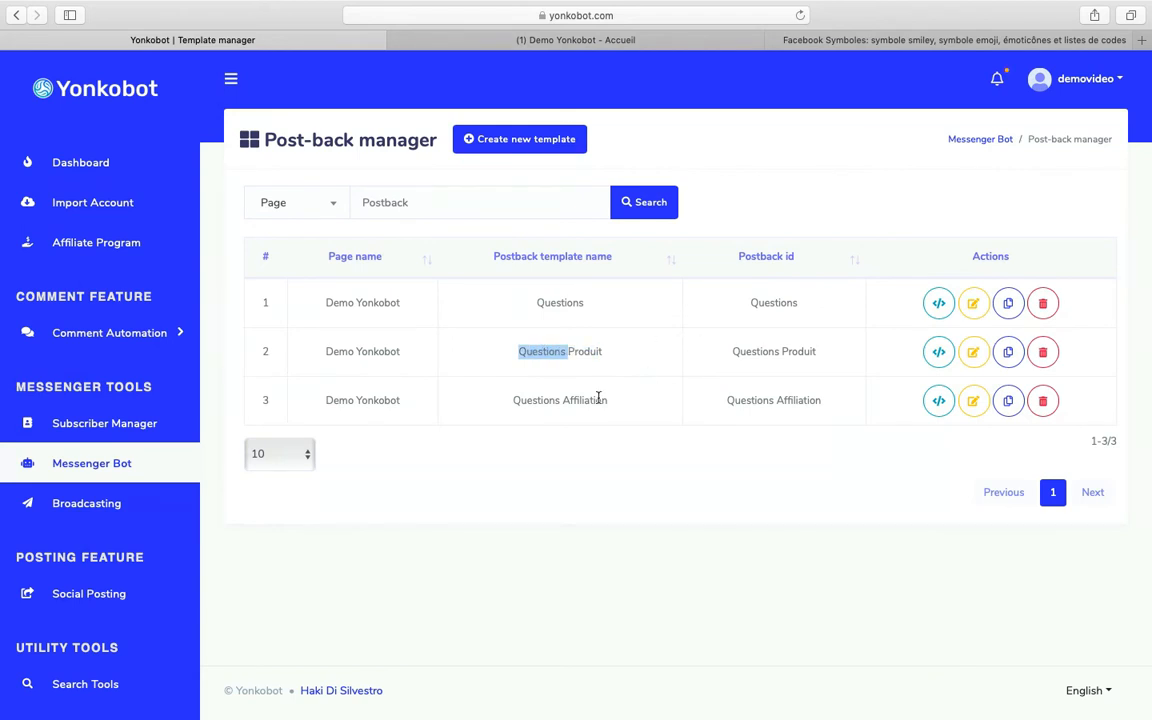
pyautogui.moveTo(559, 402); pyautogui.dragTo(650, 403)
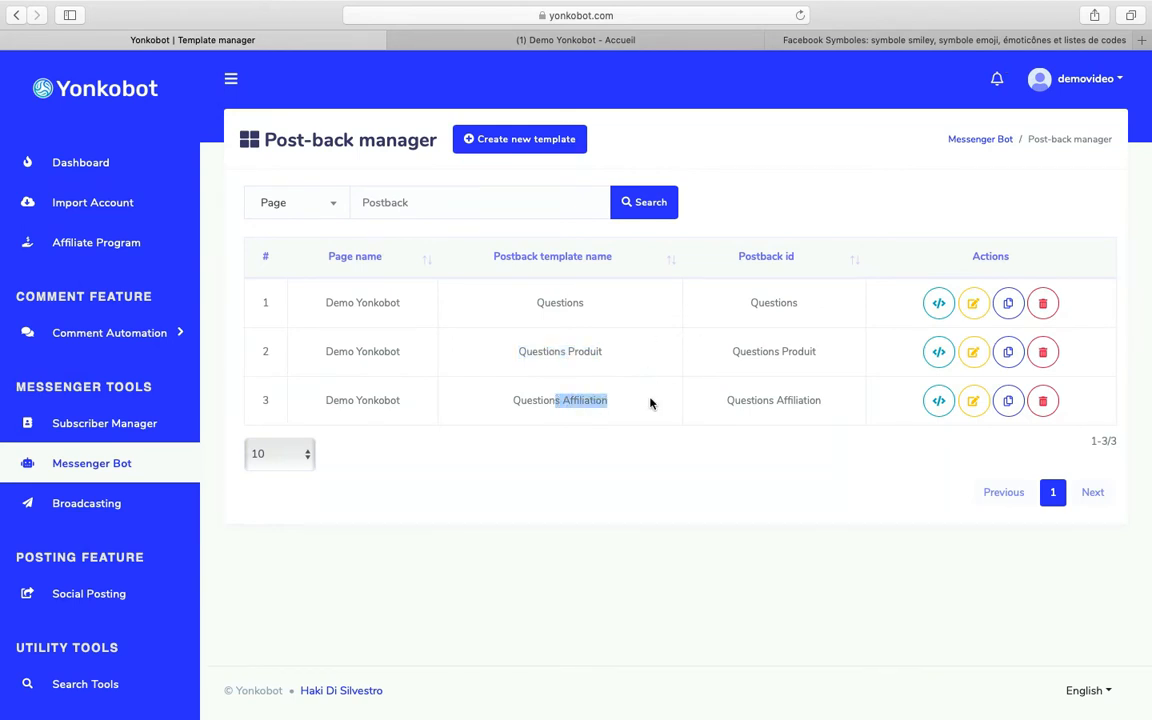
pyautogui.click(517, 349)
pyautogui.doubleClick(527, 352)
pyautogui.click(530, 399)
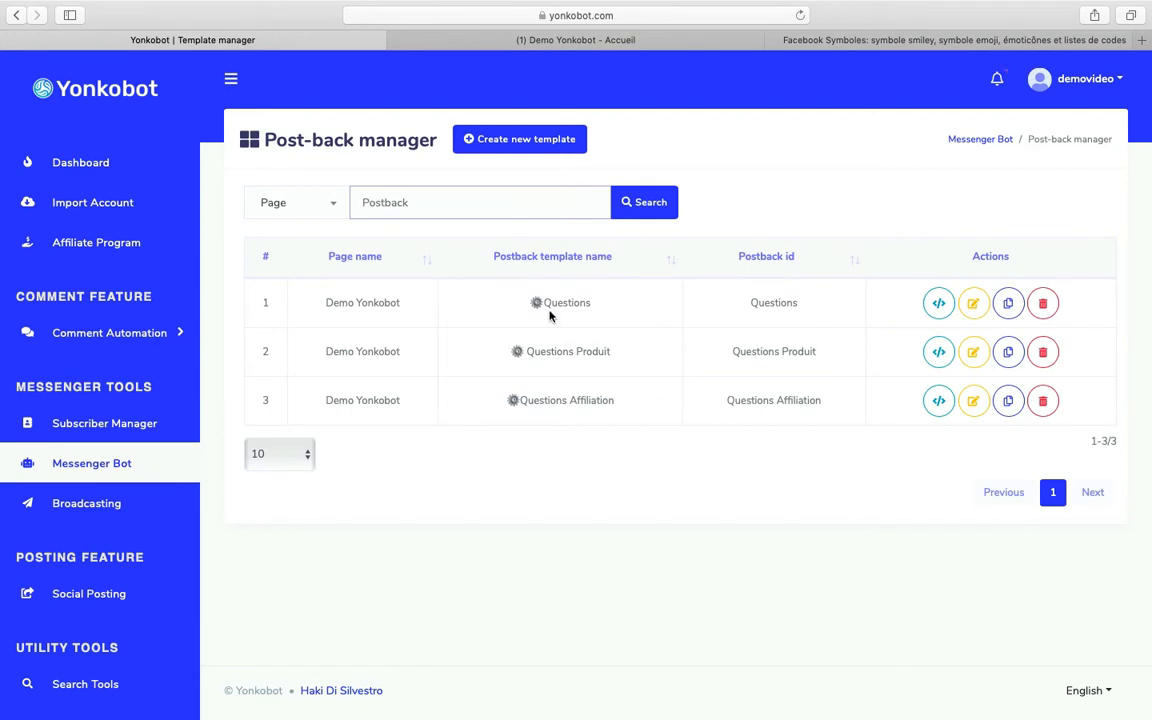
# Step: Search the postback templates by the gear emoji copied from the Questions template's name
pyautogui.moveTo(533, 302); pyautogui.dragTo(558, 403)
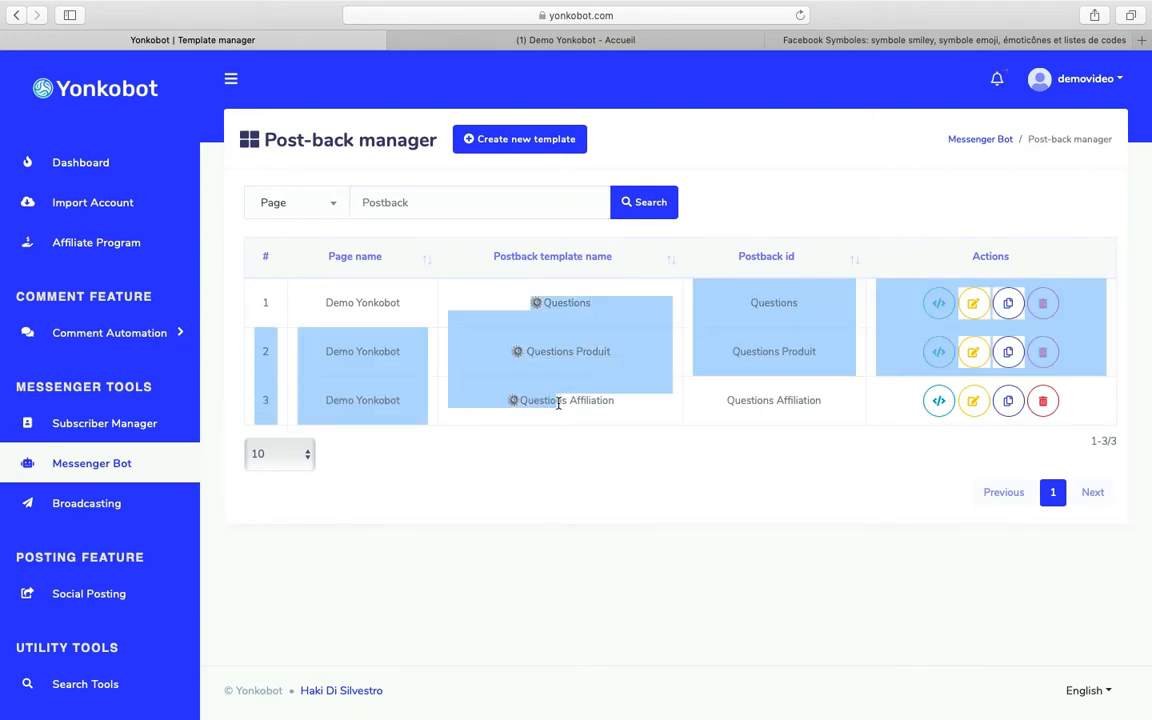
pyautogui.click(510, 399)
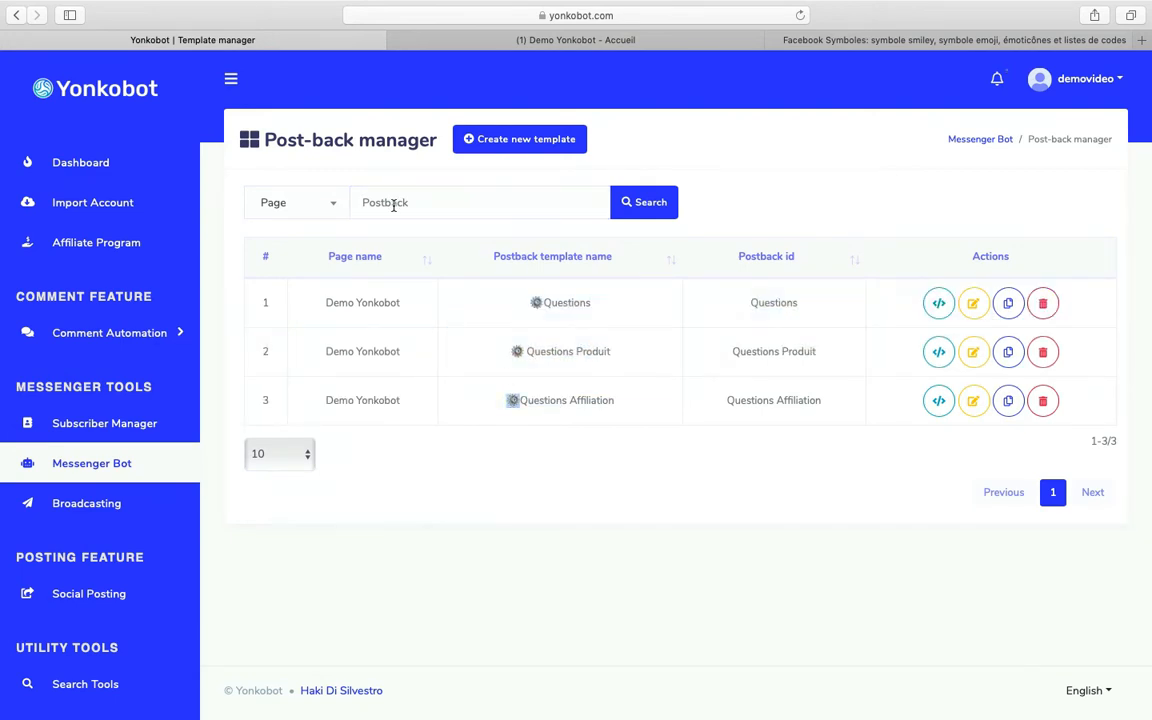
pyautogui.doubleClick(532, 304)
pyautogui.press('super+c')
pyautogui.click(458, 206)
pyautogui.press('super+v')
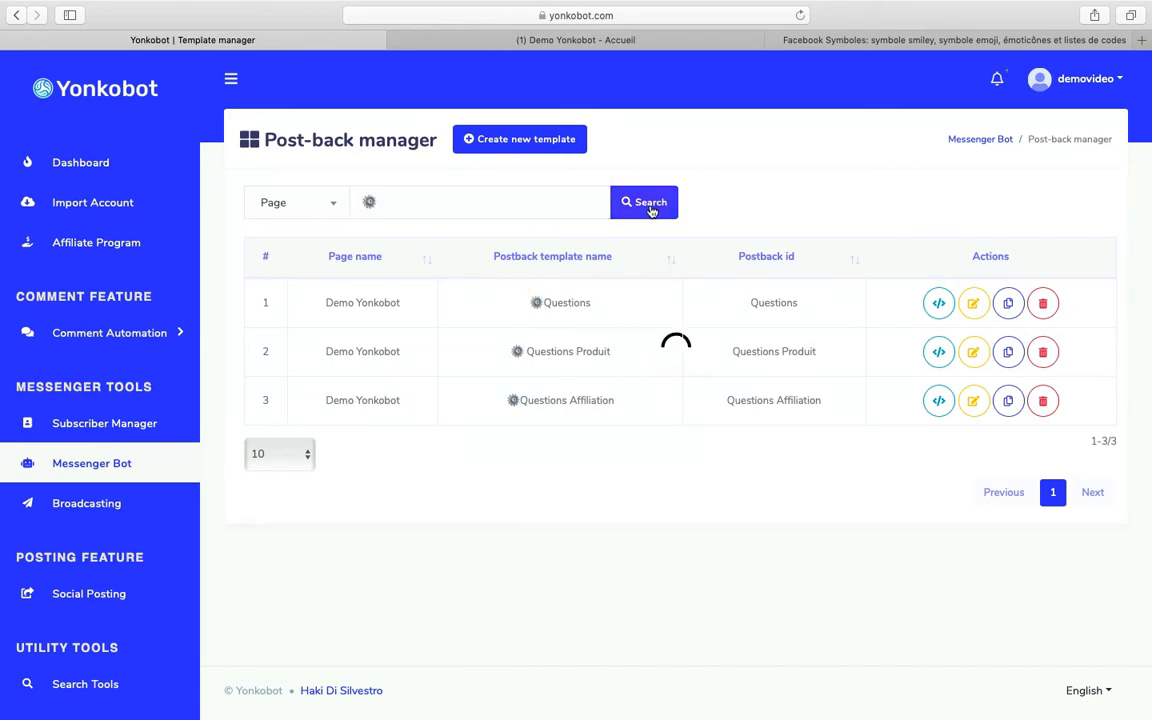
pyautogui.click(650, 208)
# Step: Clear the emoji search and check the postback ids of Questions Produit and Questions Affiliation
pyautogui.moveTo(442, 205); pyautogui.dragTo(353, 201)
pyautogui.press('BackSpace')
pyautogui.click(671, 204)
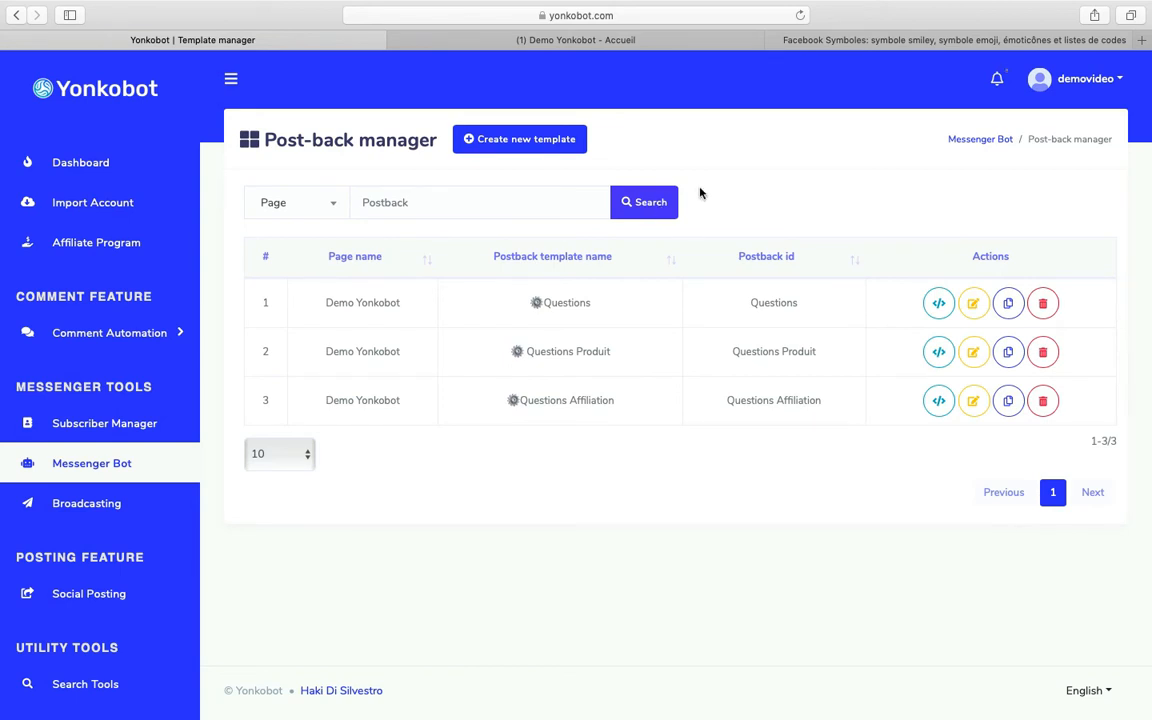
pyautogui.moveTo(721, 351); pyautogui.dragTo(827, 399)
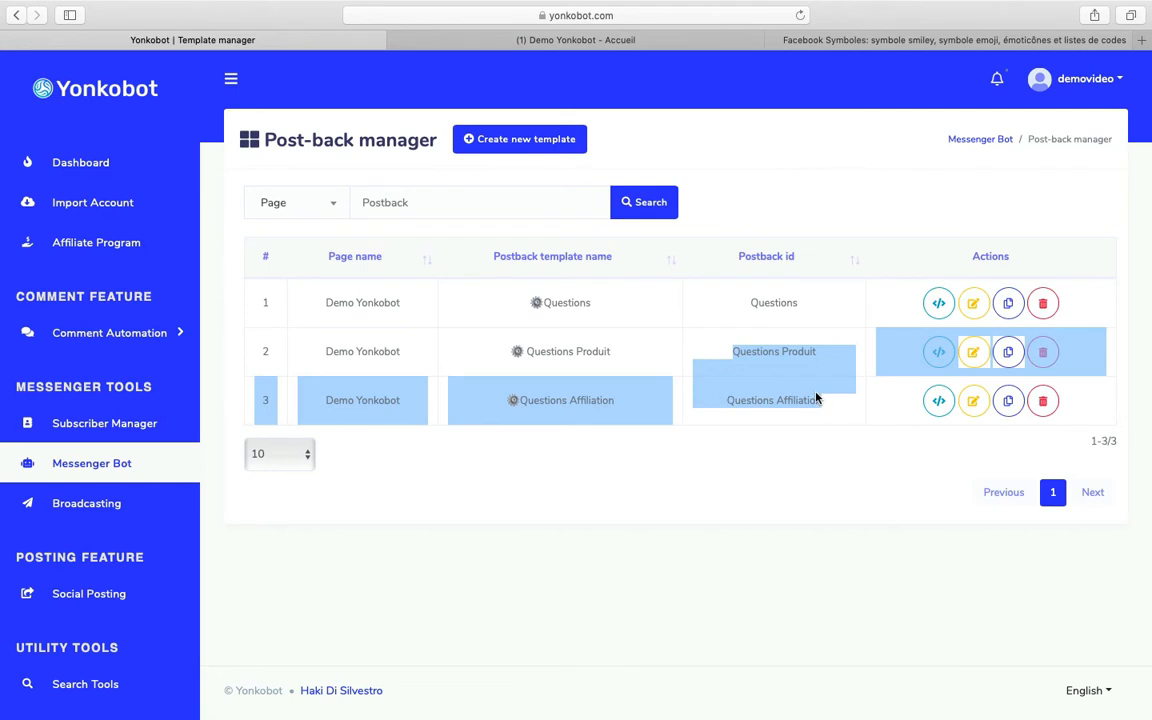
pyautogui.click(814, 382)
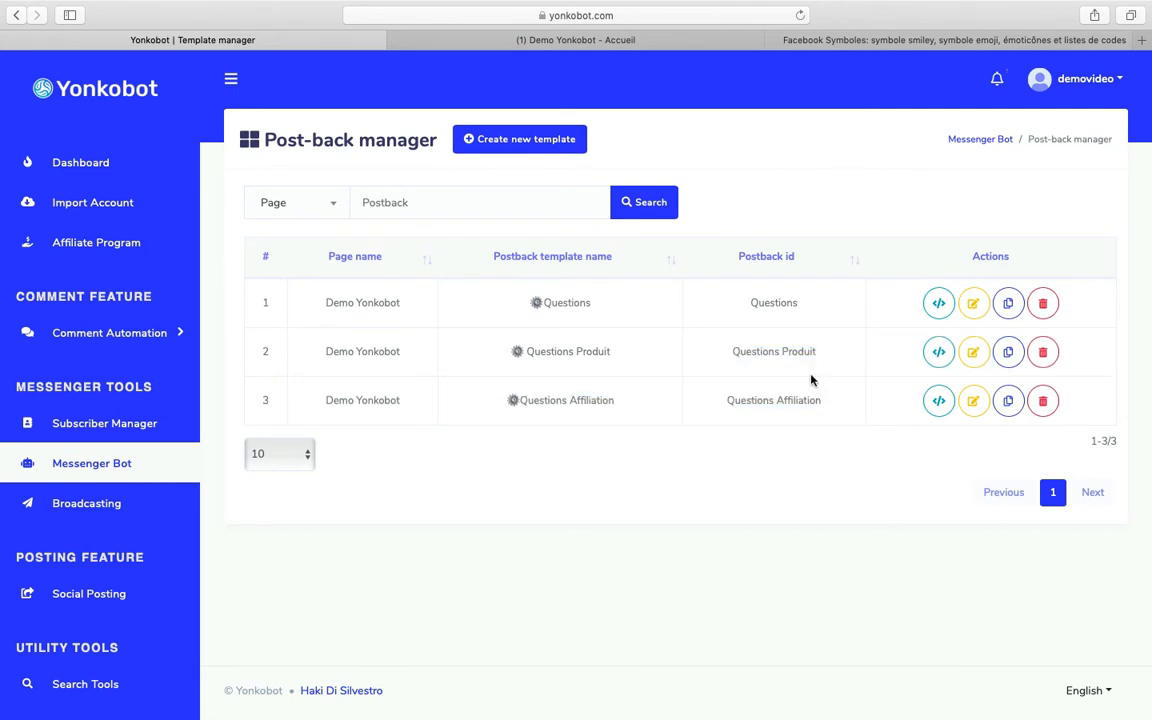
# Step: Open the Questions Produit and Questions Affiliation templates for editing in new browser tabs and switch to Questions Produit
pyautogui.rightClick(979, 357)
pyautogui.click(958, 361)
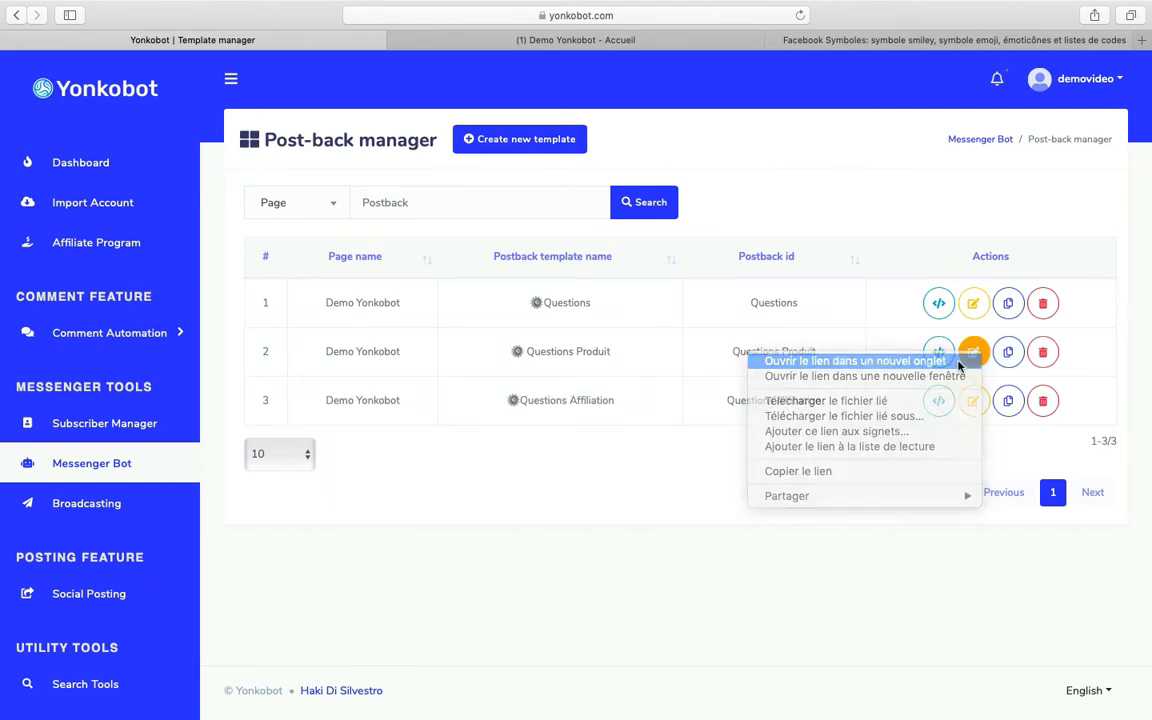
pyautogui.rightClick(977, 407)
pyautogui.click(961, 405)
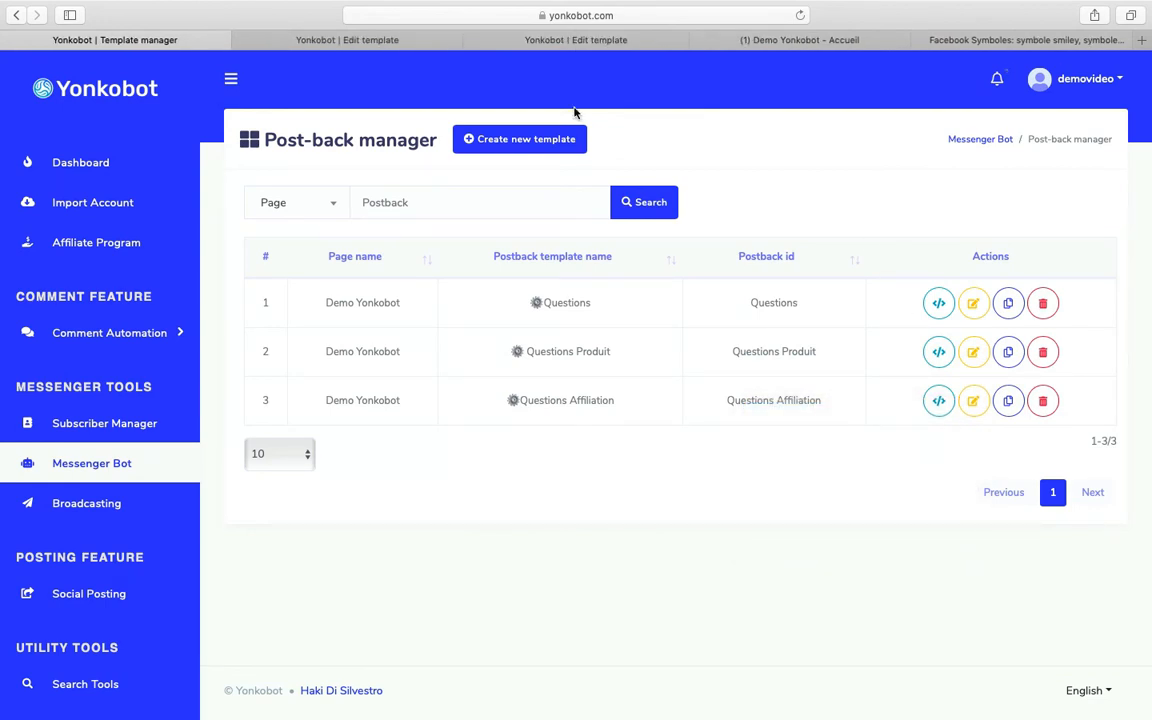
pyautogui.click(335, 40)
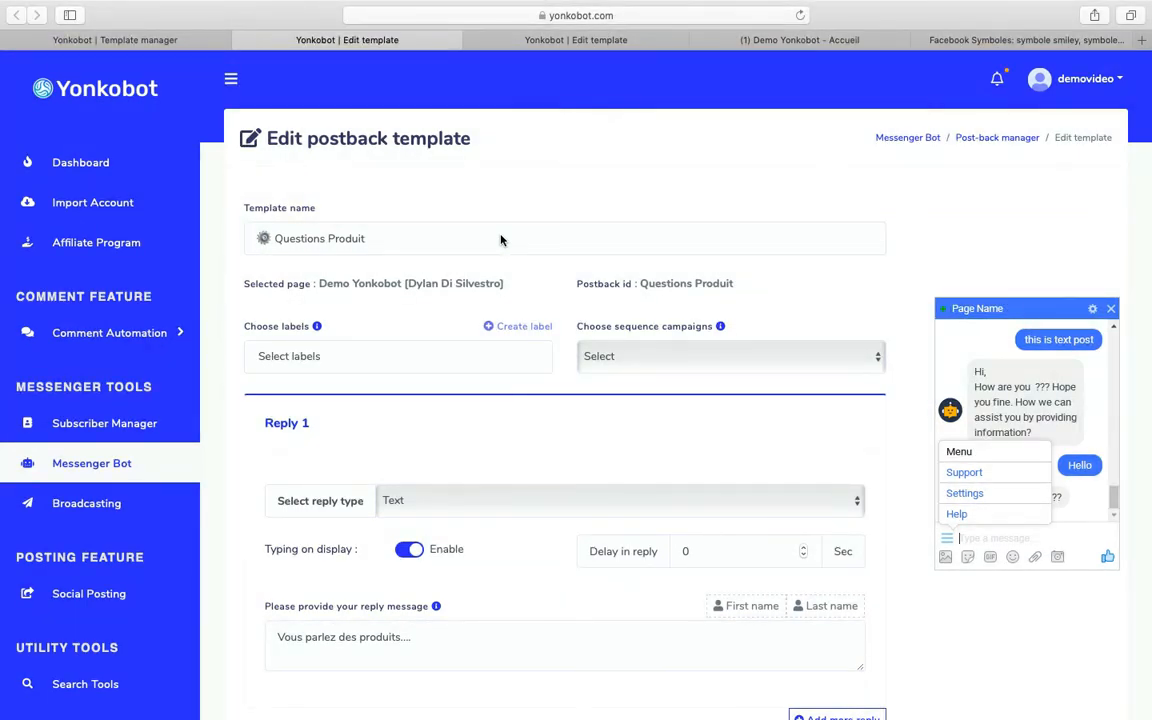
# Step: Change Reply 1 of the Questions Produit template to Text with buttons, reusing the message "Vous parlez des produits...."
pyautogui.scroll(-2, 501, 240)
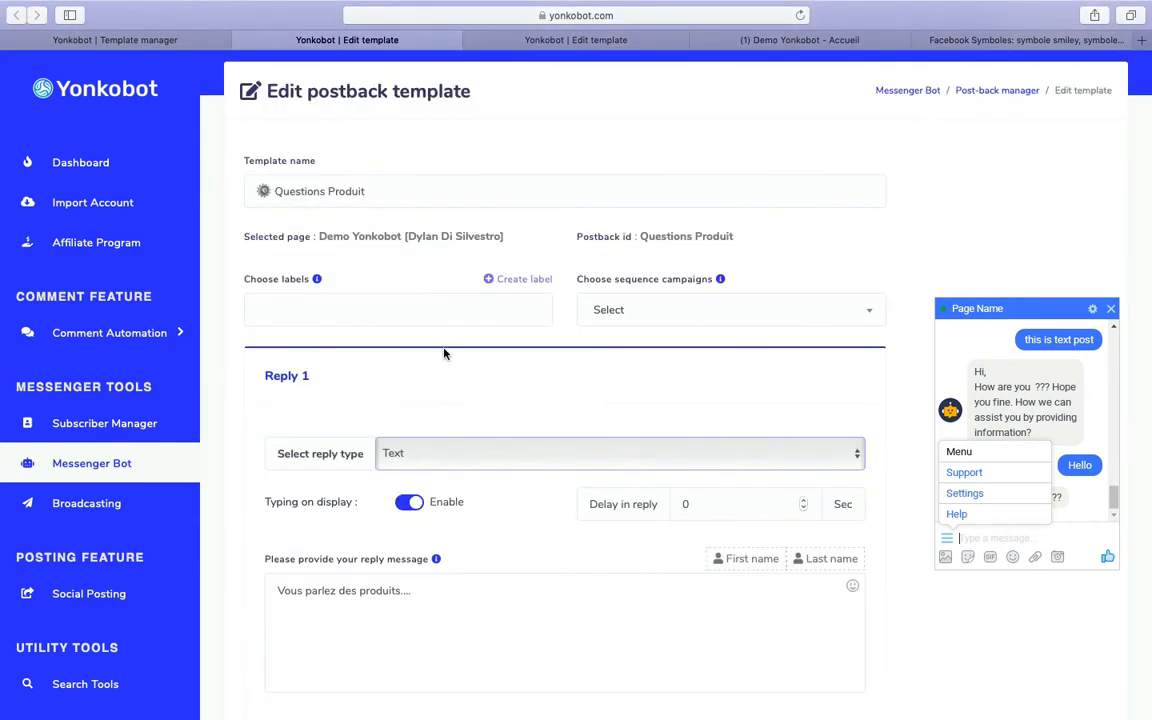
pyautogui.scroll(5, 434, 301)
pyautogui.scroll(-5, 442, 250)
pyautogui.scroll(1, 411, 182)
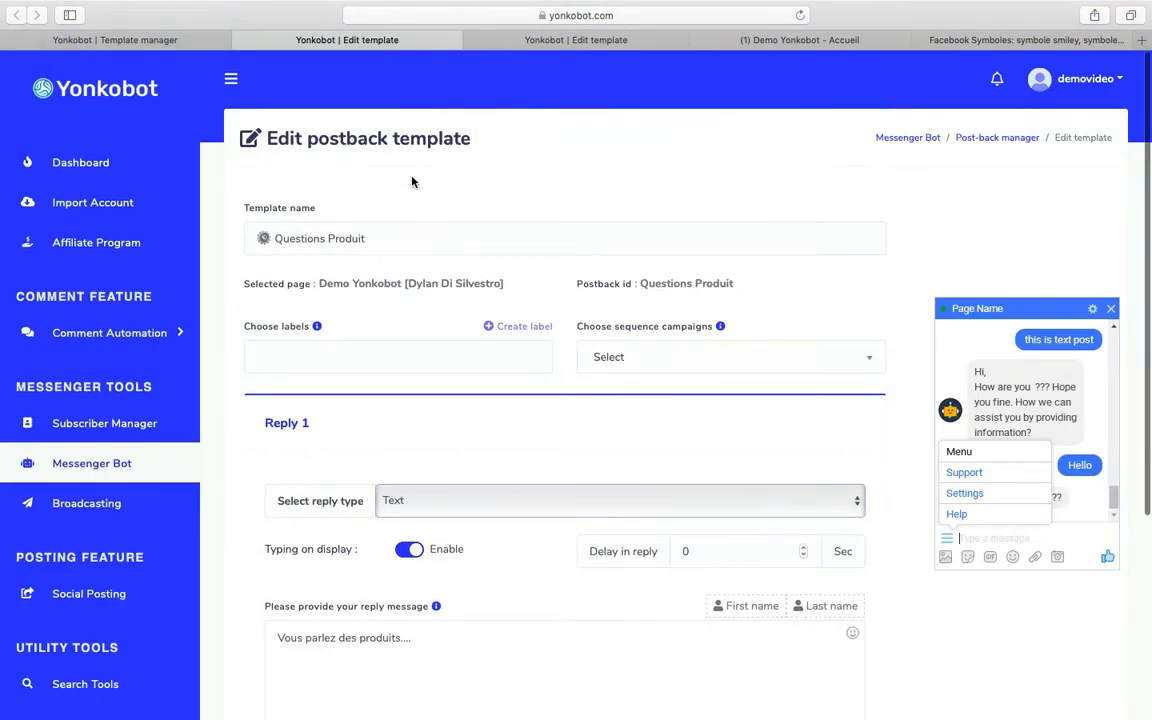
pyautogui.scroll(-4, 303, 247)
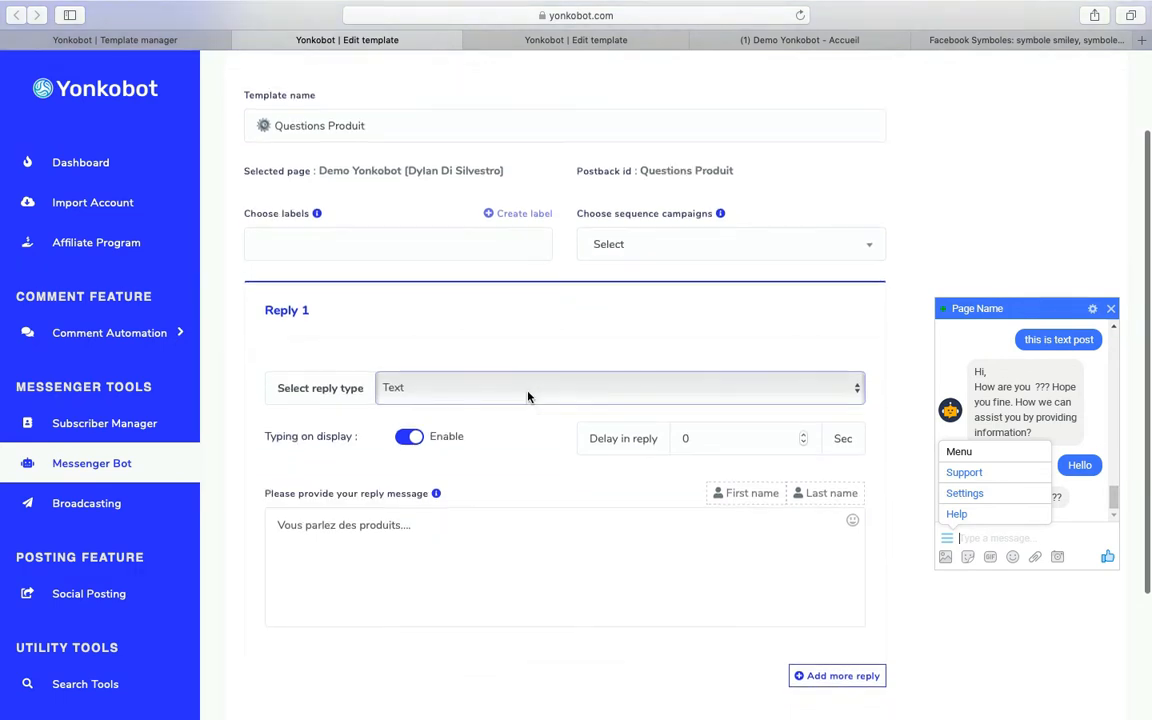
pyautogui.click(529, 396)
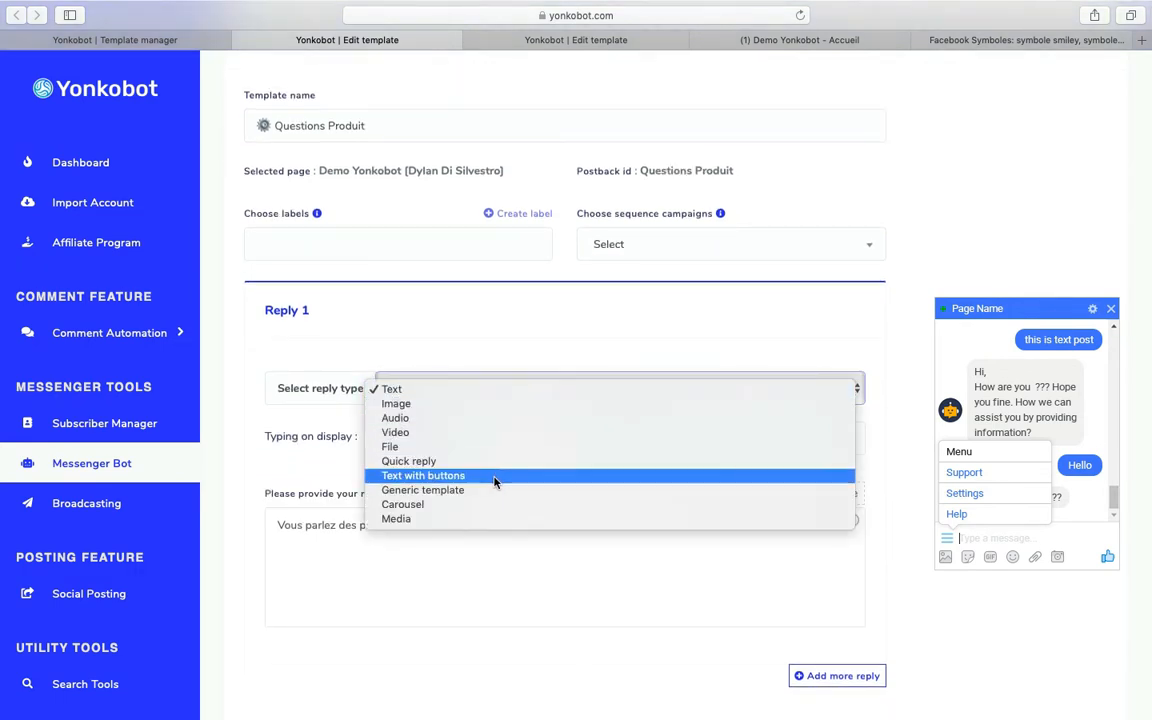
pyautogui.click(298, 527)
pyautogui.moveTo(422, 526); pyautogui.dragTo(283, 522)
pyautogui.press('super+c')
pyautogui.click(468, 394)
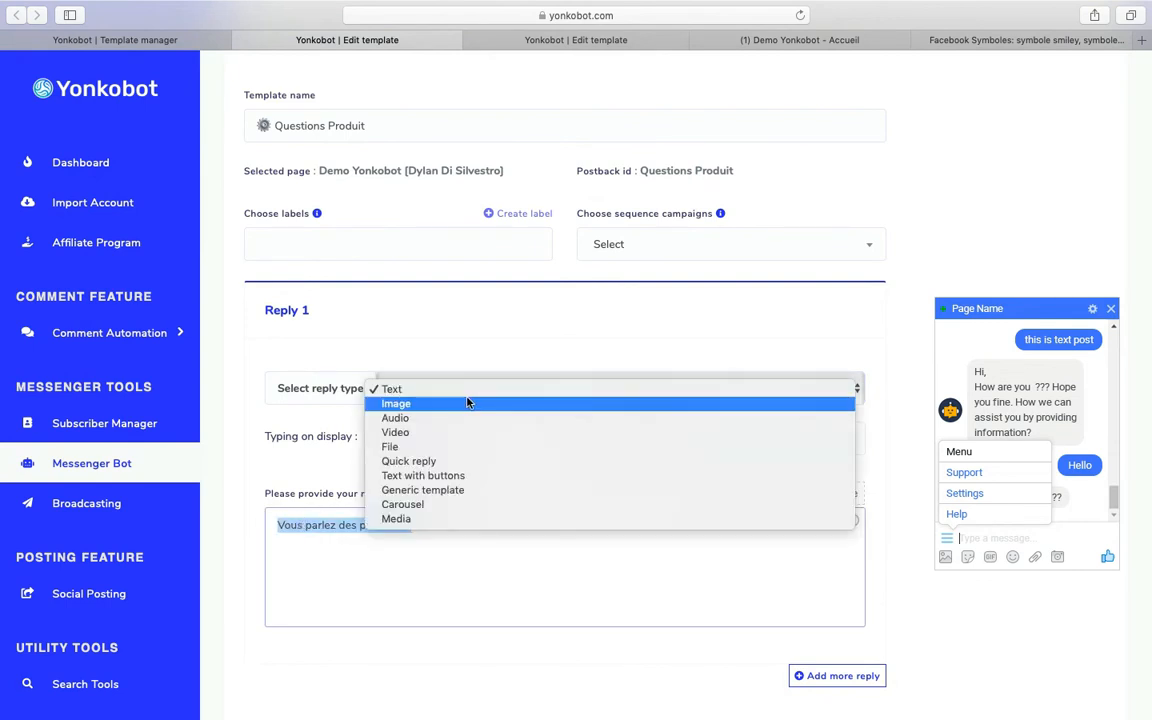
pyautogui.click(476, 474)
pyautogui.click(463, 524)
pyautogui.press('super+v')
pyautogui.scroll(-1, 467, 523)
pyautogui.scroll(-2, 466, 522)
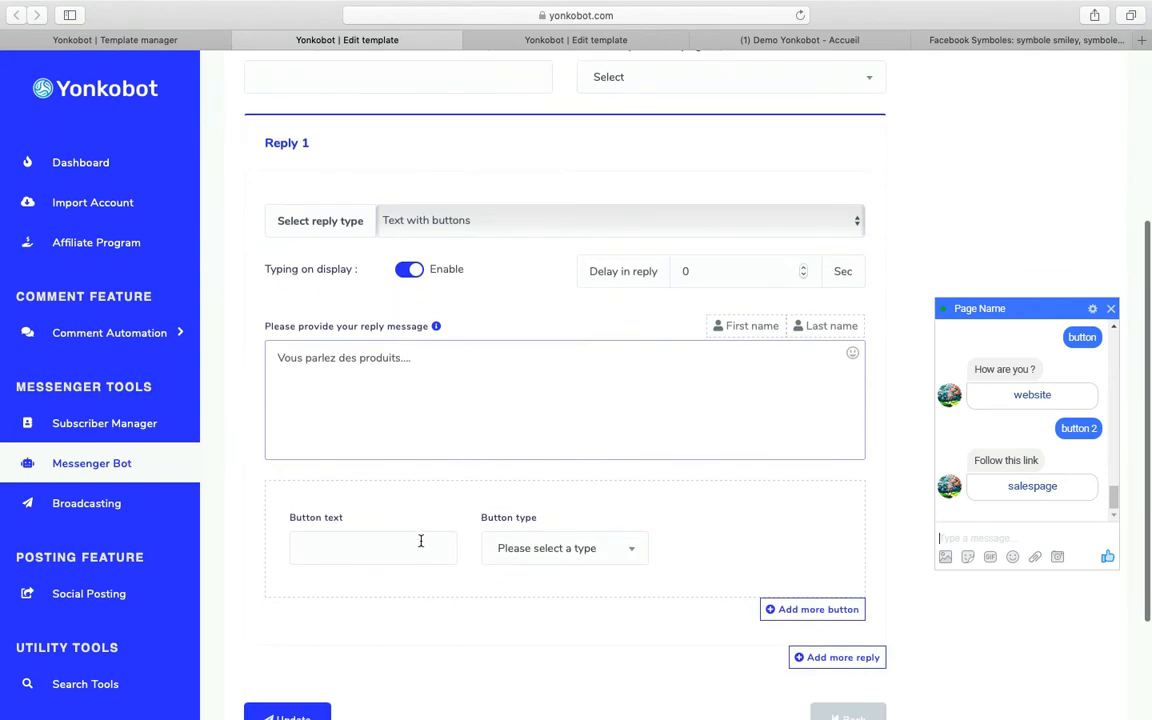
# Step: Add an Affiliation button of type Post back linked to the Questions Affiliation postback id, and update the template
pyautogui.click(360, 544)
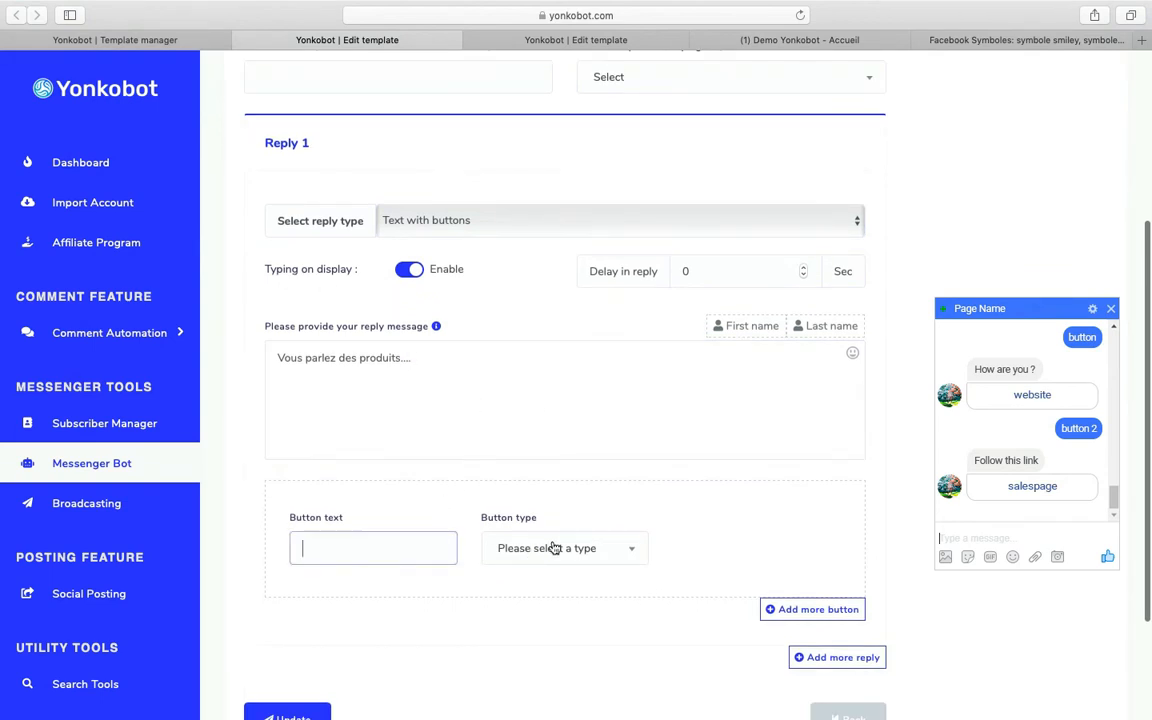
pyautogui.write('Affiliation')
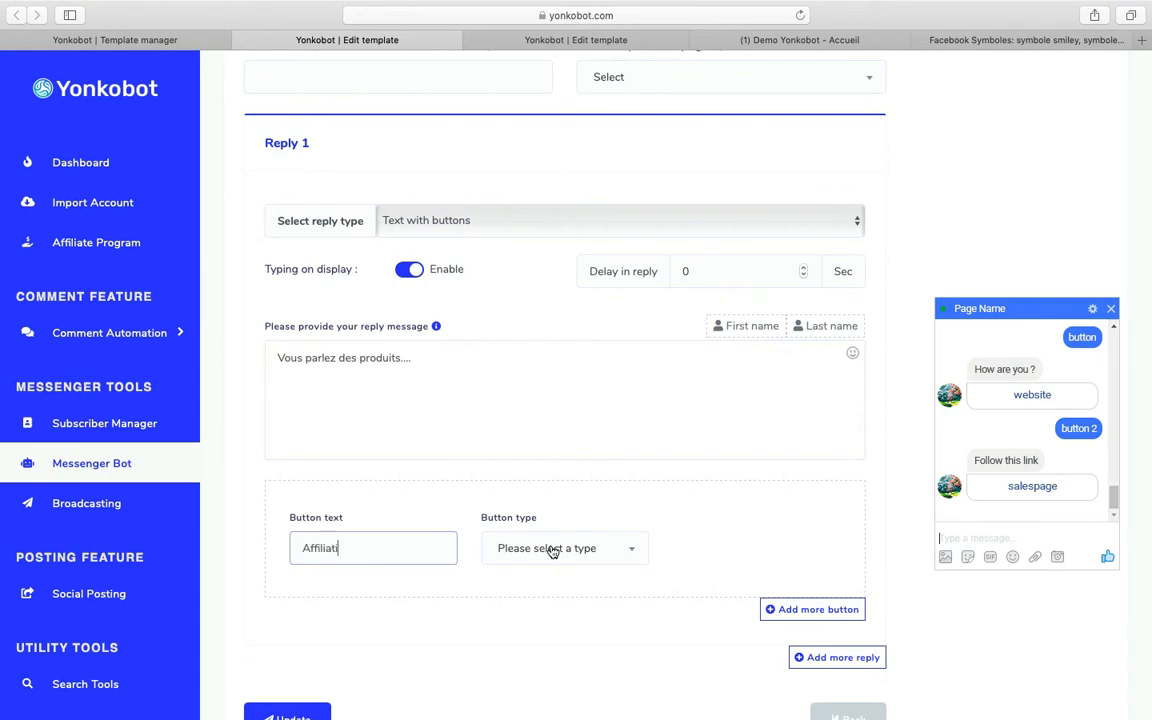
pyautogui.click(563, 546)
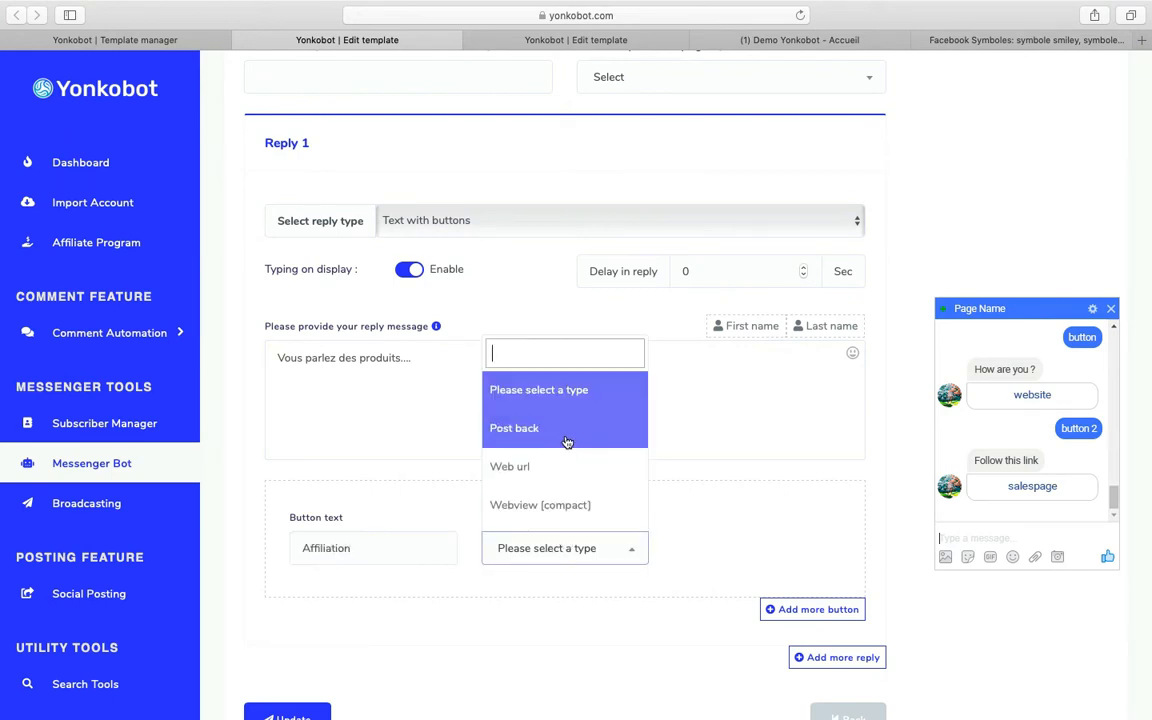
pyautogui.click(514, 428)
pyautogui.click(694, 548)
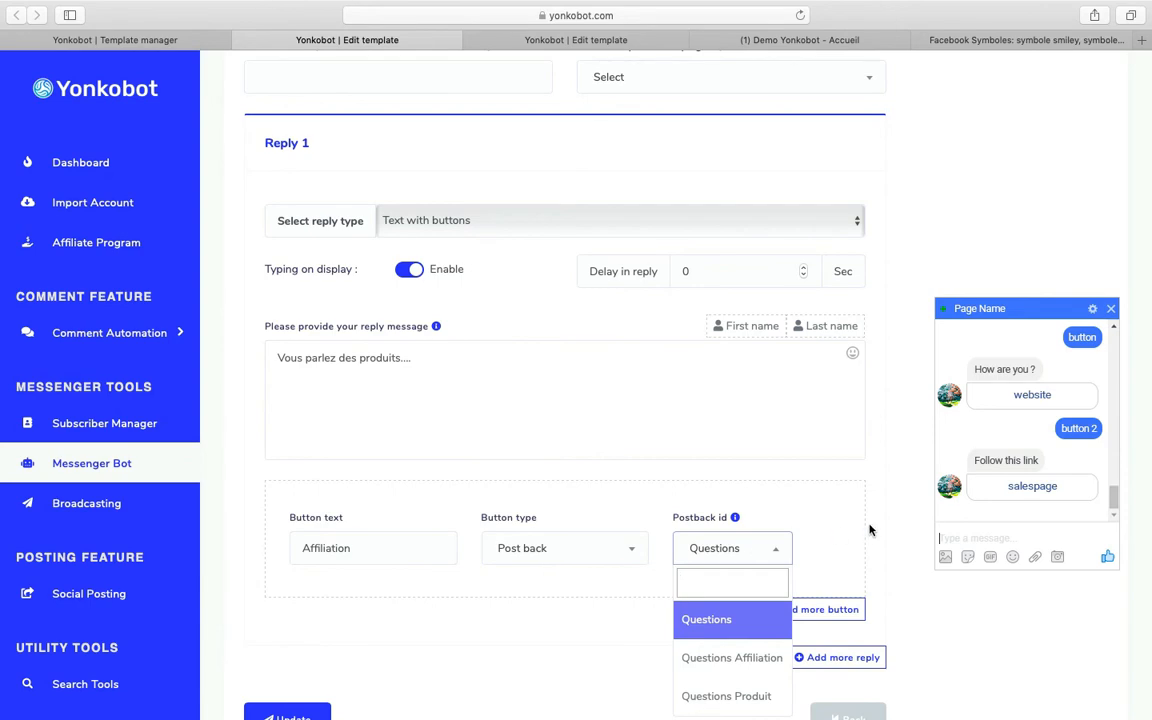
pyautogui.scroll(-3, 887, 527)
pyautogui.click(725, 565)
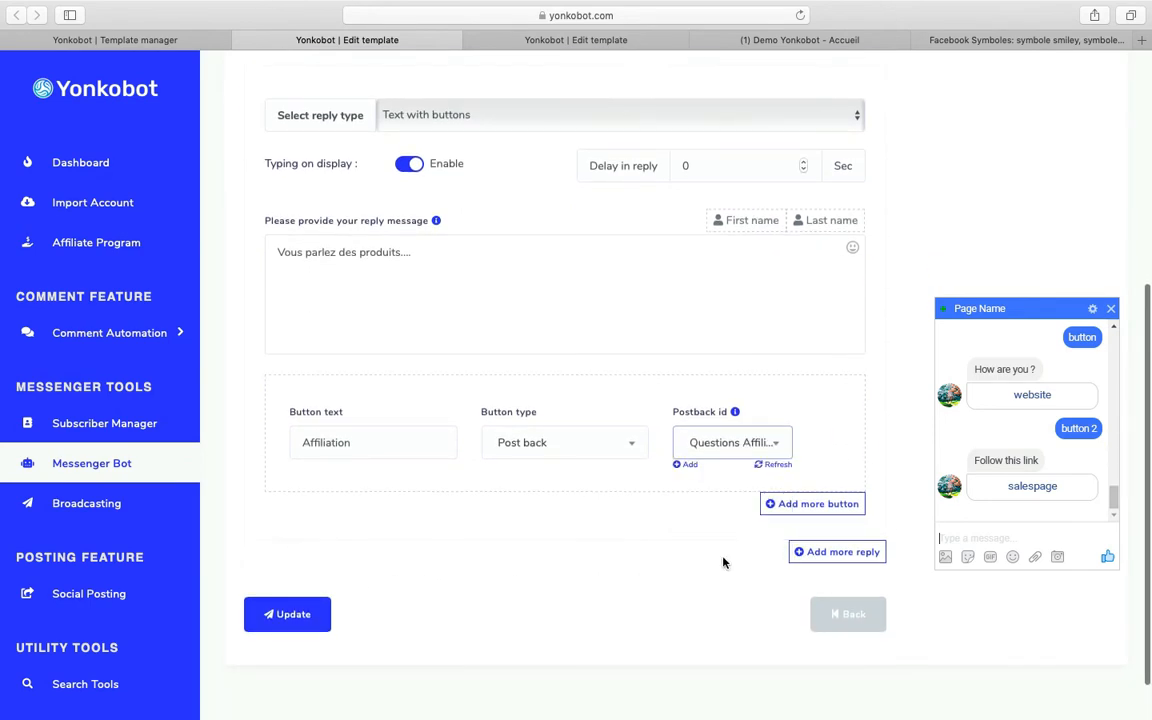
pyautogui.click(318, 617)
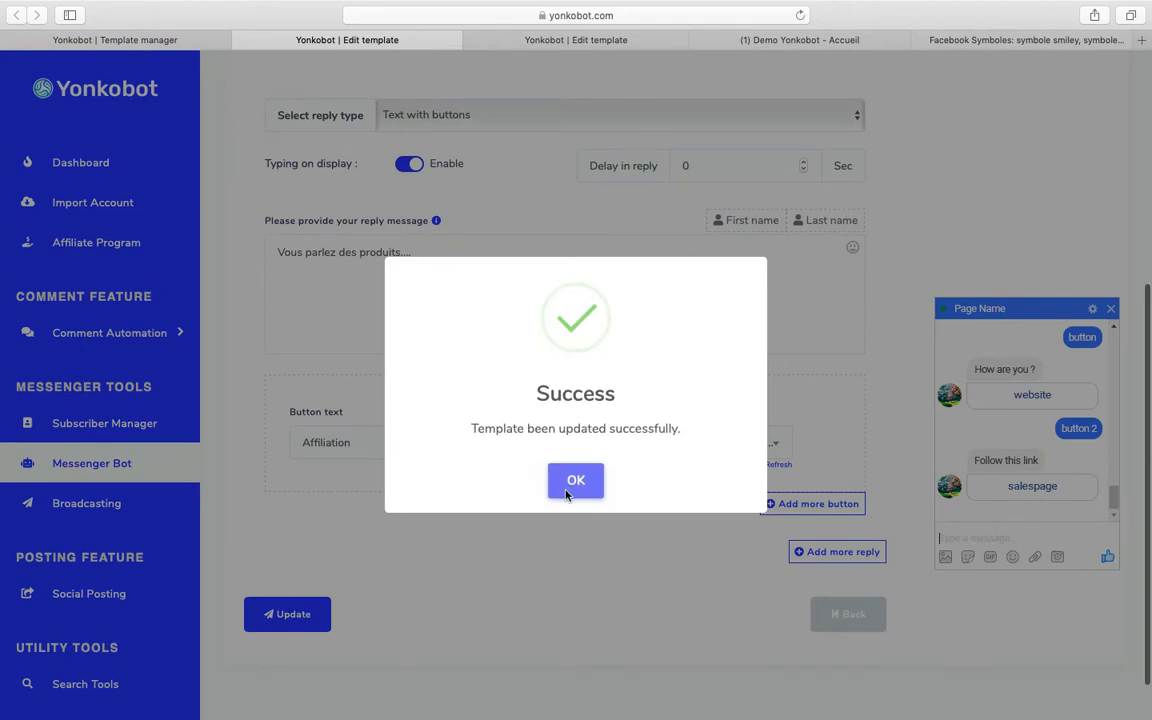
# Step: Close the updated Questions Produit tab and change Reply 1 of Questions Affiliation to Text with buttons, reusing the message "Vous parlez de l'affiliation"
pyautogui.click(575, 481)
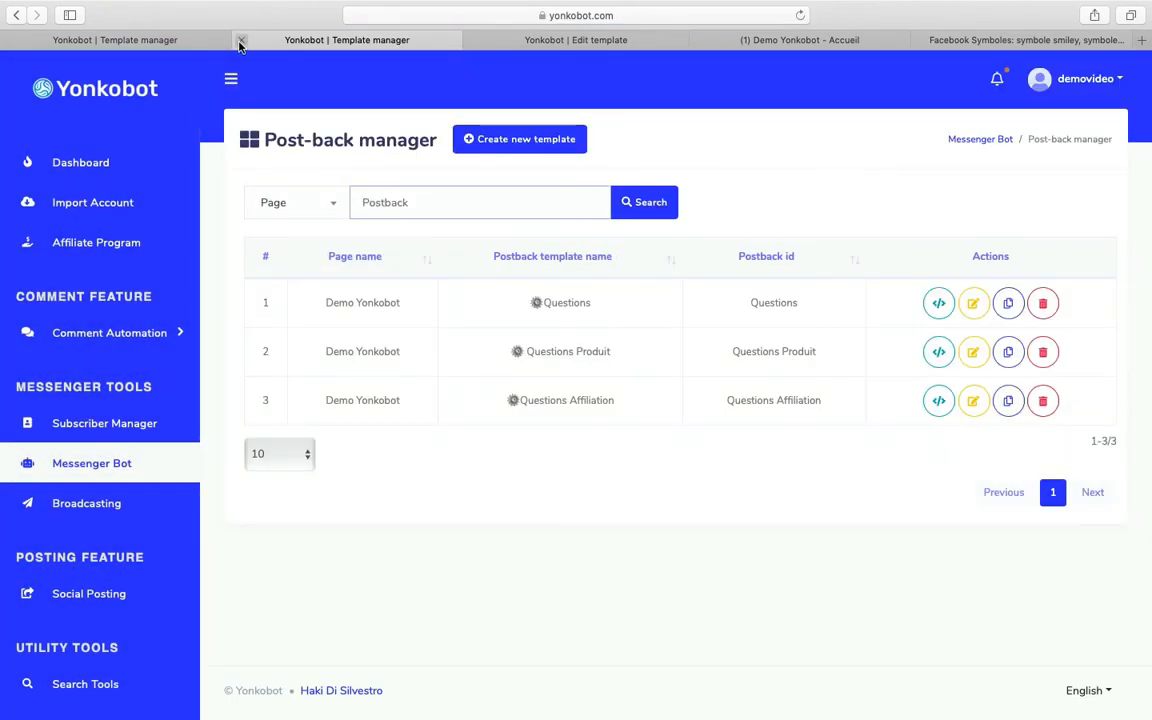
pyautogui.click(240, 42)
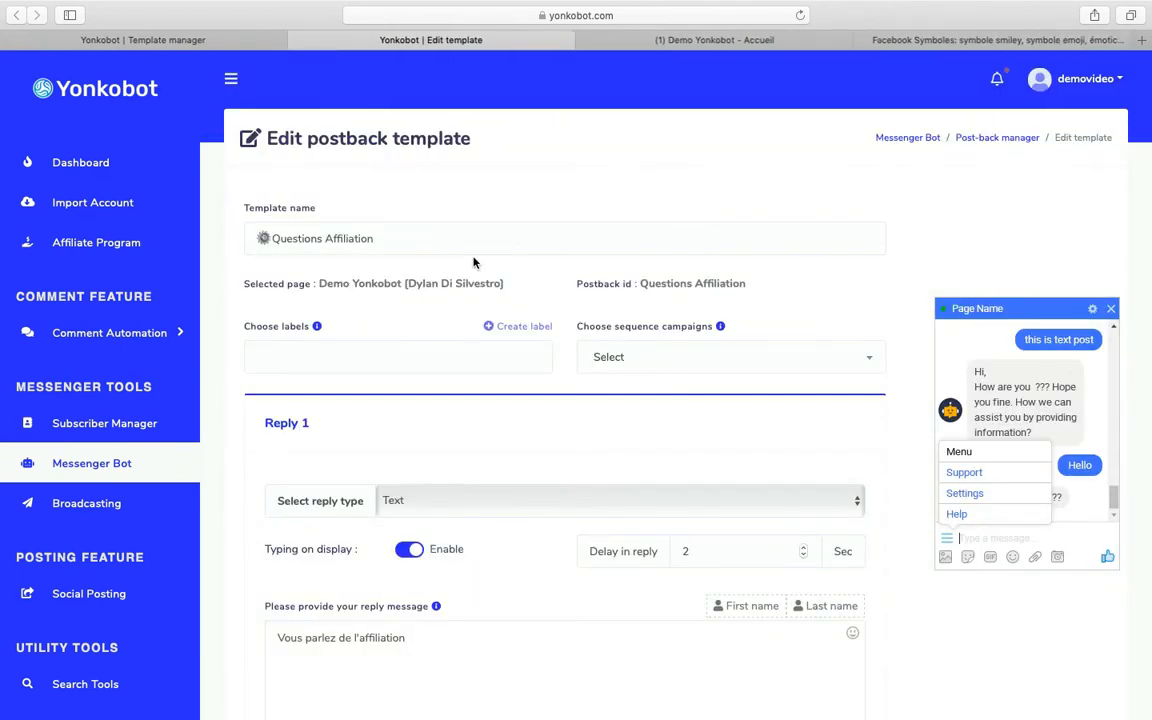
pyautogui.scroll(-1, 488, 296)
pyautogui.scroll(-2, 488, 296)
pyautogui.click(435, 500)
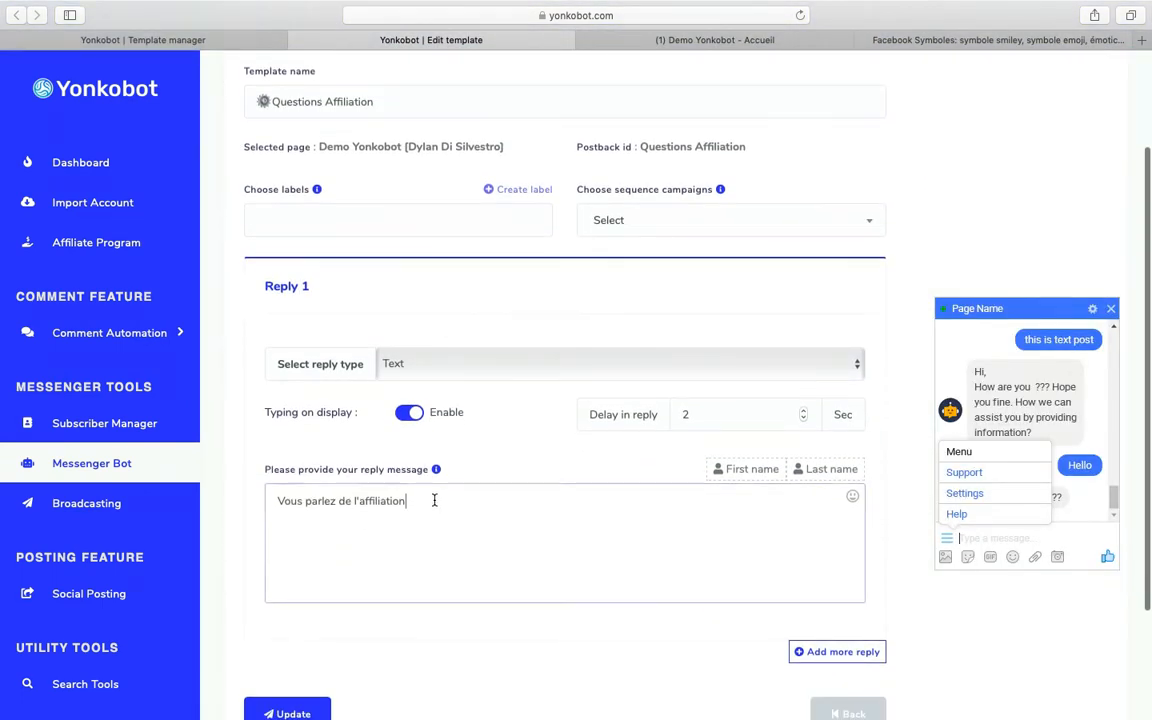
pyautogui.moveTo(435, 498); pyautogui.dragTo(223, 491)
pyautogui.hotkey('ctrl', 'c')
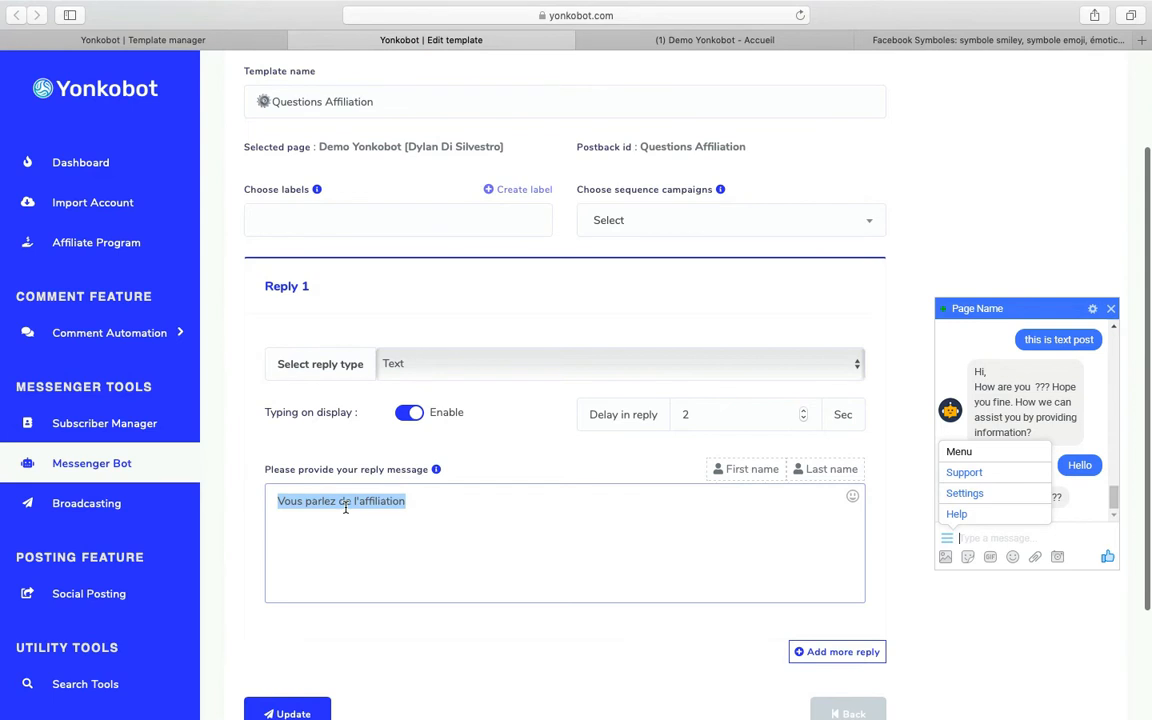
pyautogui.click(508, 370)
pyautogui.click(502, 452)
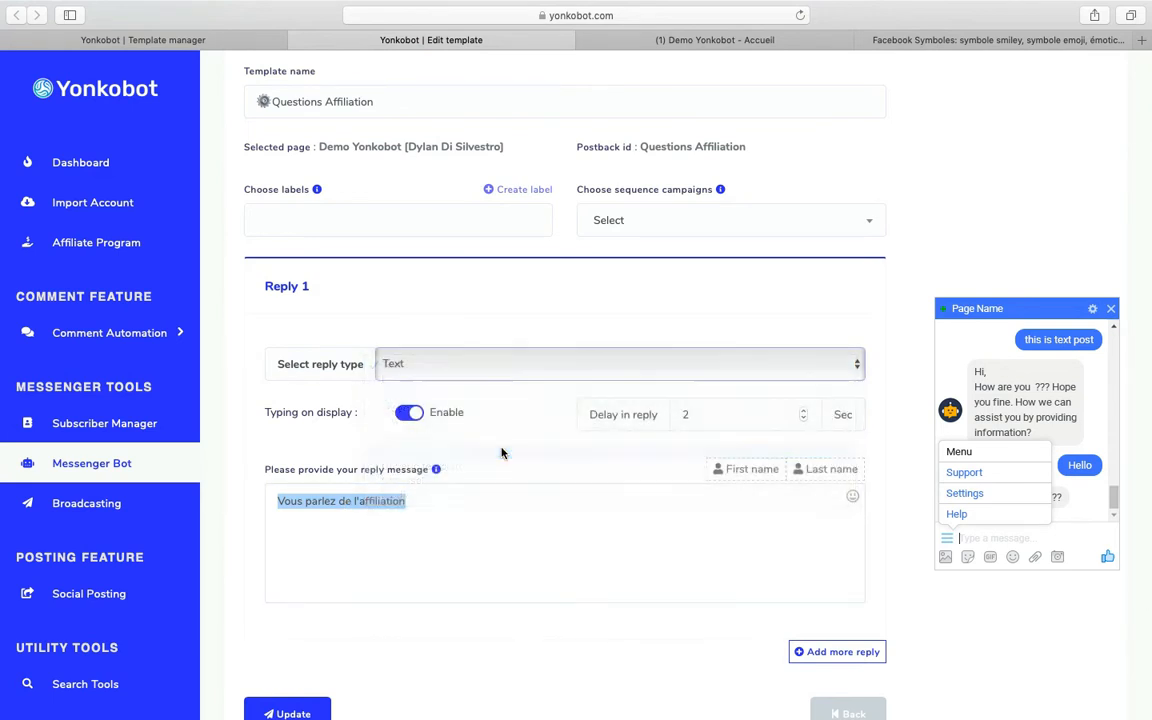
pyautogui.click(460, 514)
pyautogui.hotkey('ctrl', 'v')
# Step: Add a Produits button of type Post back linked to the Questions Produit postback id, and update the template
pyautogui.scroll(-5, 468, 537)
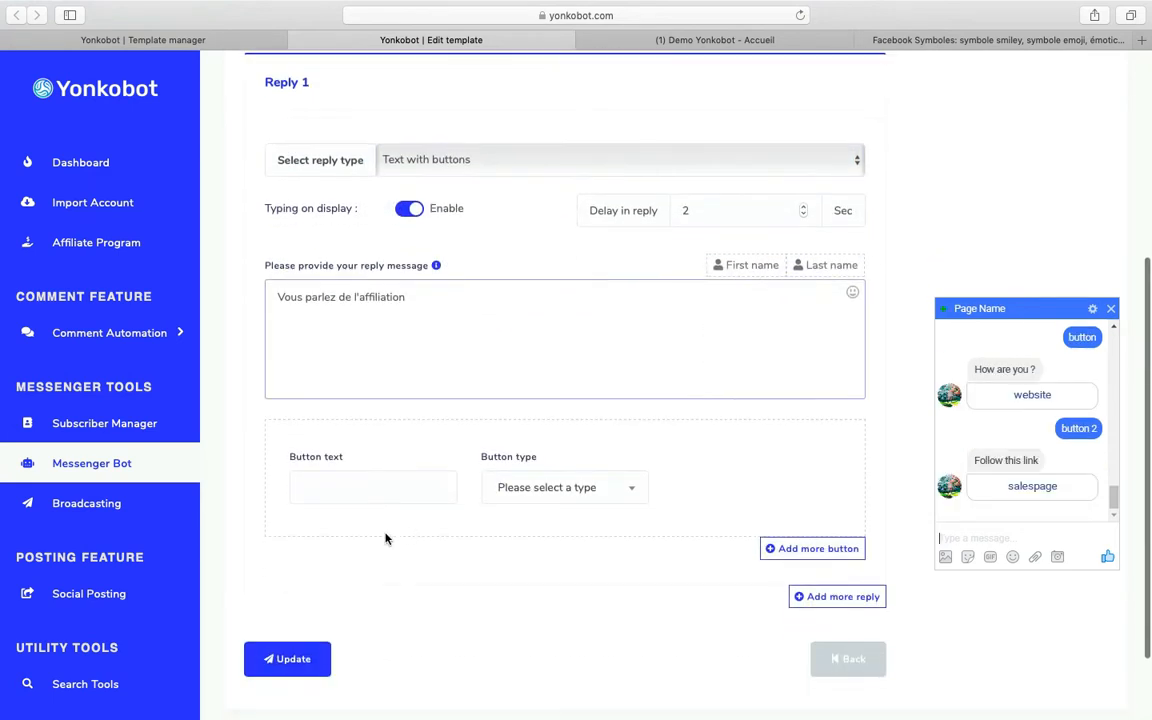
pyautogui.click(384, 485)
pyautogui.write('Produ')
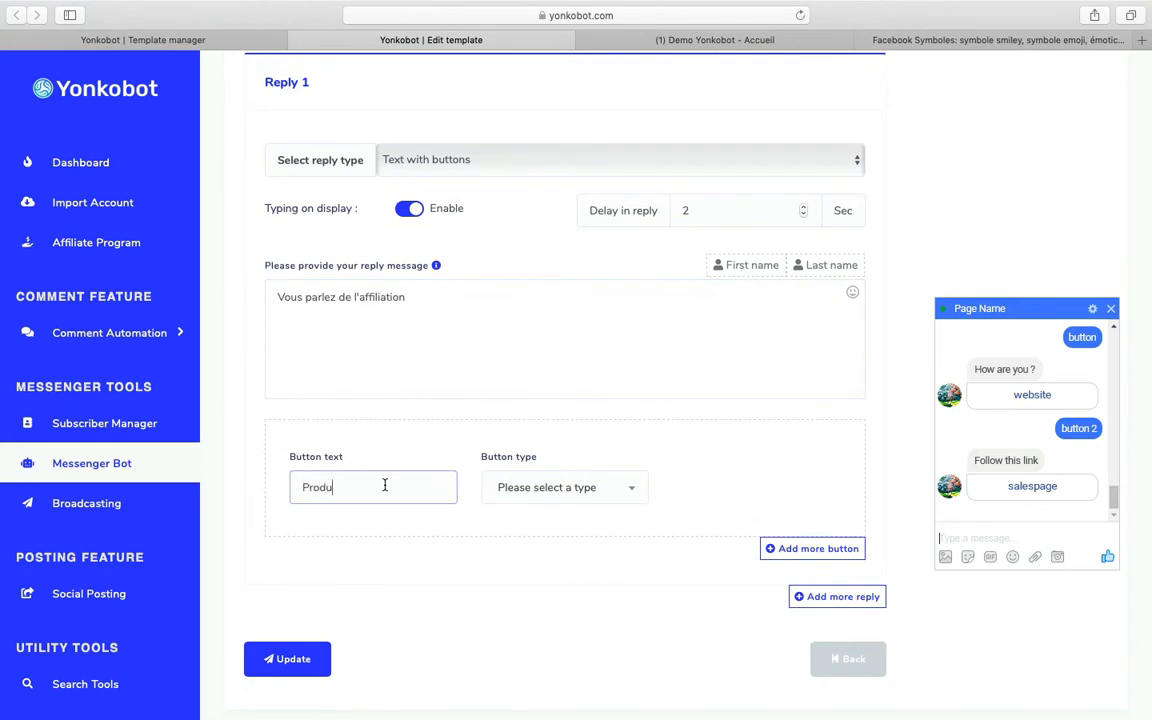
pyautogui.click(565, 487)
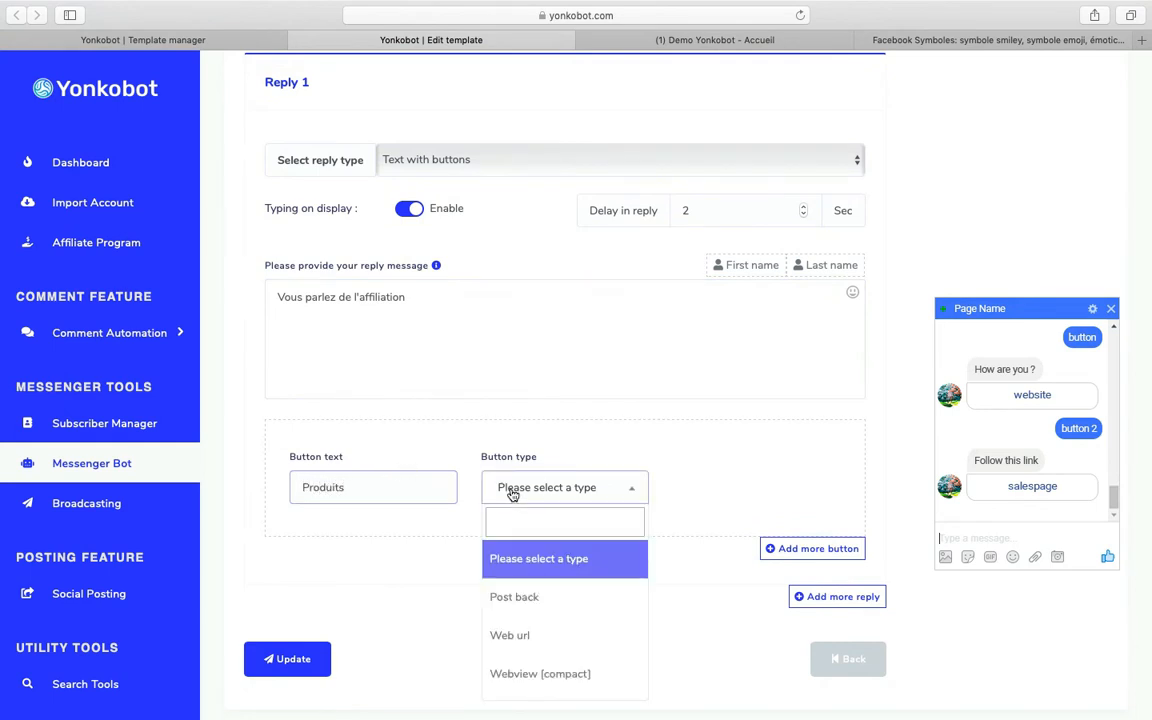
pyautogui.click(528, 597)
pyautogui.click(718, 487)
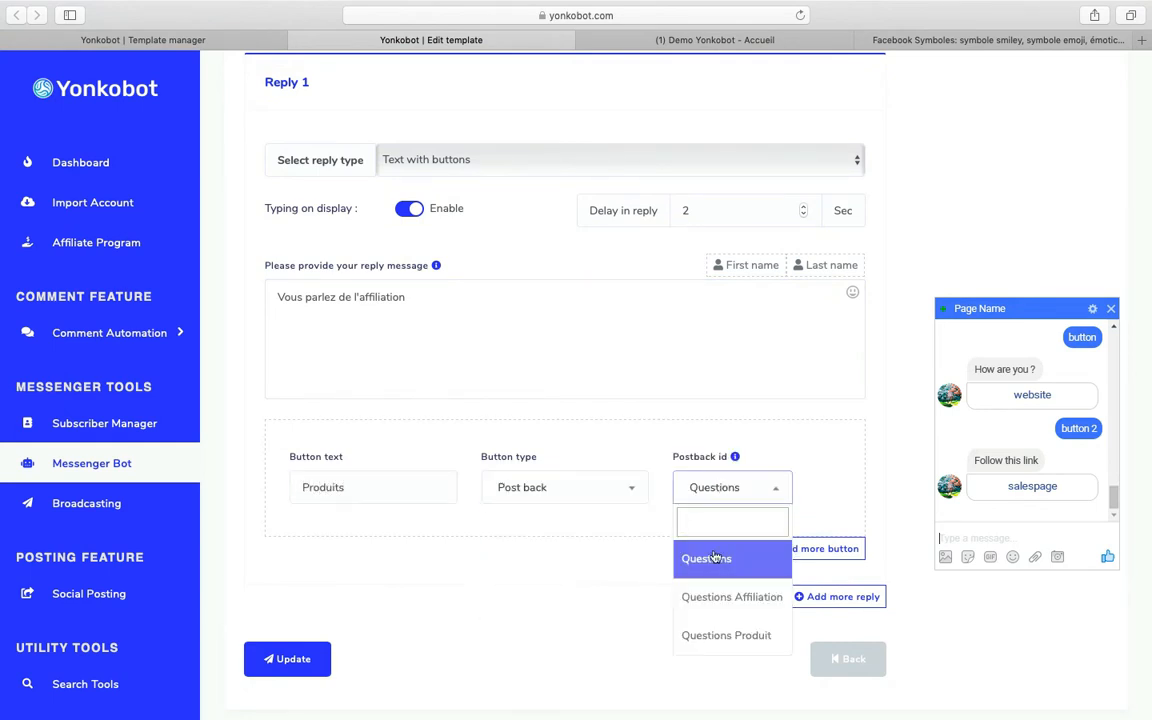
pyautogui.click(718, 631)
pyautogui.click(285, 660)
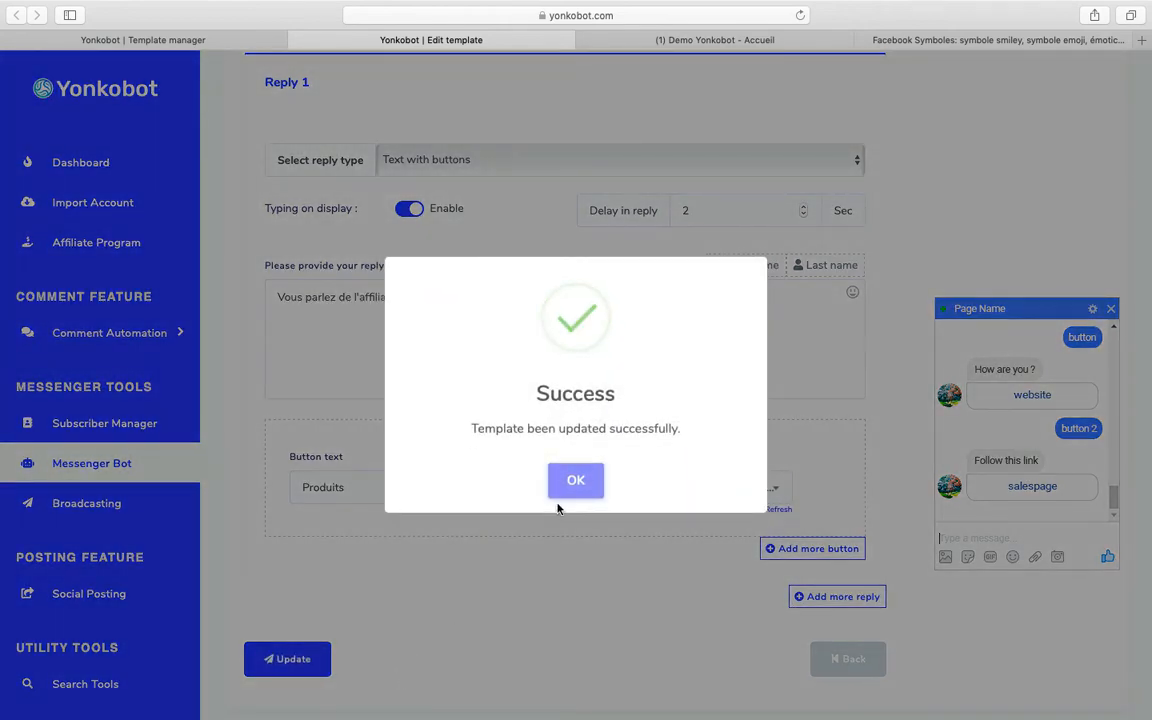
pyautogui.click(561, 489)
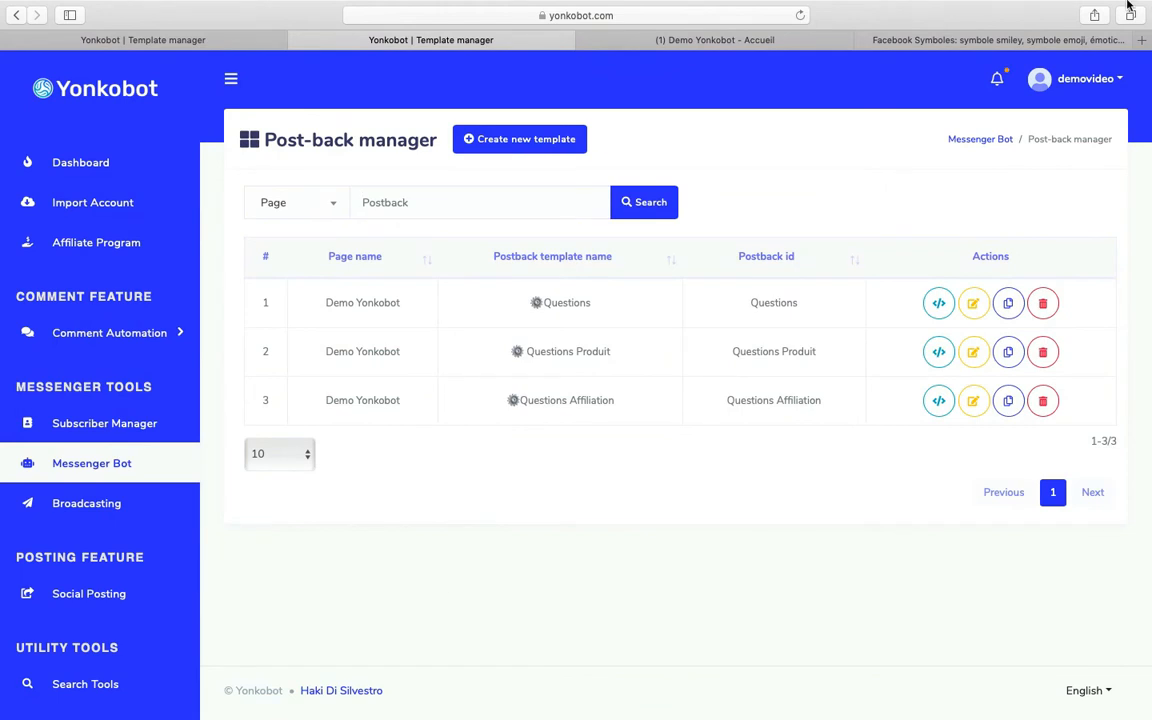
# Step: Switch to the Demo Yonkobot Facebook page and test the bot's Questions, Affiliation and Produits buttons in the chat
pyautogui.click(745, 41)
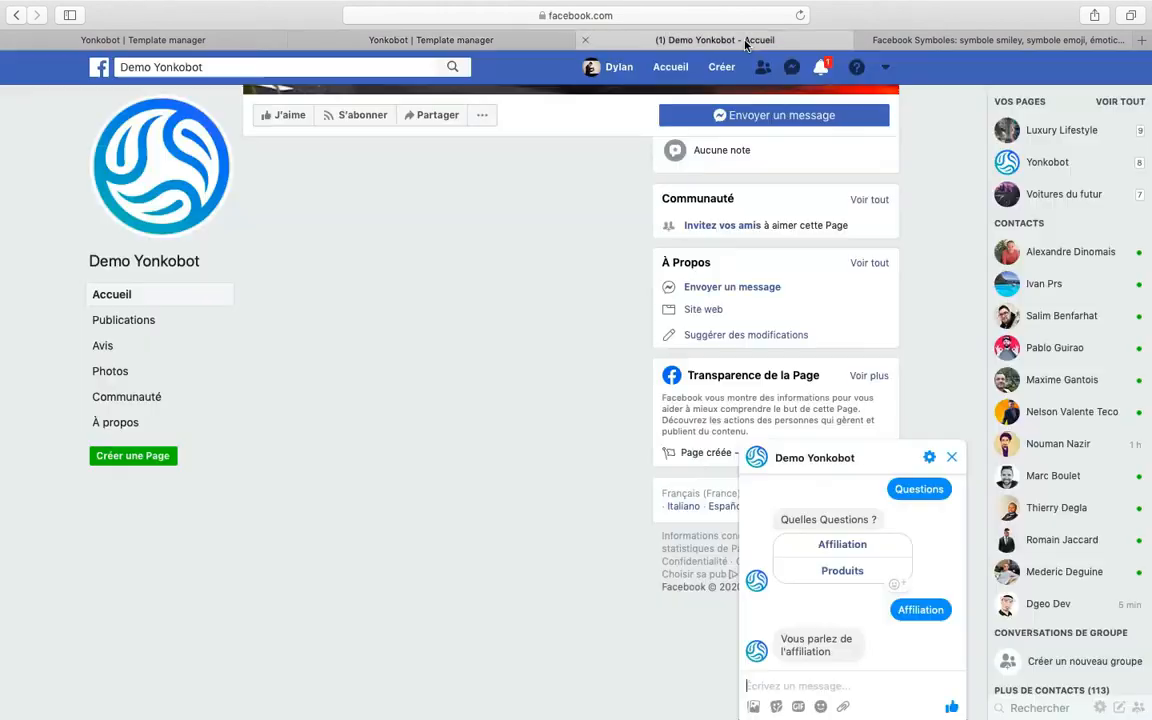
pyautogui.scroll(3, 899, 520)
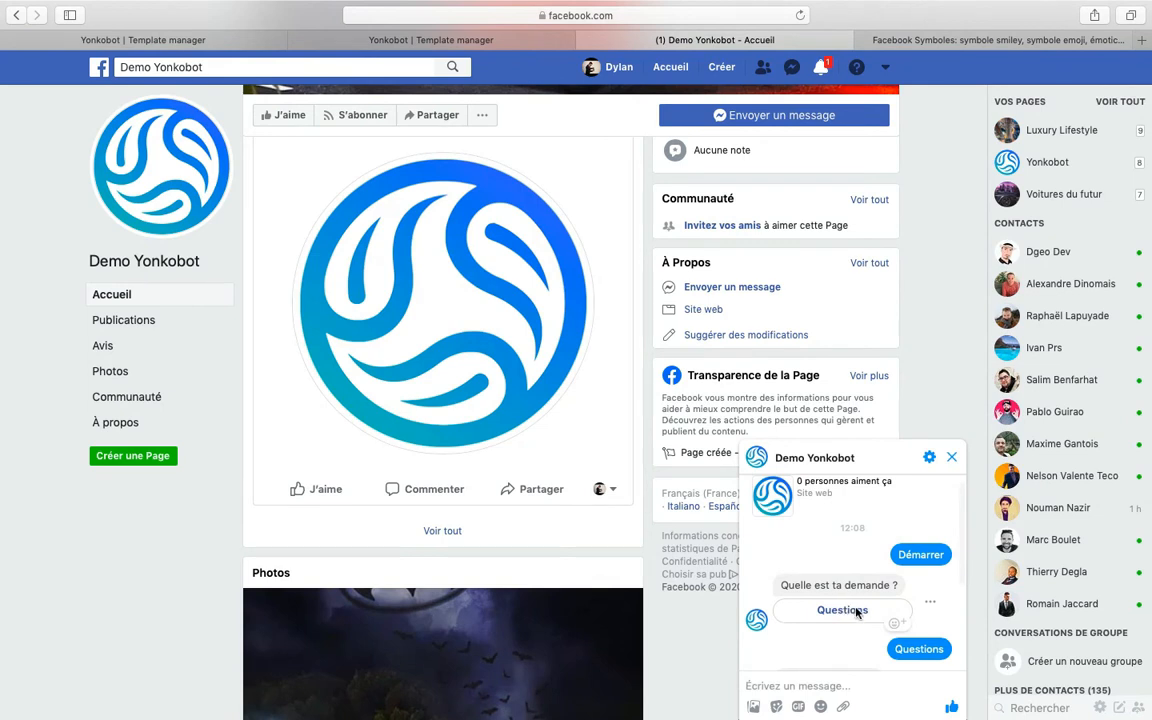
pyautogui.scroll(-3, 845, 611)
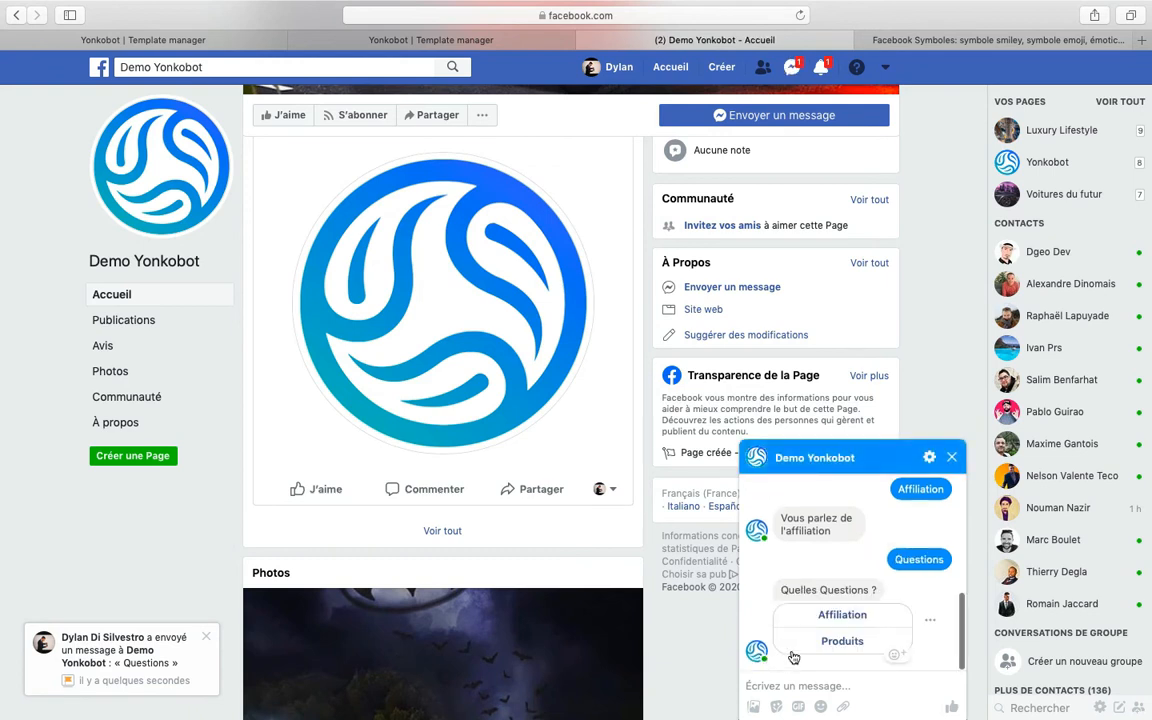
pyautogui.click(838, 615)
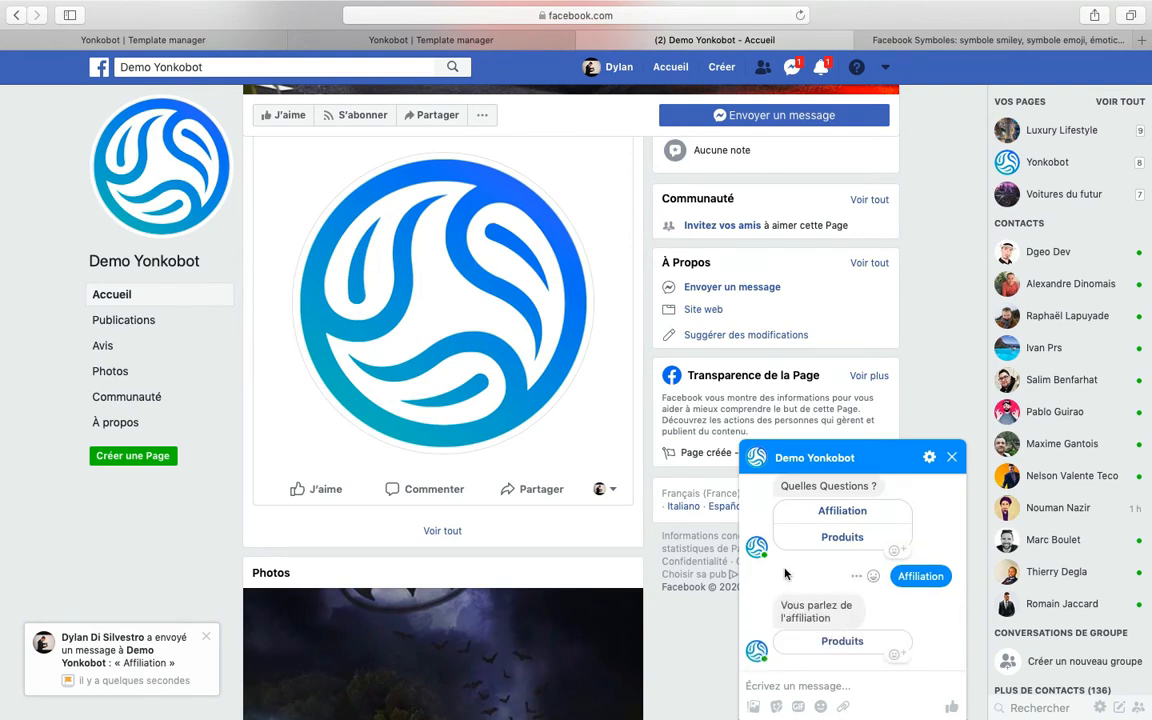
pyautogui.click(840, 645)
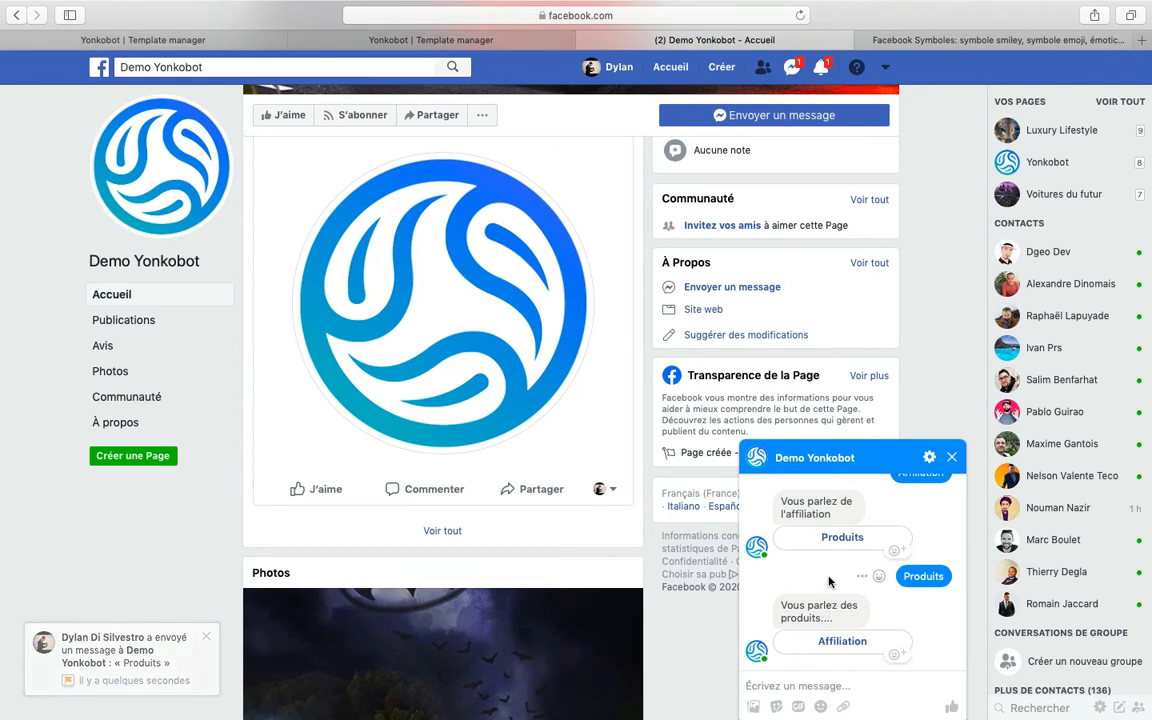
# Step: Send the bot the free-text message "je ne sais pas quoi faire" in the Demo Yonkobot chat
pyautogui.click(829, 680)
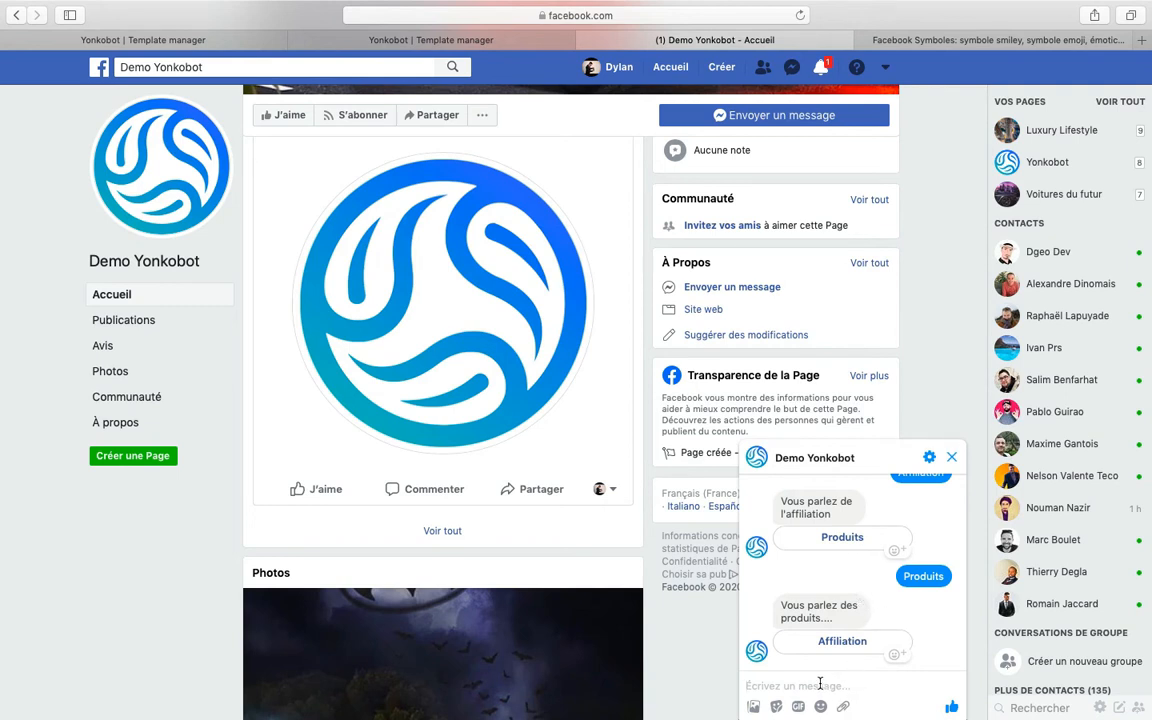
pyautogui.write('je ne c')
pyautogui.write('ais pas quoi faire')
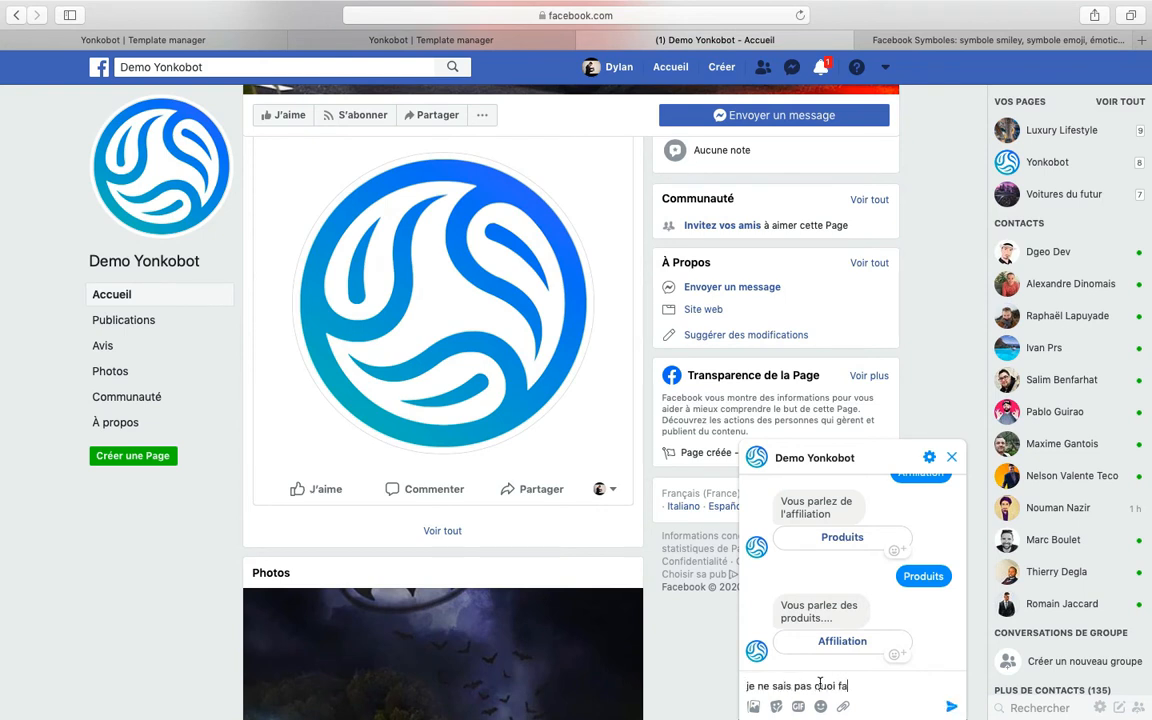
pyautogui.press('Return')
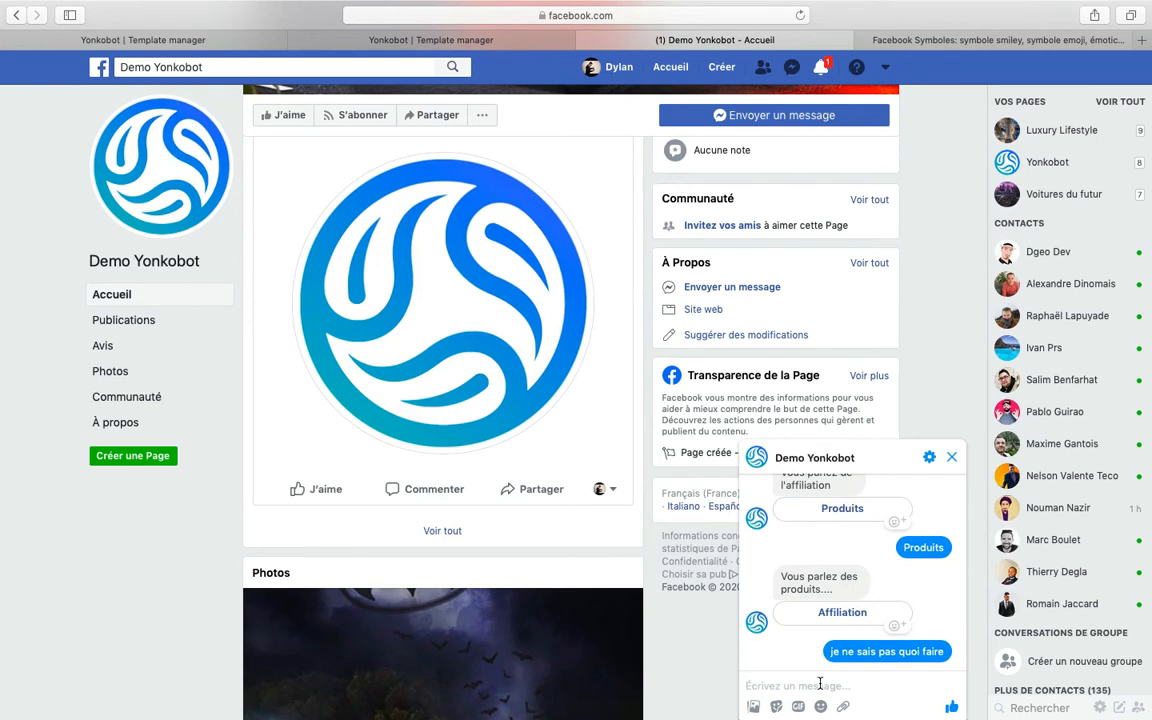
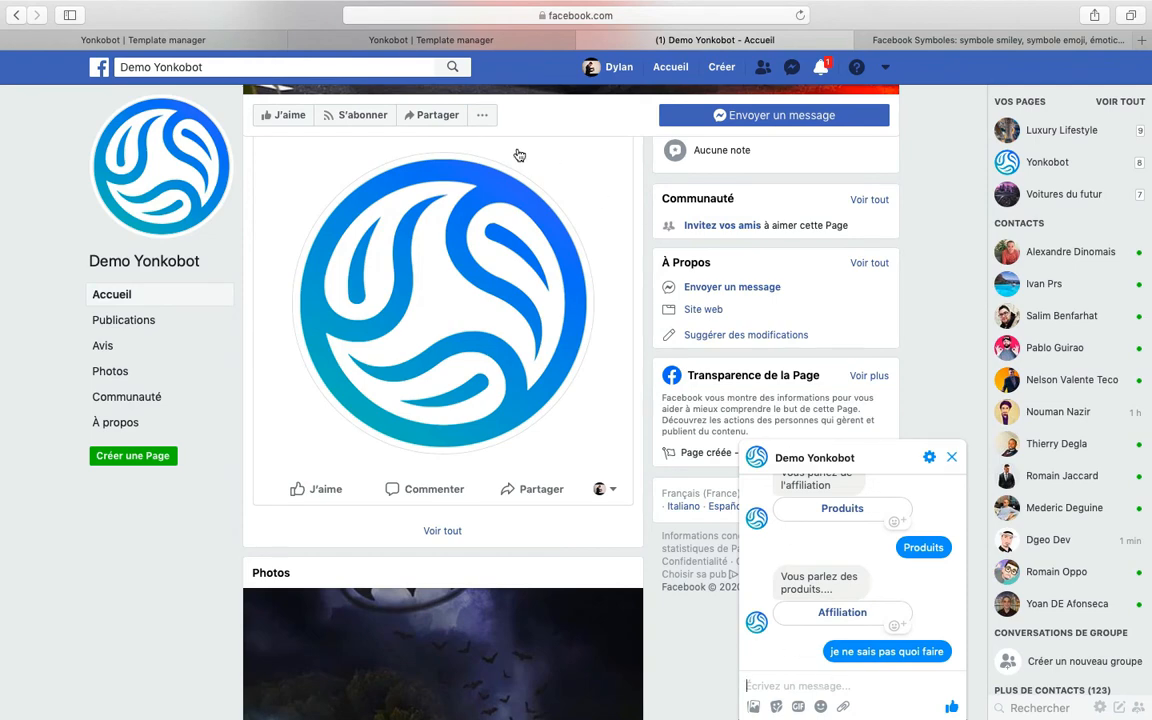
# Step: Return to Yonkobot, enable Reply if no match found in the Demo Yonkobot page's general bot settings, and save
pyautogui.click(182, 44)
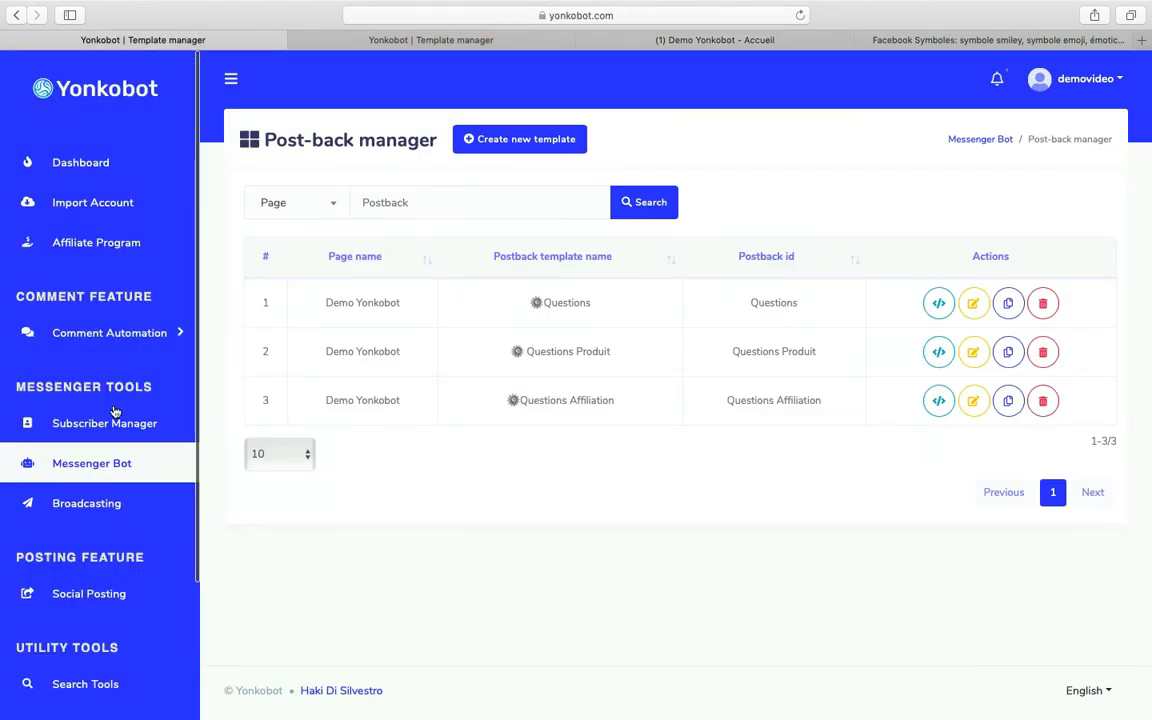
pyautogui.click(116, 464)
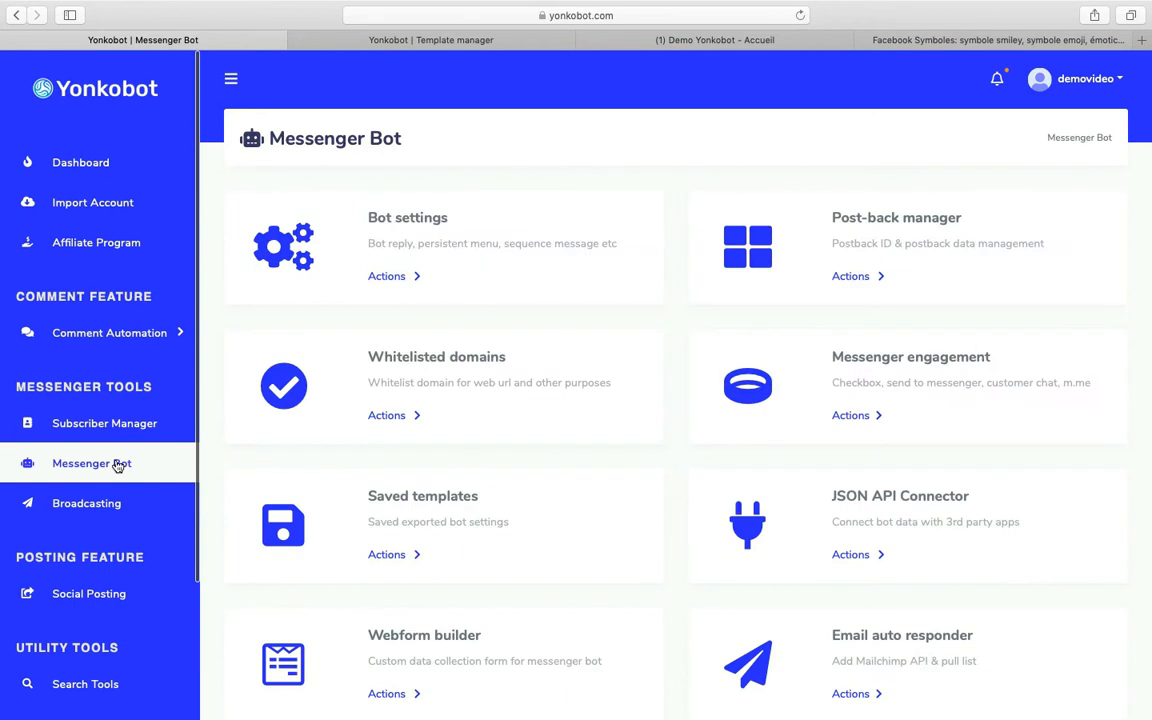
pyautogui.click(399, 281)
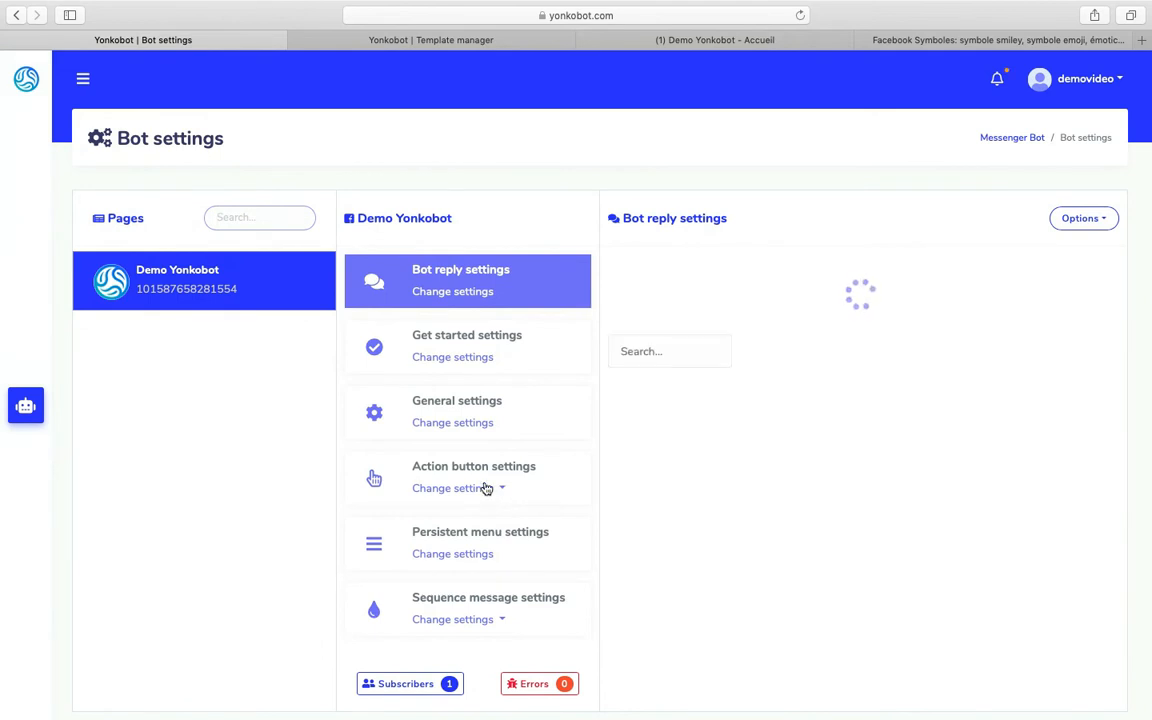
pyautogui.click(486, 488)
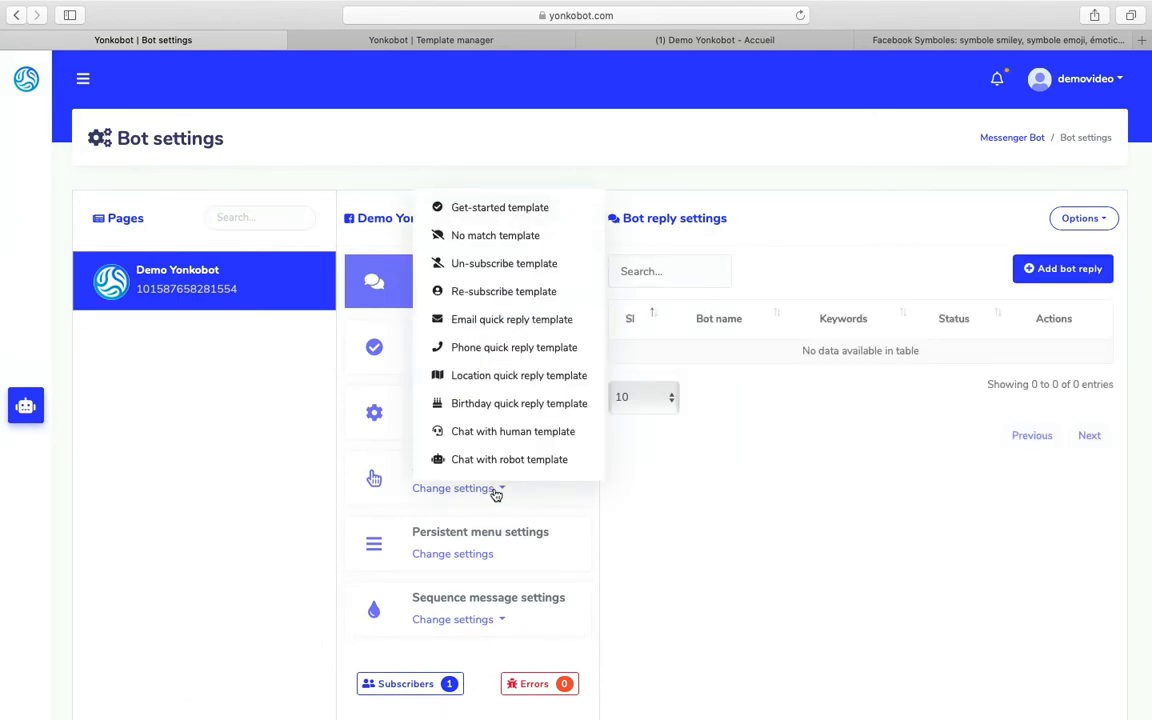
pyautogui.click(496, 494)
pyautogui.click(471, 426)
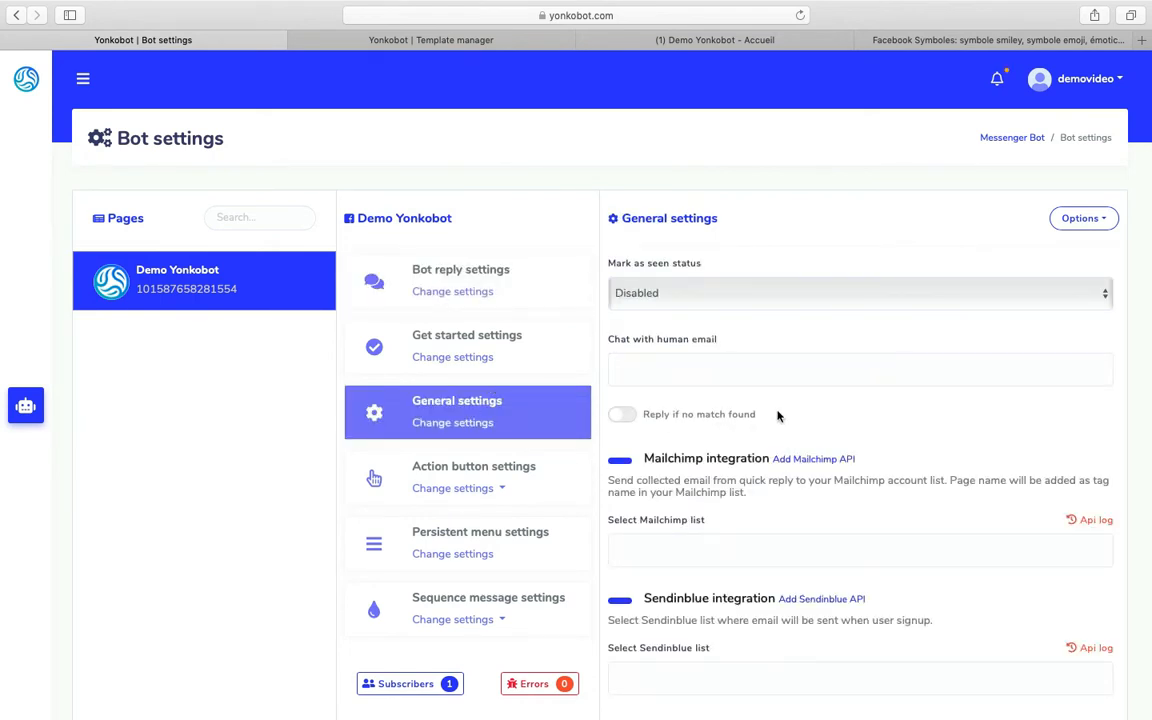
pyautogui.click(620, 416)
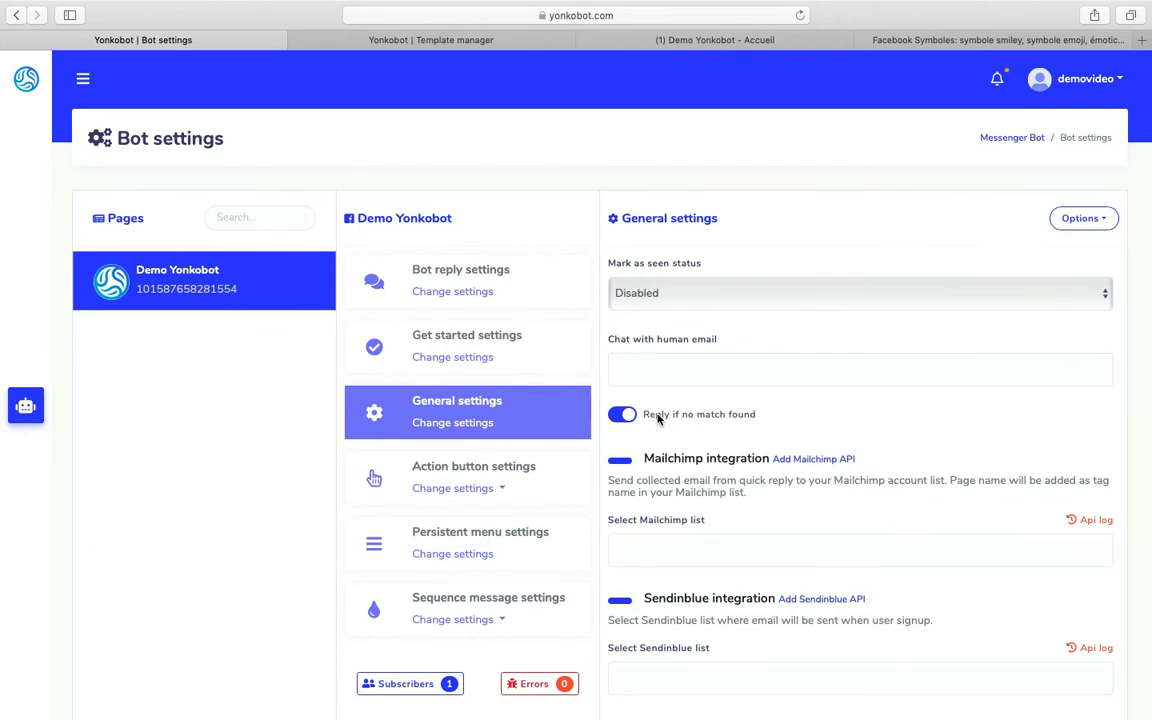
pyautogui.scroll(-20, 666, 422)
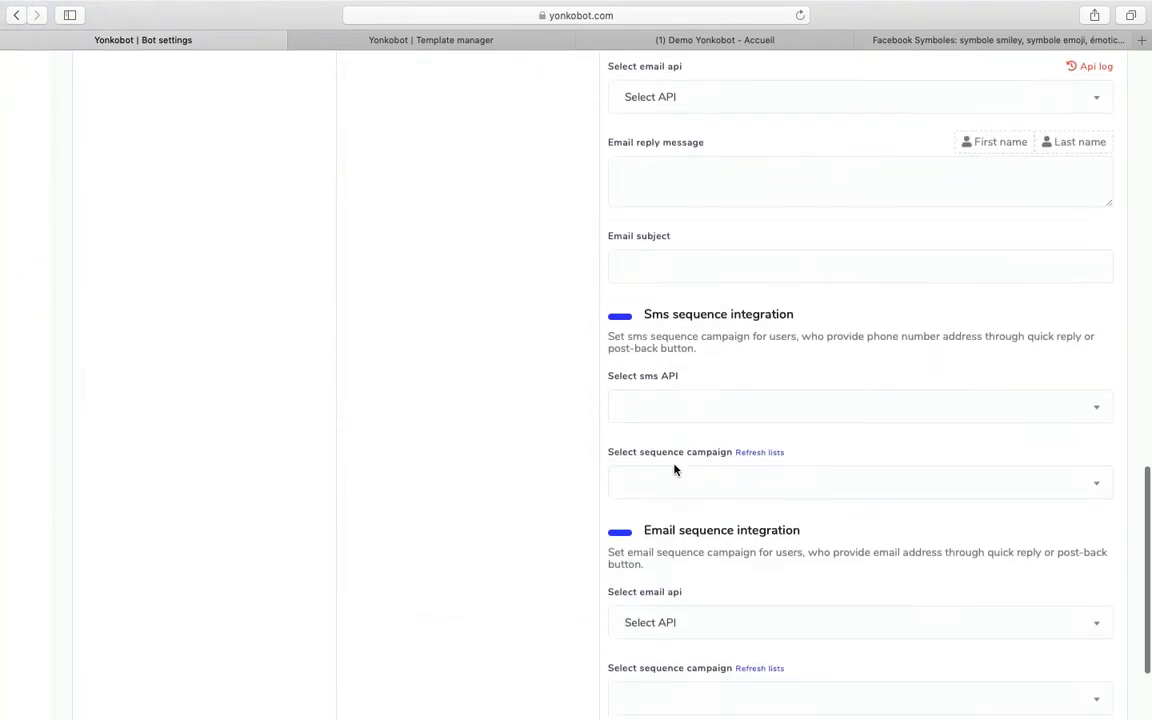
pyautogui.click(645, 612)
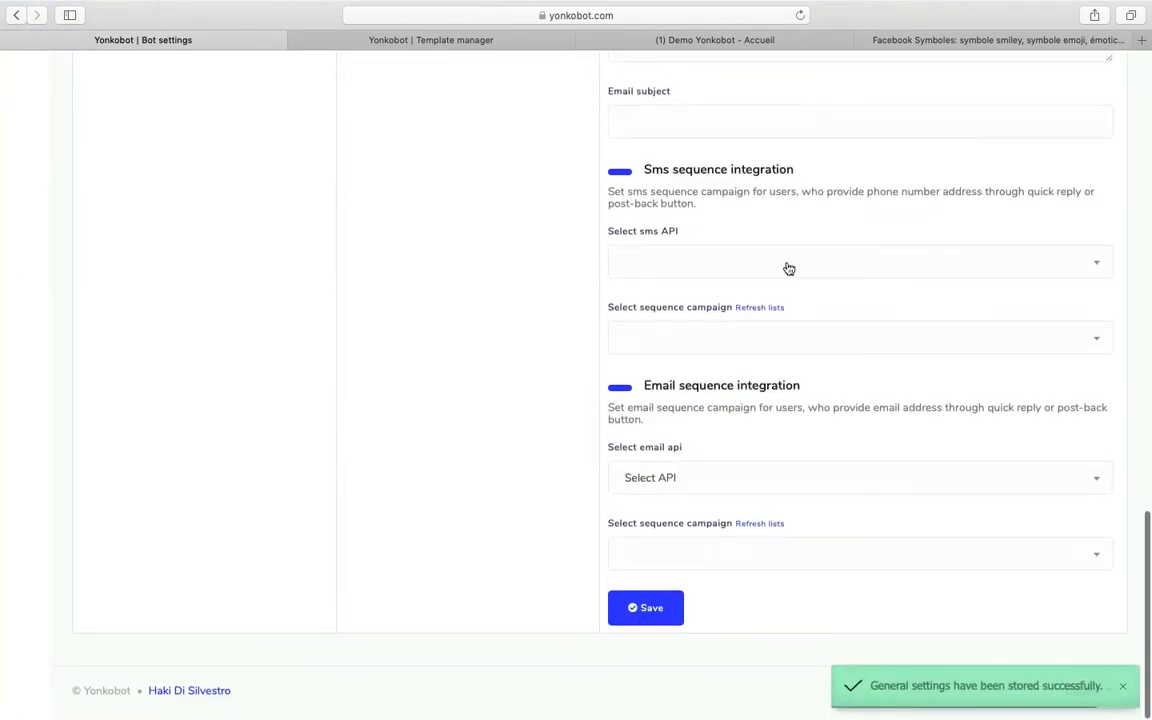
# Step: Switch to the Facebook chat, send "je sais pas quoi faire" to the bot, and highlight its automatic reply
pyautogui.click(681, 40)
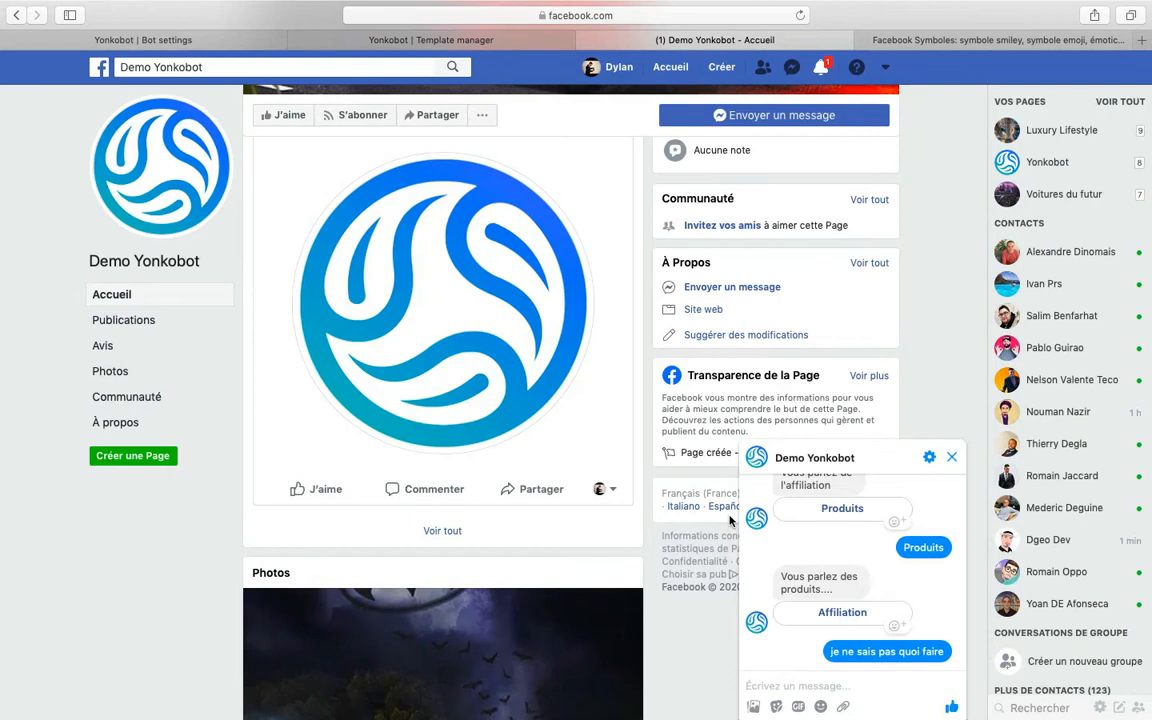
pyautogui.write('je')
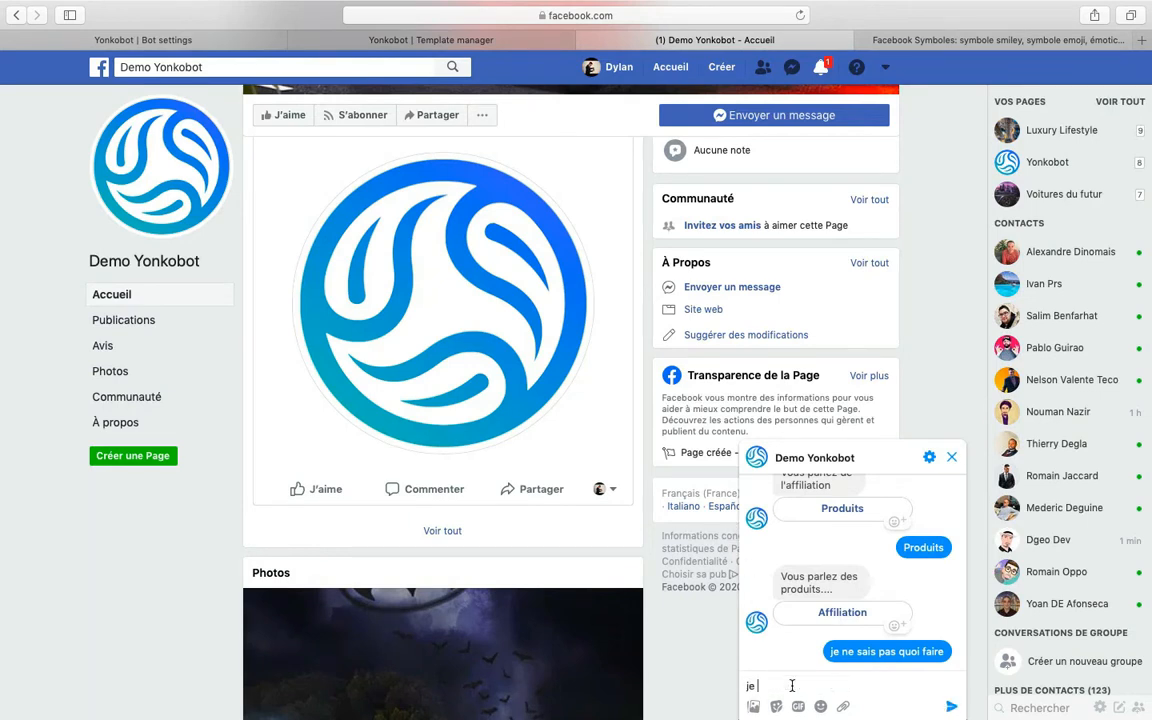
pyautogui.write(' sais pas quoi faire')
pyautogui.press('Return')
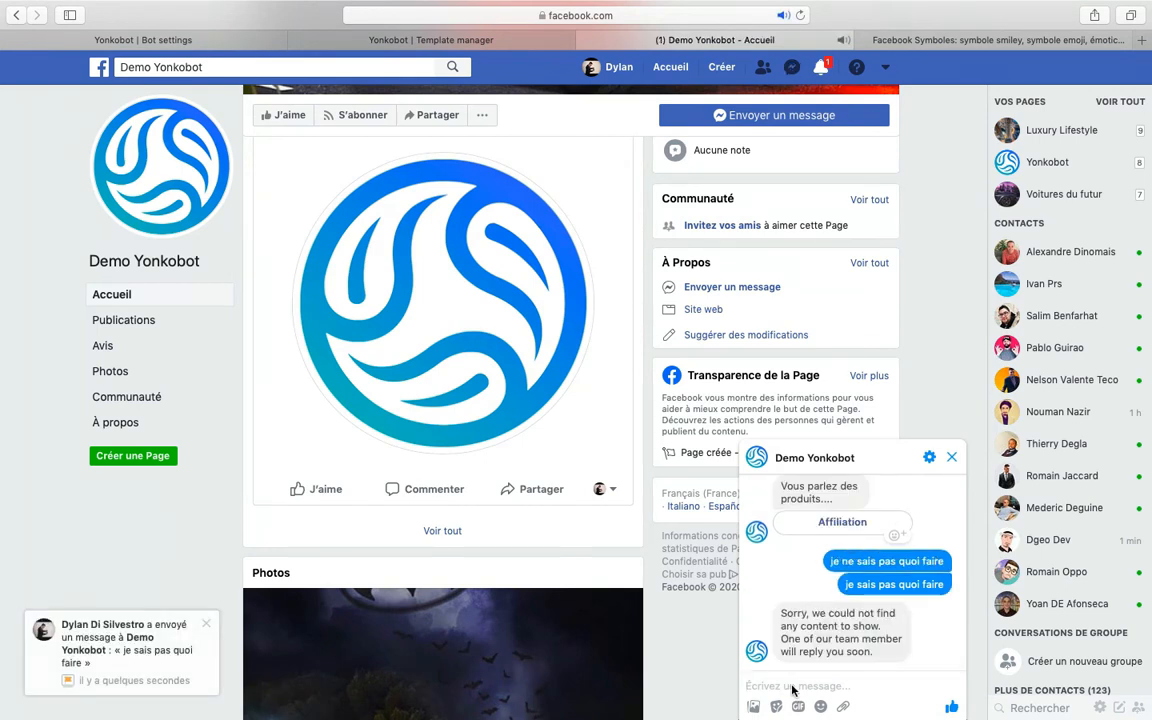
pyautogui.tripleClick(894, 656)
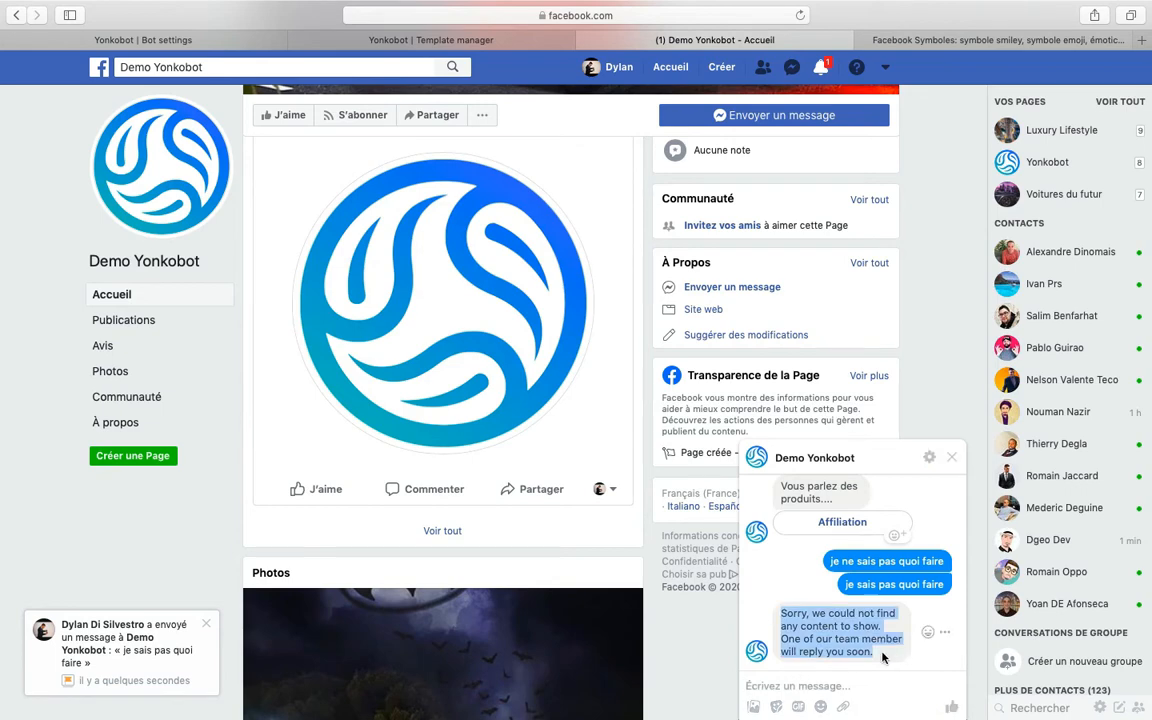
# Step: Return to Yonkobot's bot settings and open the No match template from the Demo Yonkobot page's action button settings
pyautogui.click(348, 42)
pyautogui.click(169, 42)
pyautogui.scroll(5, 660, 363)
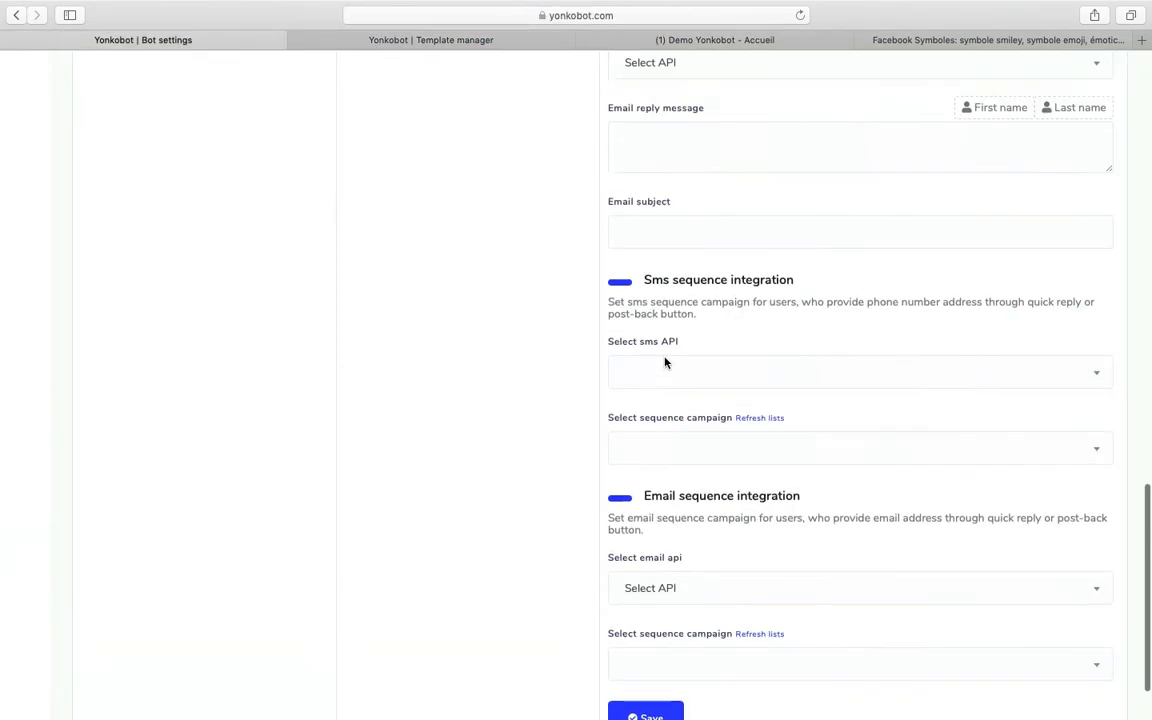
pyautogui.scroll(5, 660, 363)
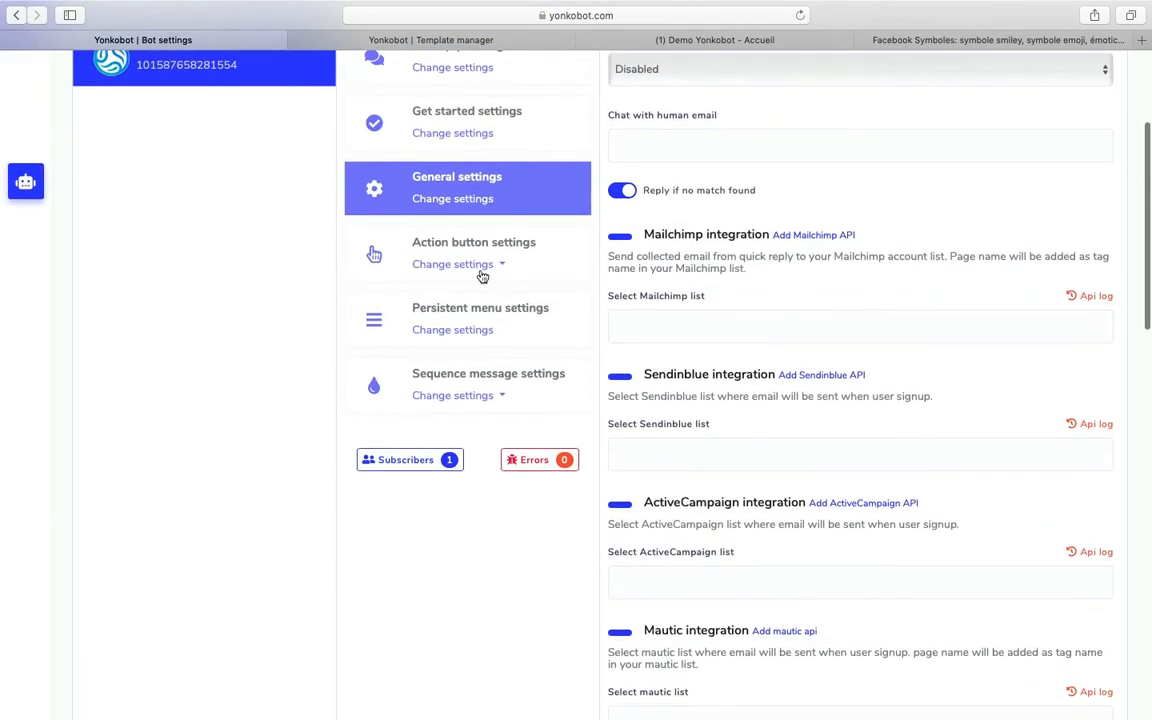
pyautogui.click(474, 266)
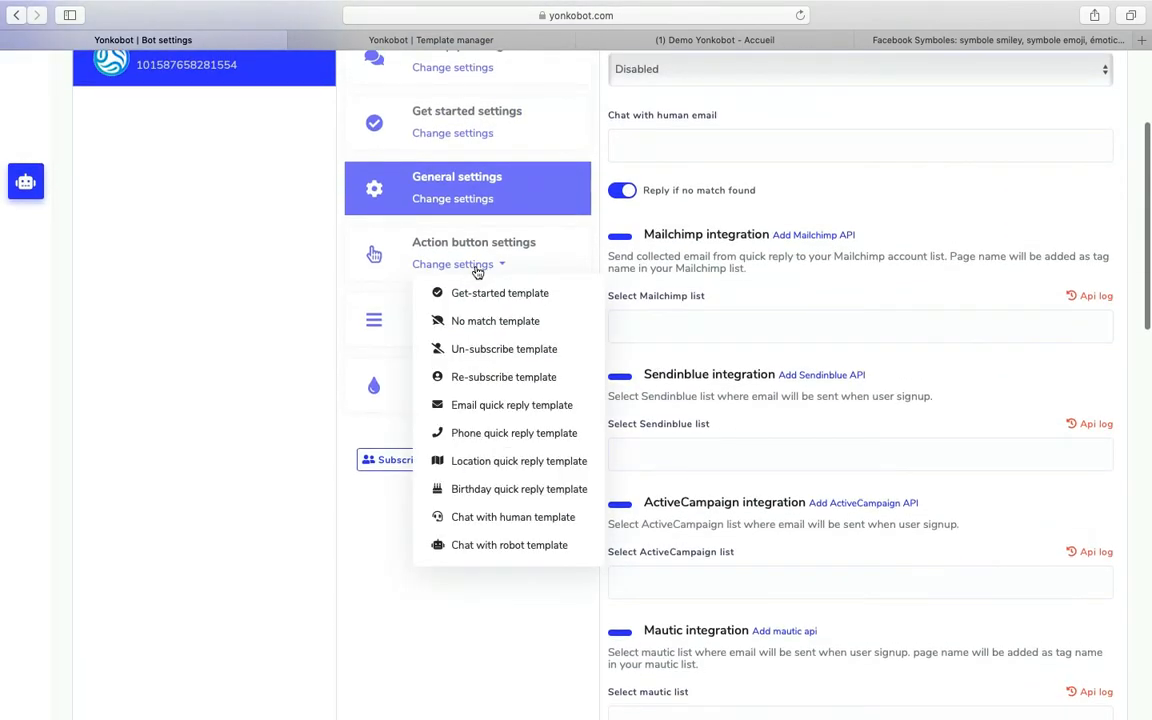
pyautogui.click(478, 323)
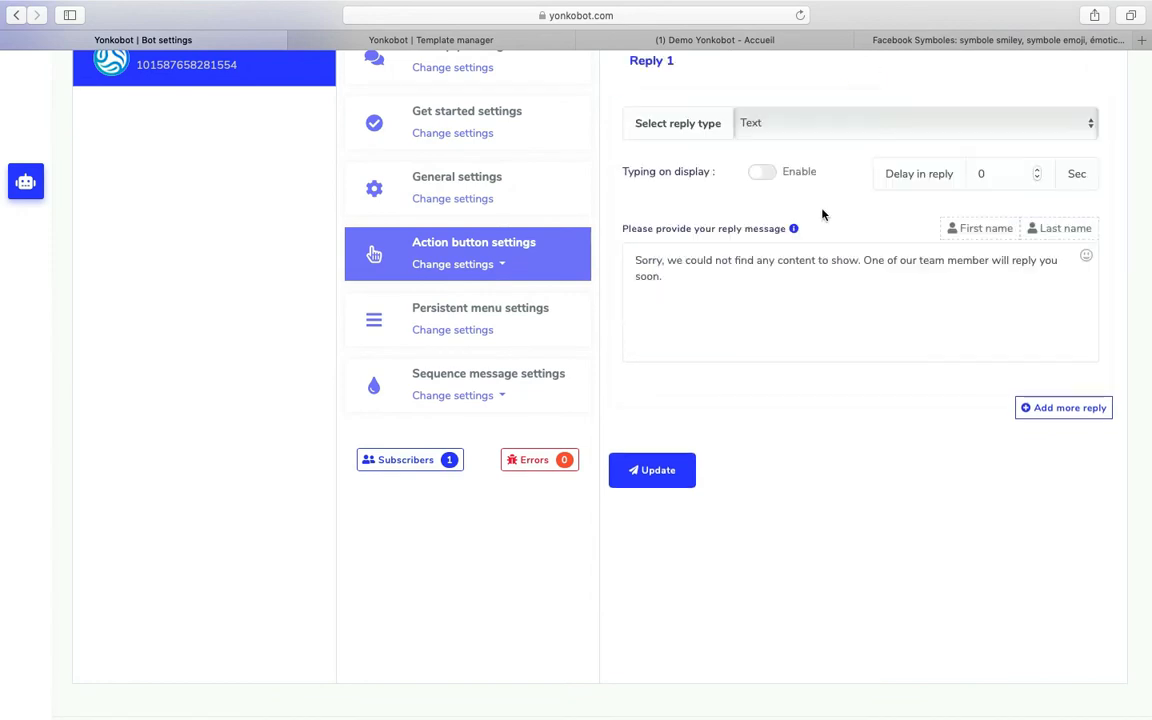
# Step: Enable typing on display and set the reply delay to 2 seconds for Reply 1 of the no match template
pyautogui.click(778, 286)
pyautogui.moveTo(778, 286); pyautogui.dragTo(625, 253)
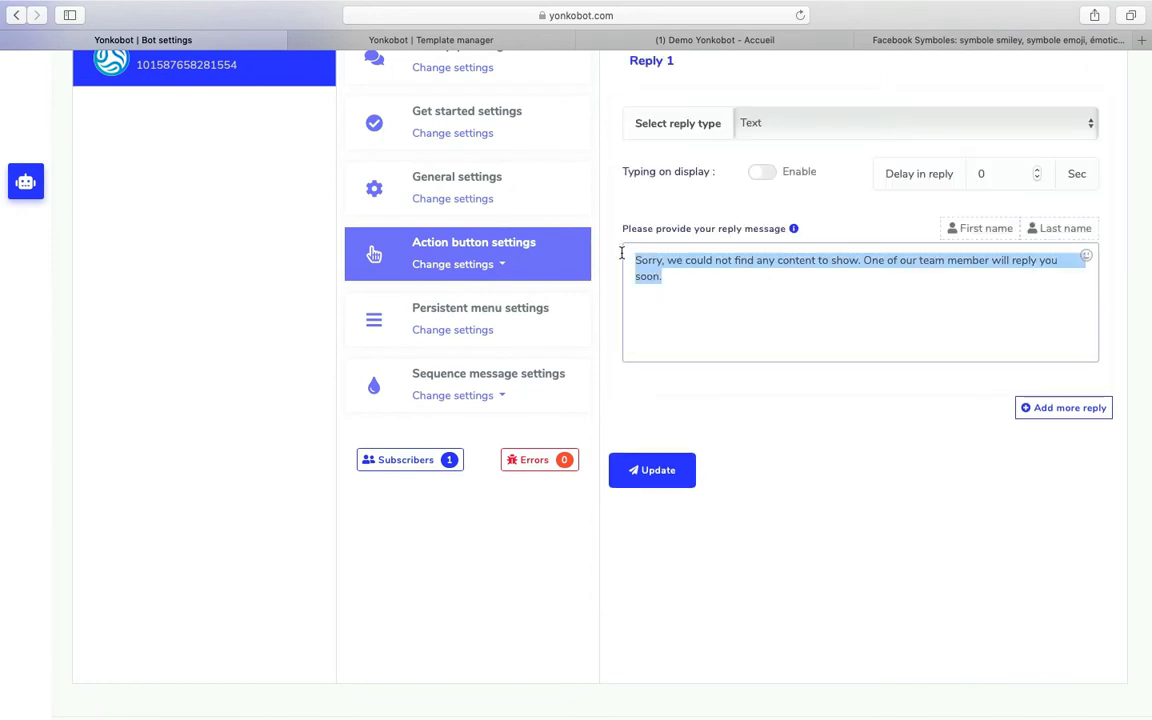
pyautogui.click(710, 296)
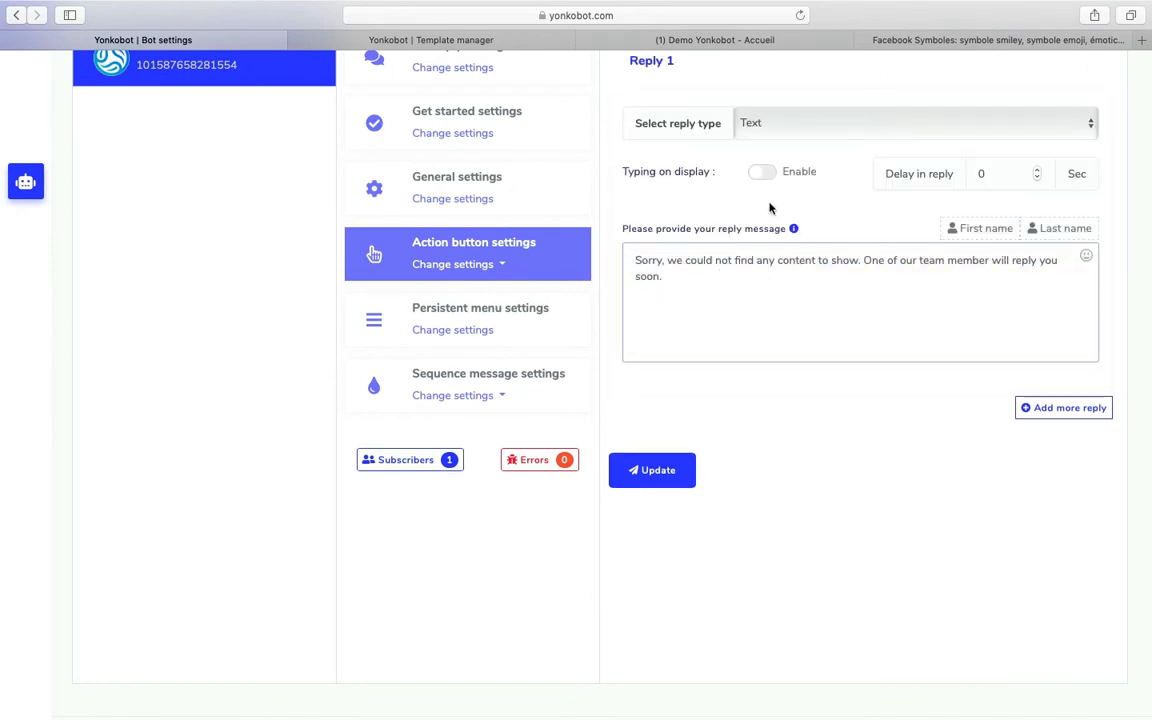
pyautogui.click(762, 172)
pyautogui.click(1036, 170)
pyautogui.click(1036, 170)
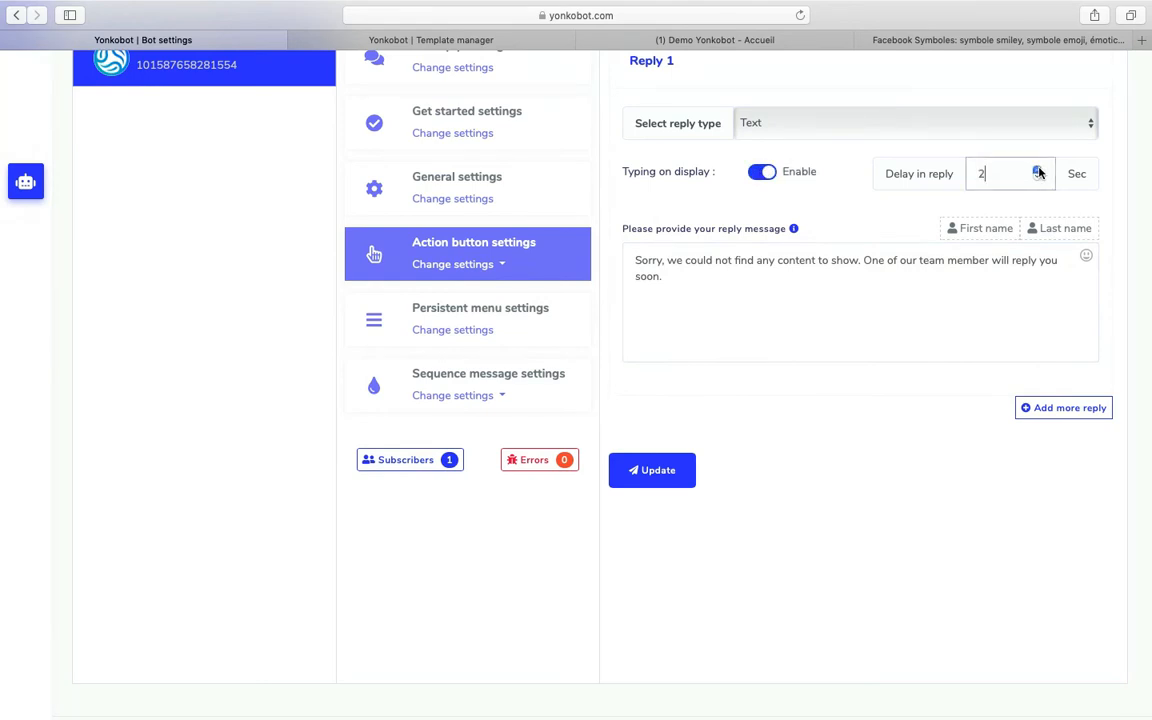
# Step: Copy the no match reply message, change the reply type to Text with buttons, and paste the message as its text
pyautogui.moveTo(830, 339); pyautogui.dragTo(663, 250)
pyautogui.press('super+c')
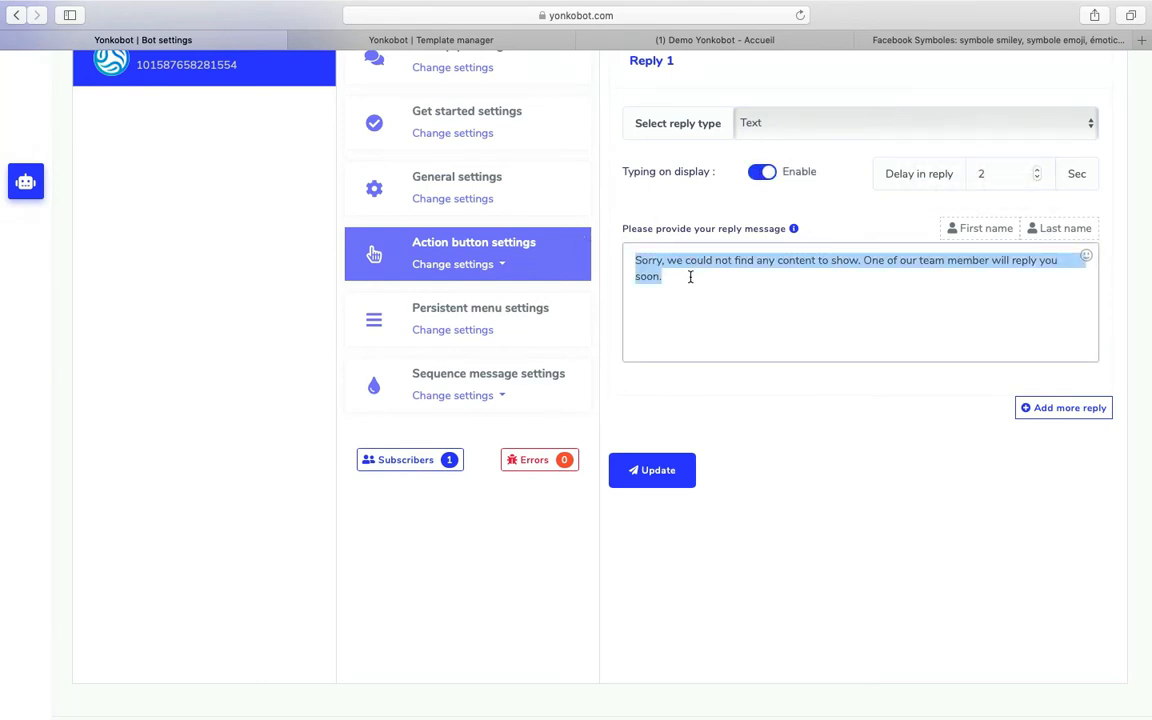
pyautogui.click(818, 124)
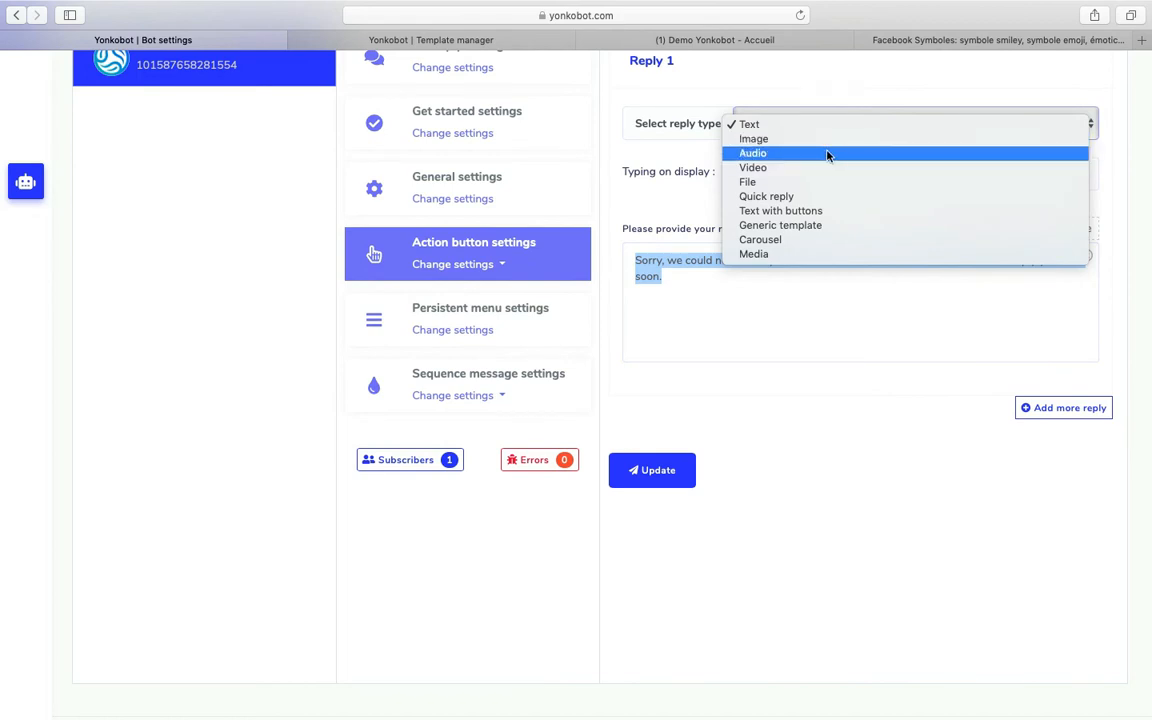
pyautogui.click(823, 302)
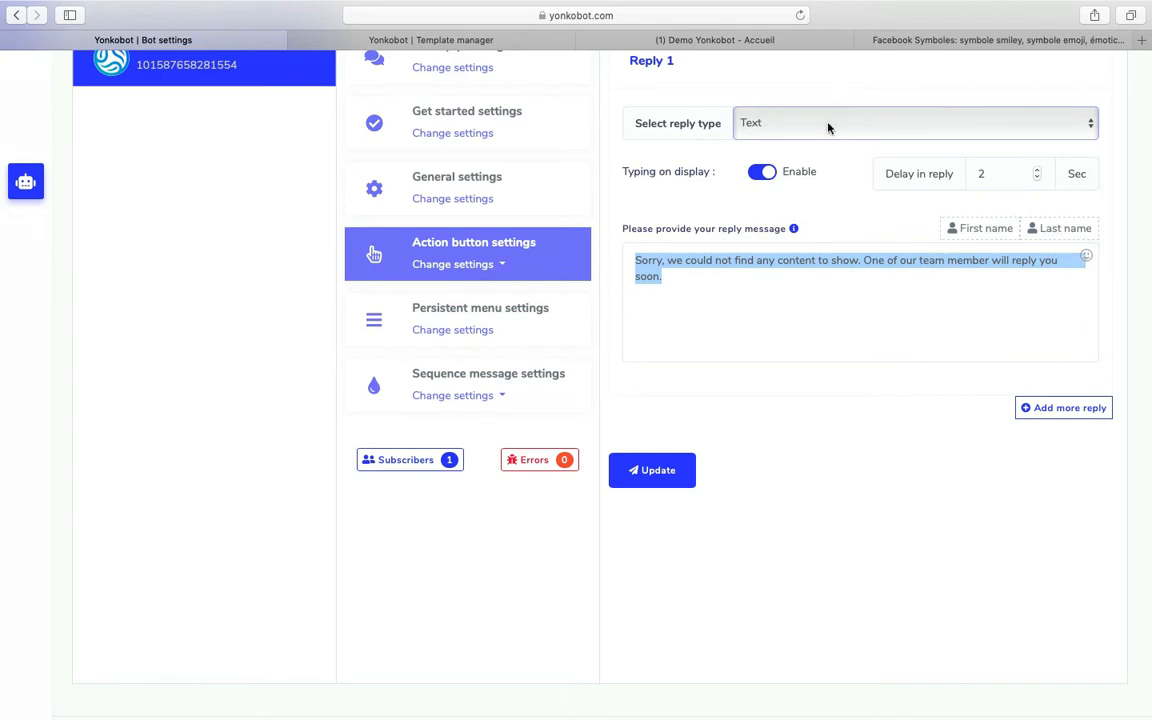
pyautogui.click(828, 123)
pyautogui.click(836, 211)
pyautogui.click(801, 274)
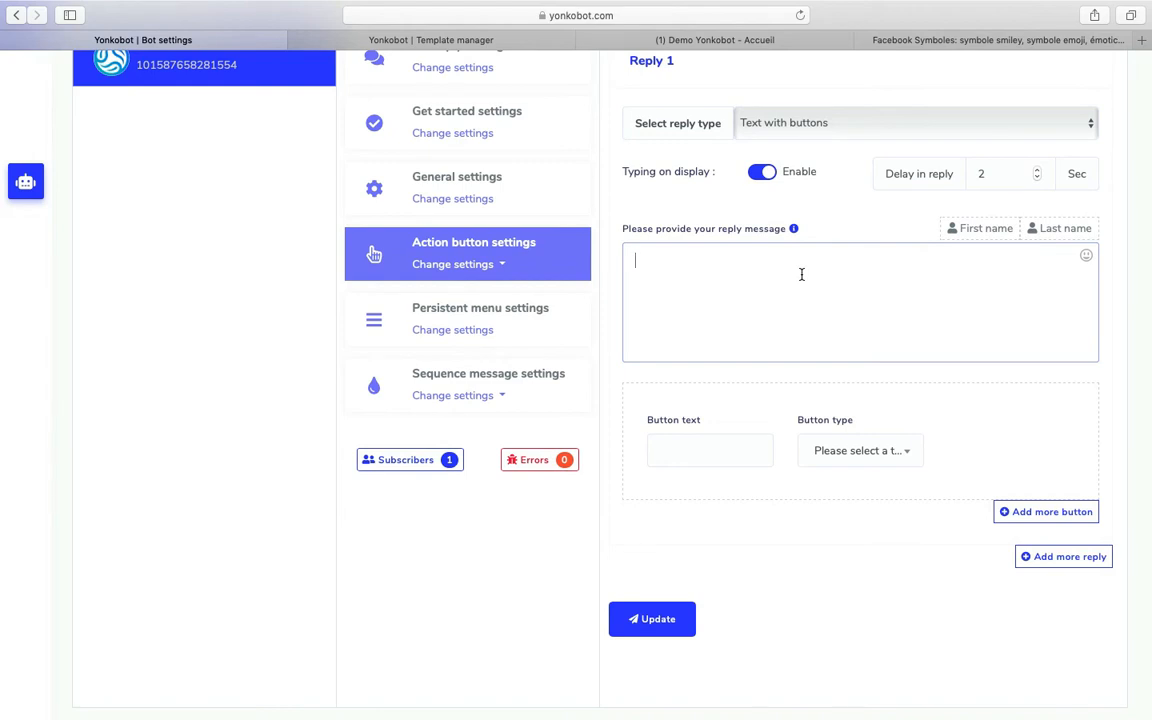
pyautogui.press('super+v')
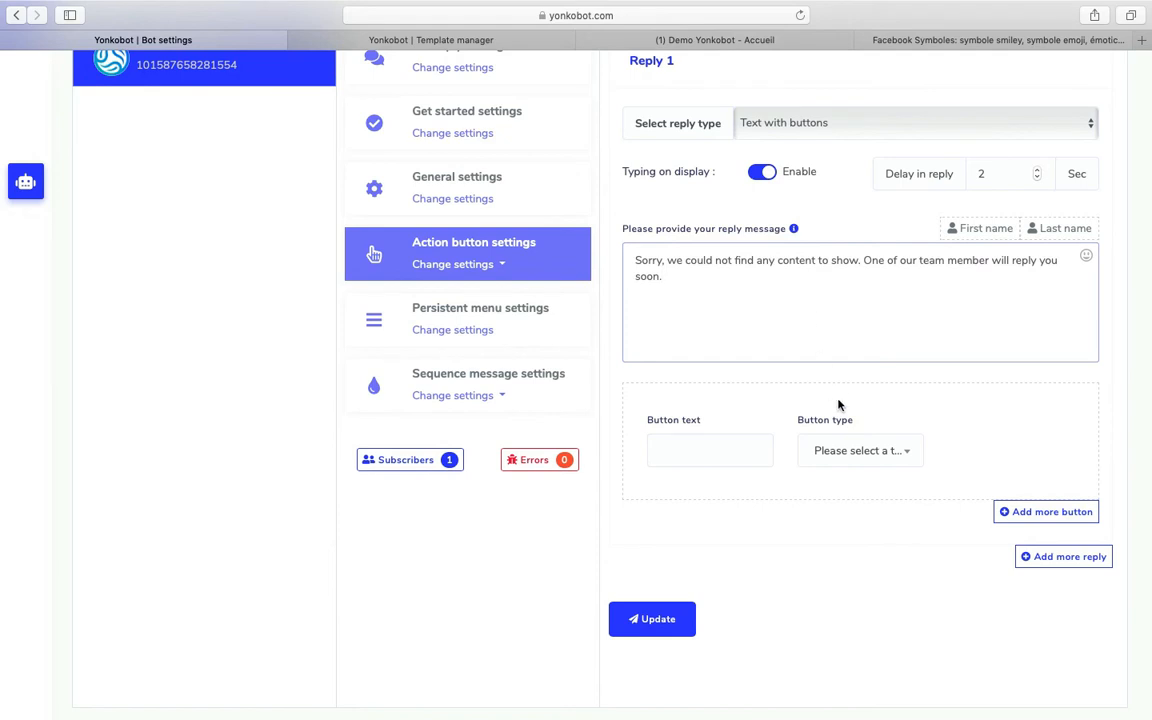
# Step: Configure the no match reply's button with the text "Humain" and the type Chat with human
pyautogui.click(727, 447)
pyautogui.write('Humain')
pyautogui.click(872, 458)
pyautogui.scroll(-6, 877, 530)
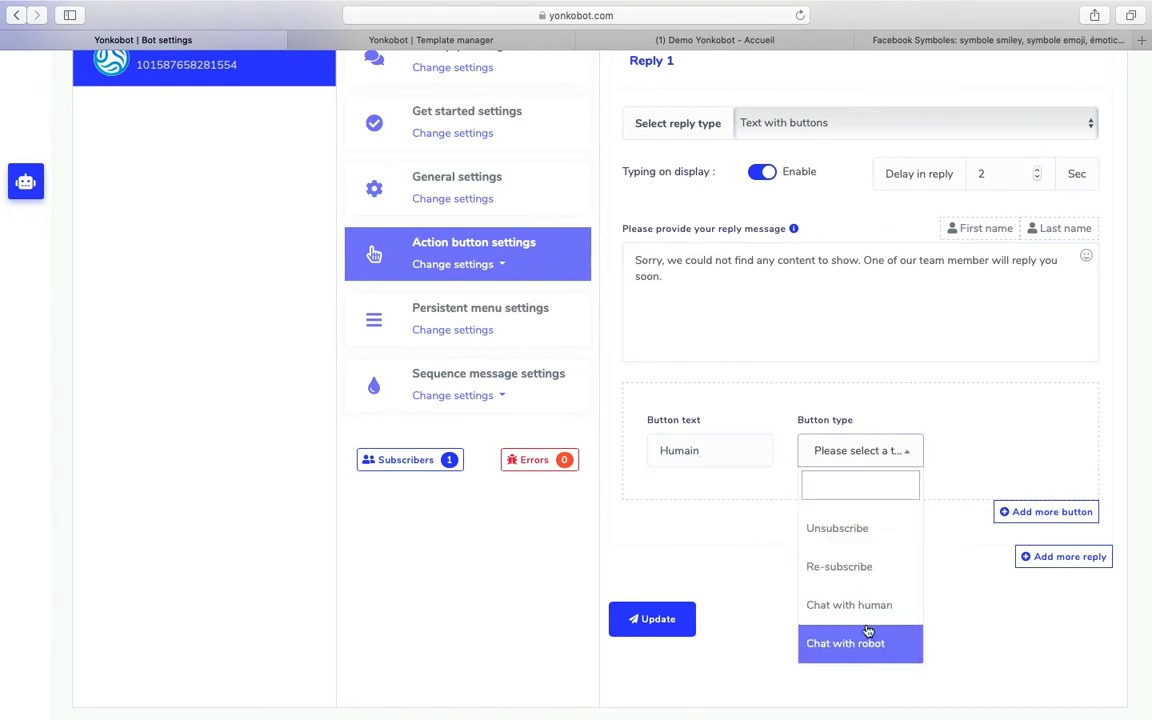
pyautogui.click(846, 607)
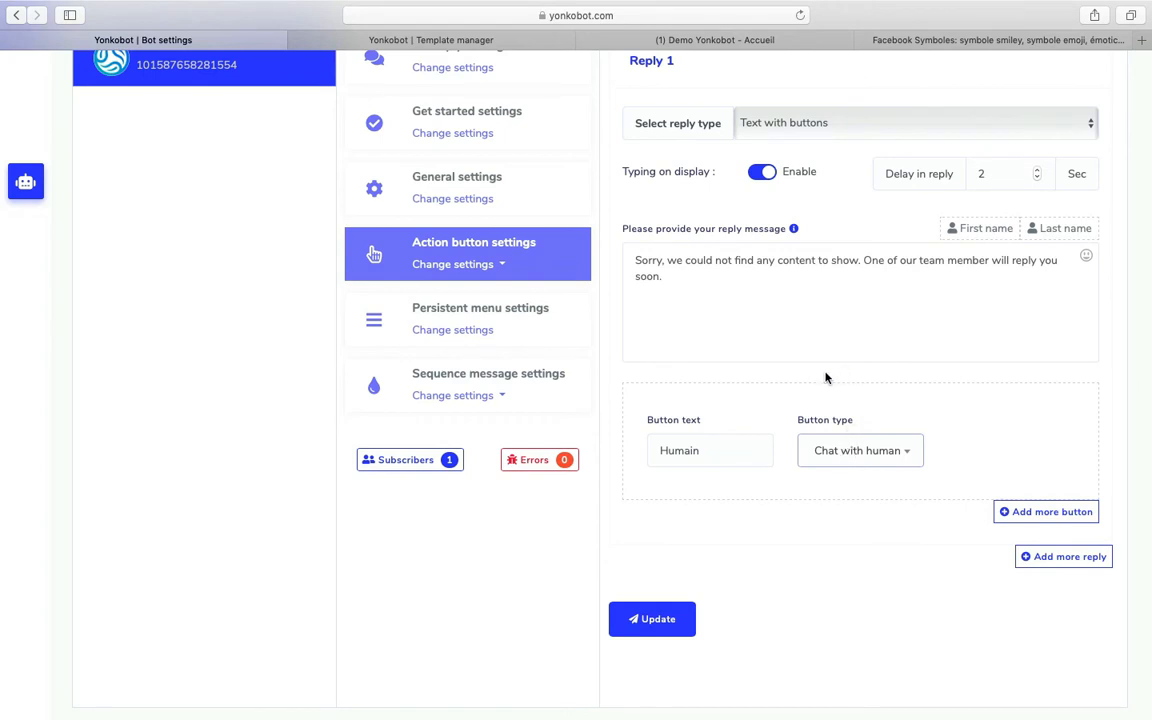
# Step: Review the no match template's title, reply message and button configuration
pyautogui.scroll(3, 833, 366)
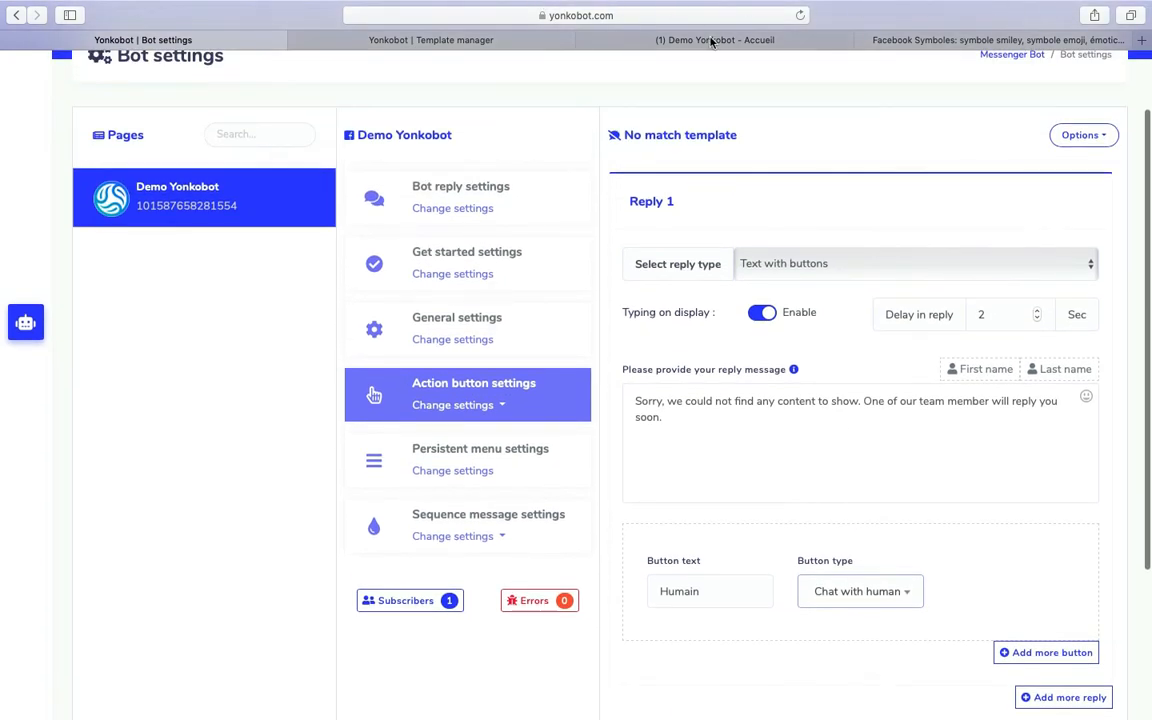
pyautogui.moveTo(776, 139); pyautogui.dragTo(603, 140)
pyautogui.click(752, 149)
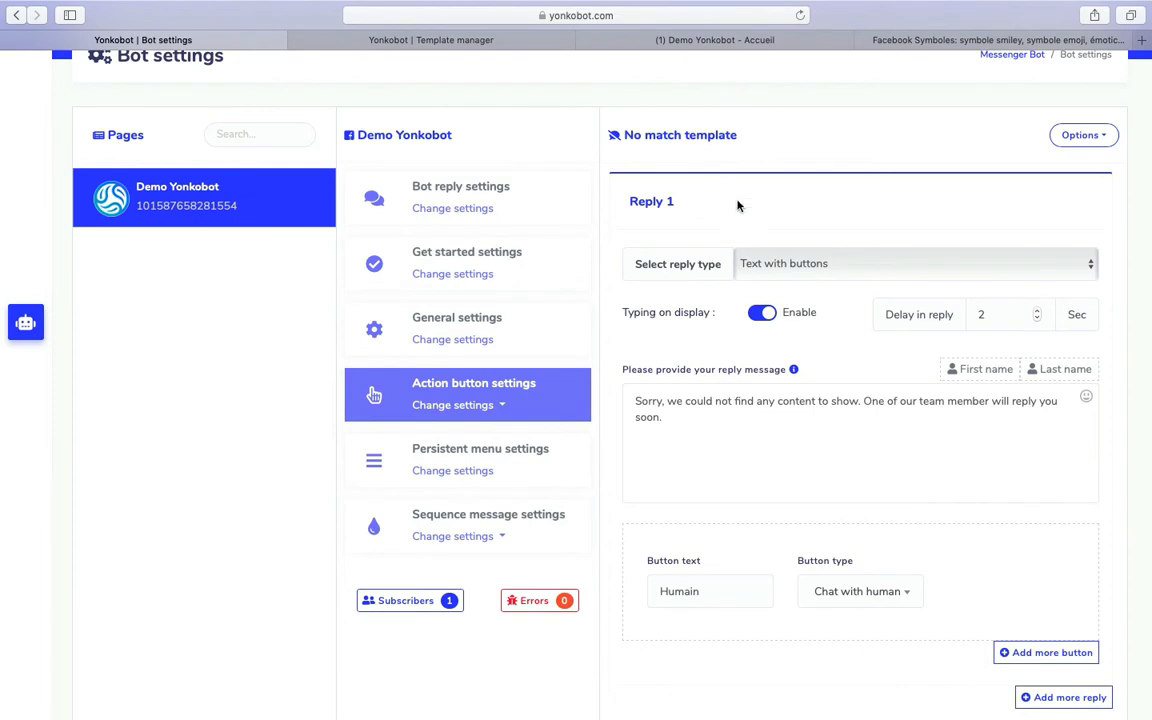
pyautogui.moveTo(715, 447); pyautogui.dragTo(621, 374)
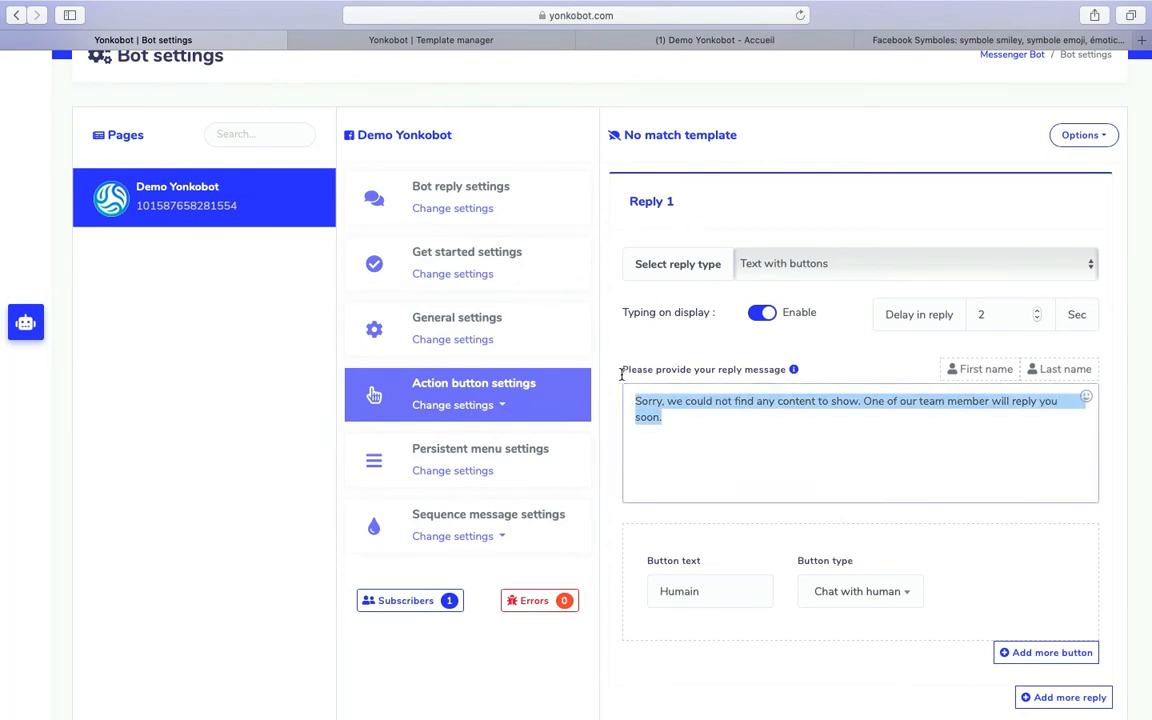
pyautogui.scroll(-2, 712, 429)
pyautogui.click(720, 404)
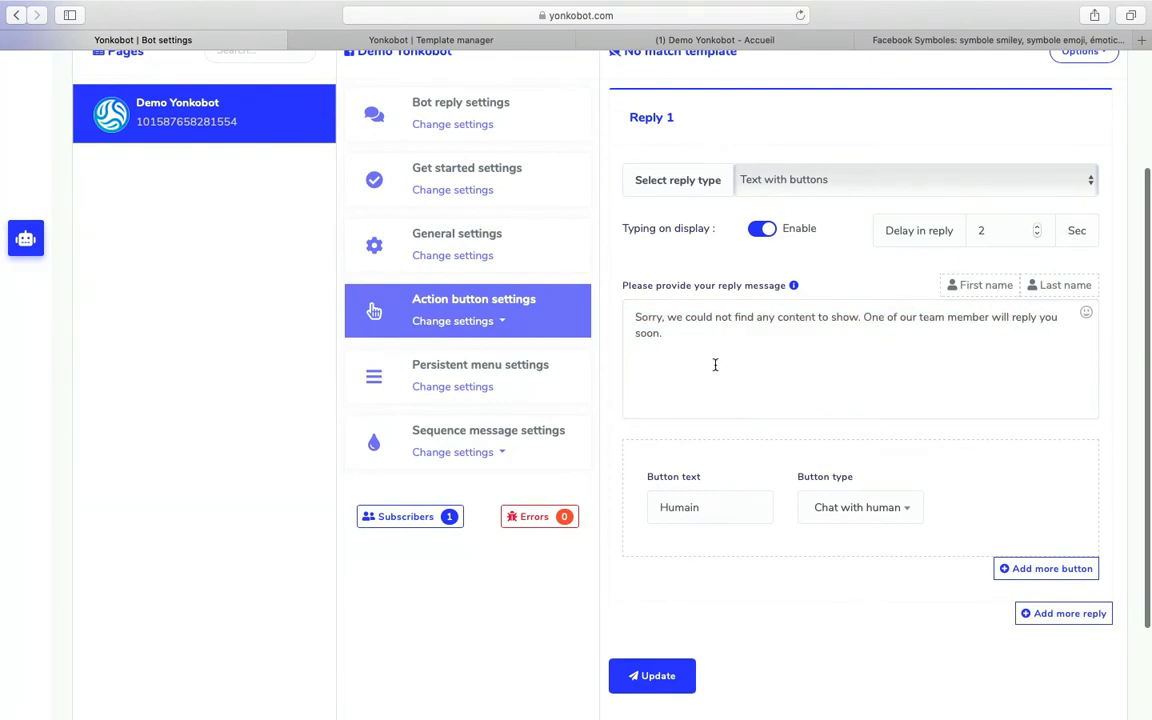
pyautogui.moveTo(702, 352); pyautogui.dragTo(620, 303)
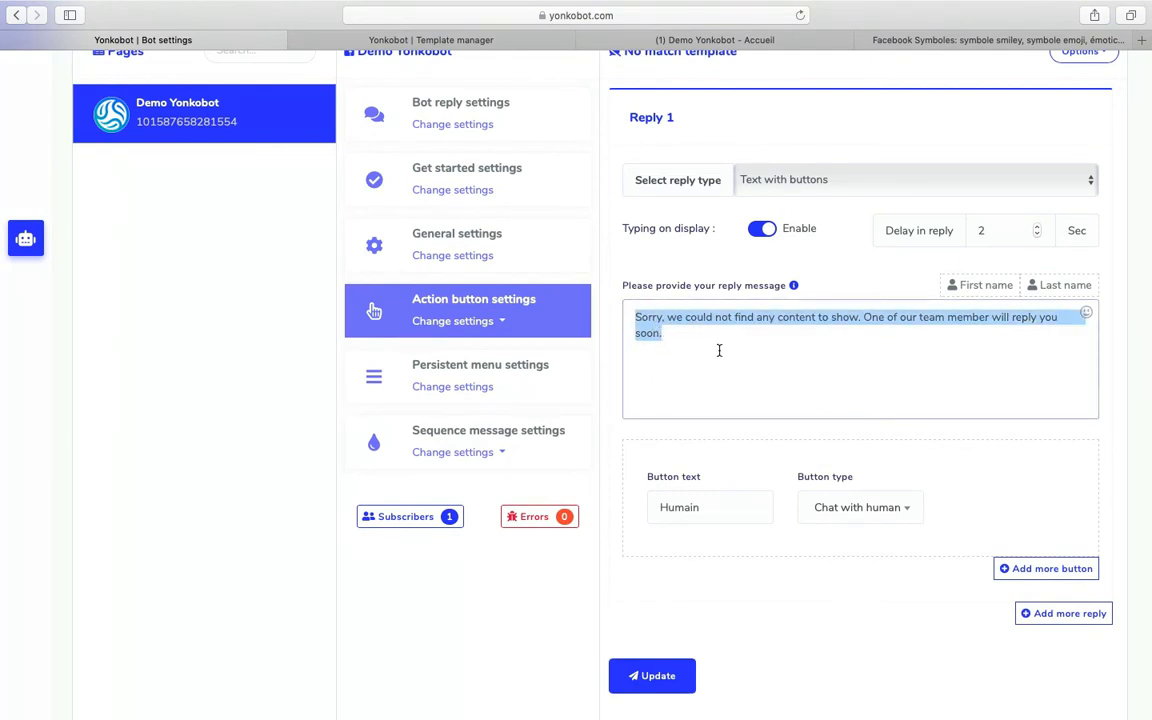
pyautogui.scroll(4, 718, 350)
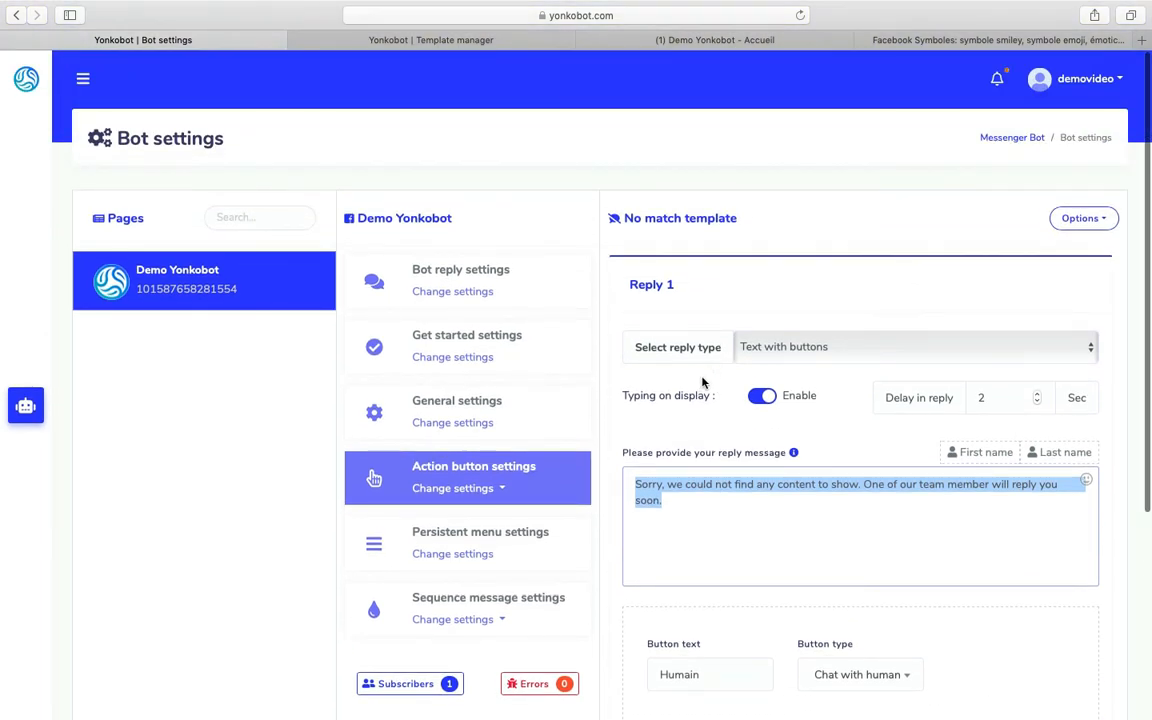
pyautogui.scroll(-4, 725, 440)
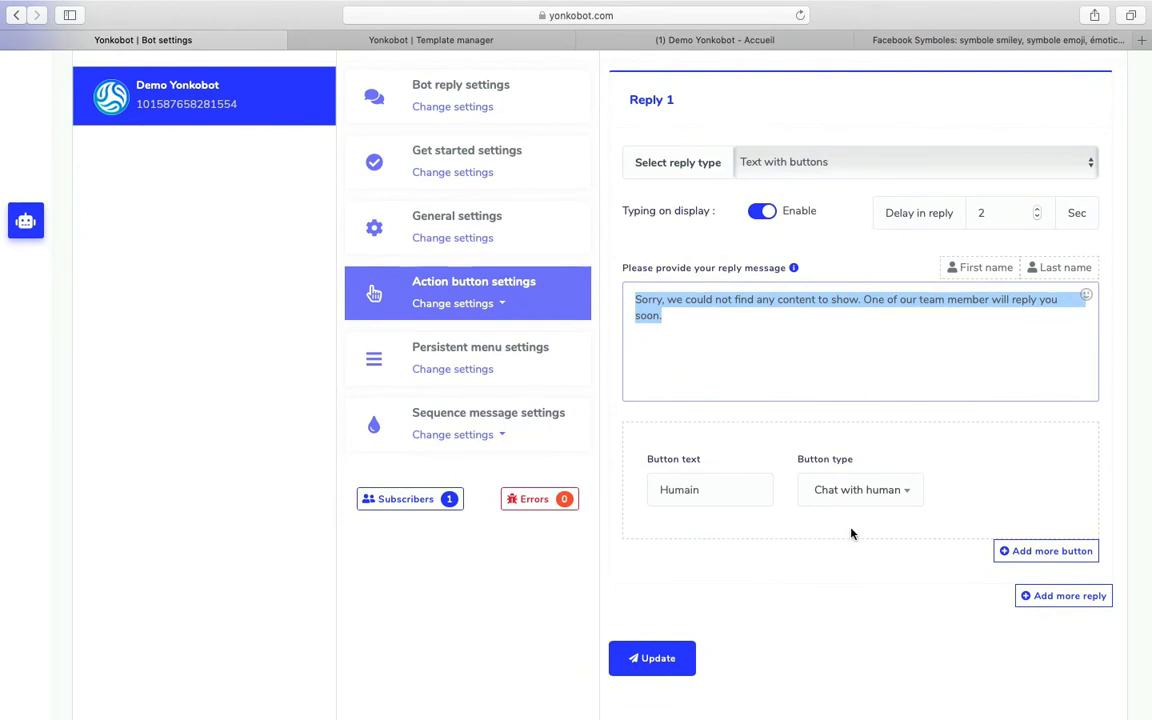
pyautogui.click(900, 357)
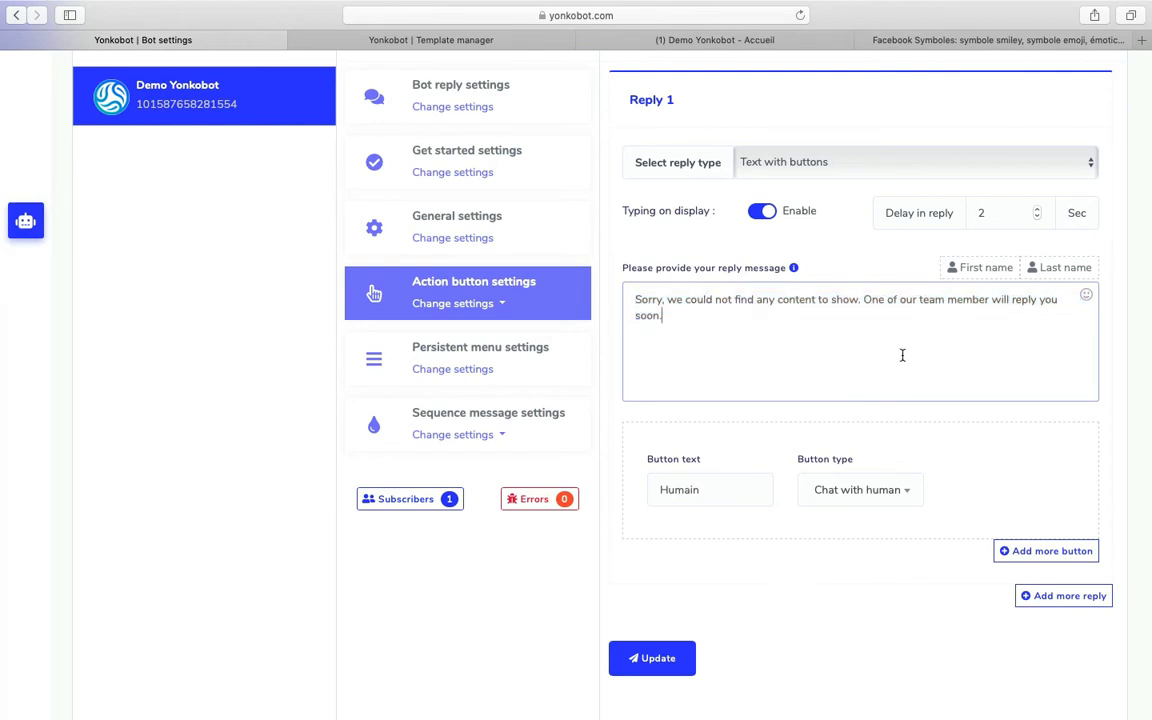
pyautogui.moveTo(761, 339); pyautogui.dragTo(562, 236)
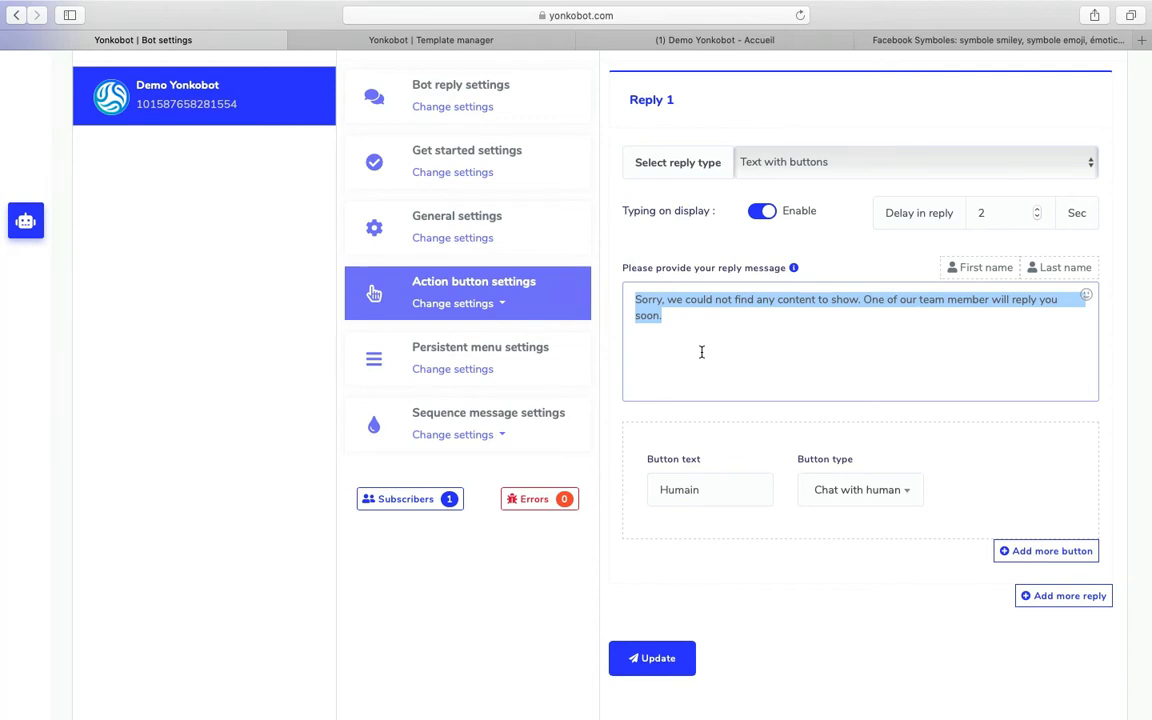
# Step: Save the updated no match template and dismiss the confirmation
pyautogui.click(800, 235)
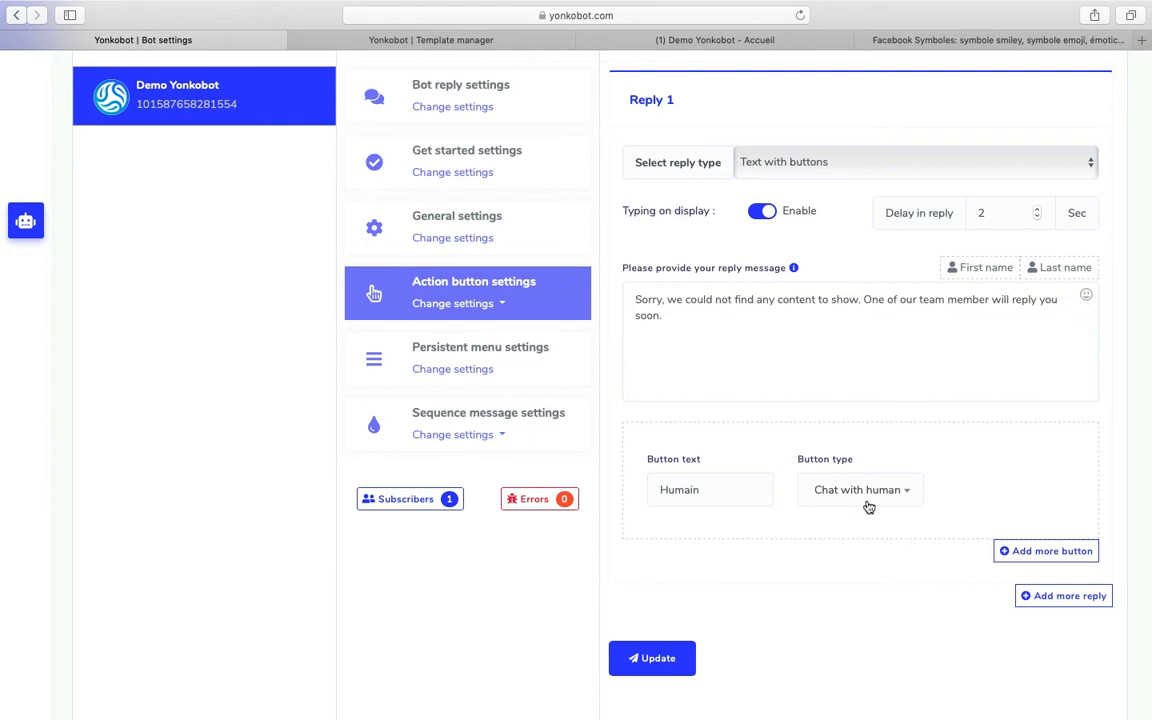
pyautogui.click(655, 662)
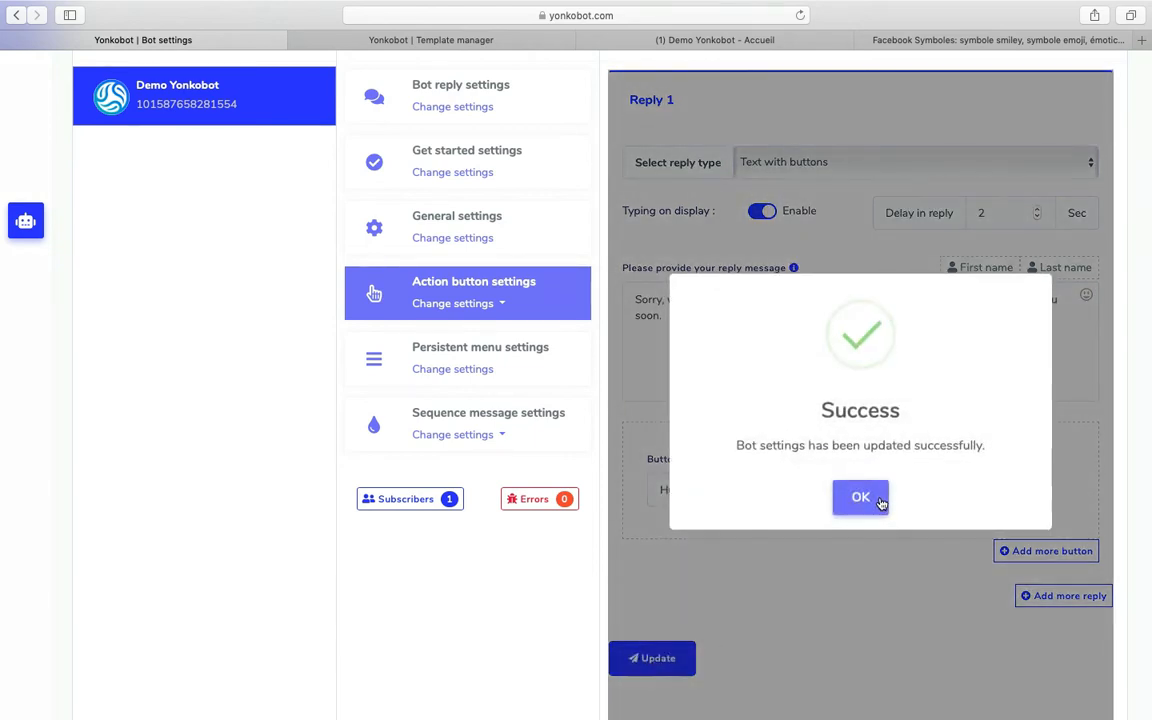
pyautogui.click(882, 503)
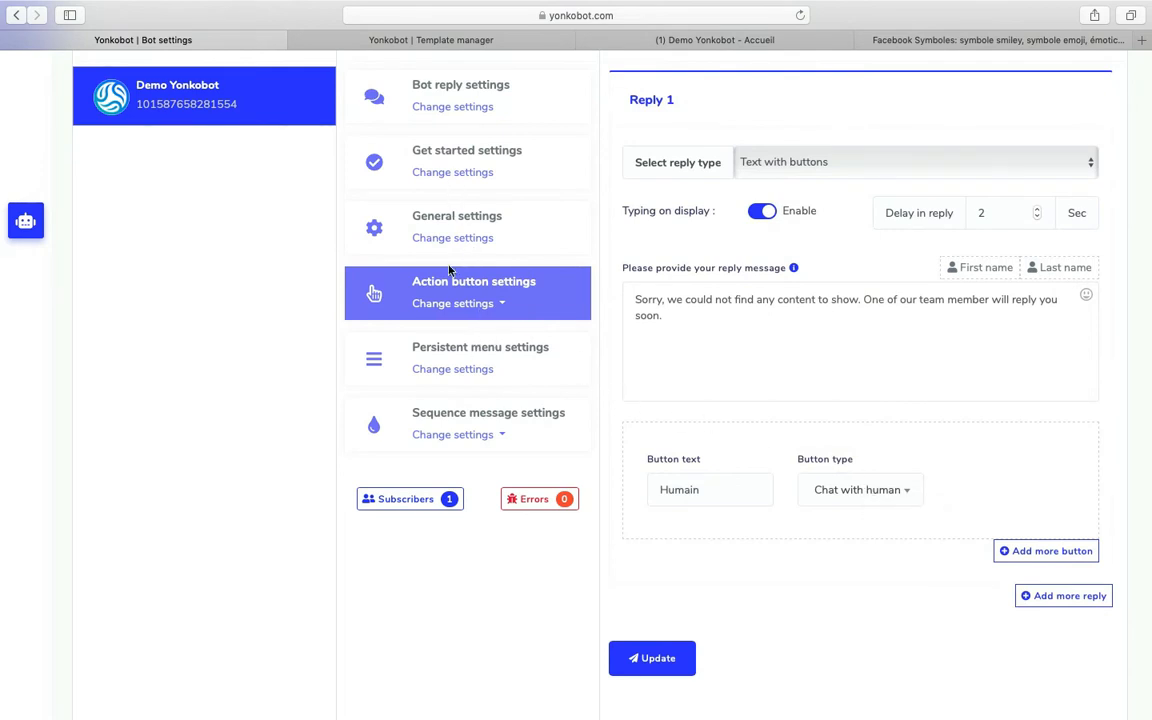
# Step: Open the Chat with human template, enable typing on display, and set its reply delay to 2 seconds
pyautogui.click(461, 311)
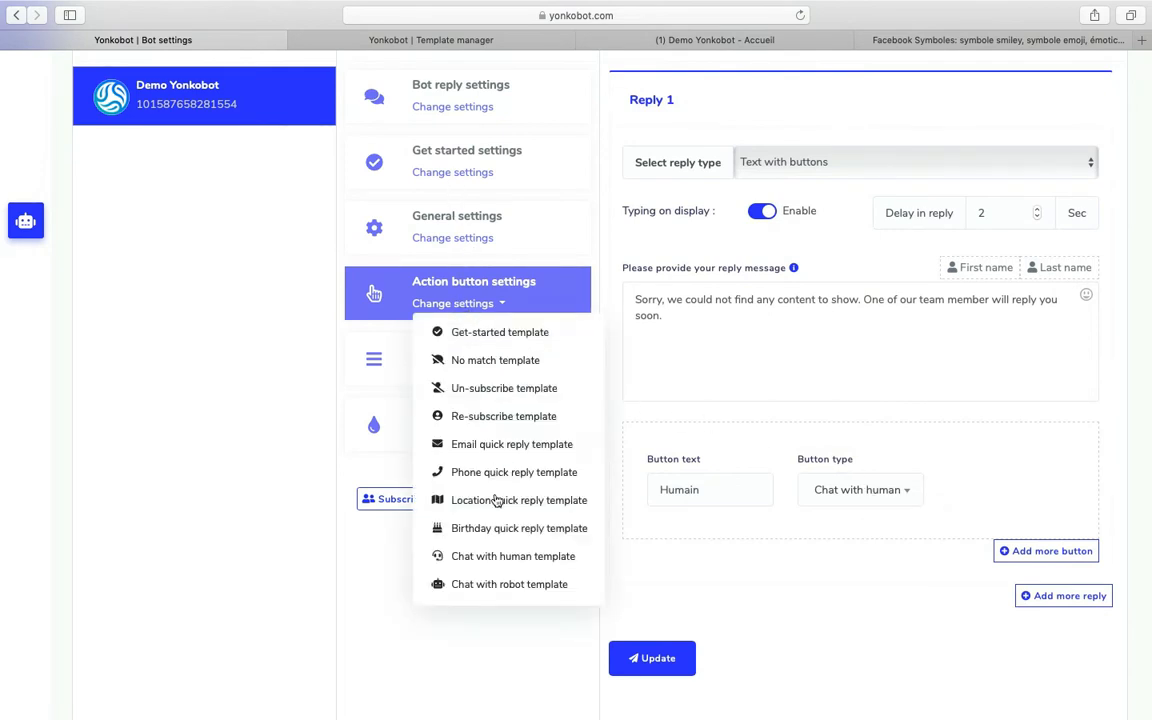
pyautogui.click(509, 559)
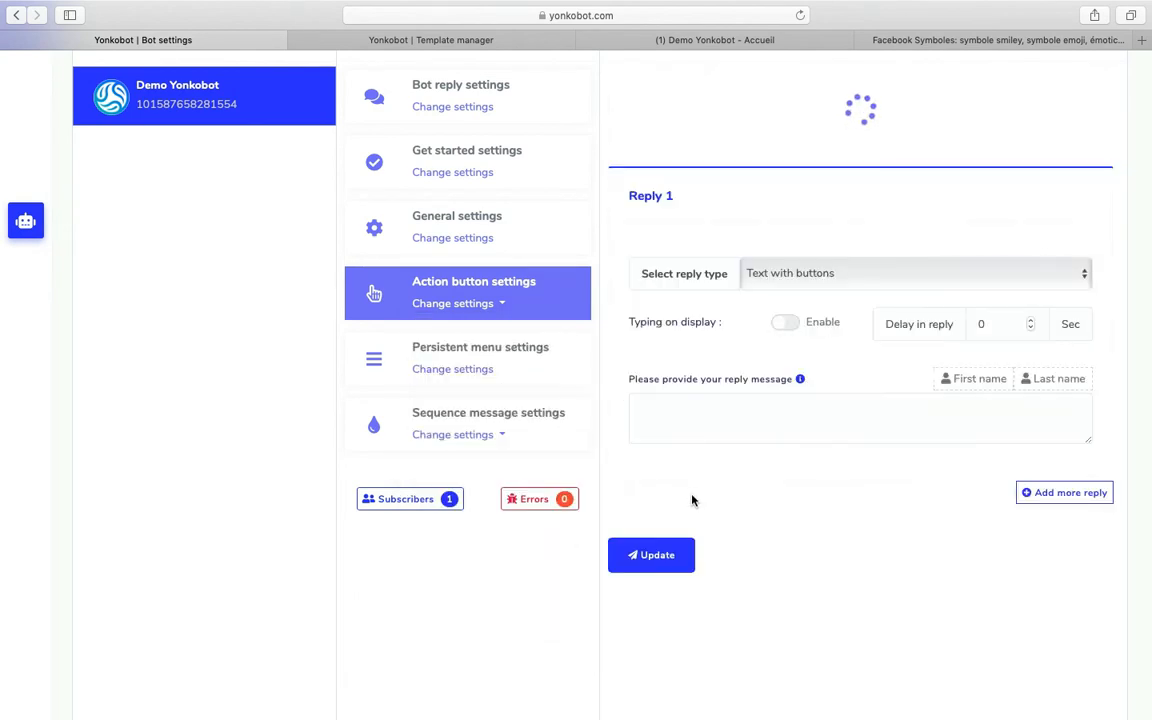
pyautogui.moveTo(967, 375); pyautogui.dragTo(587, 316)
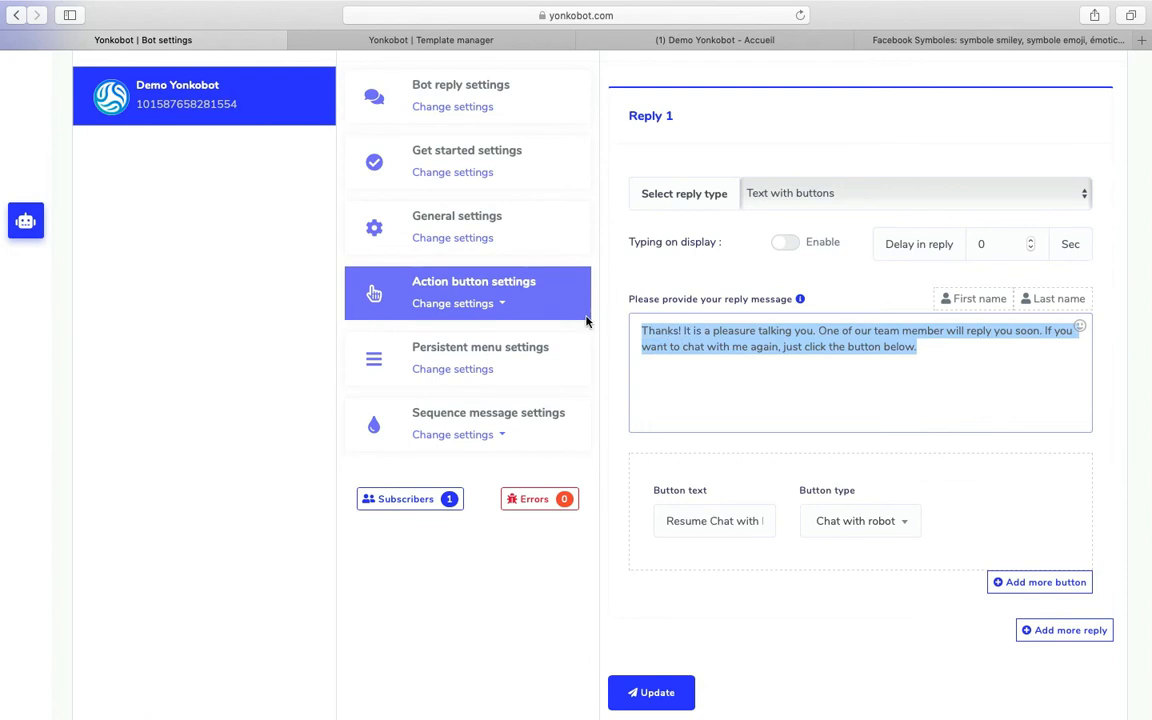
pyautogui.click(795, 242)
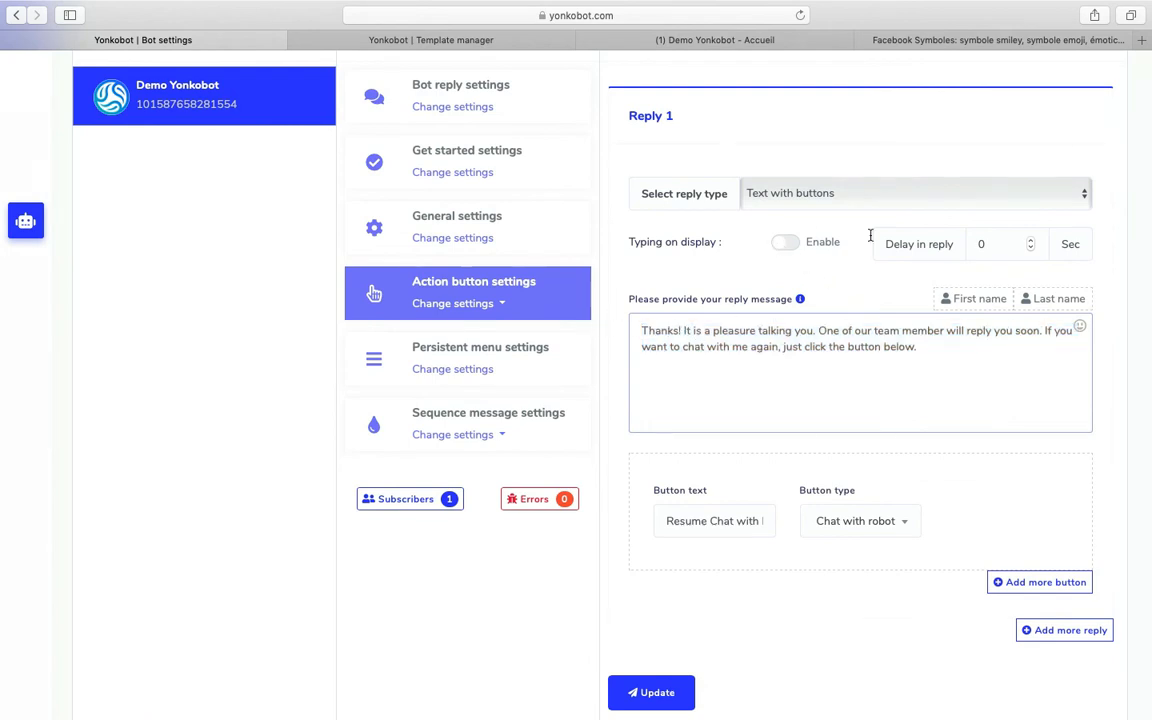
pyautogui.click(1031, 244)
pyautogui.write('2')
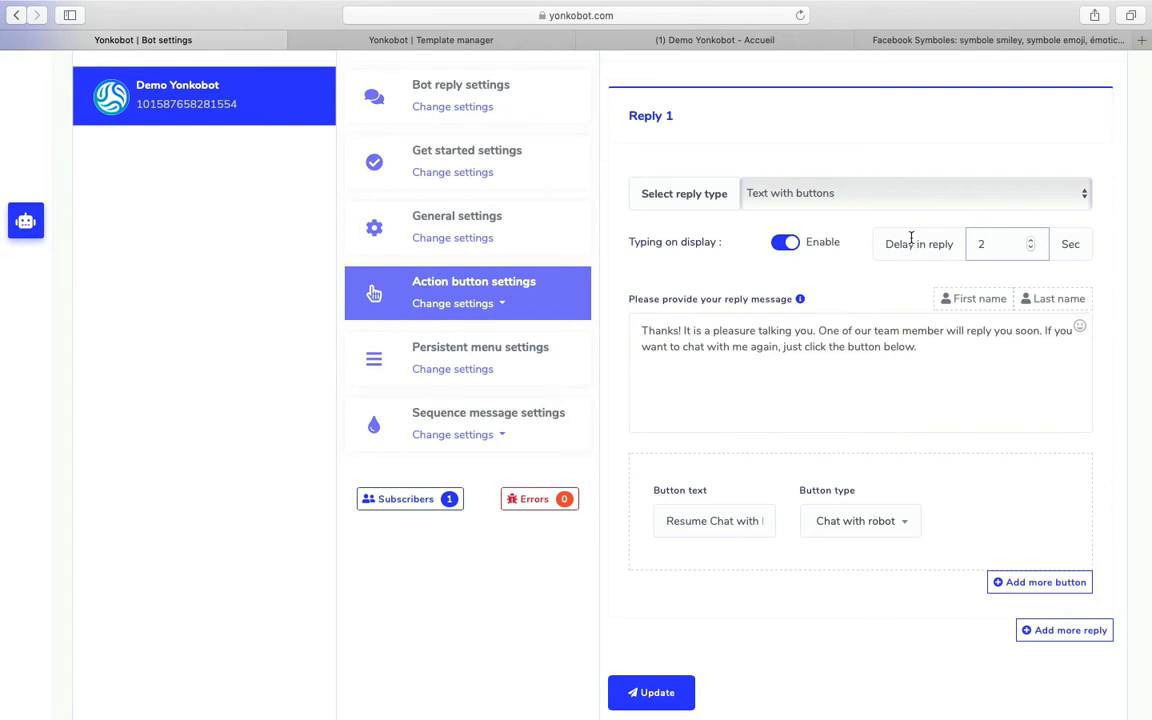
# Step: Append the sunglasses smiley emoji to the end of the Chat with human reply message and save the template
pyautogui.click(969, 353)
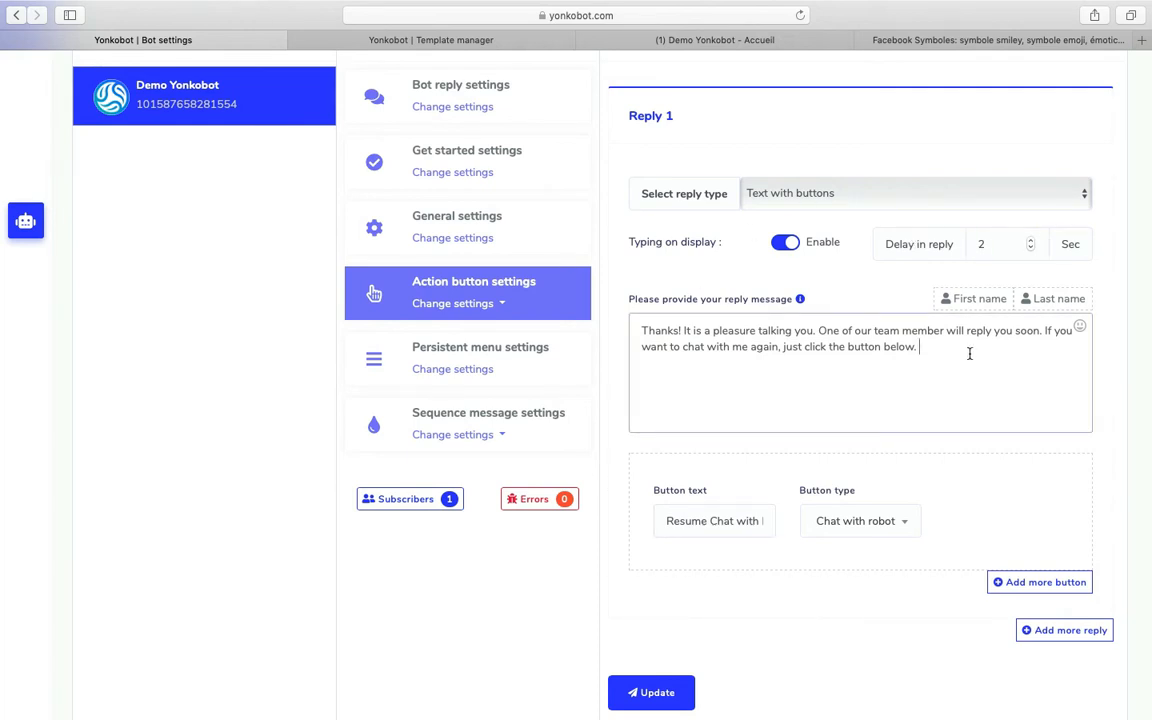
pyautogui.click(1079, 326)
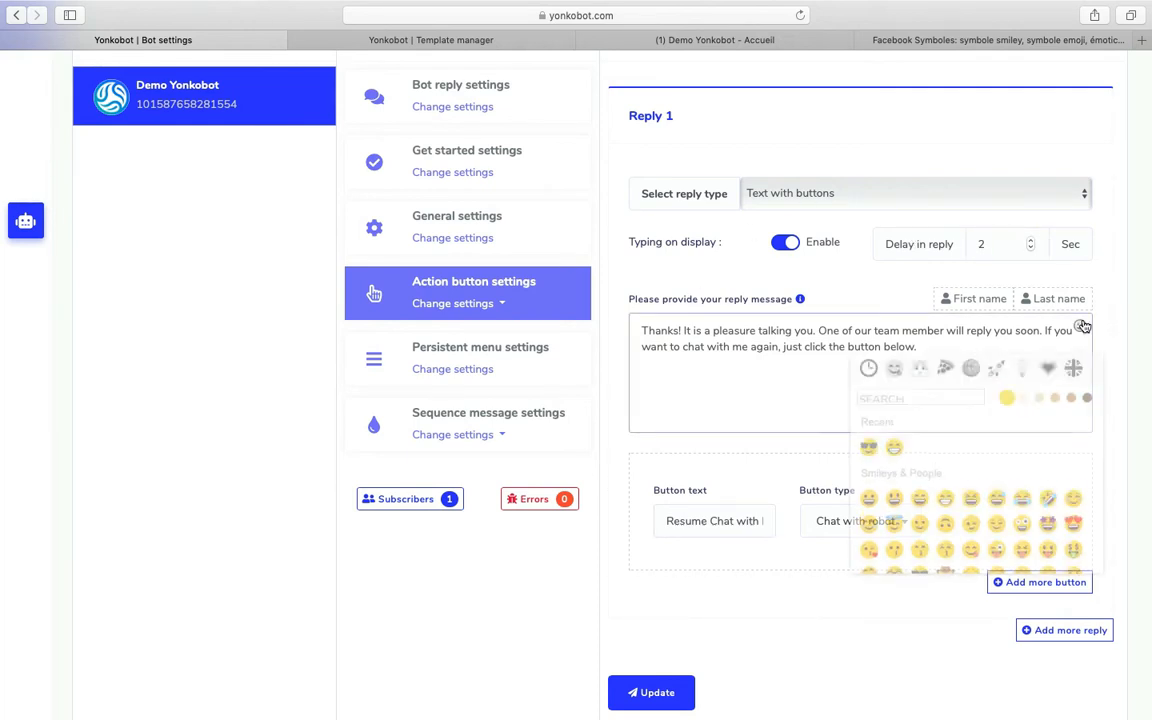
pyautogui.click(868, 440)
pyautogui.click(631, 690)
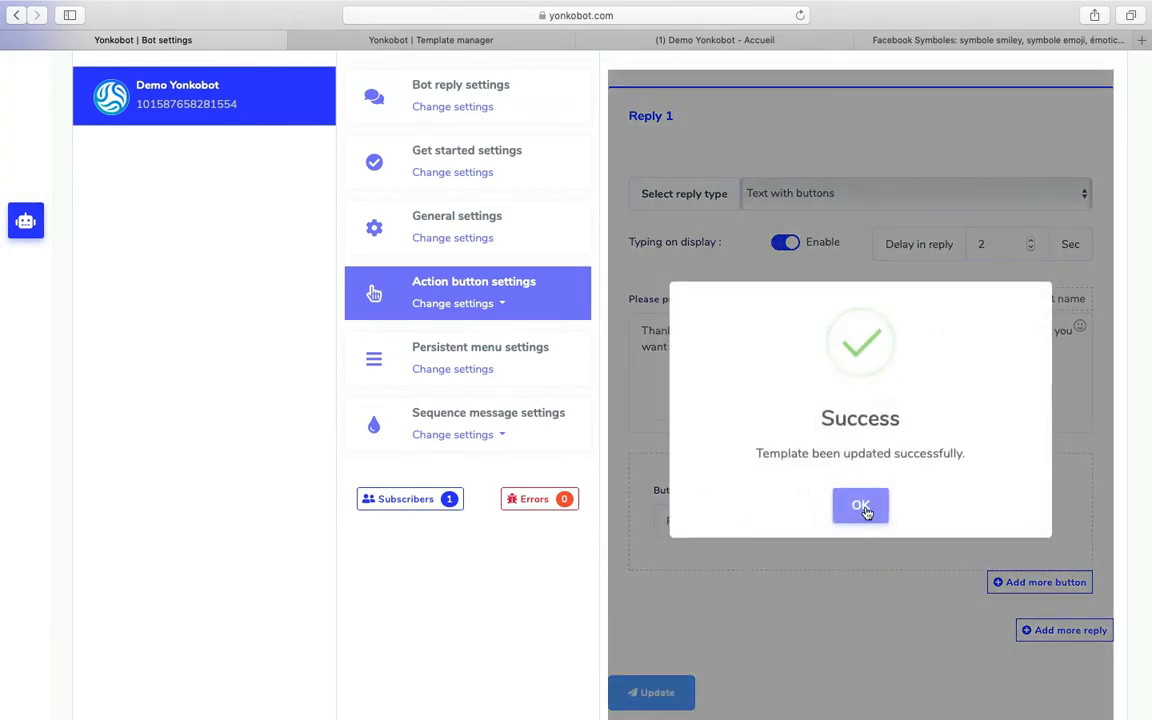
pyautogui.click(862, 507)
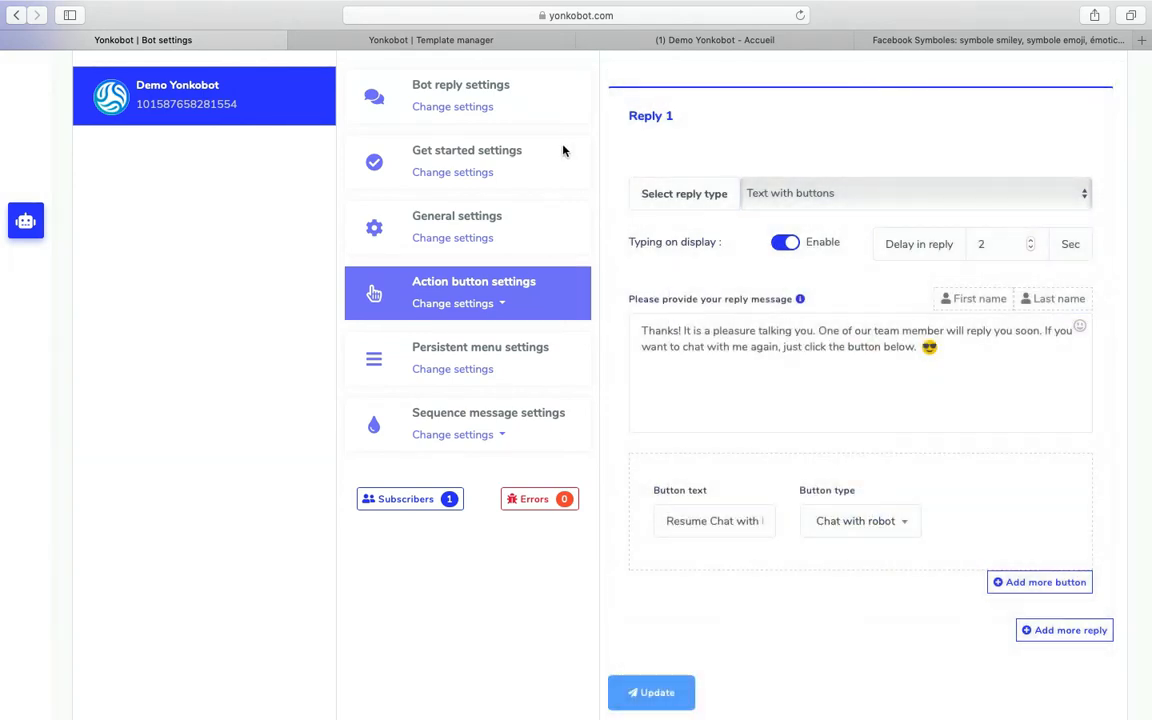
# Step: Switch to the Demo Yonkobot Facebook chat, review the earlier no-match reply, and choose the Produits reply in the conversation
pyautogui.click(498, 42)
pyautogui.click(714, 40)
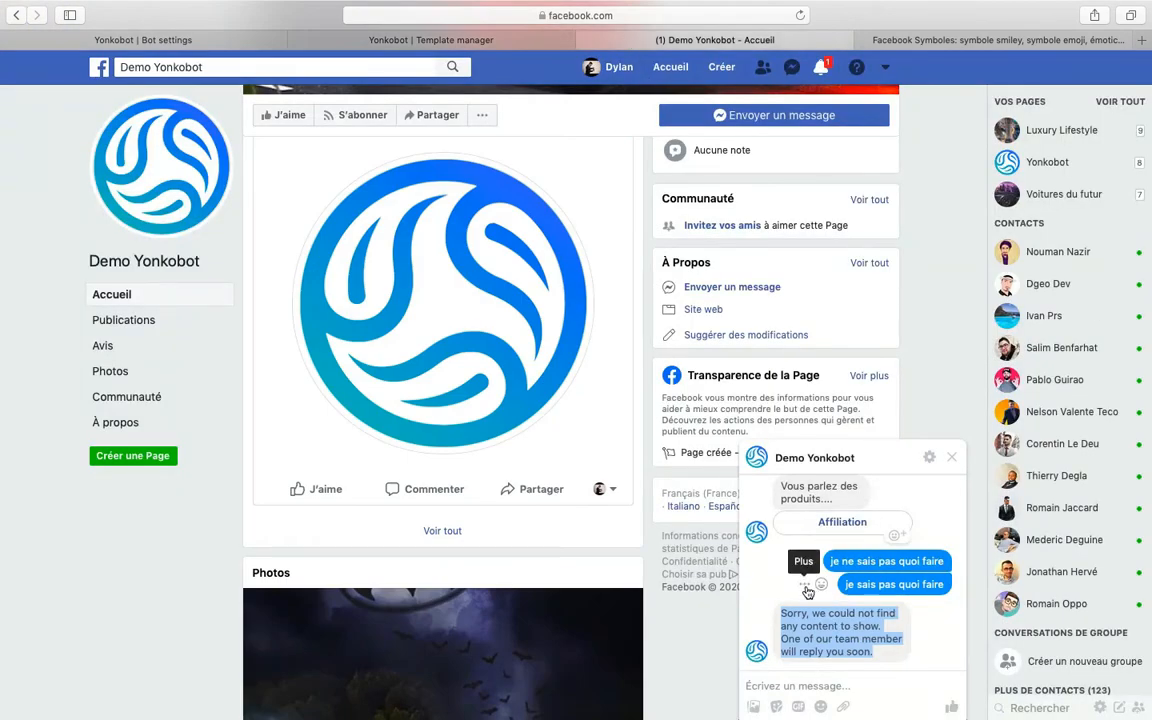
pyautogui.click(805, 586)
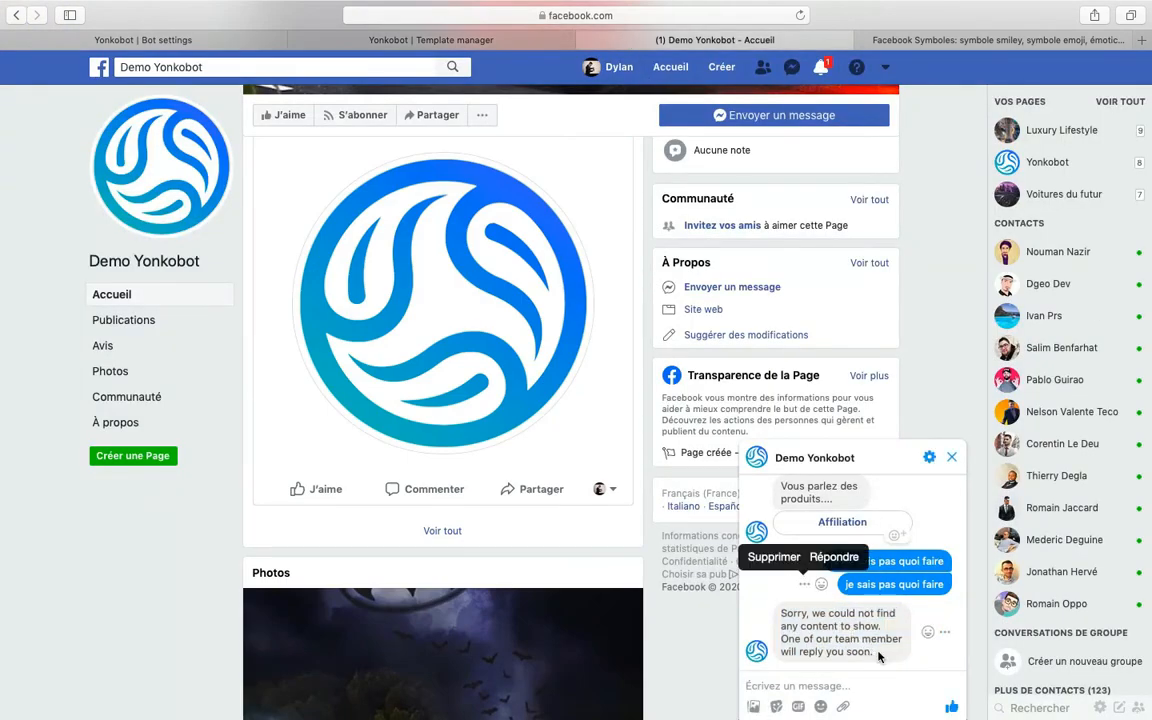
pyautogui.moveTo(880, 656); pyautogui.dragTo(783, 618)
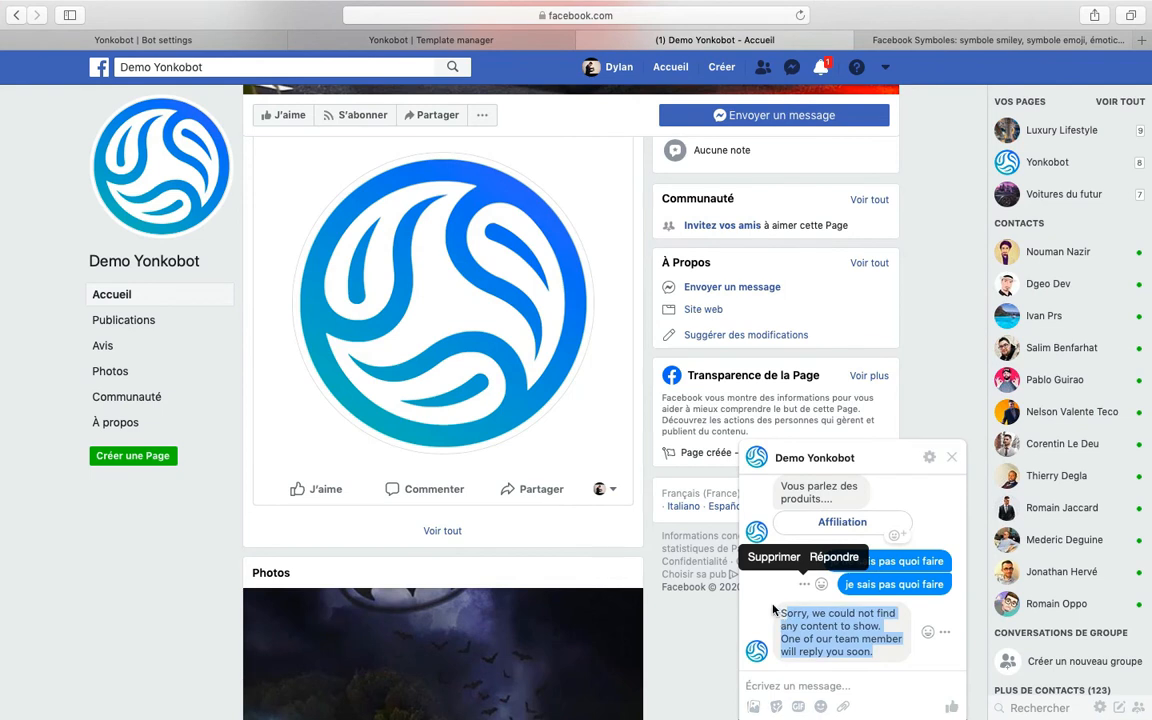
pyautogui.click(778, 608)
pyautogui.scroll(2, 800, 607)
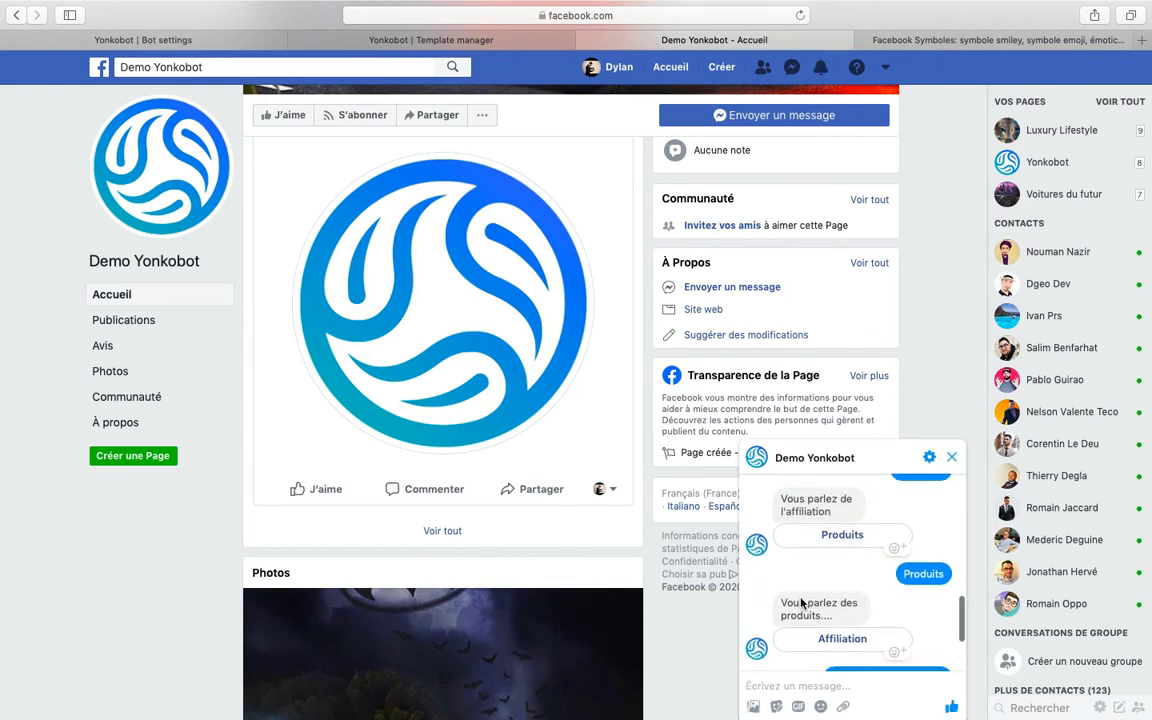
pyautogui.click(840, 533)
pyautogui.scroll(-1, 829, 680)
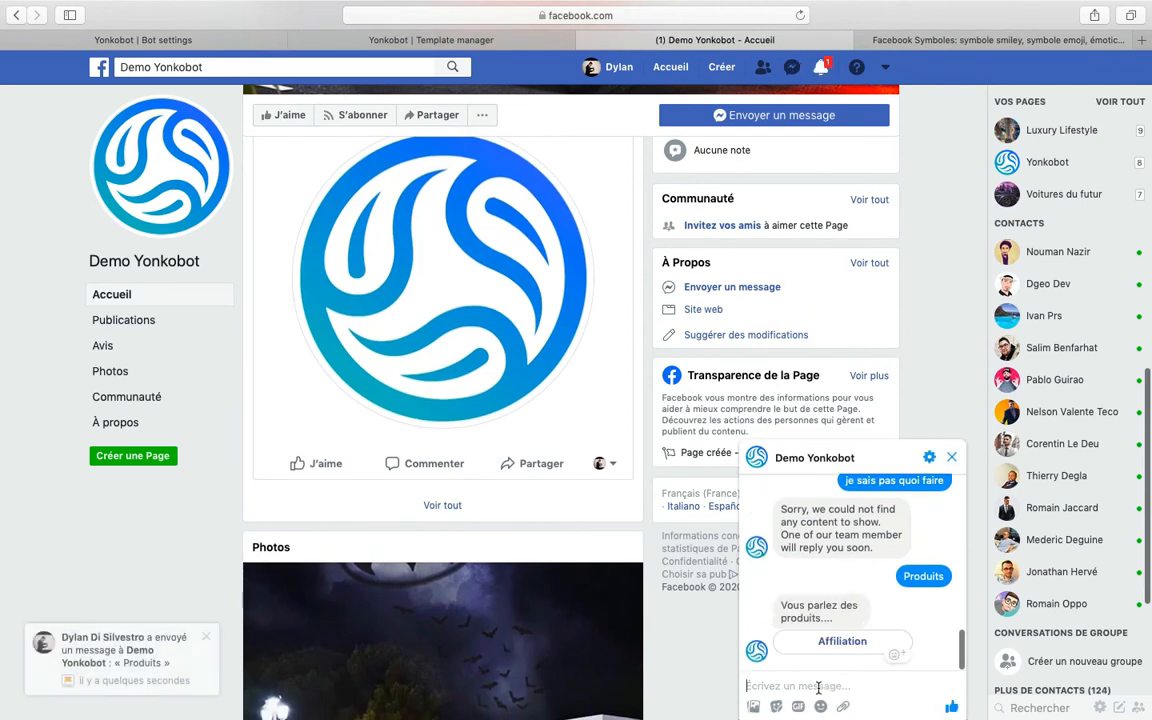
# Step: Send the unmatched message "fwndwdhw", choose the Humain reply, and read the bot's human handover message
pyautogui.write('fwndwdhw')
pyautogui.press('Return')
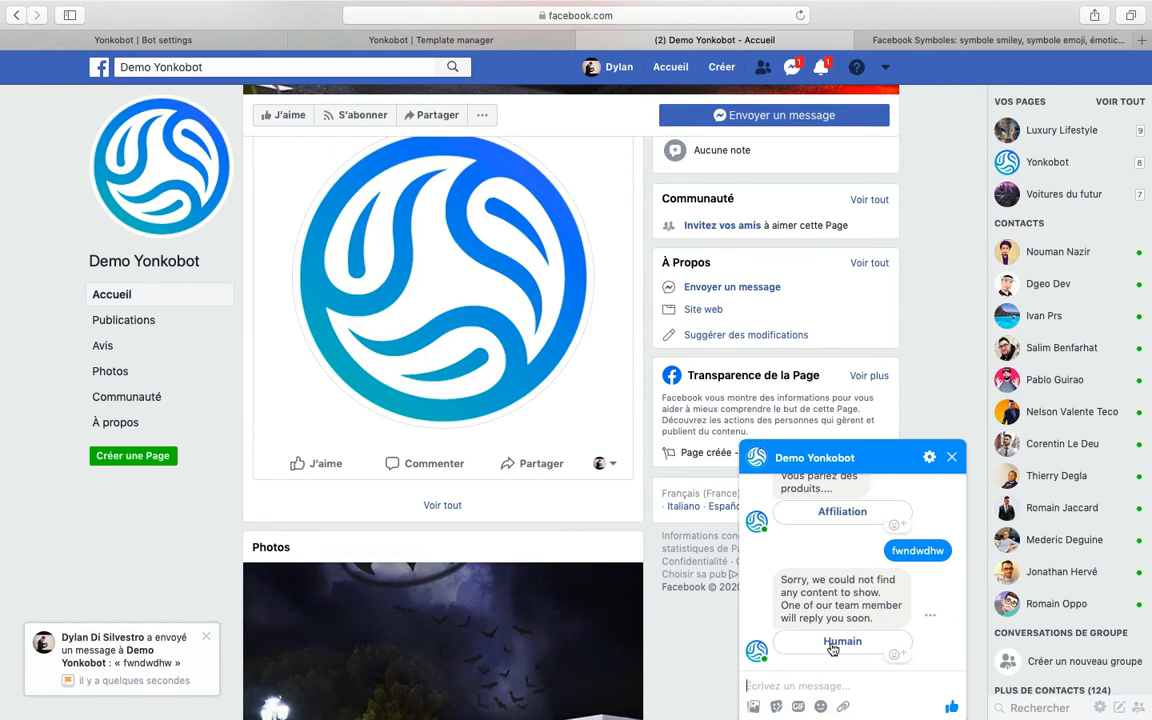
pyautogui.click(832, 642)
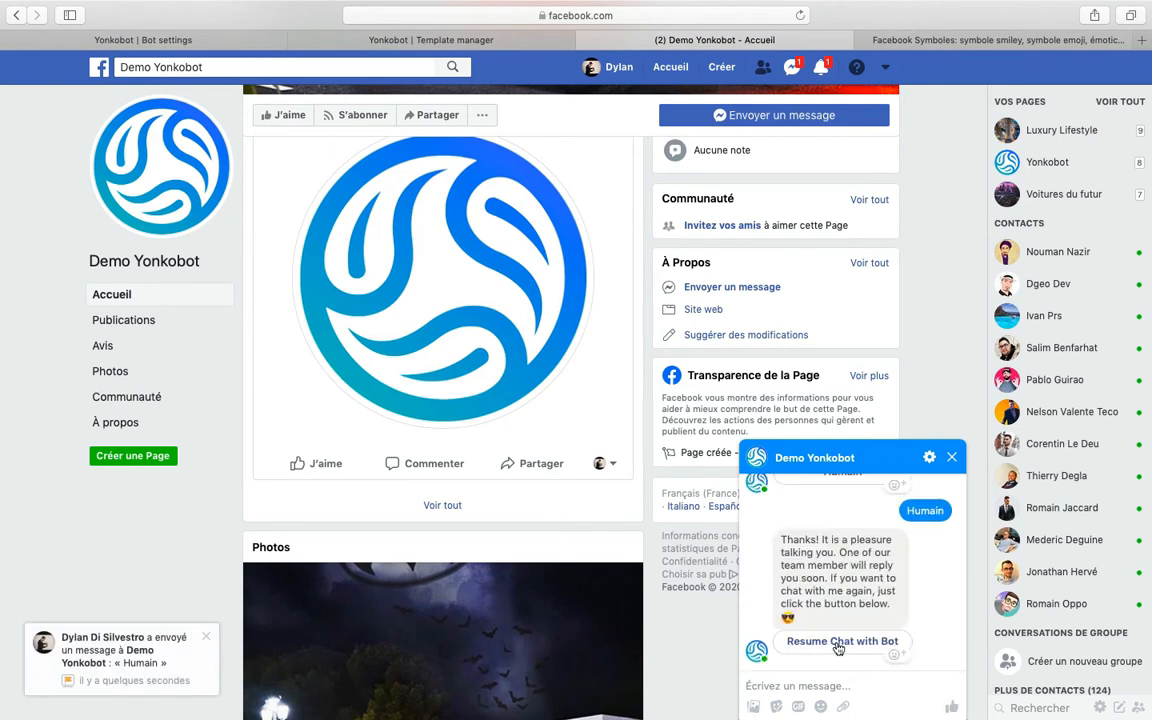
pyautogui.moveTo(779, 538); pyautogui.dragTo(843, 619)
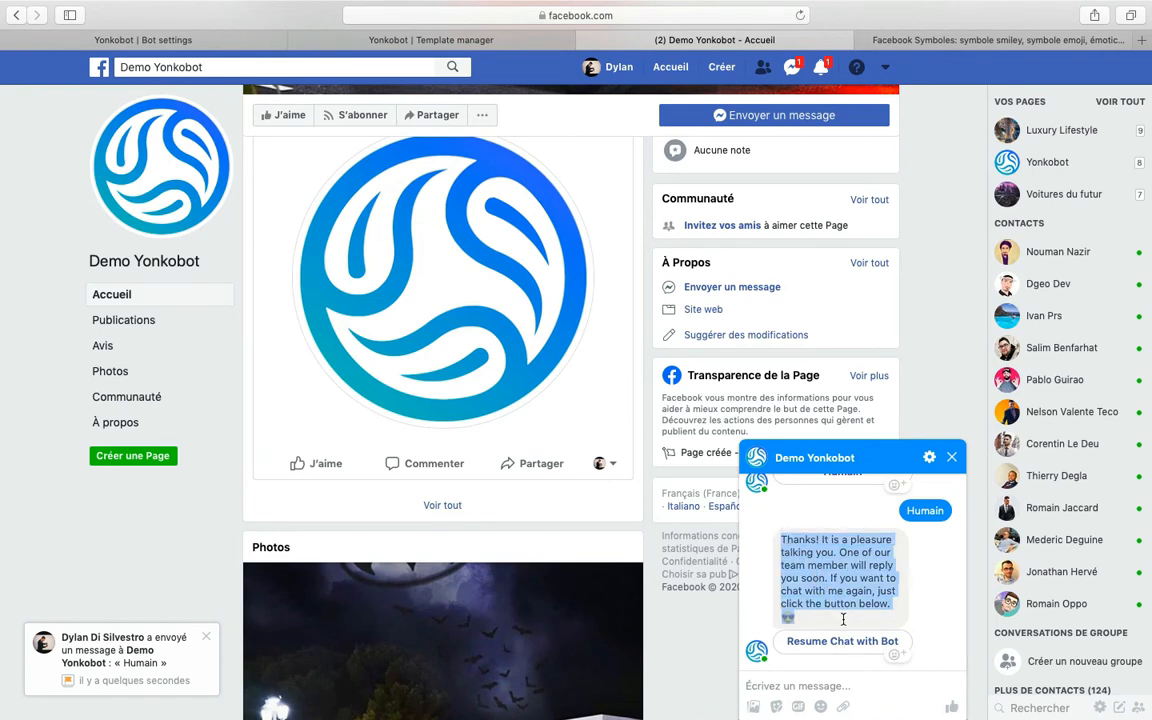
pyautogui.click(931, 609)
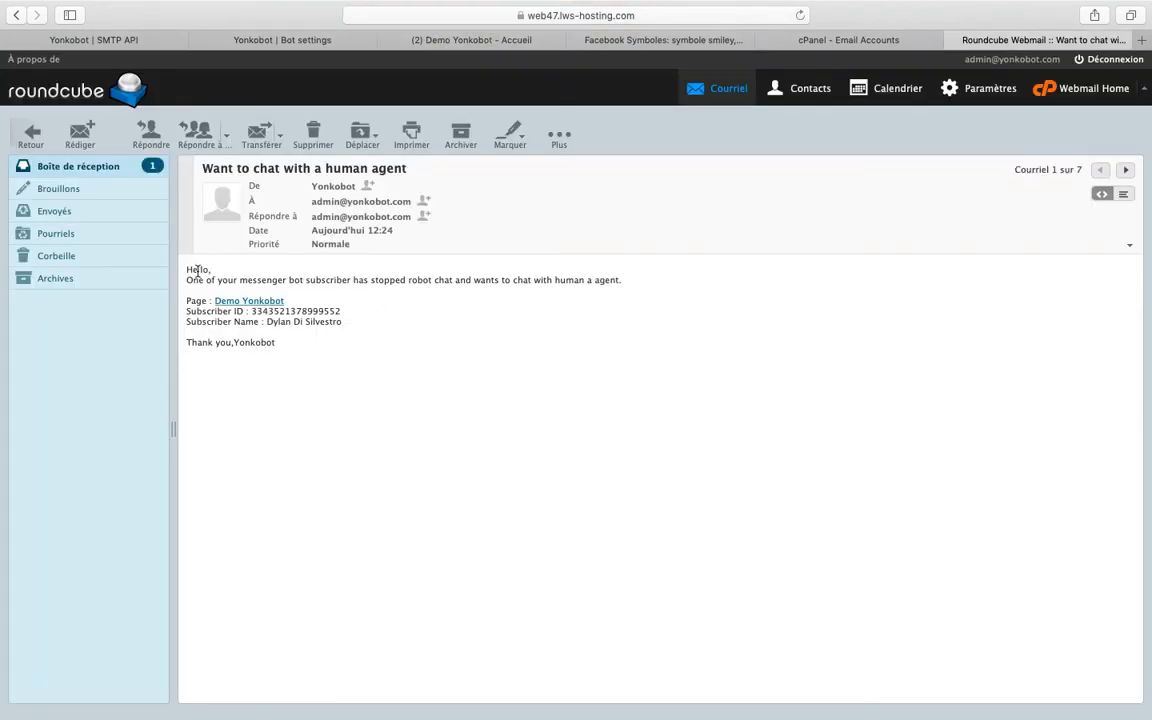
# Step: Read the "Want to chat with a human agent" e-mail in Roundcube, including its page and subscriber details
pyautogui.moveTo(185, 267); pyautogui.dragTo(598, 290)
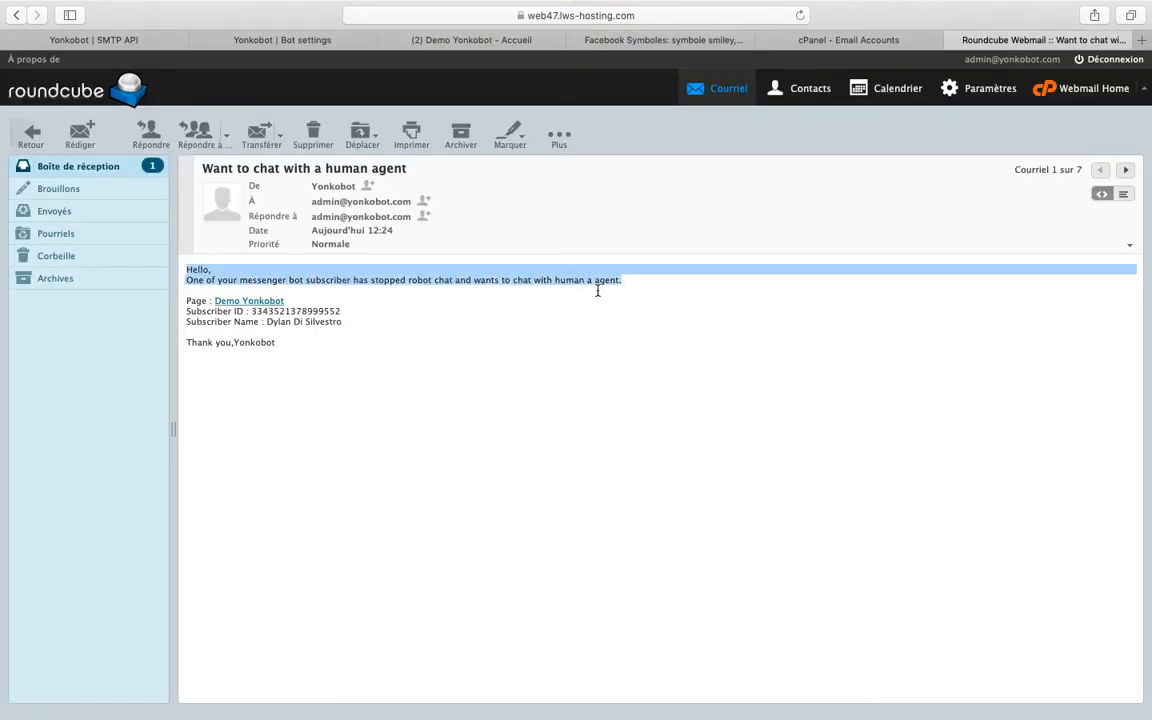
pyautogui.click(543, 306)
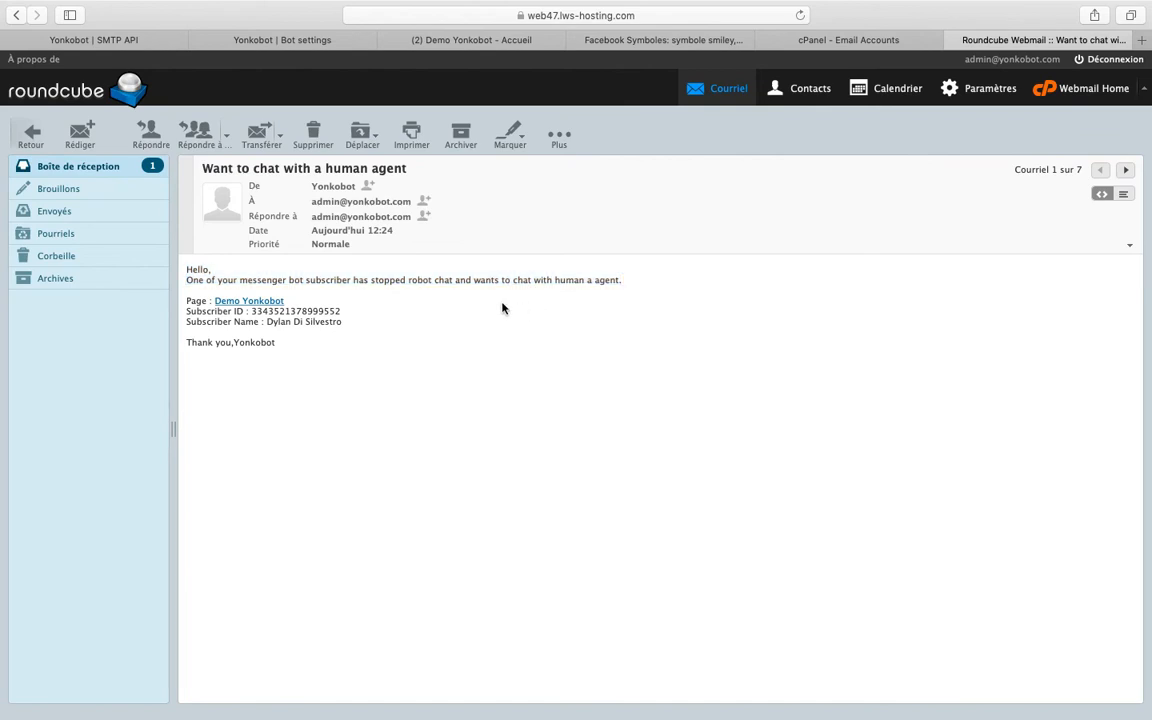
pyautogui.moveTo(194, 300); pyautogui.dragTo(296, 343)
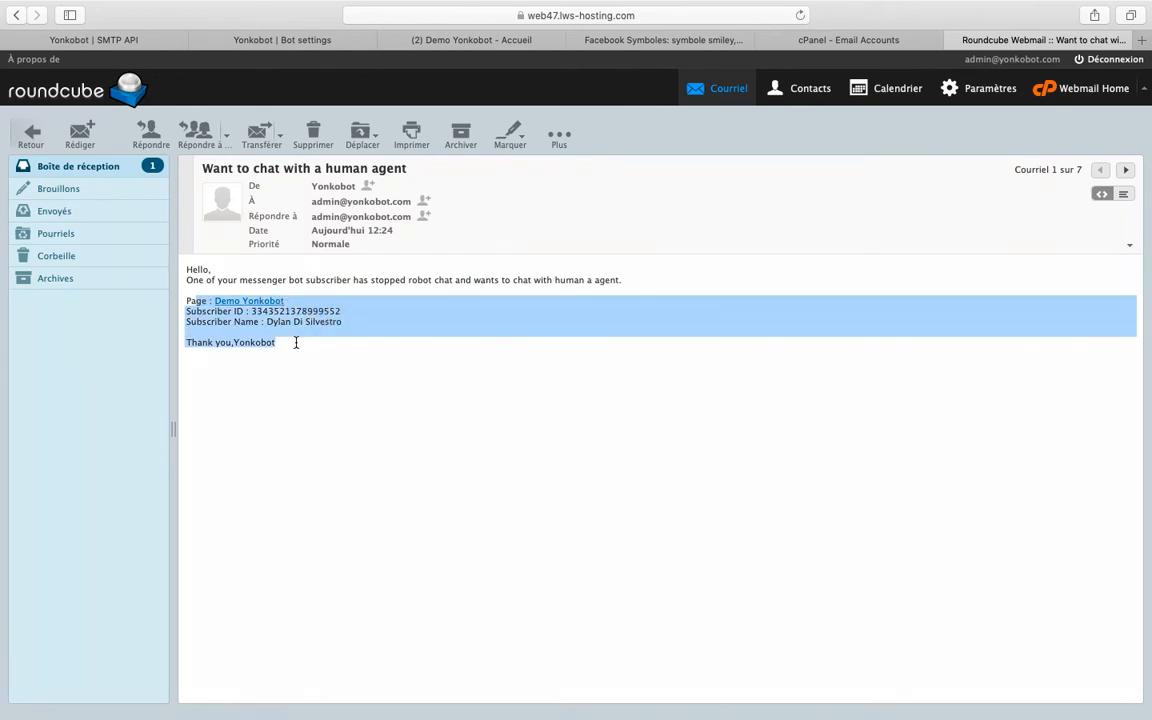
pyautogui.click(475, 367)
pyautogui.moveTo(375, 365); pyautogui.dragTo(190, 268)
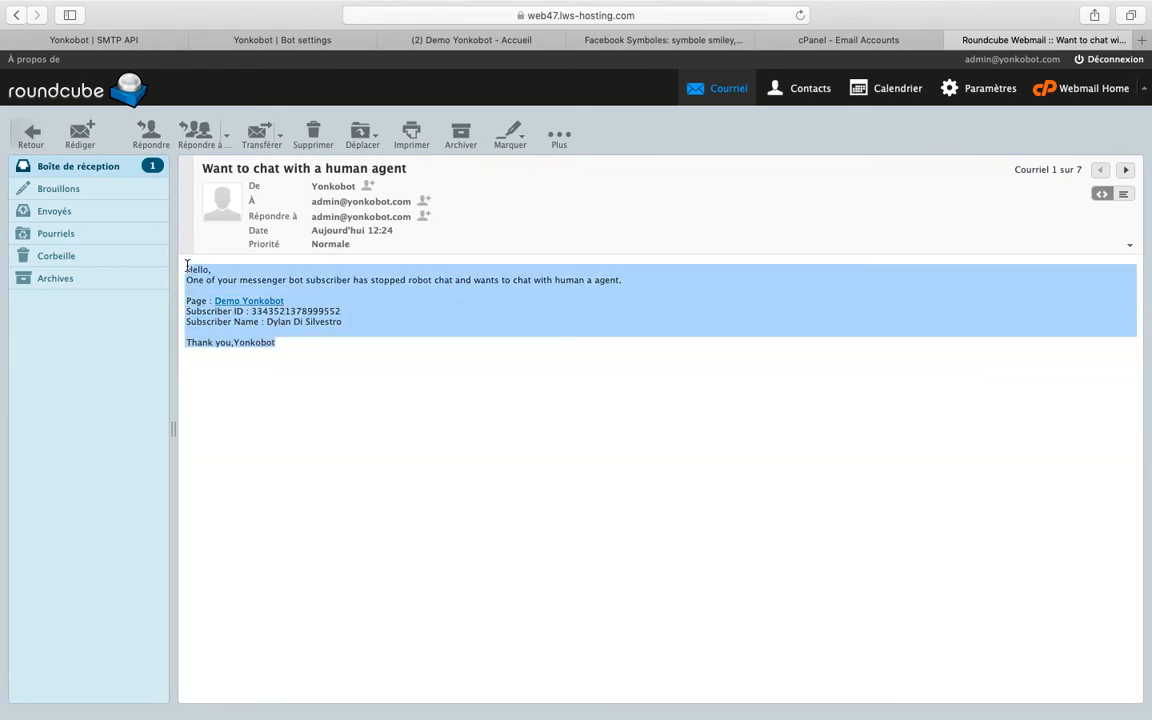
pyautogui.click(462, 268)
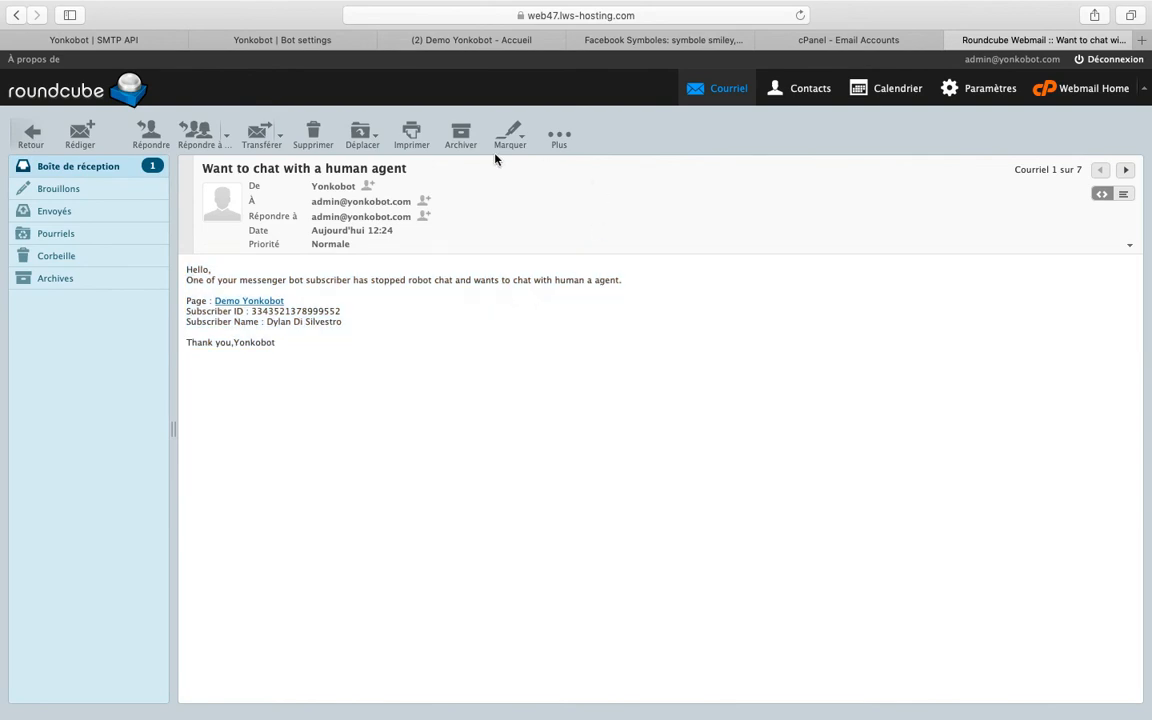
# Step: Switch to Yonkobot's bot settings and review the Chat with human email field in the General settings
pyautogui.click(242, 39)
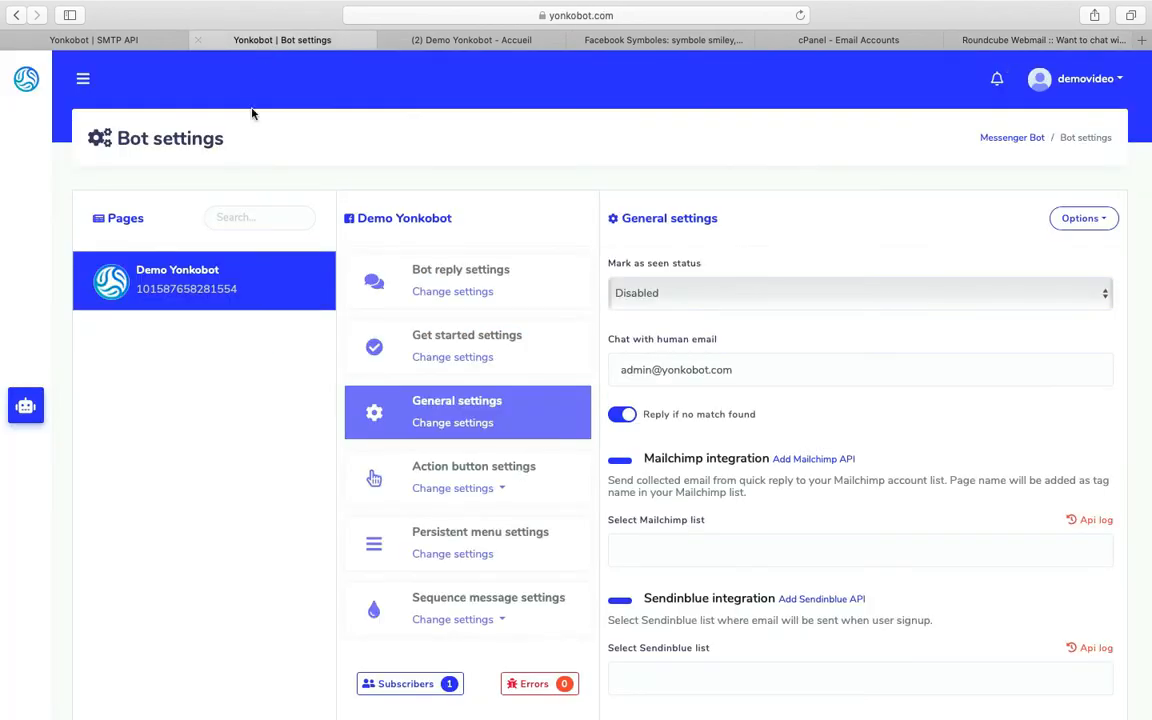
pyautogui.moveTo(734, 369); pyautogui.dragTo(611, 367)
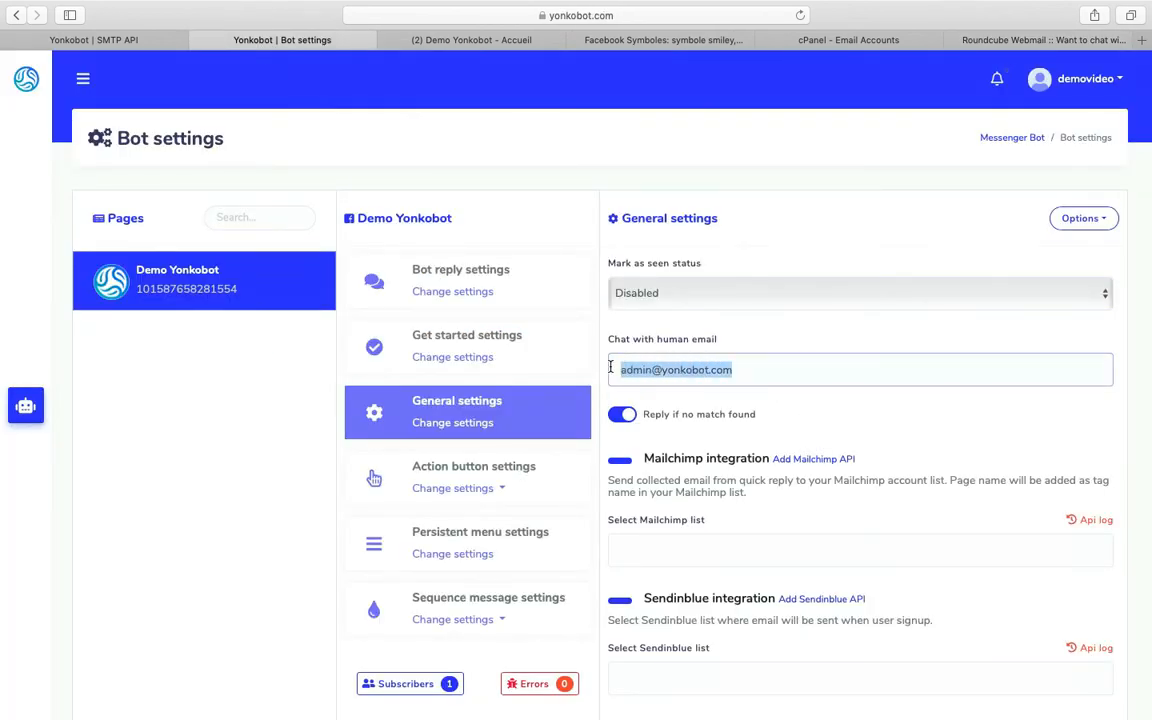
pyautogui.moveTo(605, 338); pyautogui.dragTo(655, 341)
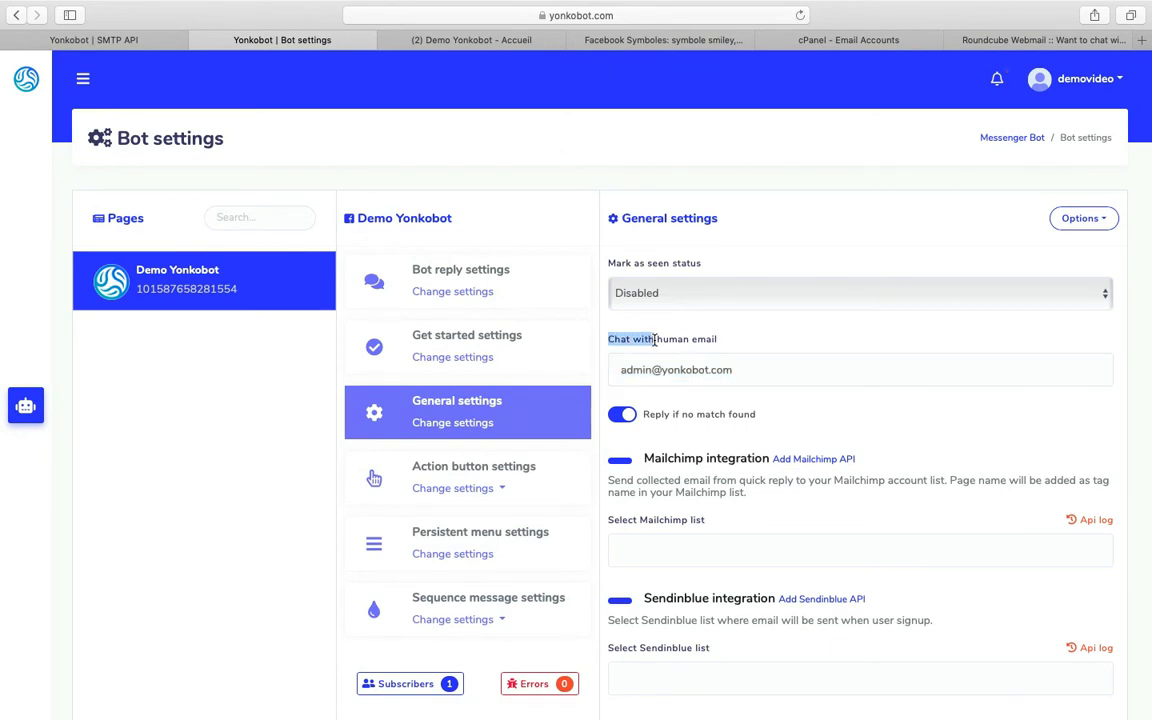
pyautogui.click(733, 342)
pyautogui.moveTo(795, 370); pyautogui.dragTo(615, 372)
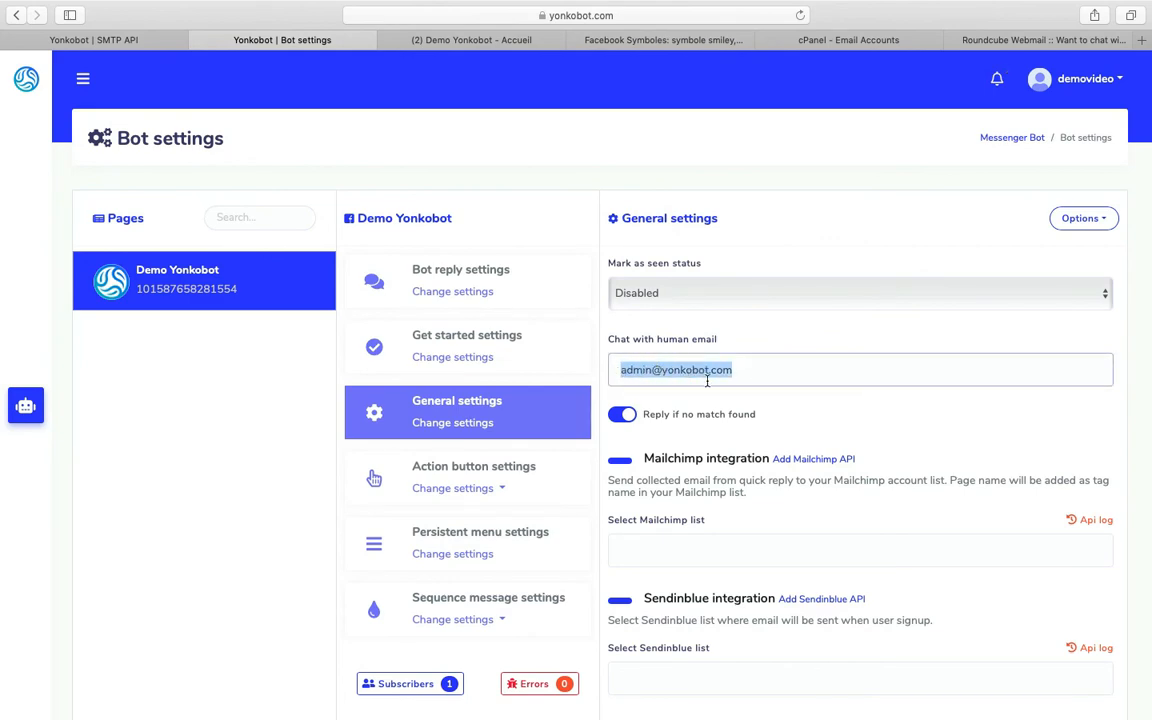
pyautogui.scroll(-5, 707, 381)
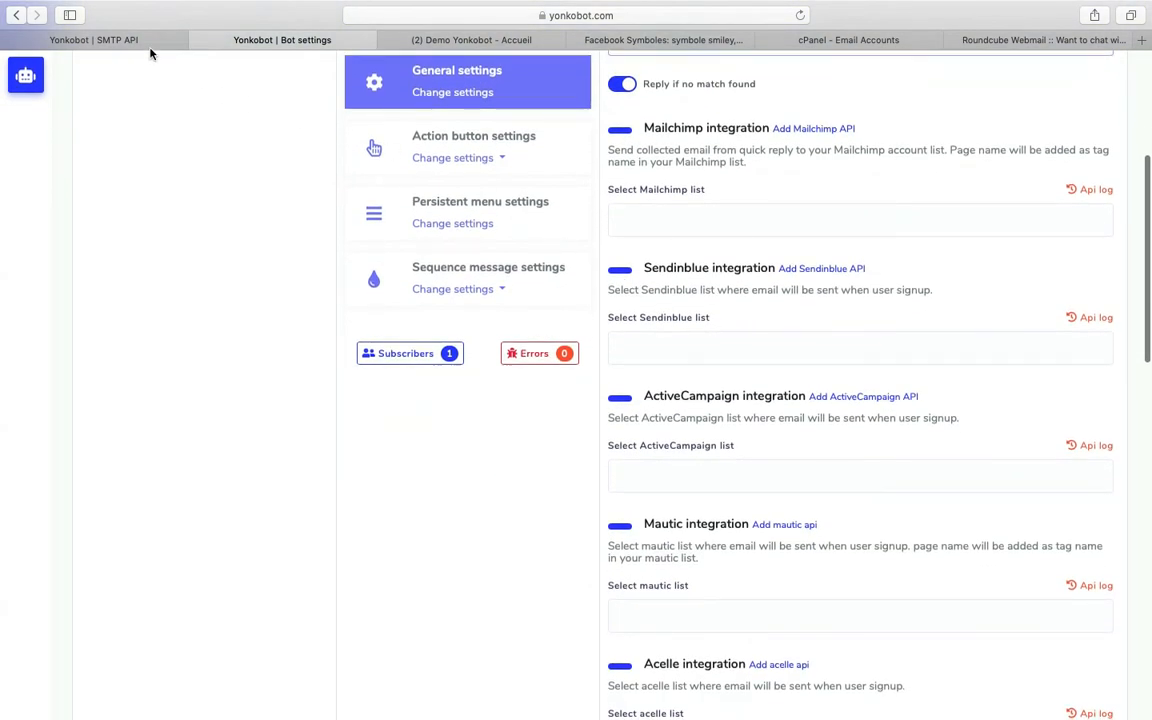
# Step: Close the Bot settings and cPanel Email Accounts pages and return to Yonkobot's SMTP API page
pyautogui.click(147, 42)
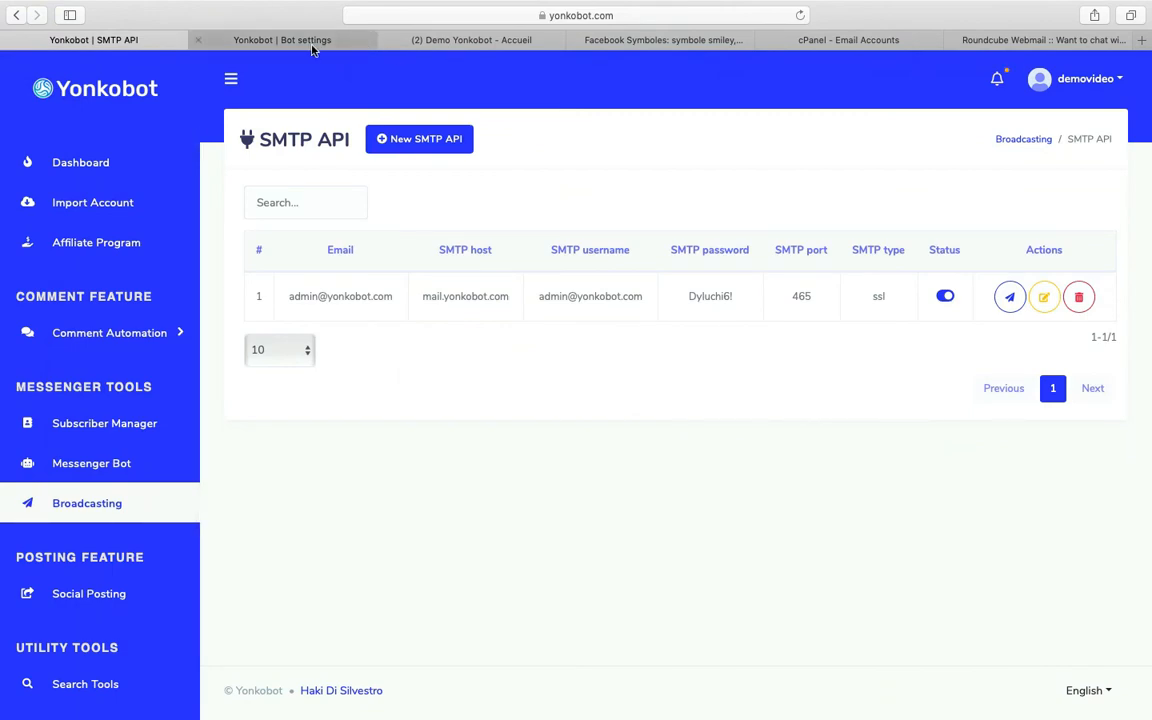
pyautogui.click(197, 40)
pyautogui.click(235, 45)
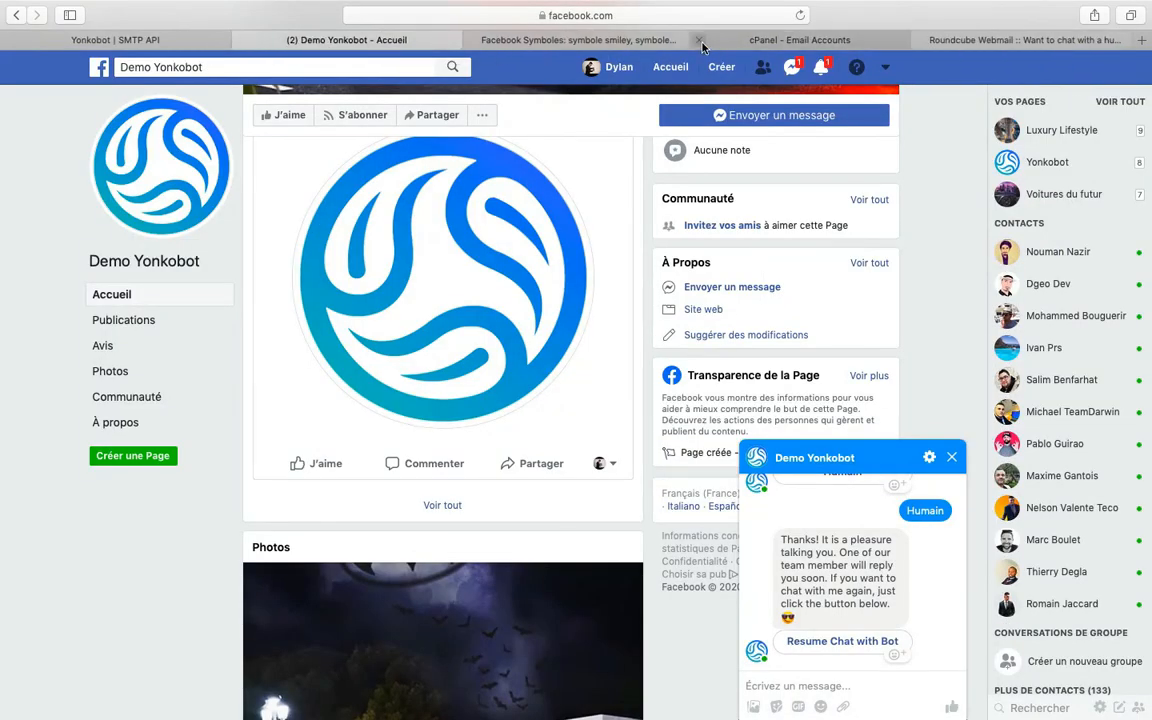
pyautogui.click(700, 42)
pyautogui.click(235, 40)
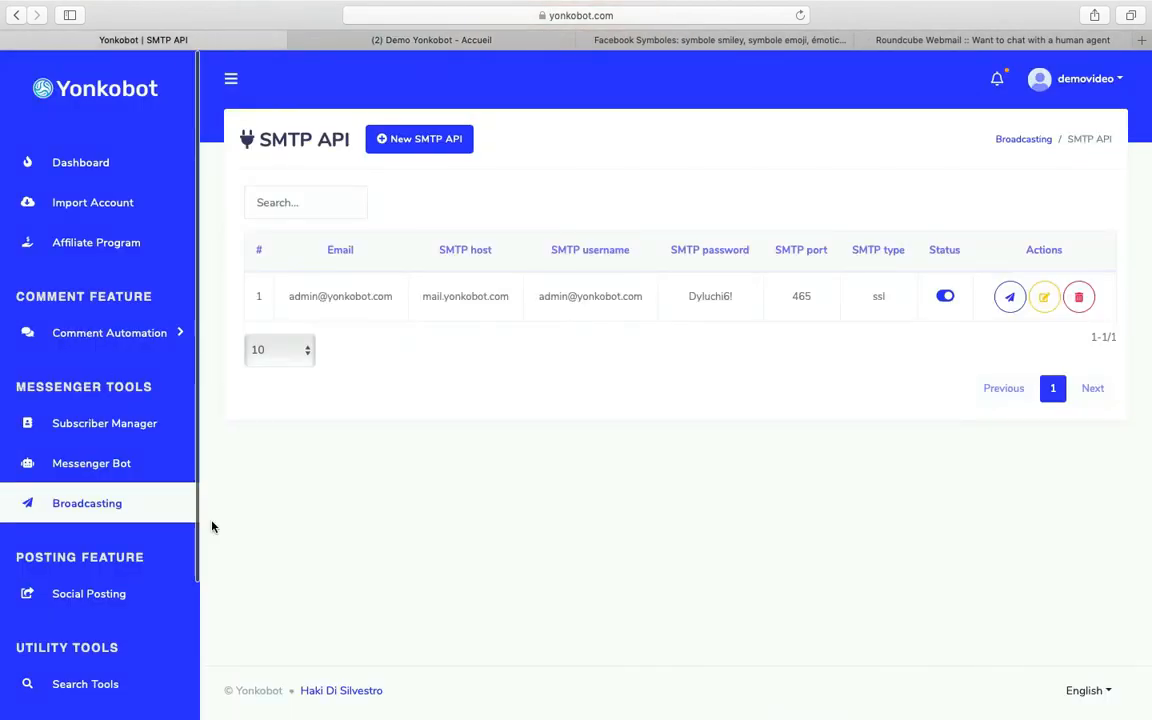
# Step: Open the SMTP API page from Broadcasting's Email API settings and review the configured mail account's details
pyautogui.click(89, 510)
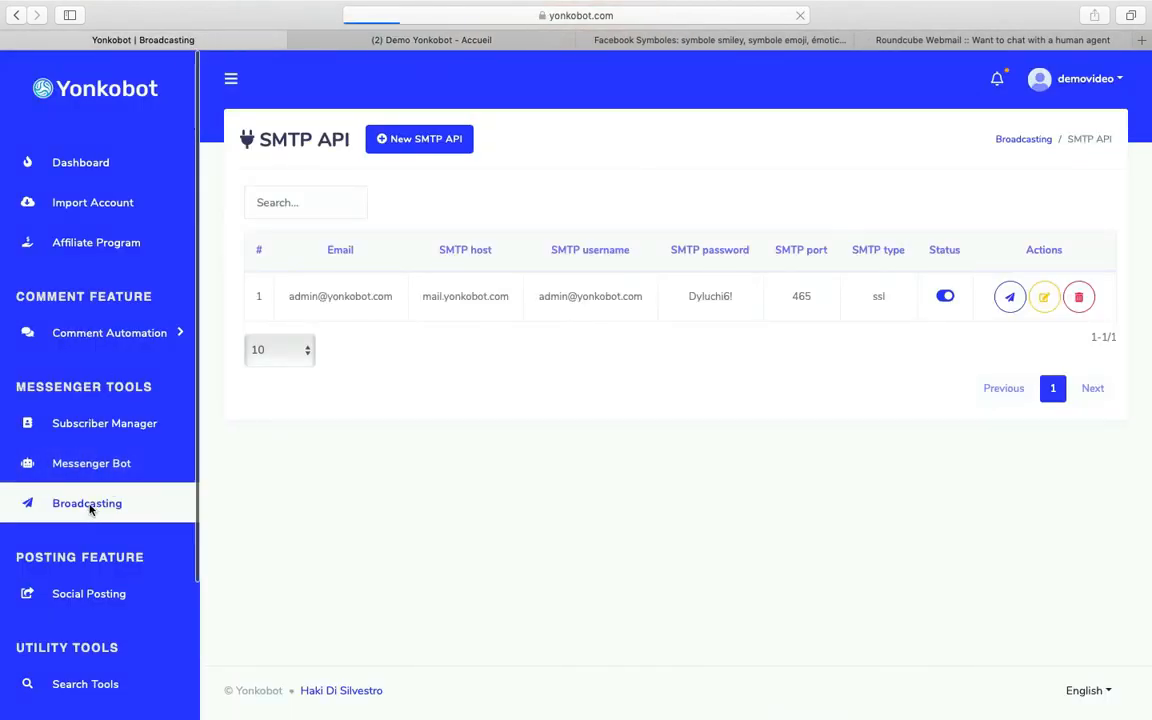
pyautogui.scroll(-5, 545, 418)
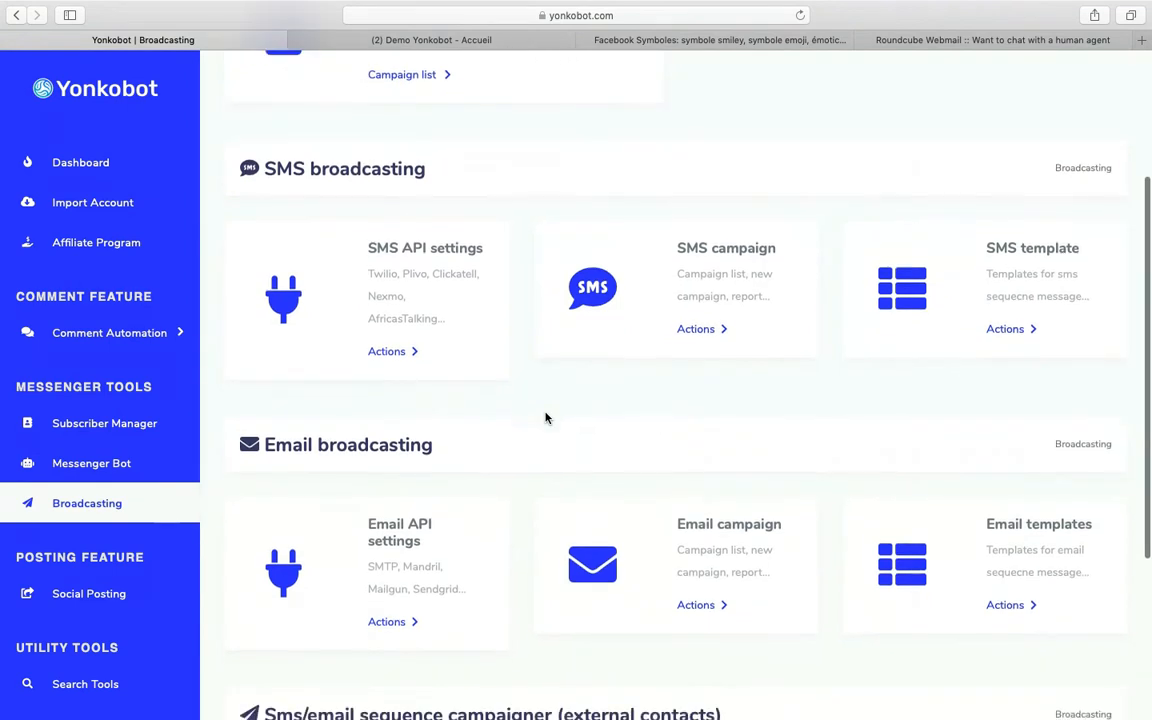
pyautogui.scroll(-3, 545, 418)
pyautogui.click(400, 470)
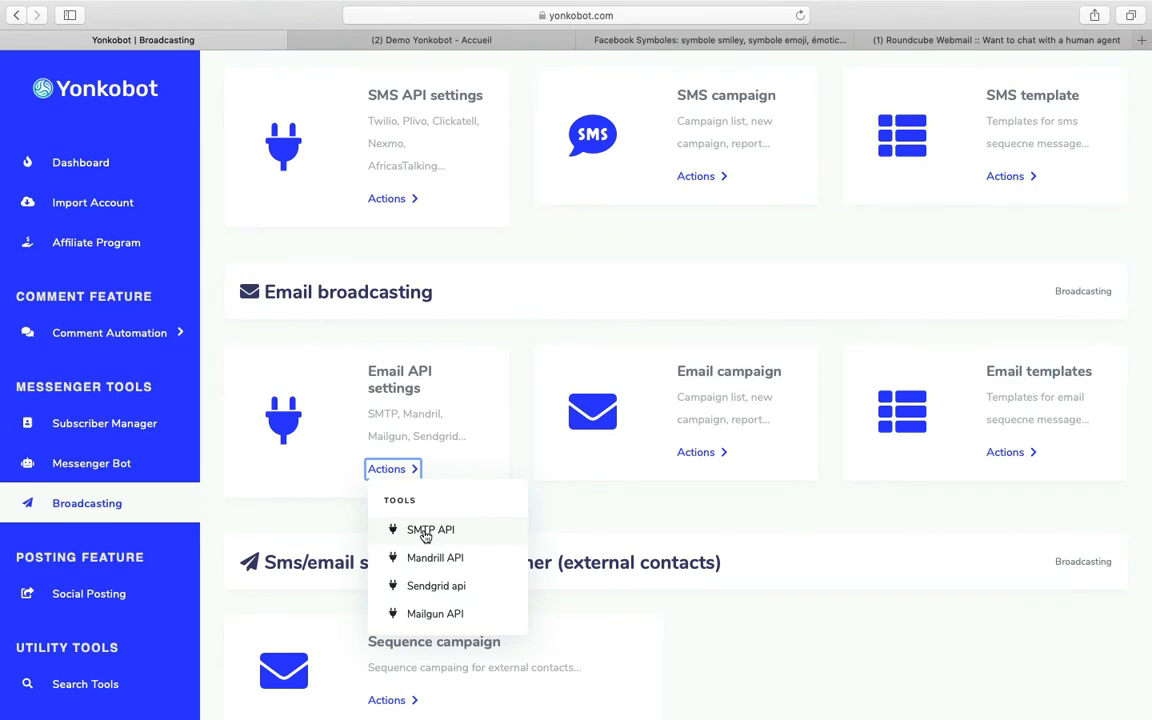
pyautogui.click(425, 537)
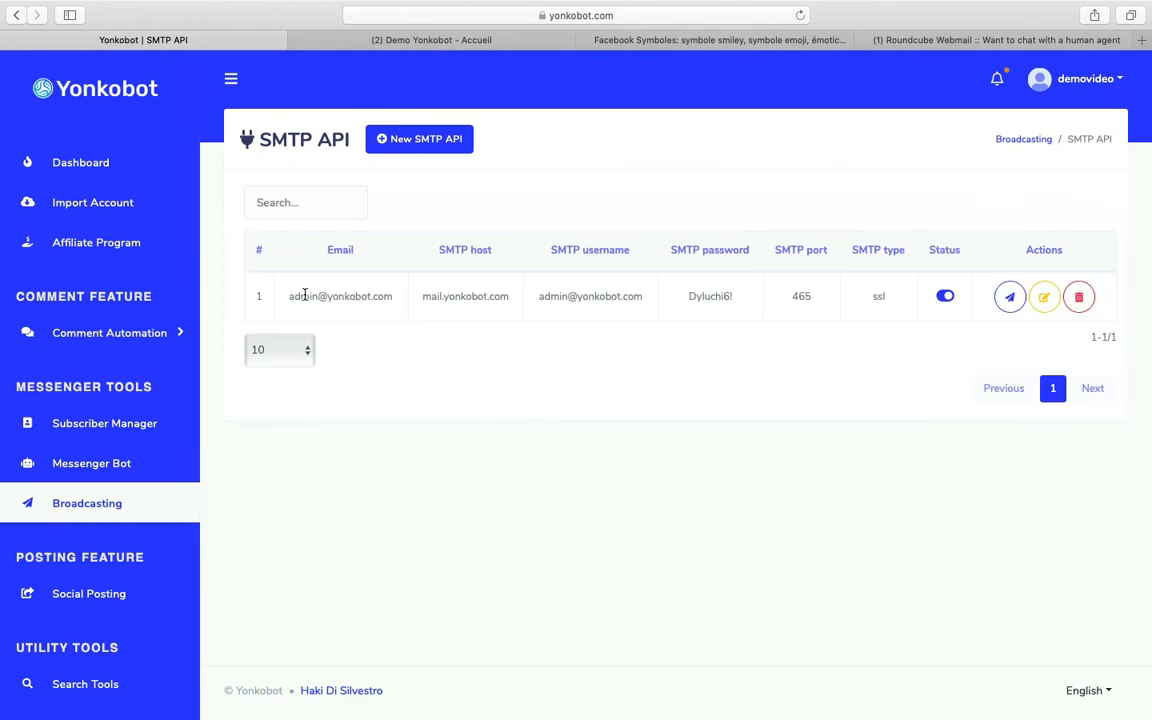
pyautogui.moveTo(289, 296); pyautogui.dragTo(810, 299)
pyautogui.click(740, 386)
# Step: Open the General settings of the Demo Yonkobot page in the Messenger Bot's bot settings
pyautogui.click(428, 41)
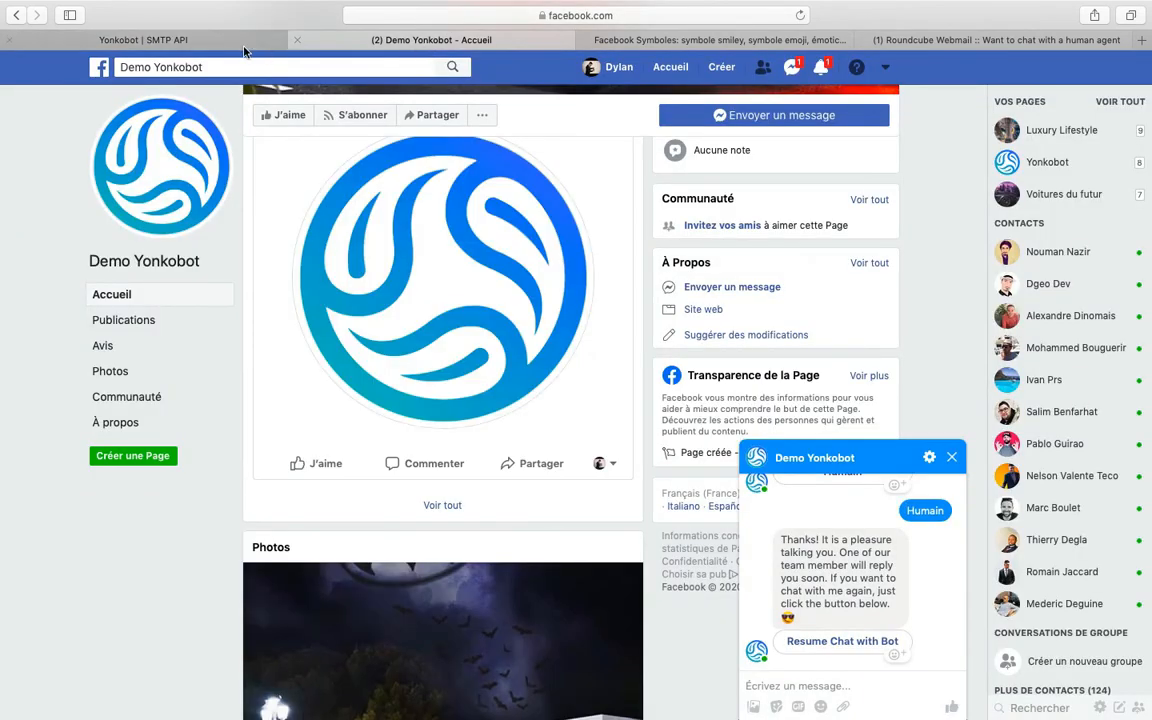
pyautogui.click(207, 38)
pyautogui.click(90, 463)
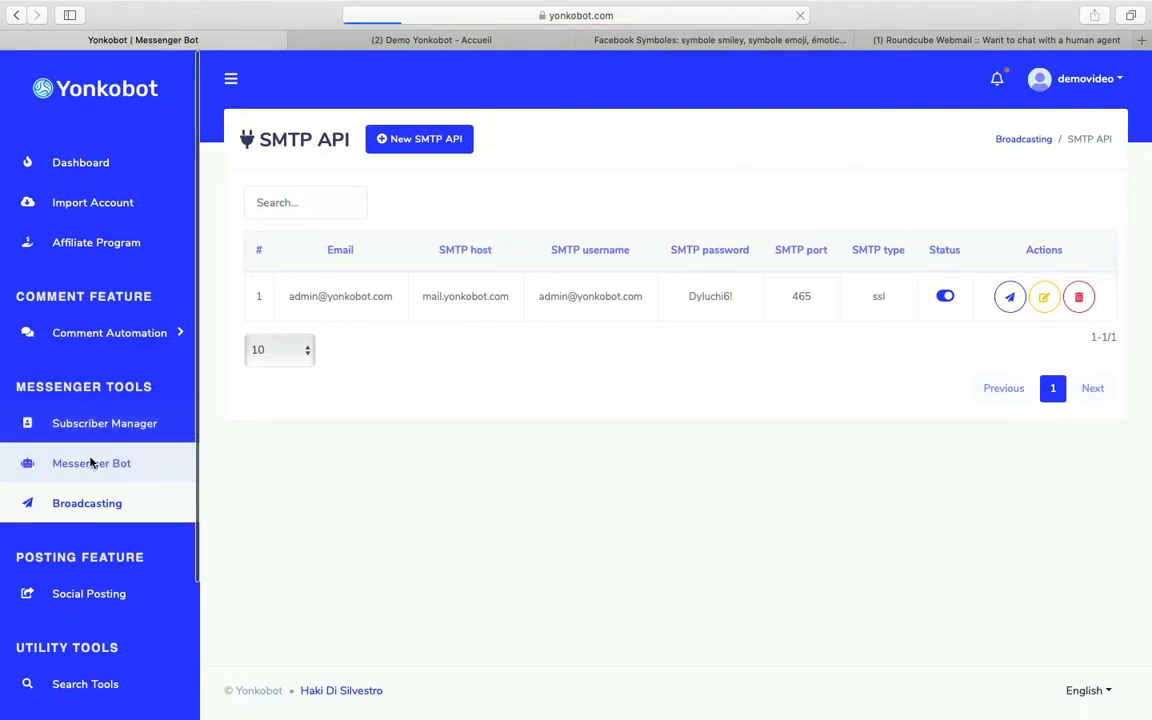
pyautogui.click(392, 276)
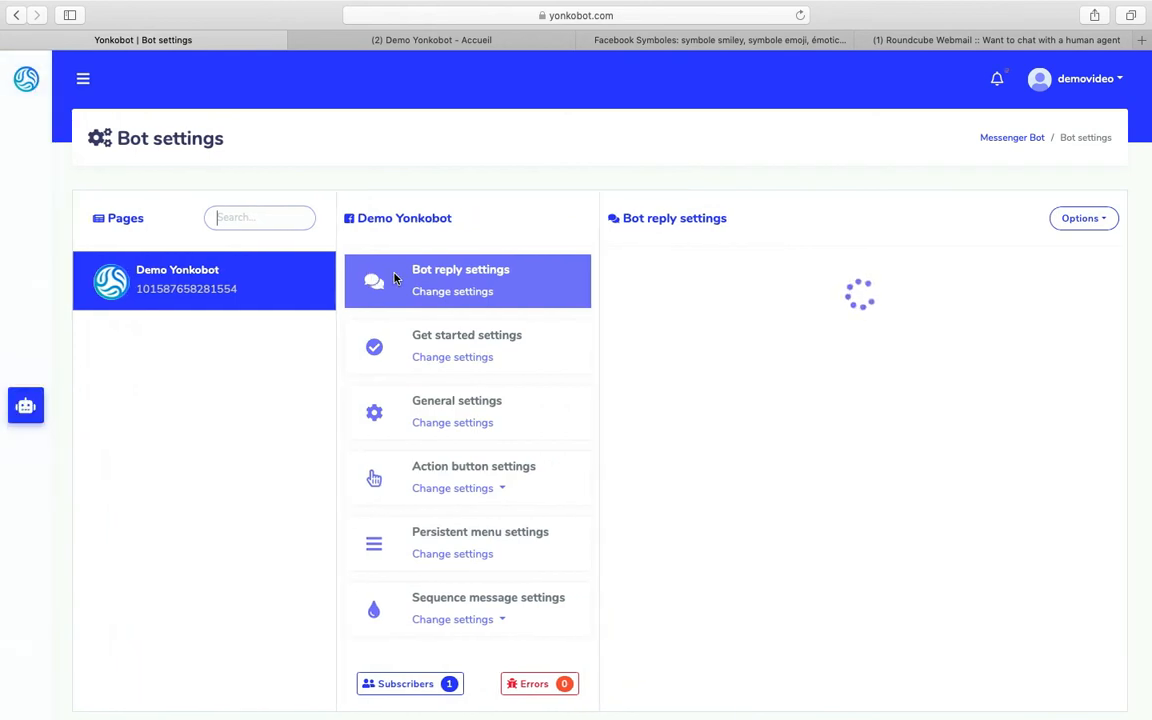
pyautogui.click(450, 426)
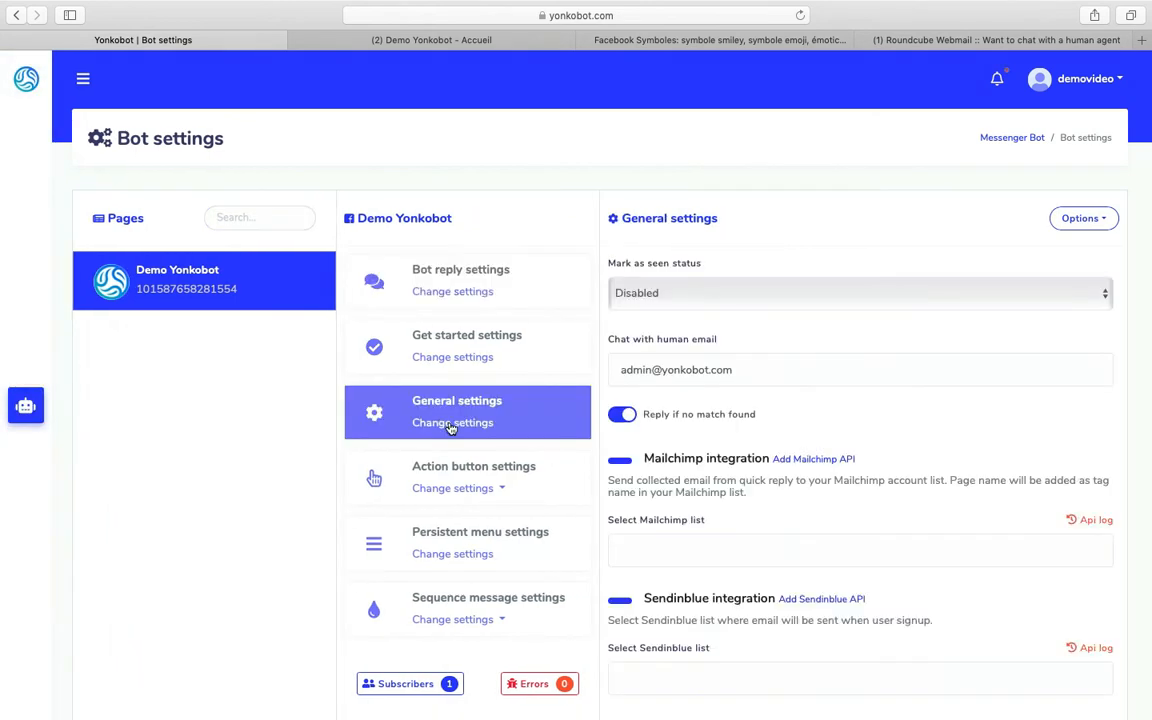
# Step: Check the Facebook chat and the human-agent notification e-mail in Roundcube, and return to Yonkobot's bot settings
pyautogui.click(481, 40)
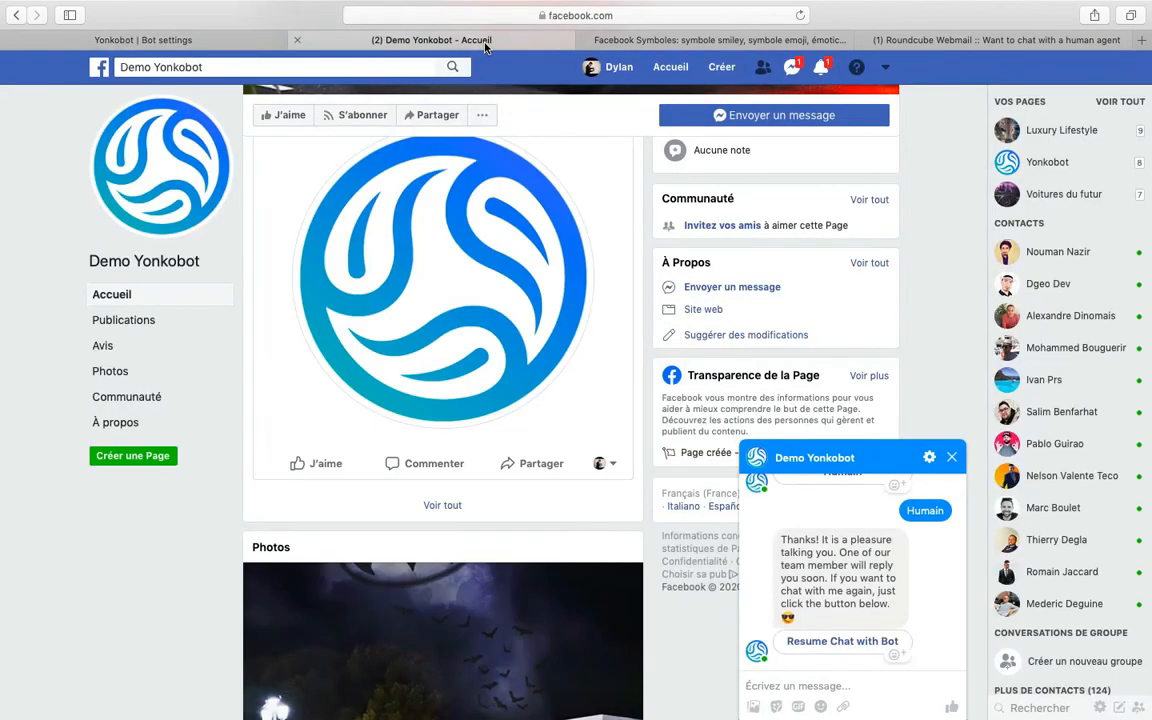
pyautogui.click(949, 39)
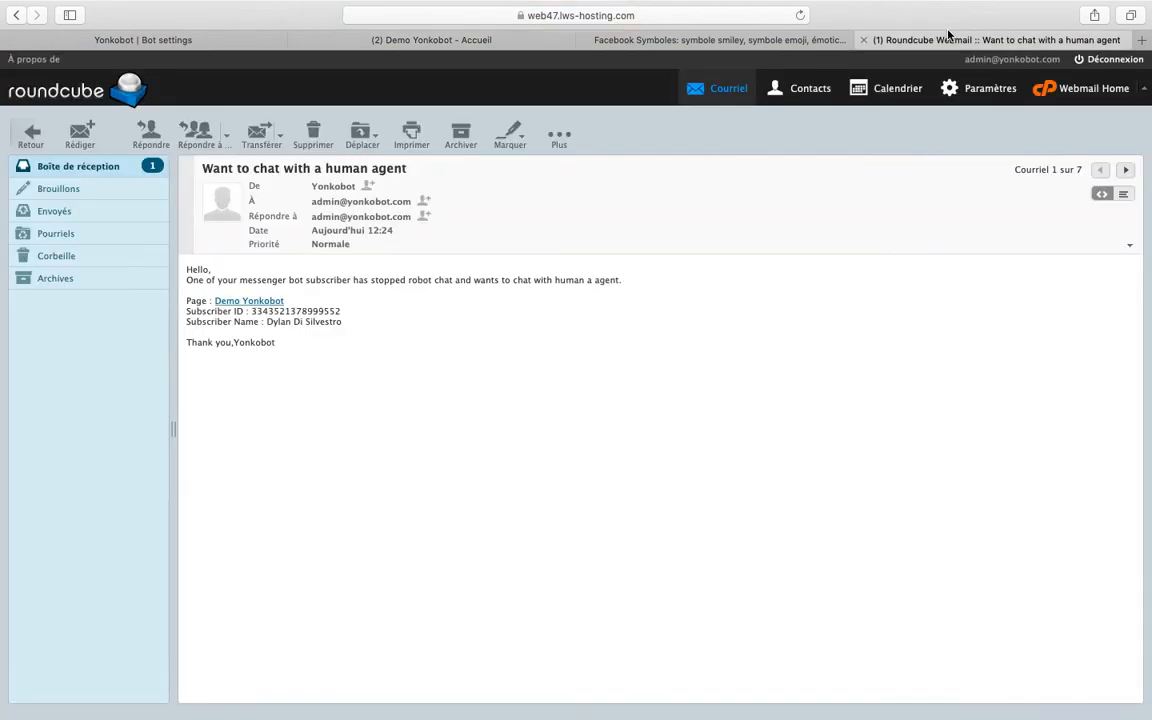
pyautogui.click(123, 40)
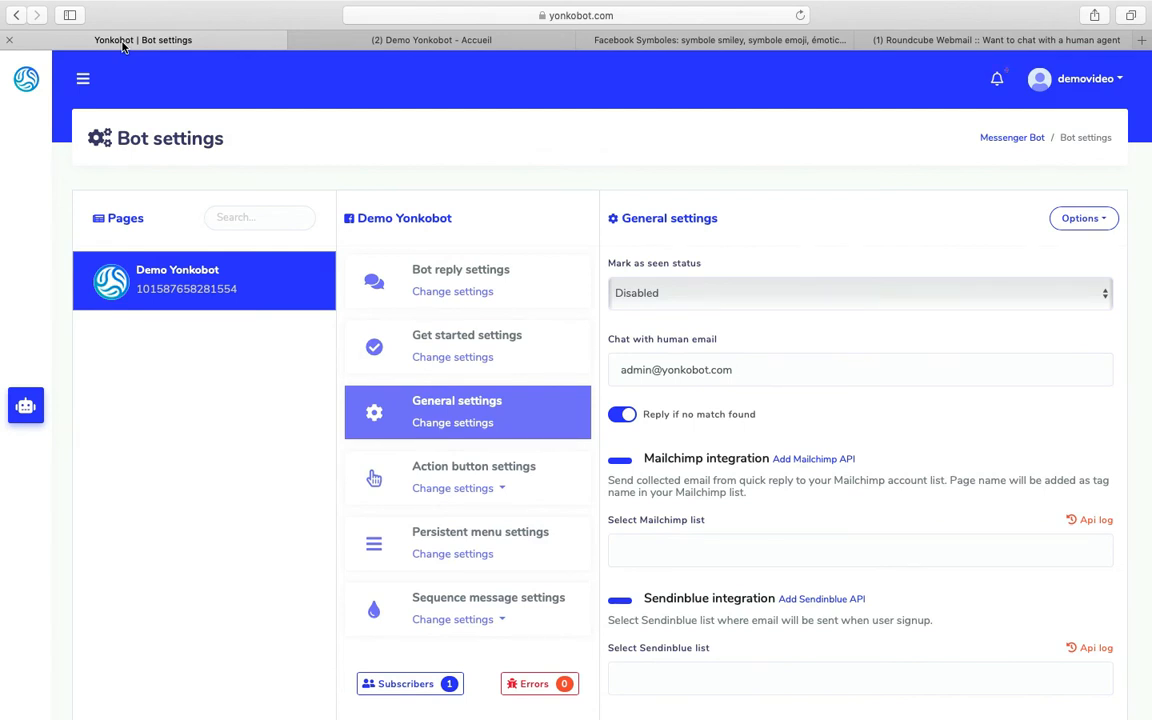
# Step: Send "9l8kjzhtgrfes" in Demo Yonkobot's Facebook chat and choose Resume Chat with Bot
pyautogui.click(420, 40)
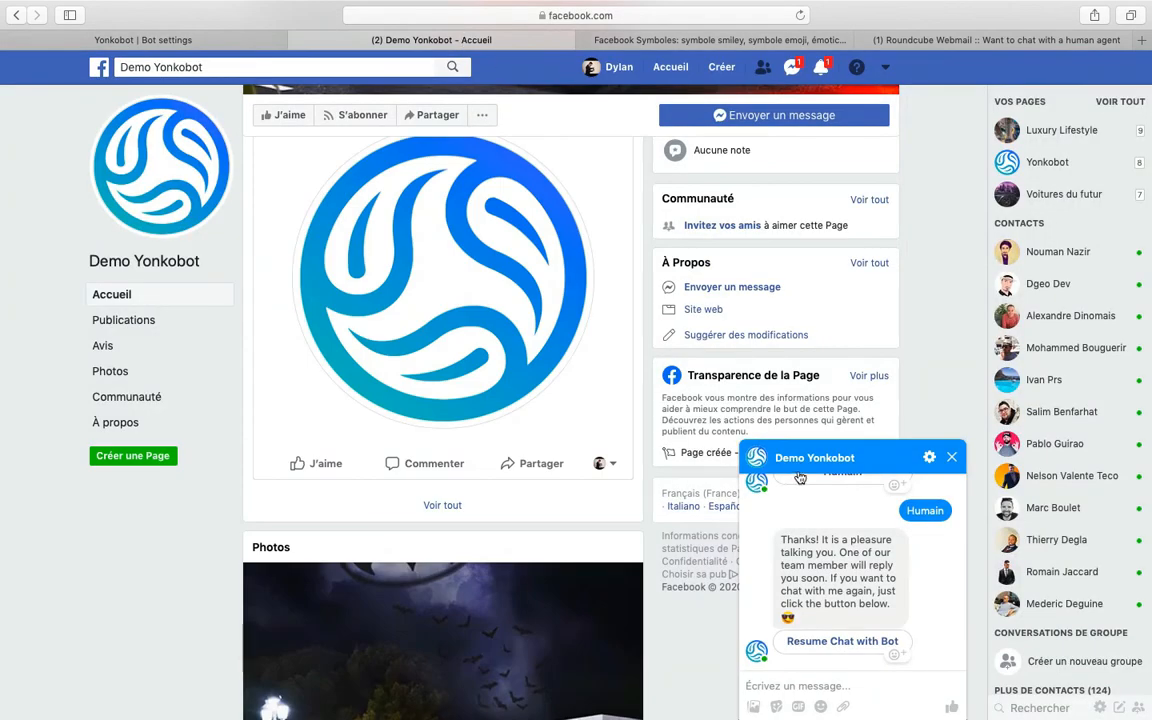
pyautogui.click(817, 686)
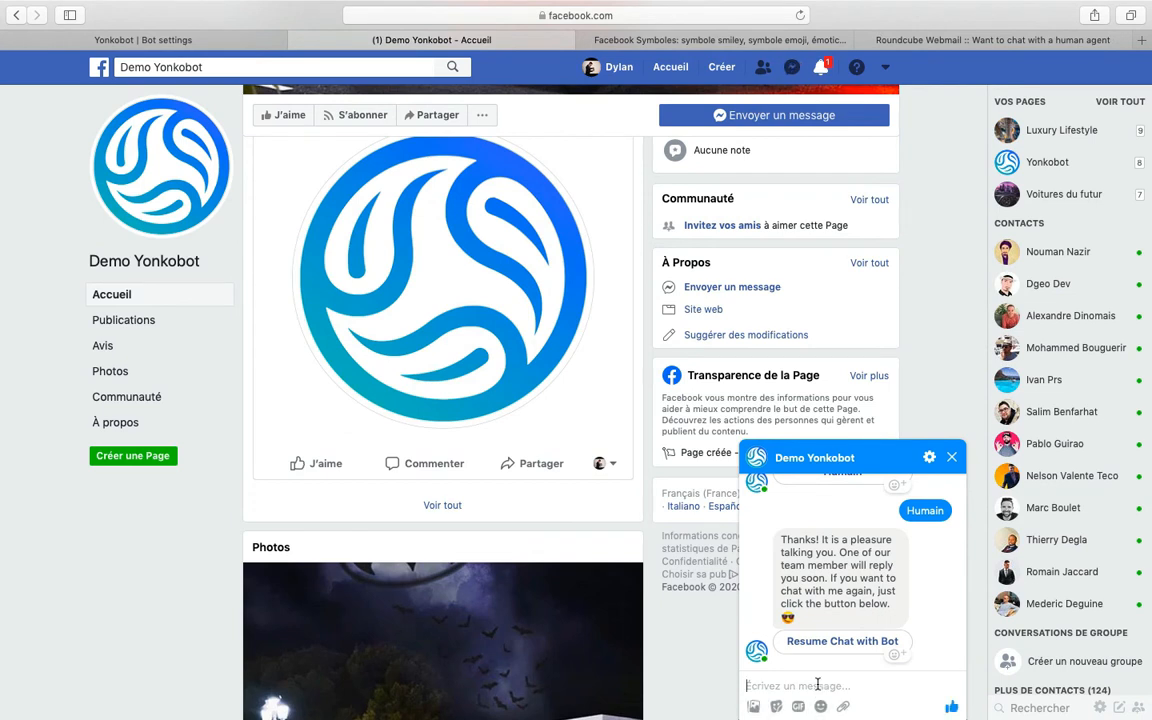
pyautogui.write('9l8kjzhtgrfes')
pyautogui.press('Return')
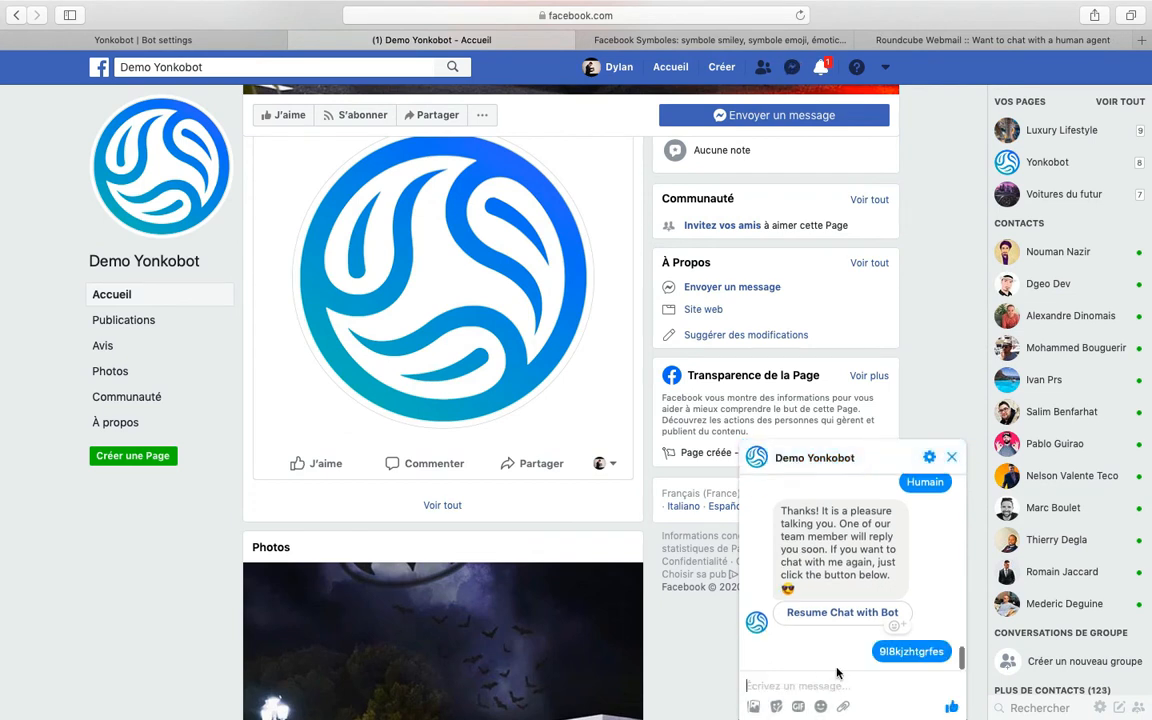
pyautogui.click(840, 613)
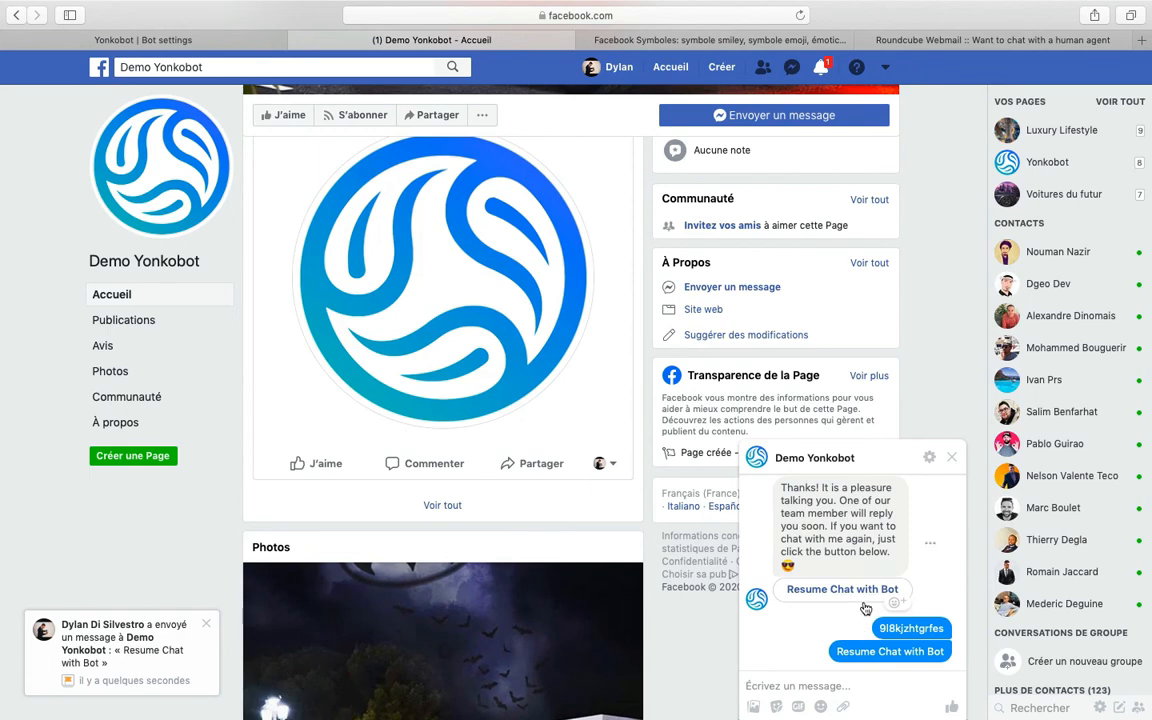
# Step: Switch to Yonkobot and open the actions of the Demo Yonkobot subscriber from the Subscriber Manager's Bot subscribers
pyautogui.click(135, 41)
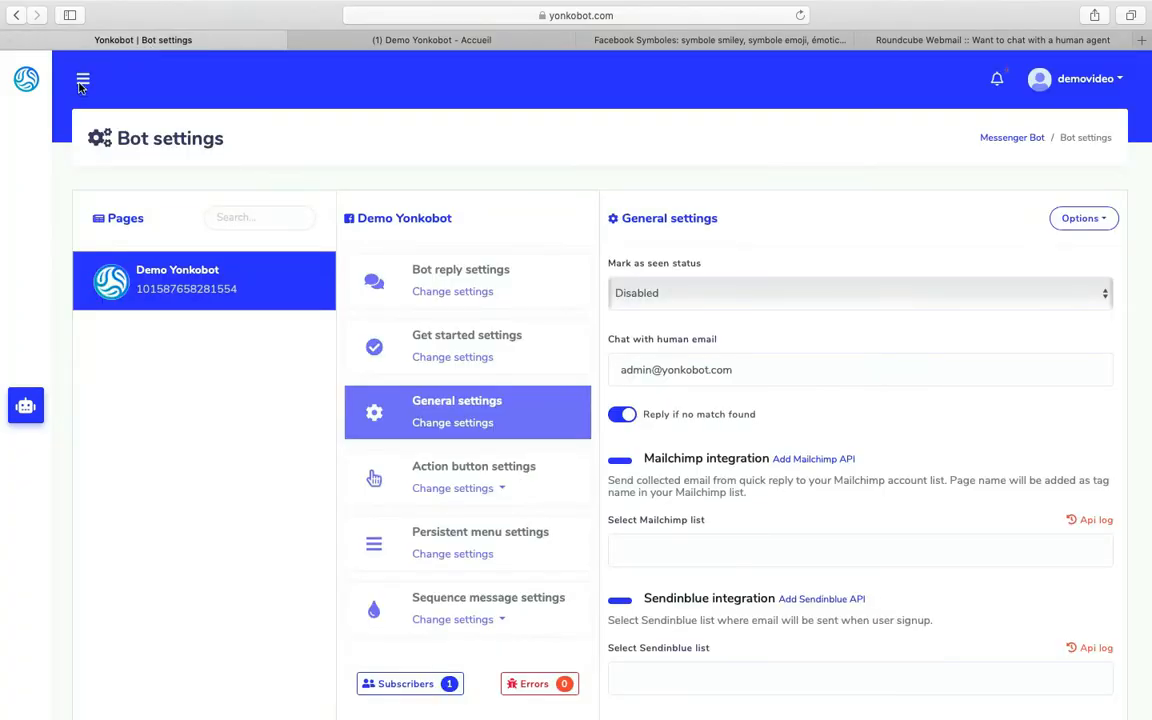
pyautogui.moveTo(85, 88)
pyautogui.click(88, 423)
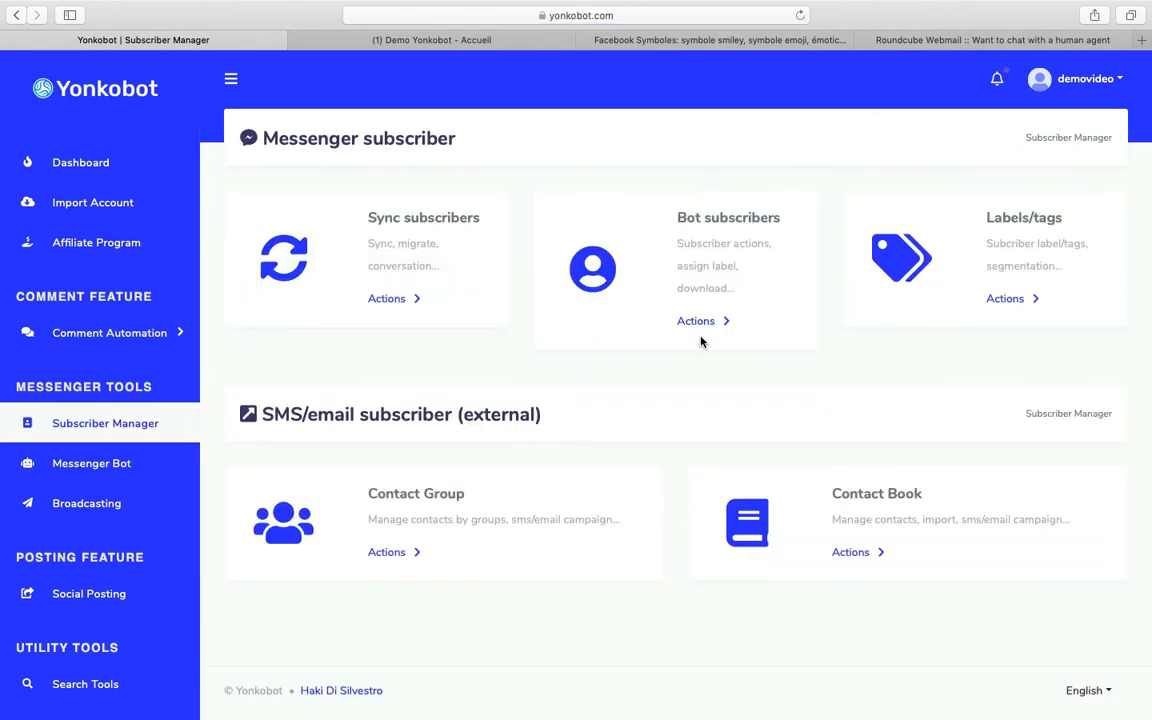
pyautogui.click(708, 328)
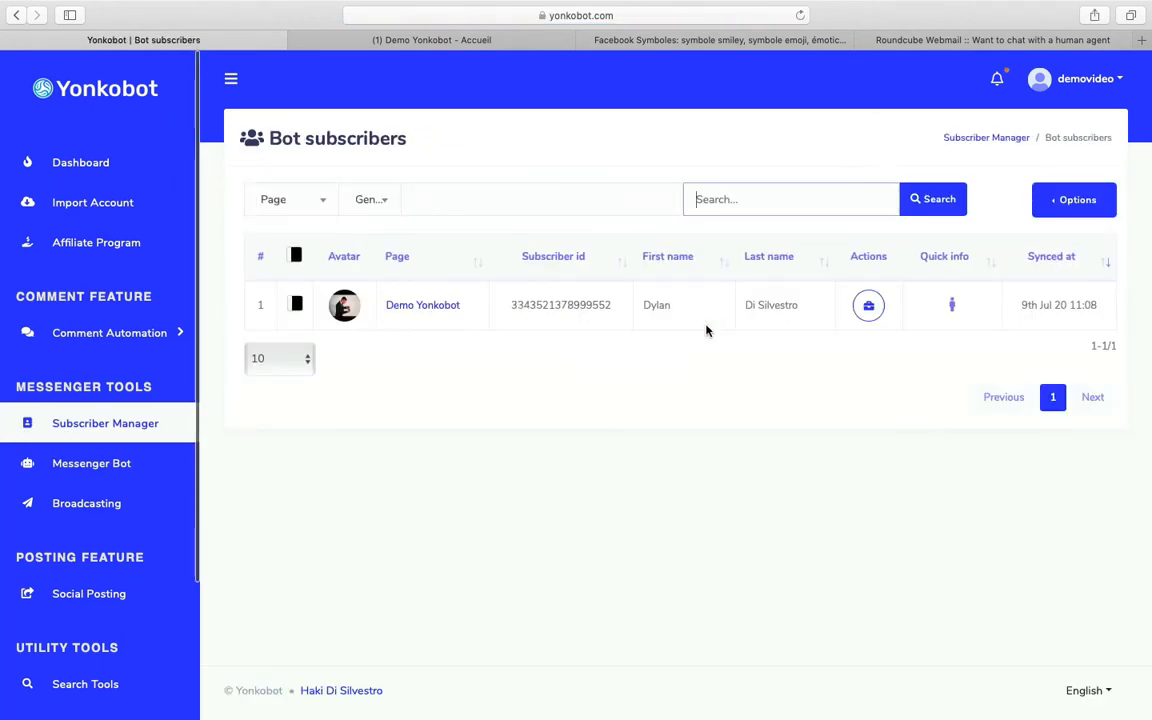
pyautogui.click(872, 306)
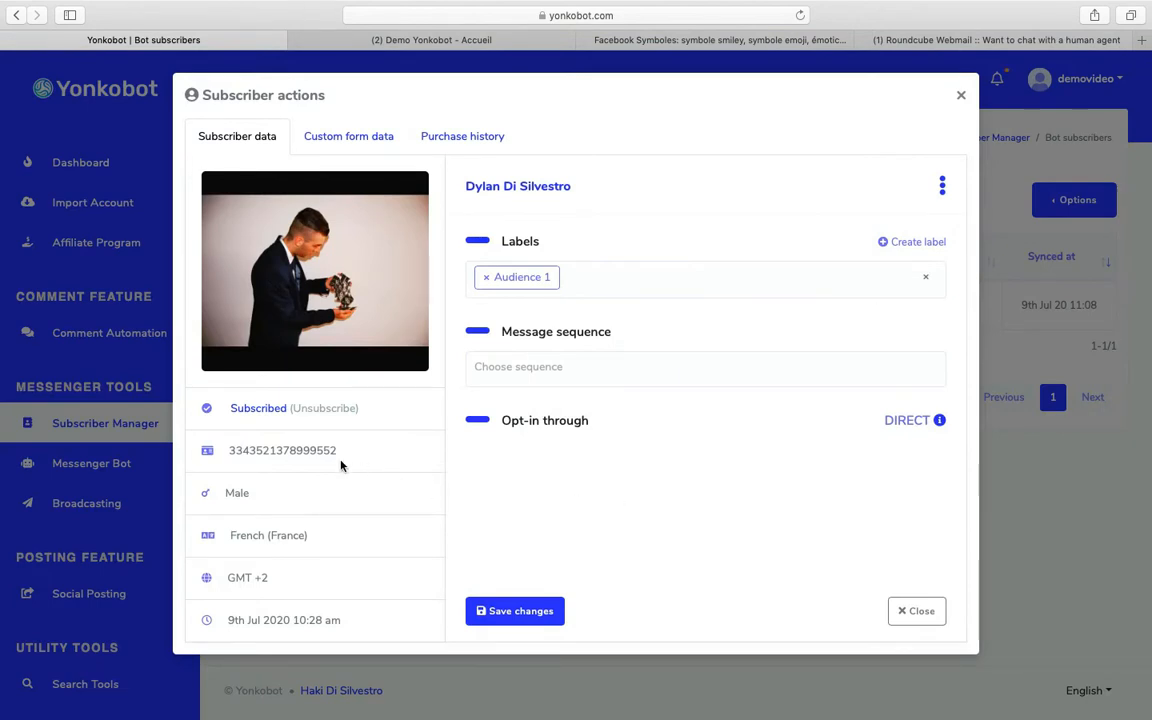
# Step: Review the subscriber's profile data, custom form data and purchase history
pyautogui.moveTo(192, 408); pyautogui.dragTo(345, 621)
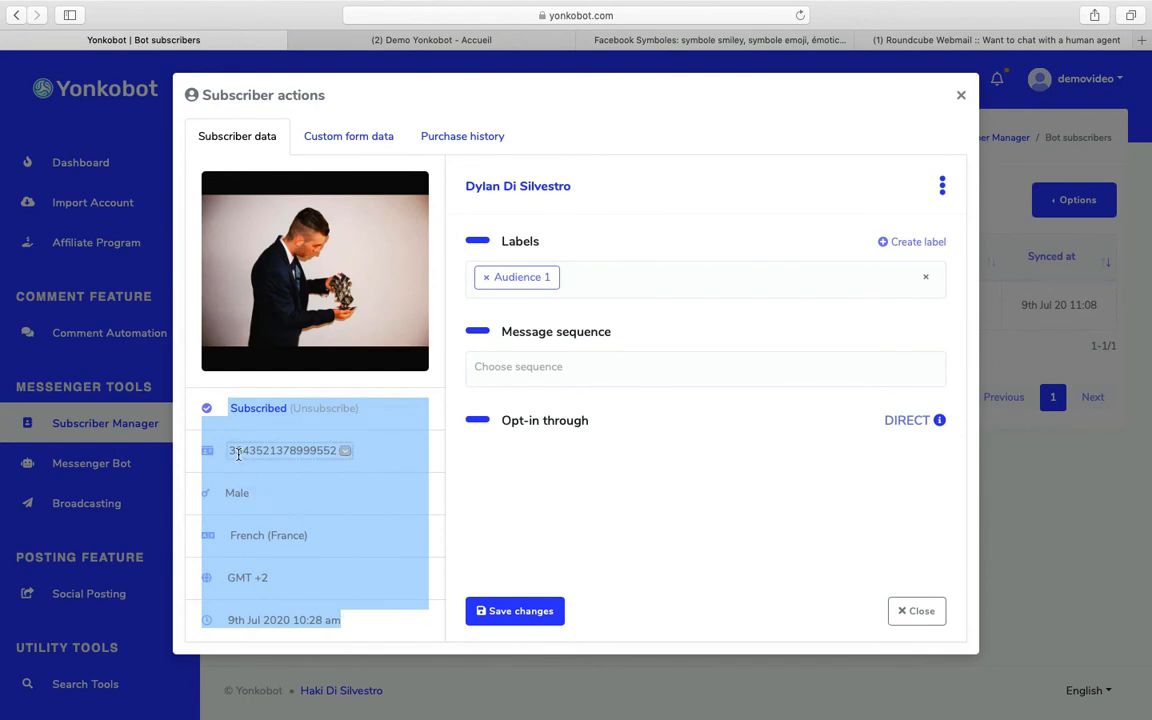
pyautogui.click(305, 497)
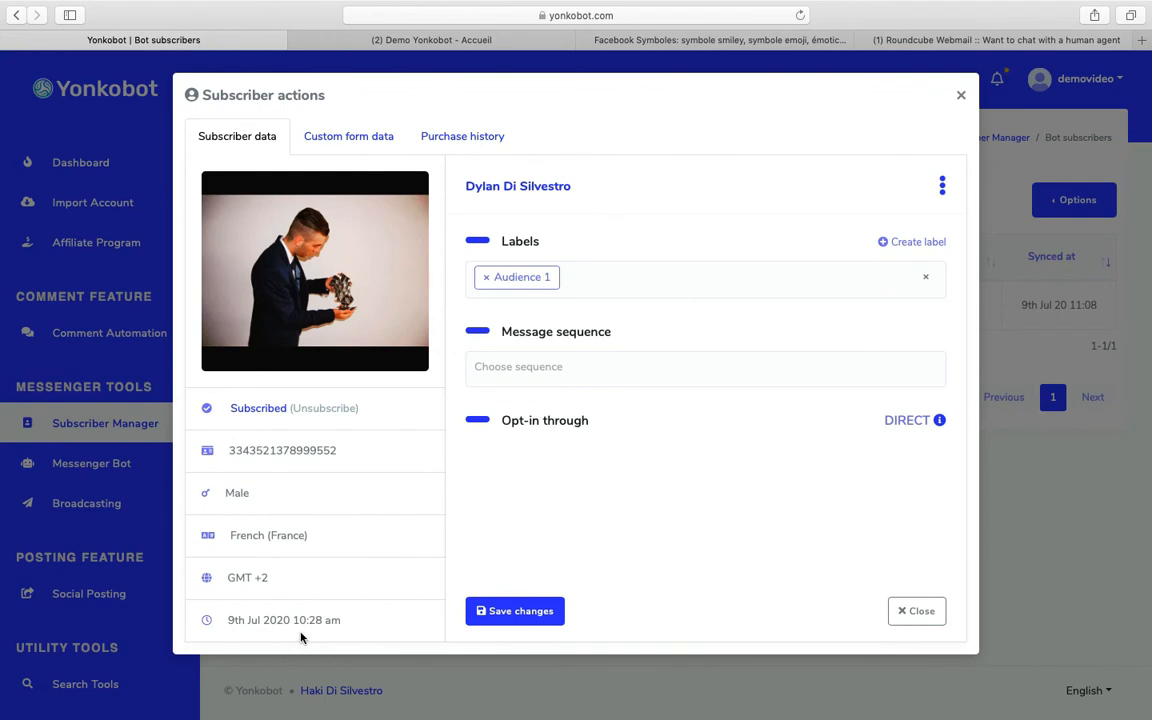
pyautogui.click(356, 136)
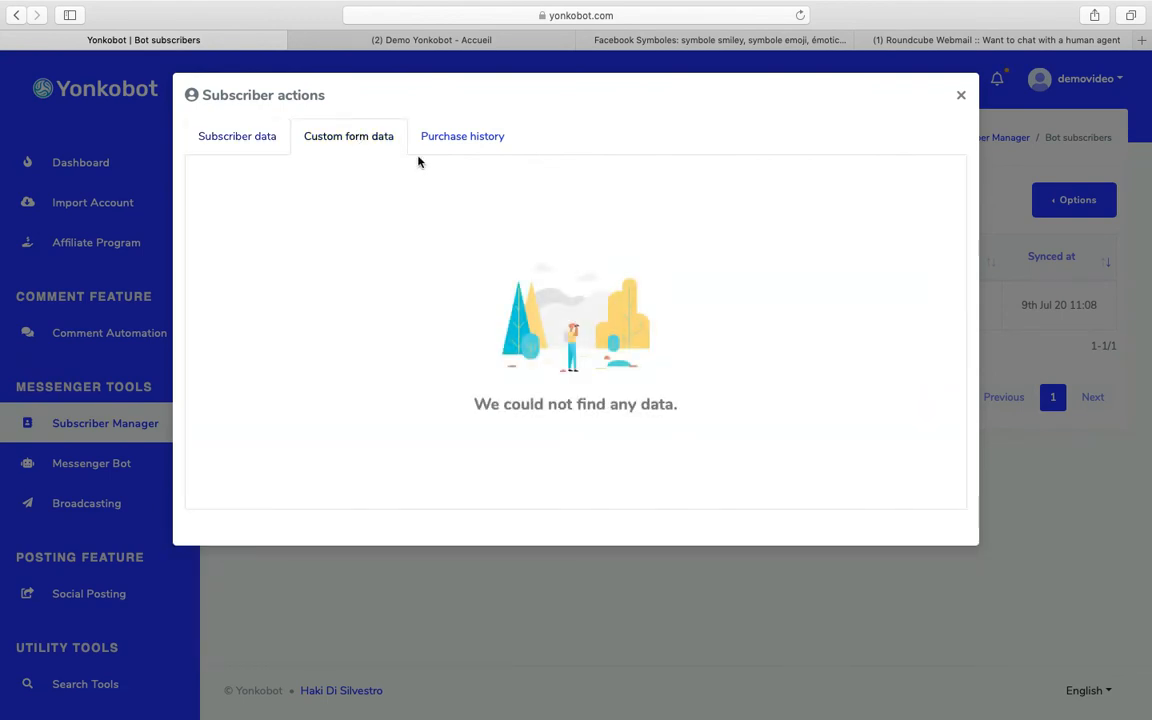
pyautogui.click(472, 141)
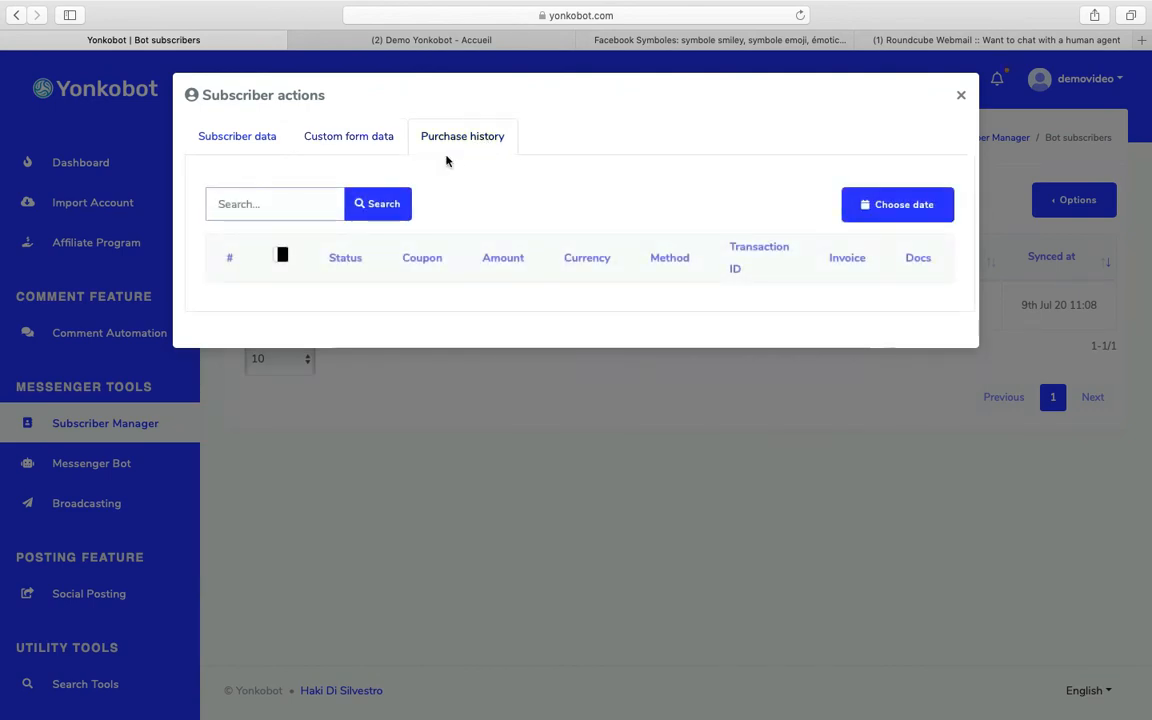
pyautogui.click(237, 145)
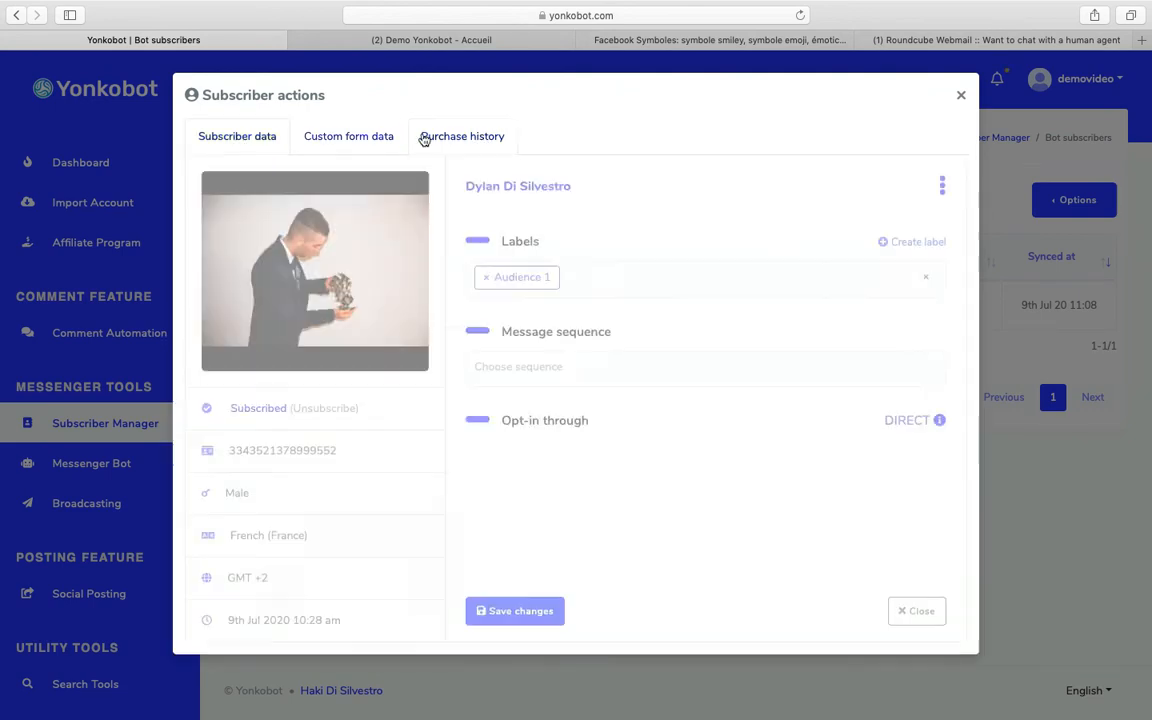
# Step: Resume the bot reply for this subscriber and close the subscriber actions
pyautogui.click(941, 186)
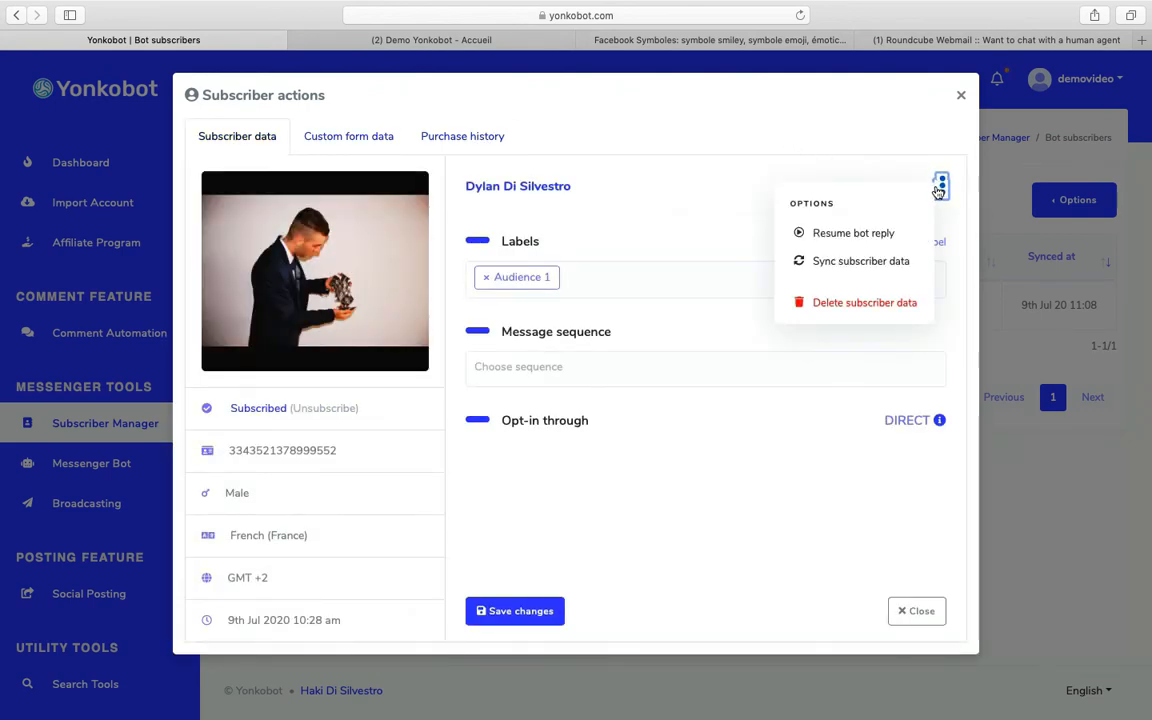
pyautogui.click(829, 237)
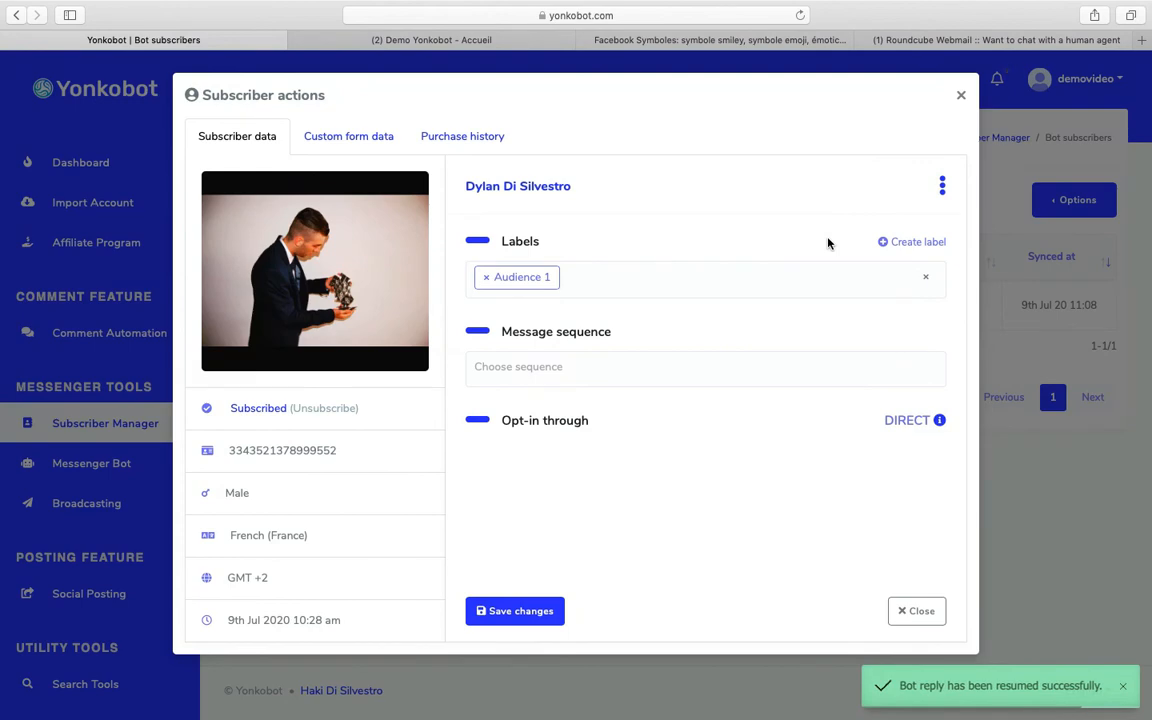
pyautogui.click(929, 610)
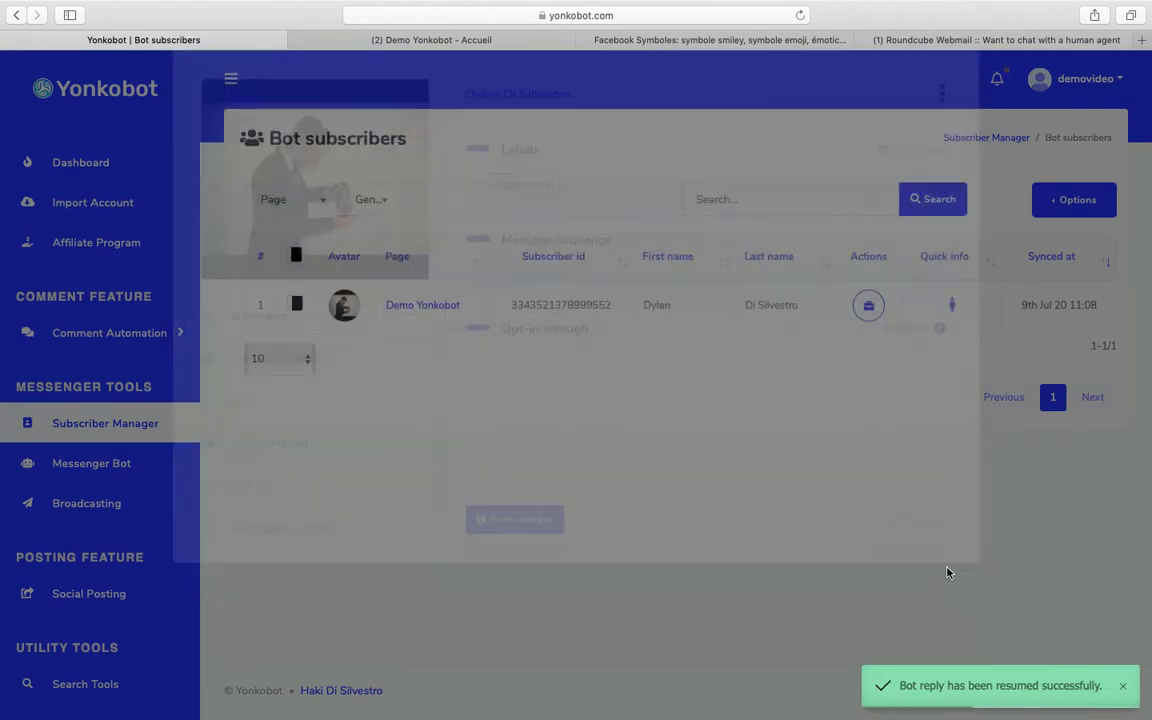
# Step: Return to the Facebook chat and test the bot by choosing Affiliation under its products reply
pyautogui.click(440, 39)
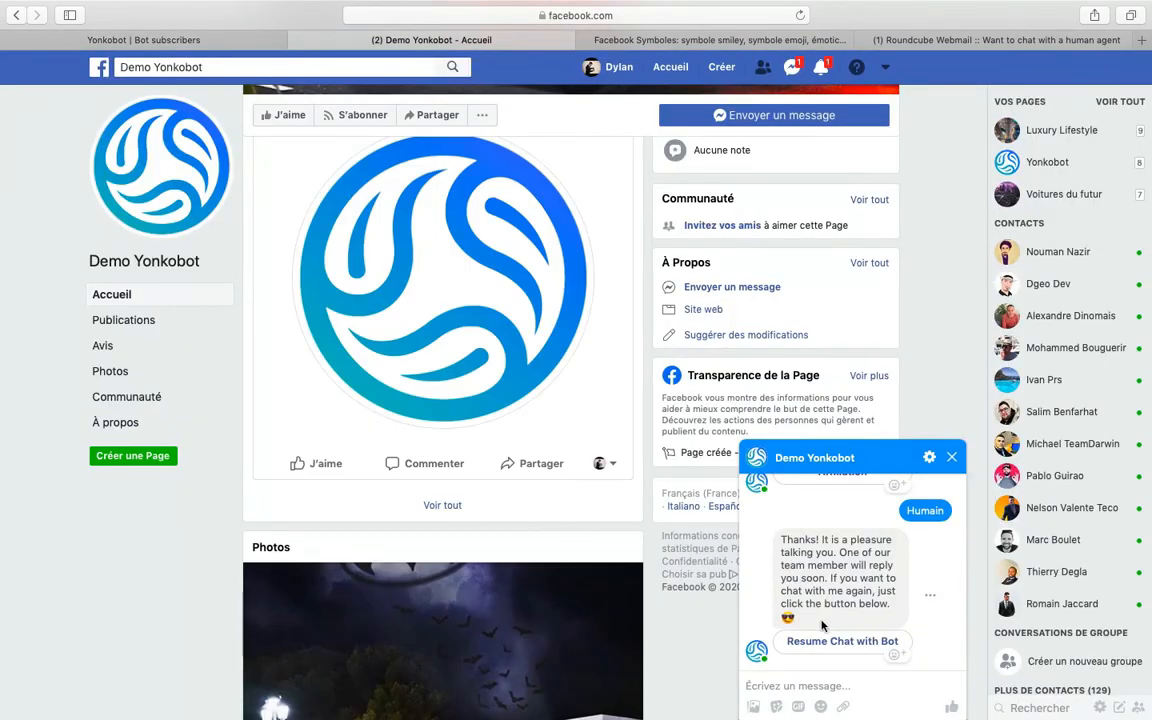
pyautogui.scroll(2, 873, 567)
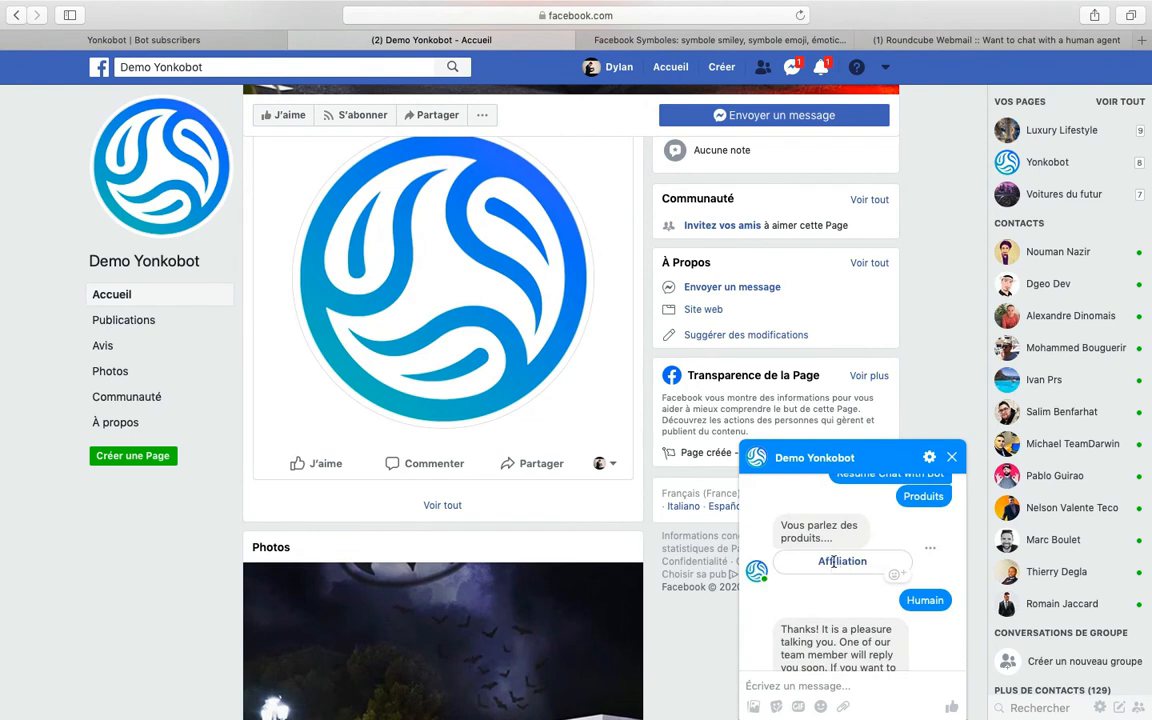
pyautogui.click(830, 561)
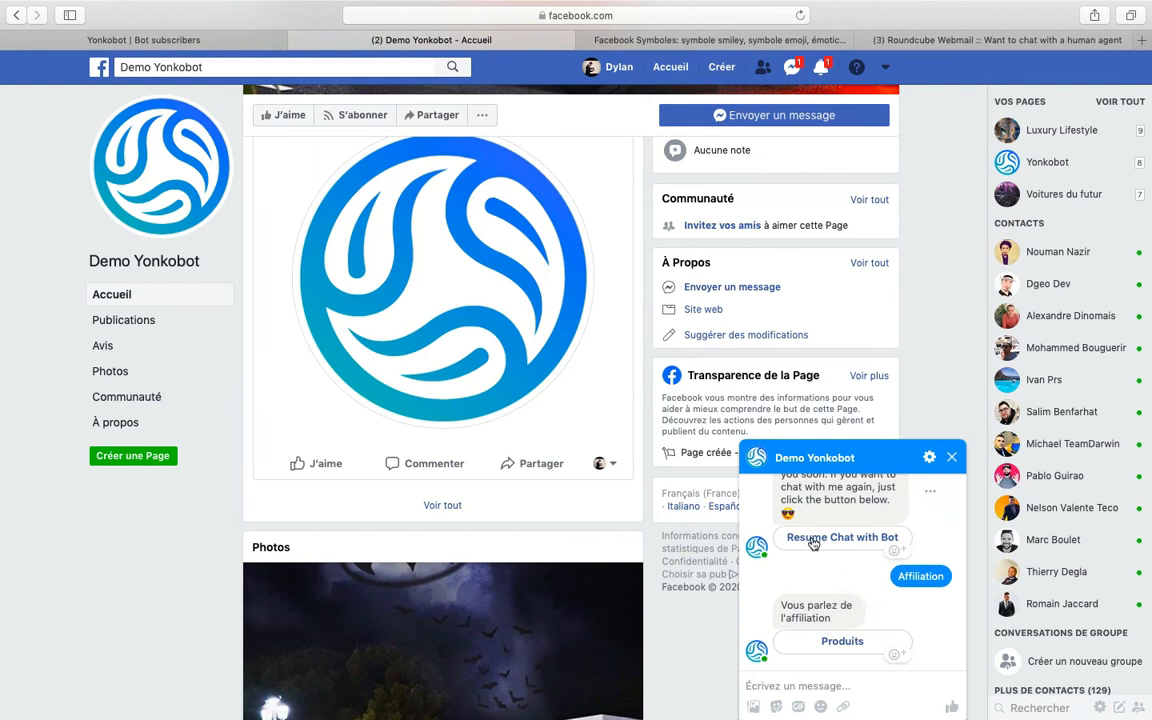
# Step: Open the Messenger Bot's bot settings in Yonkobot and review the Bot reply and Get started settings
pyautogui.click(176, 38)
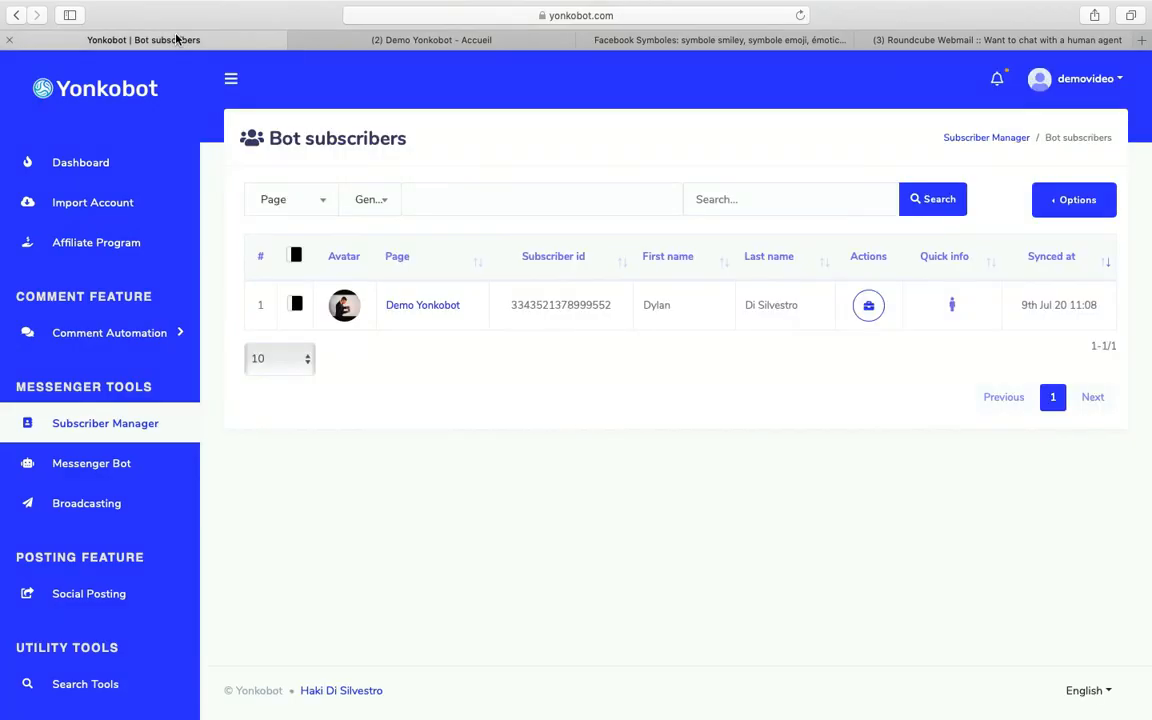
pyautogui.click(133, 461)
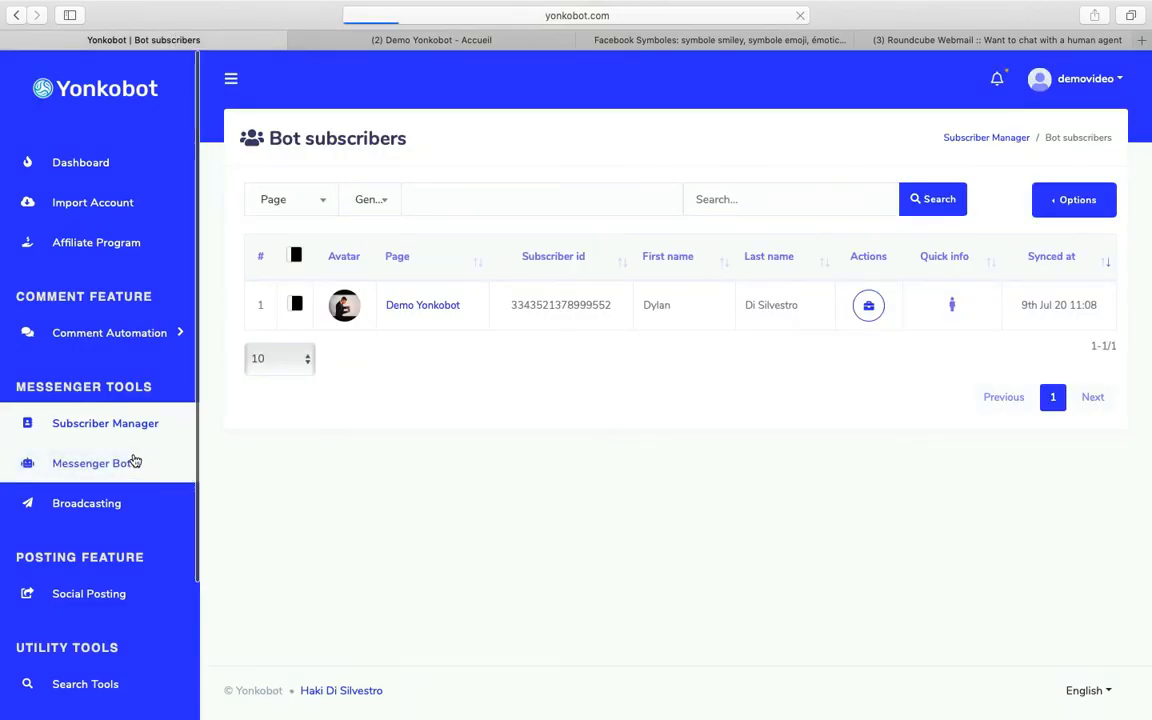
pyautogui.click(375, 277)
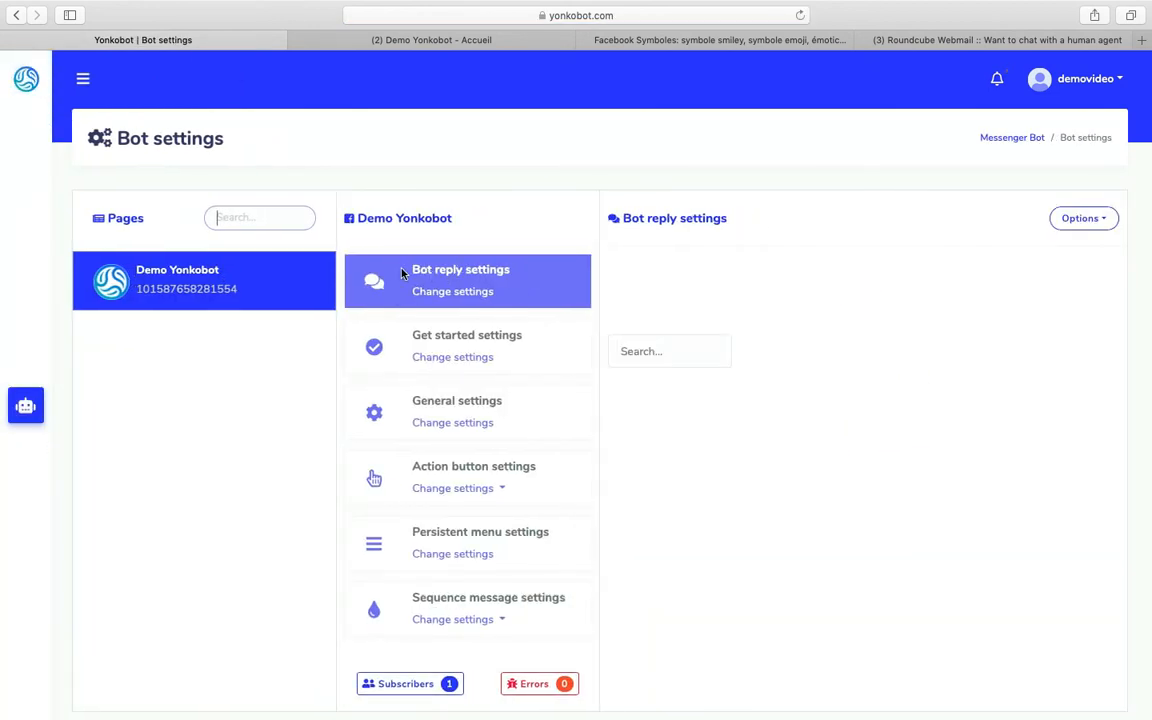
pyautogui.tripleClick(506, 273)
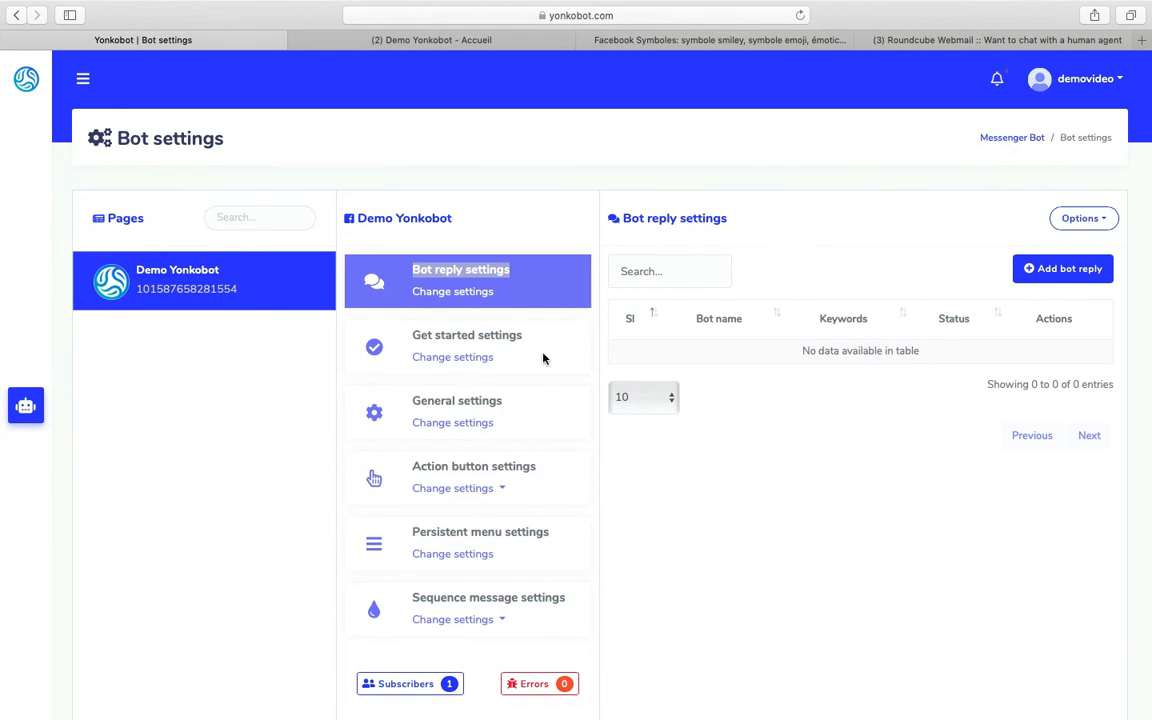
pyautogui.click(461, 357)
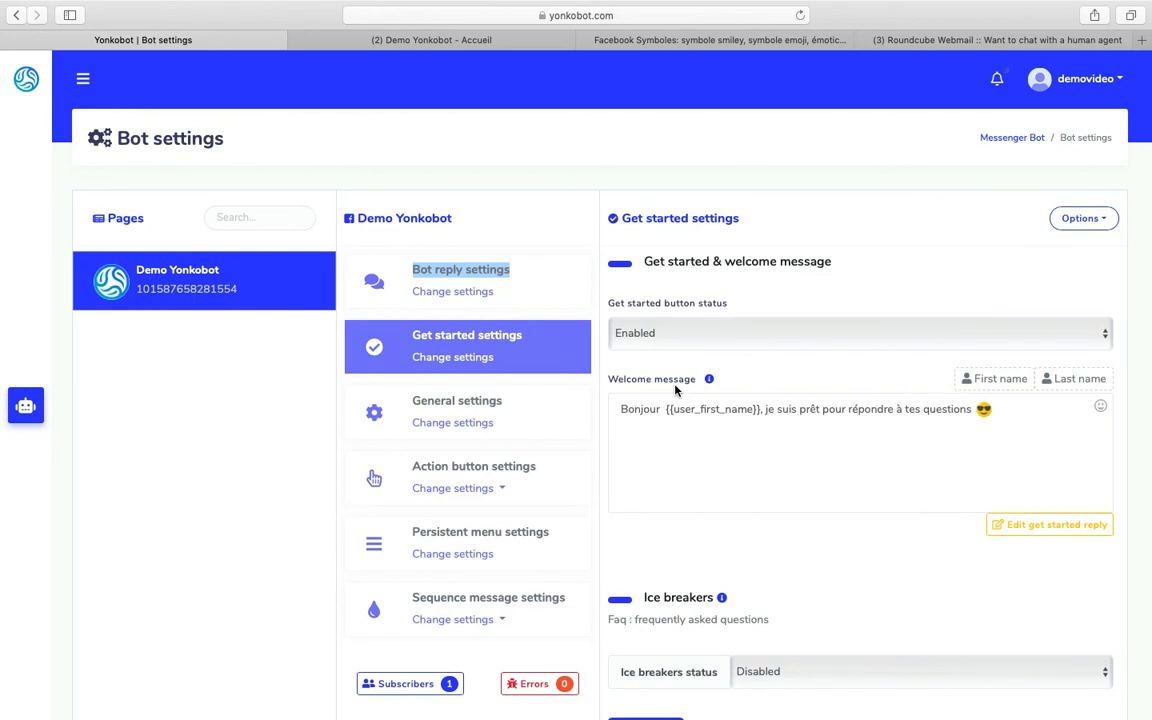
# Step: Add a bot reply named "Test" with the keyword "pizza" in the Bot reply settings
pyautogui.click(468, 292)
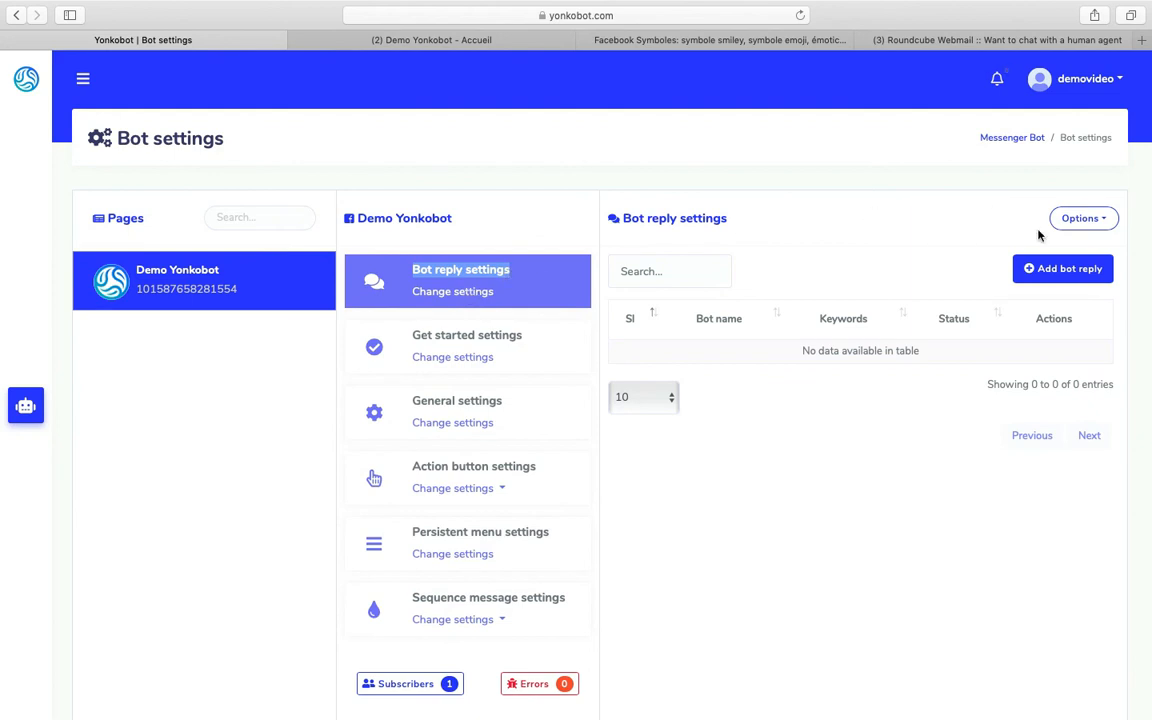
pyautogui.click(1078, 274)
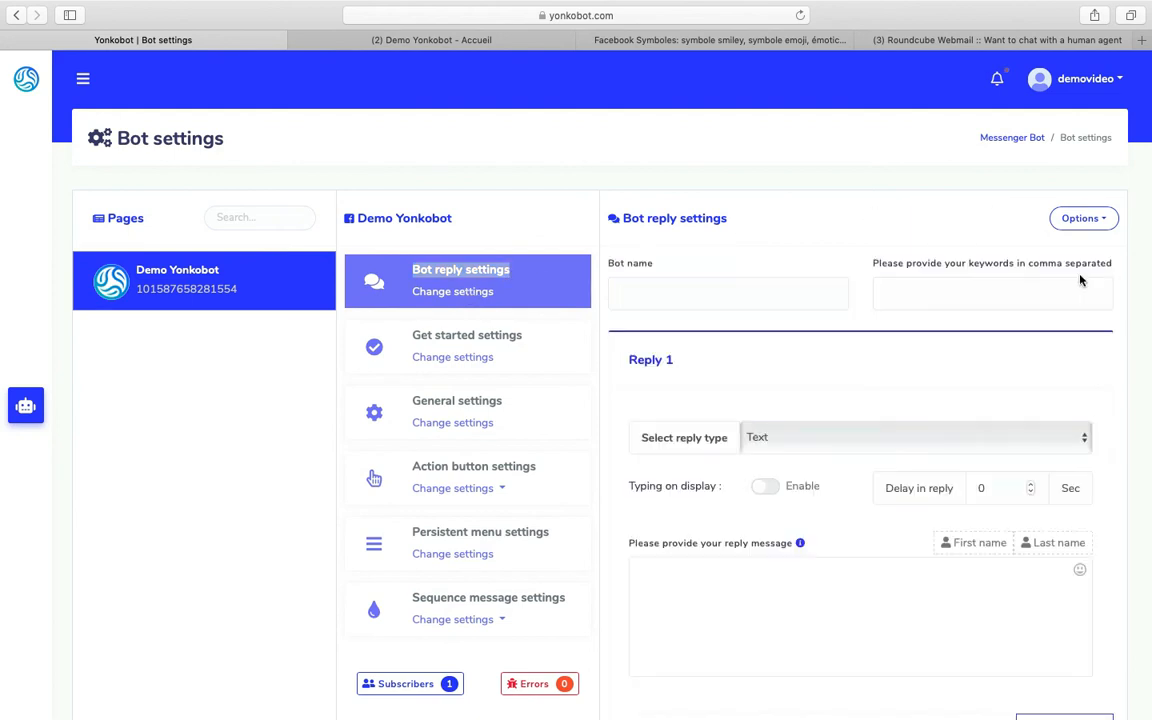
pyautogui.click(728, 300)
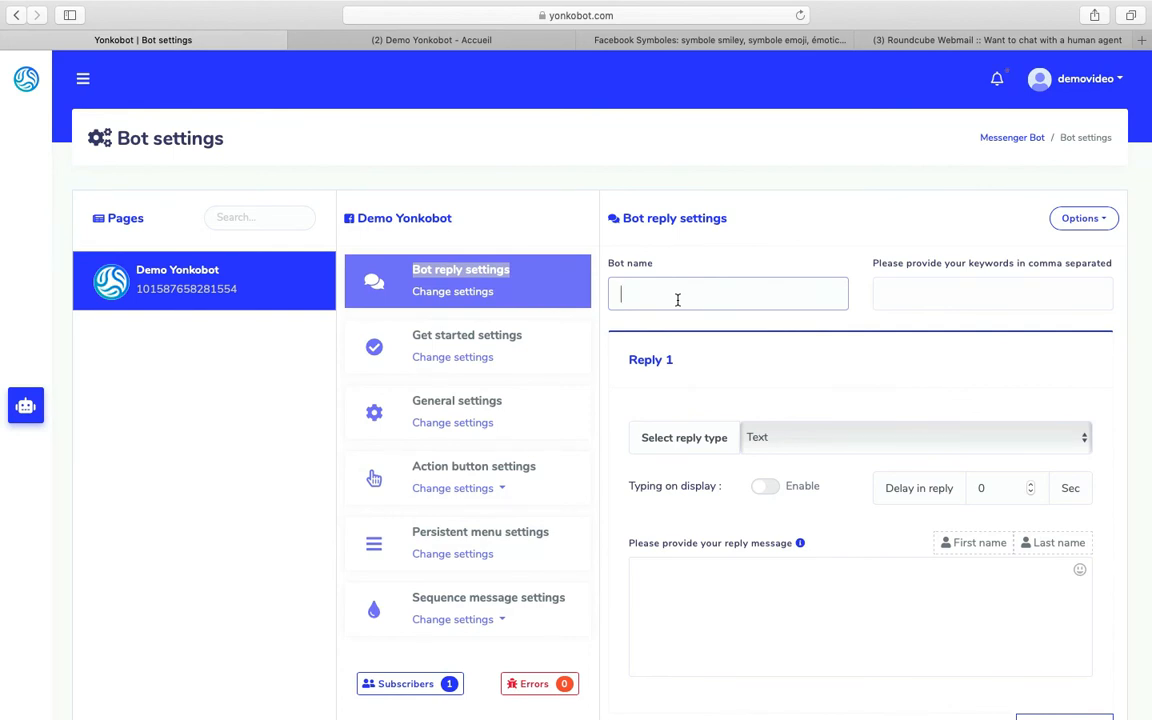
pyautogui.click(907, 296)
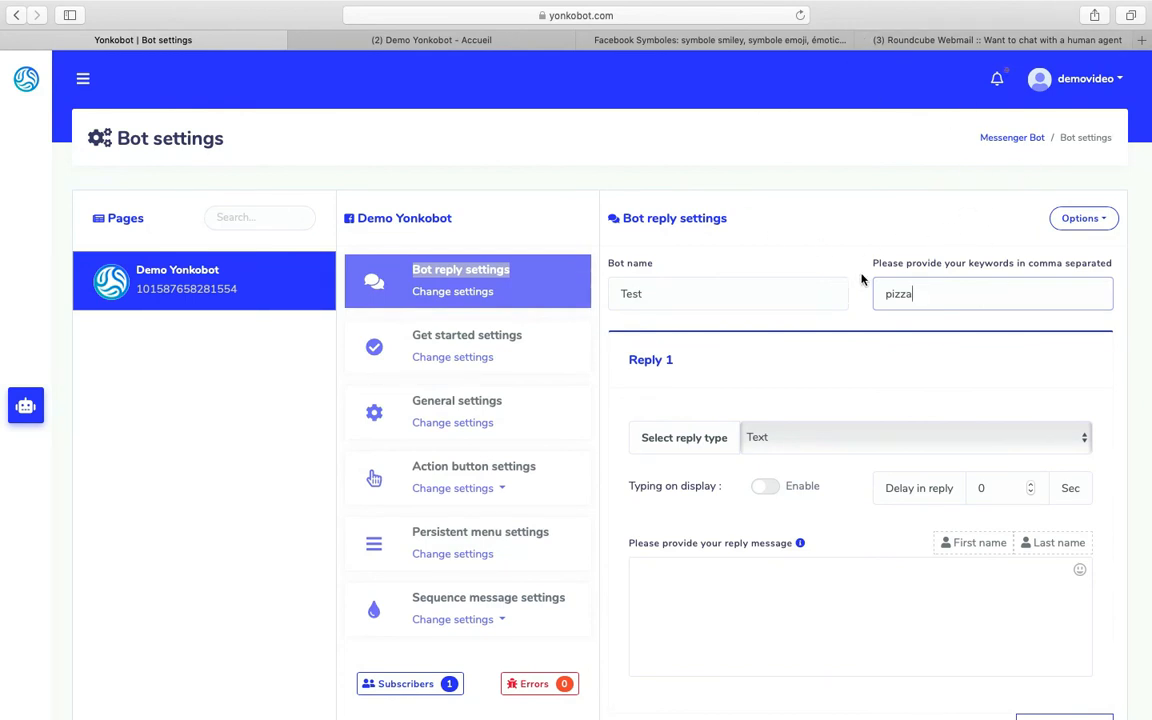
# Step: Enable the typing display for Reply 1 with a 2-second delay and enter the message "Oui nous faisons des promos..."
pyautogui.scroll(-1, 858, 333)
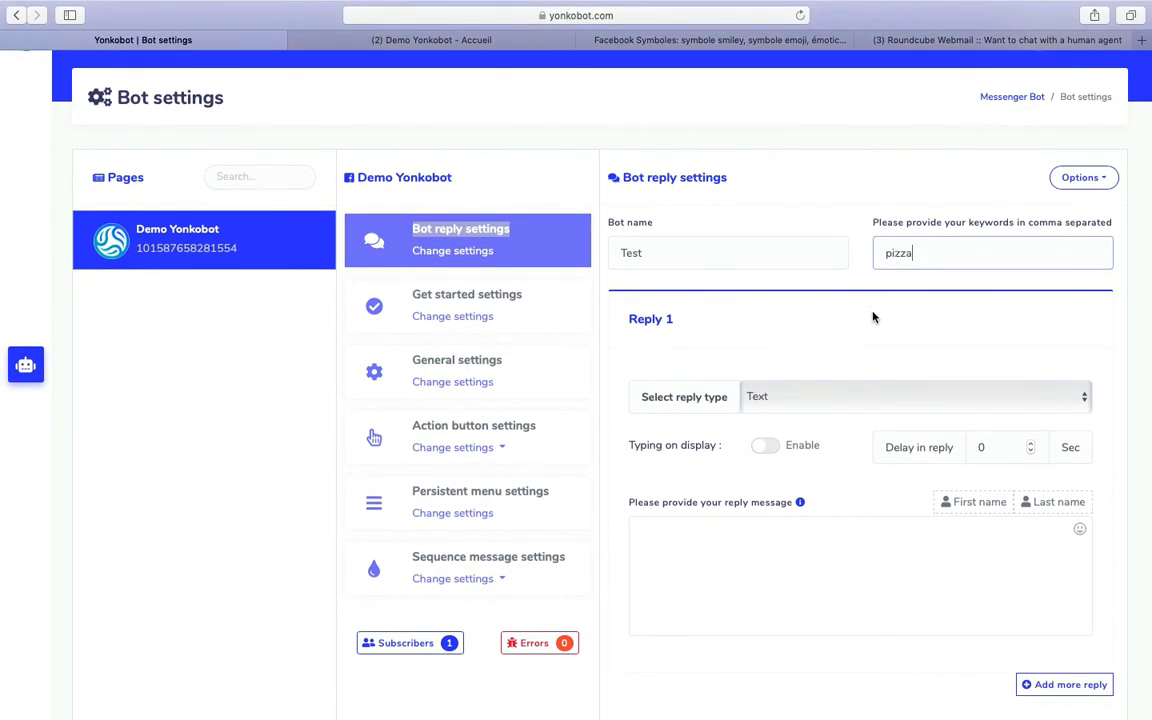
pyautogui.click(765, 445)
pyautogui.doubleClick(975, 447)
pyautogui.write('2')
pyautogui.scroll(-4, 900, 440)
pyautogui.click(840, 401)
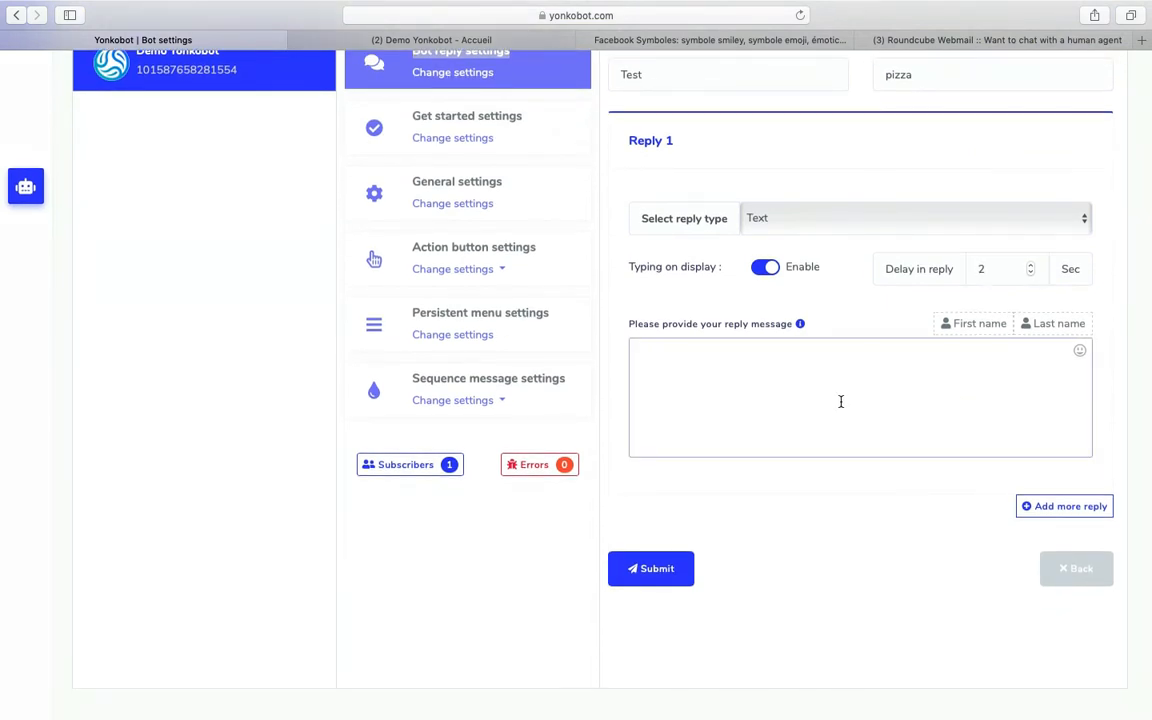
pyautogui.write('Oui nous faisons des promos...')
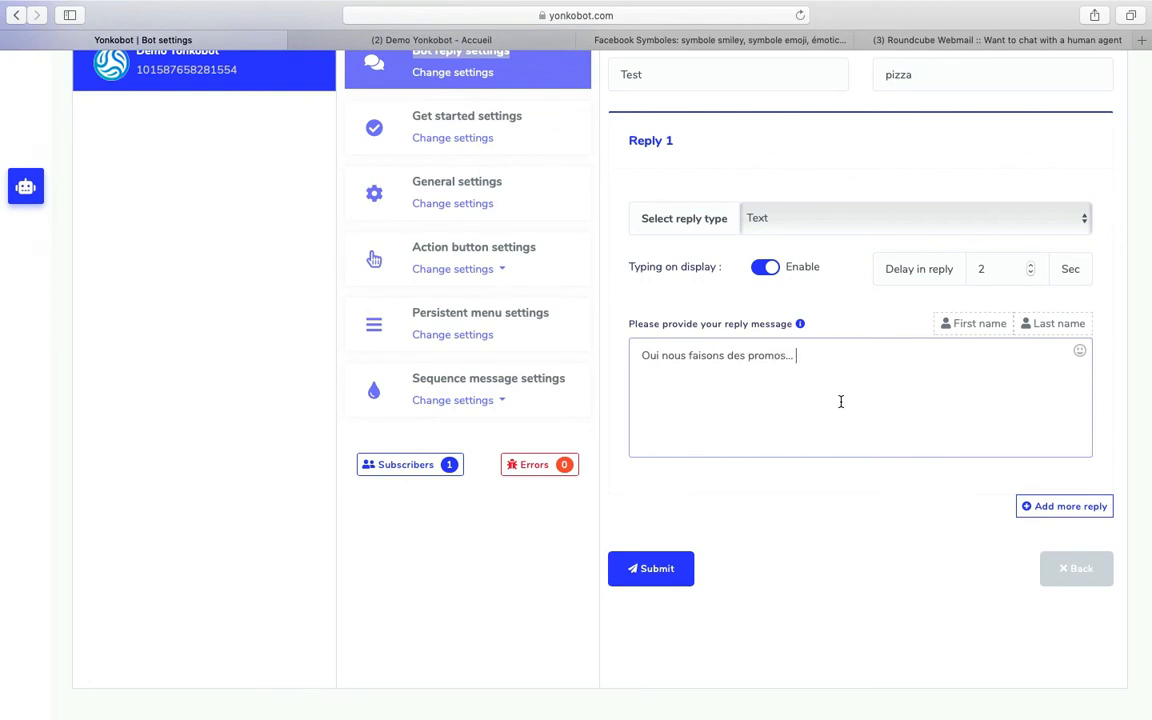
# Step: Check the available reply types, keep Reply 1 as Text, and save the "Test" bot reply
pyautogui.scroll(3, 870, 300)
pyautogui.doubleClick(957, 144)
pyautogui.click(871, 201)
pyautogui.click(850, 285)
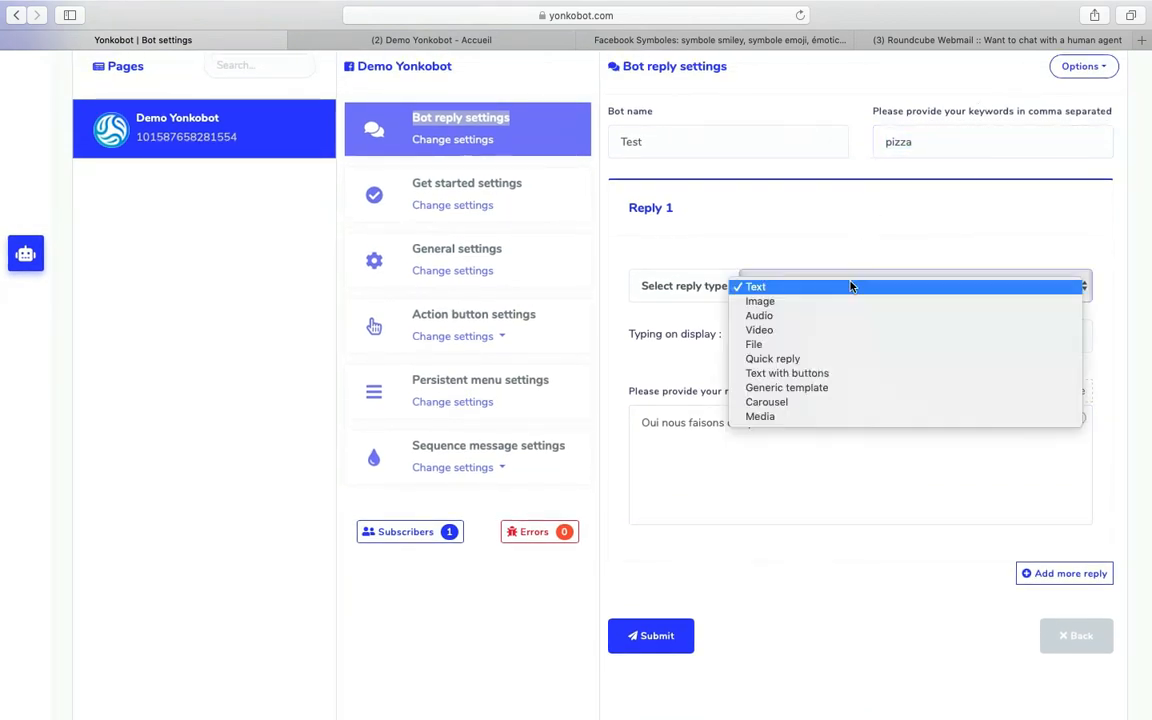
pyautogui.click(845, 476)
pyautogui.click(650, 635)
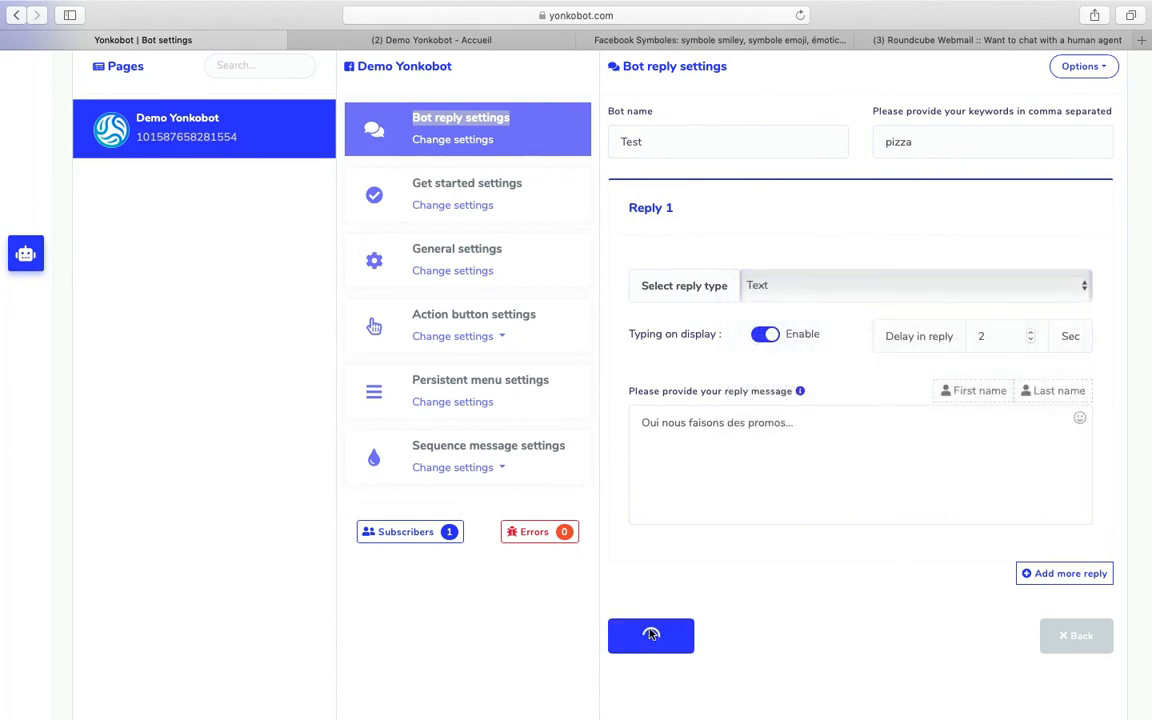
pyautogui.click(864, 516)
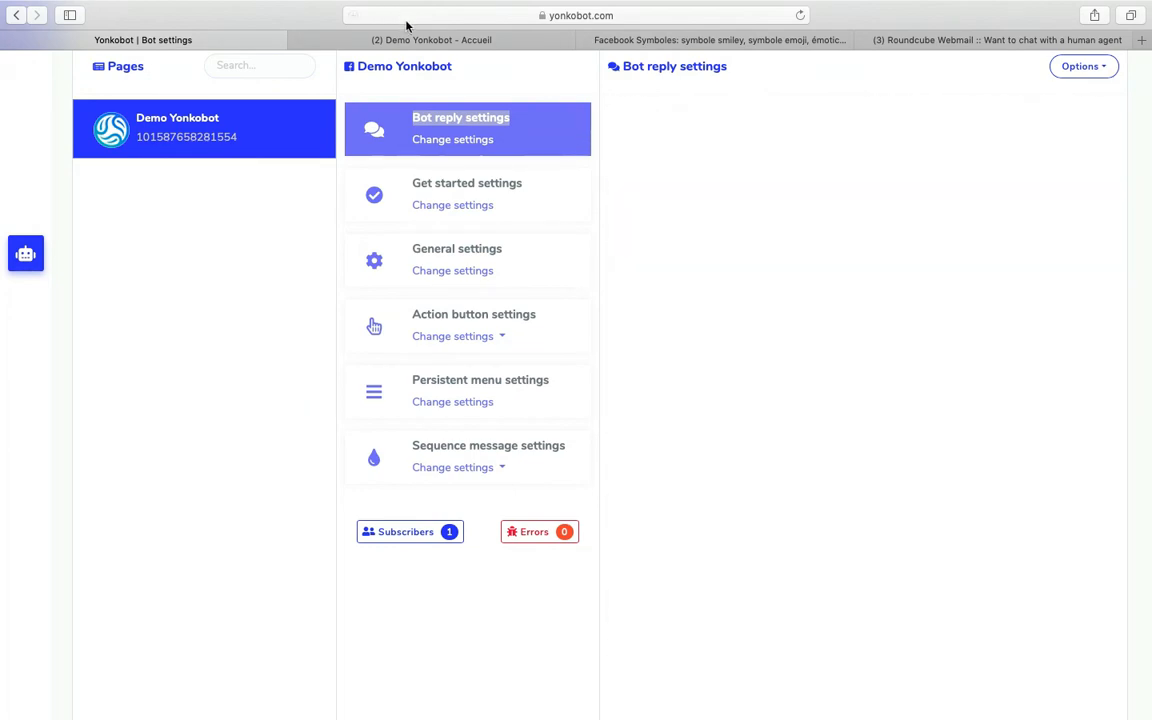
# Step: Switch to the Facebook chat with Demo Yonkobot, choose Produits, and test the keyword reply by sending "pizza"
pyautogui.click(430, 40)
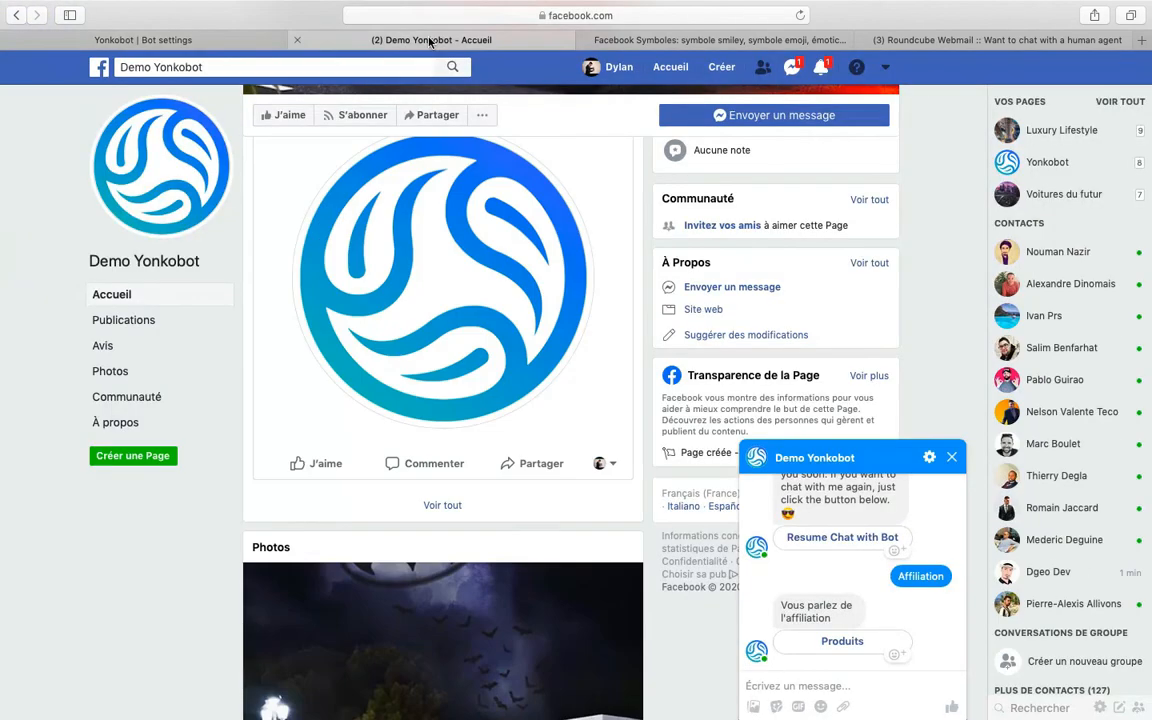
pyautogui.click(845, 640)
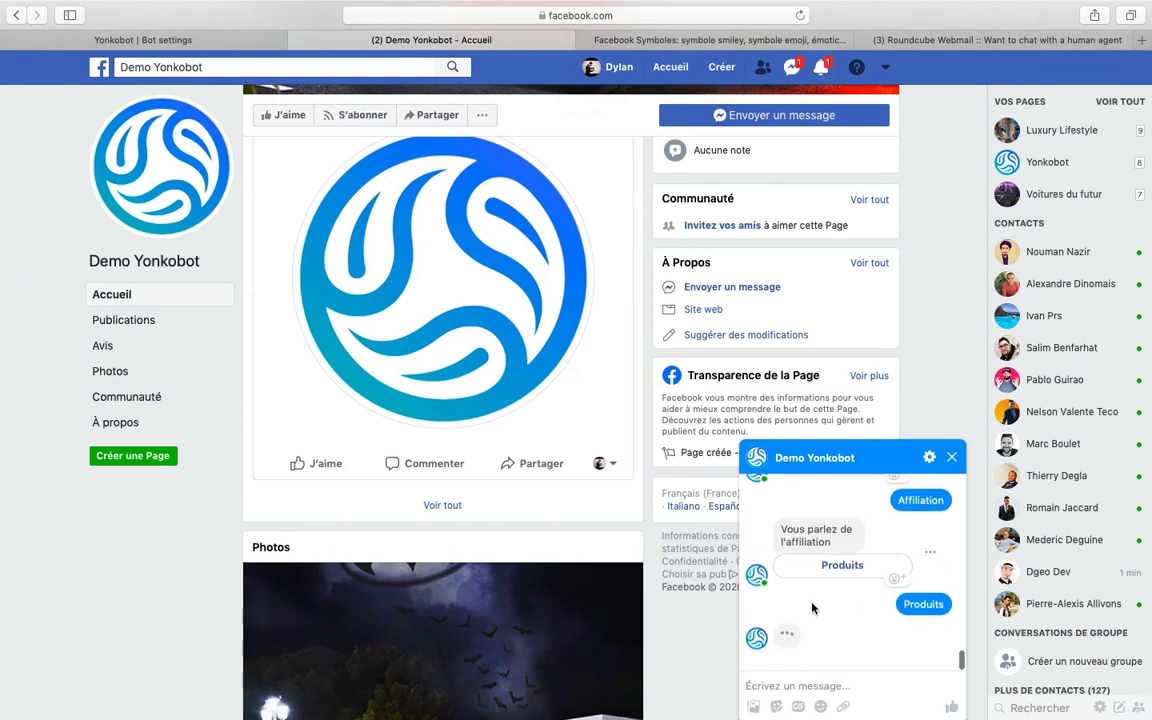
pyautogui.click(803, 688)
pyautogui.write('piz')
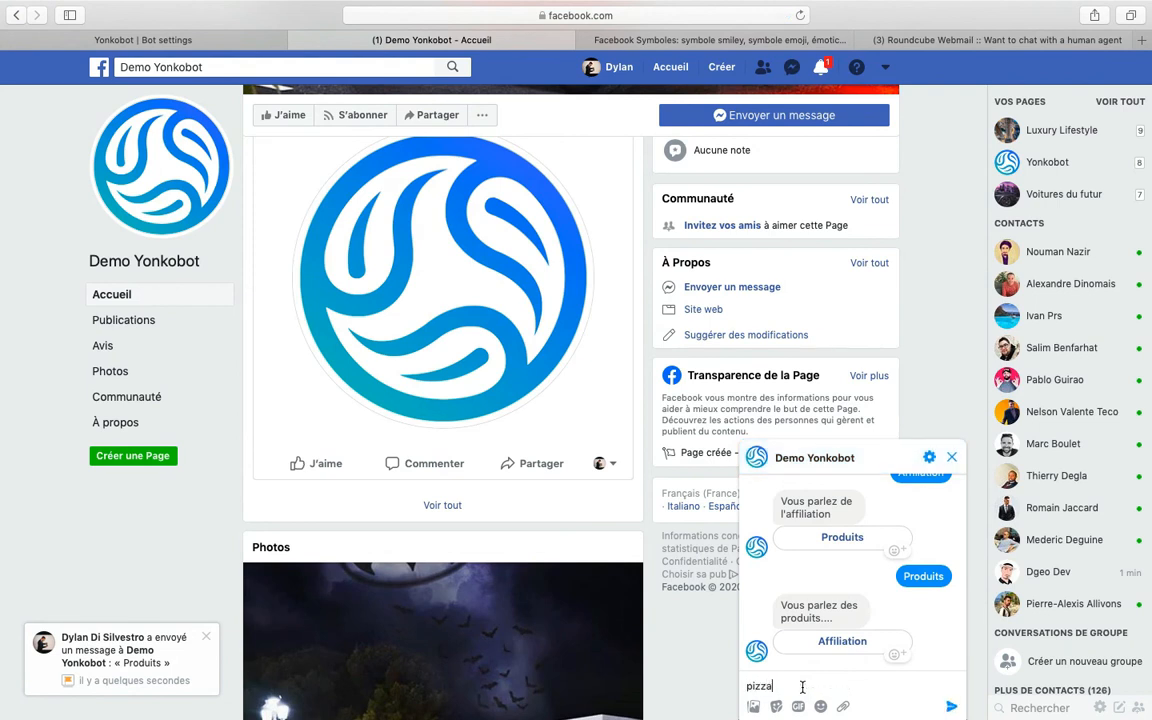
pyautogui.write('za')
pyautogui.press('Return')
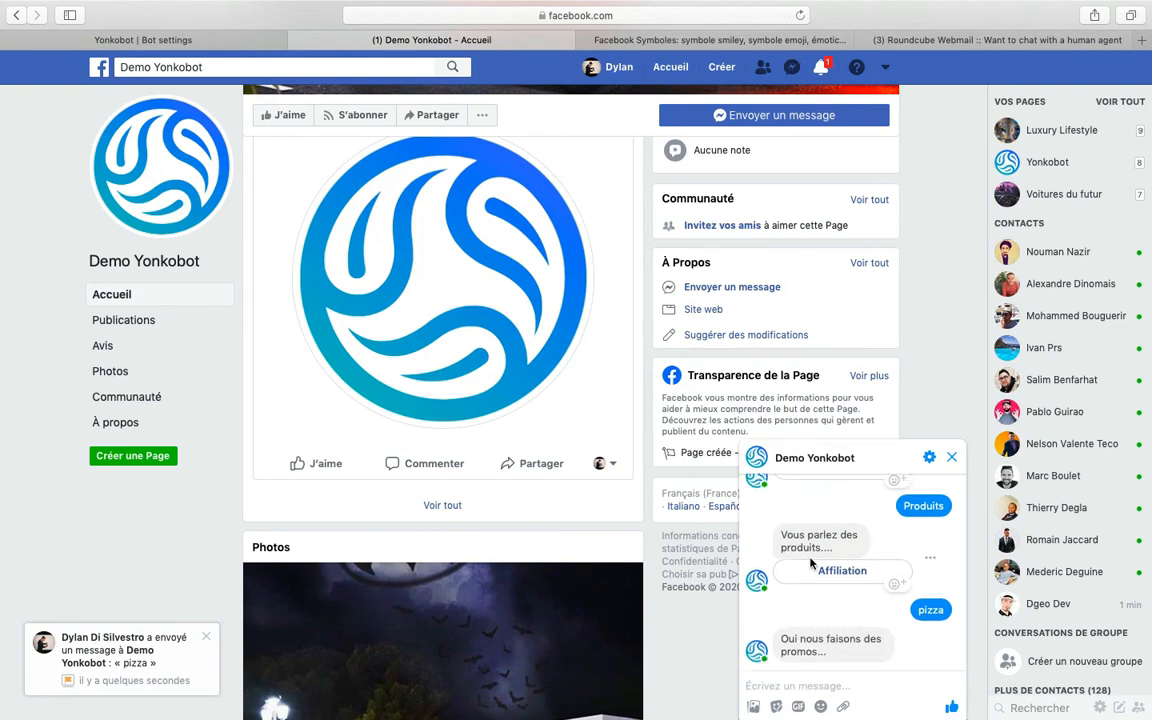
# Step: Compare the "Test" entry in Yonkobot's bot reply list with the bot's pizza answer in the Facebook chat
pyautogui.click(162, 39)
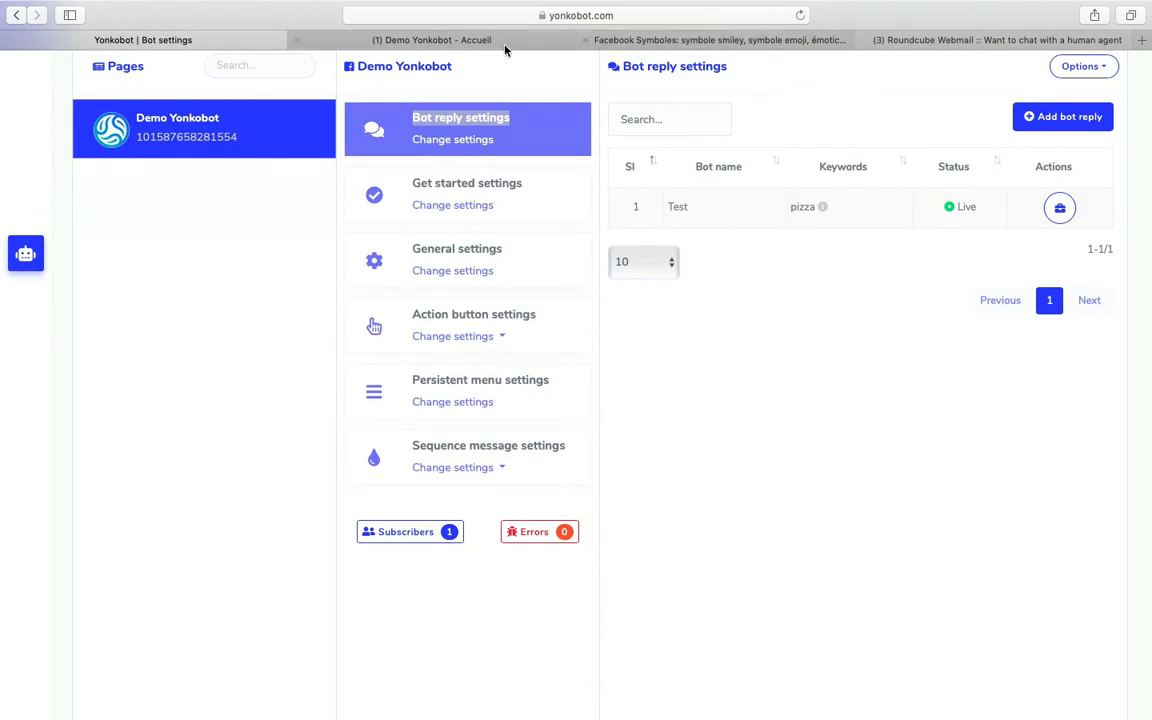
pyautogui.click(400, 42)
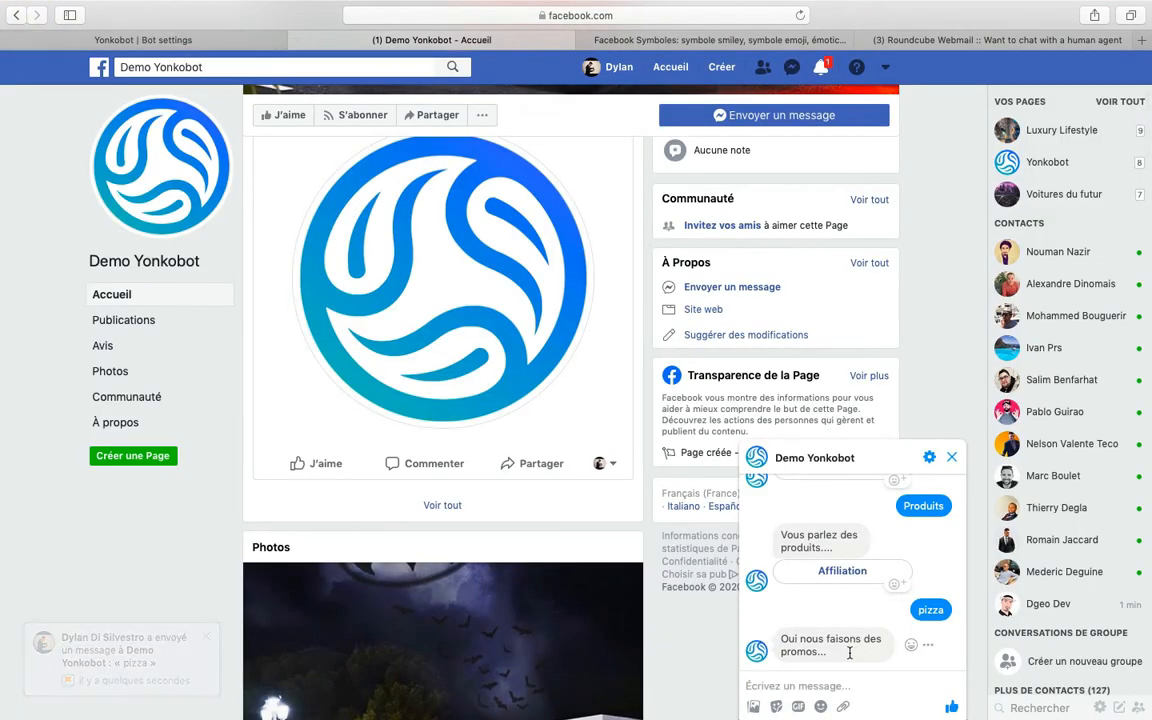
pyautogui.click(227, 46)
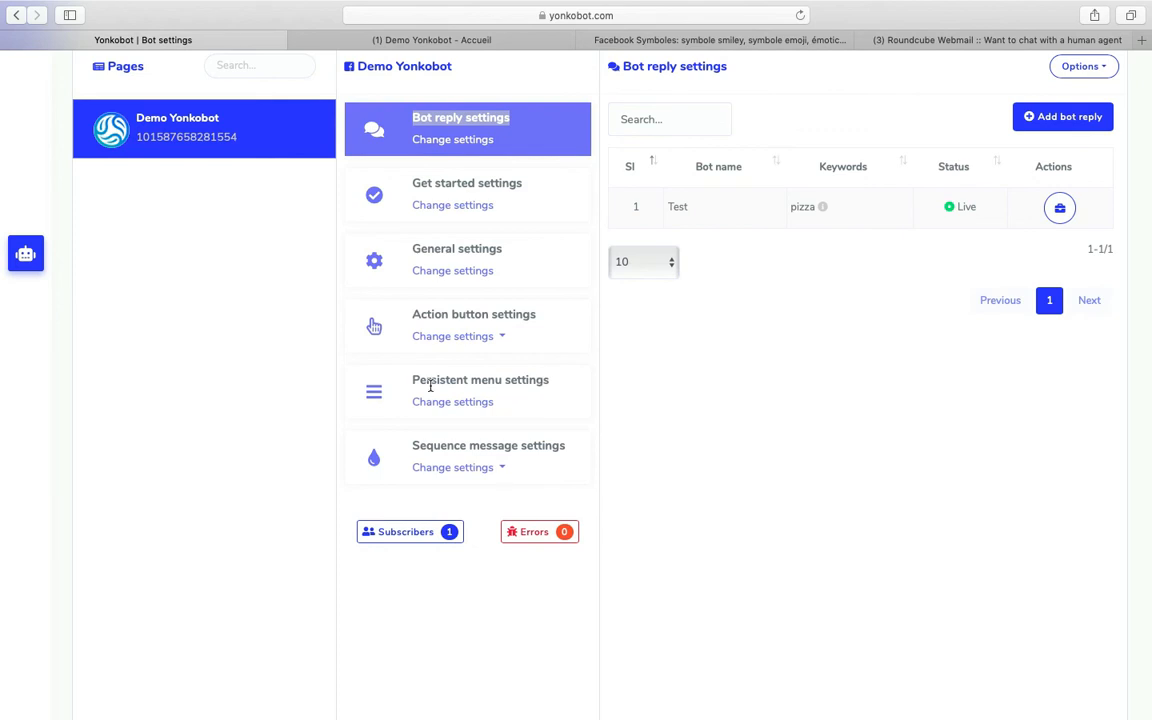
pyautogui.click(381, 400)
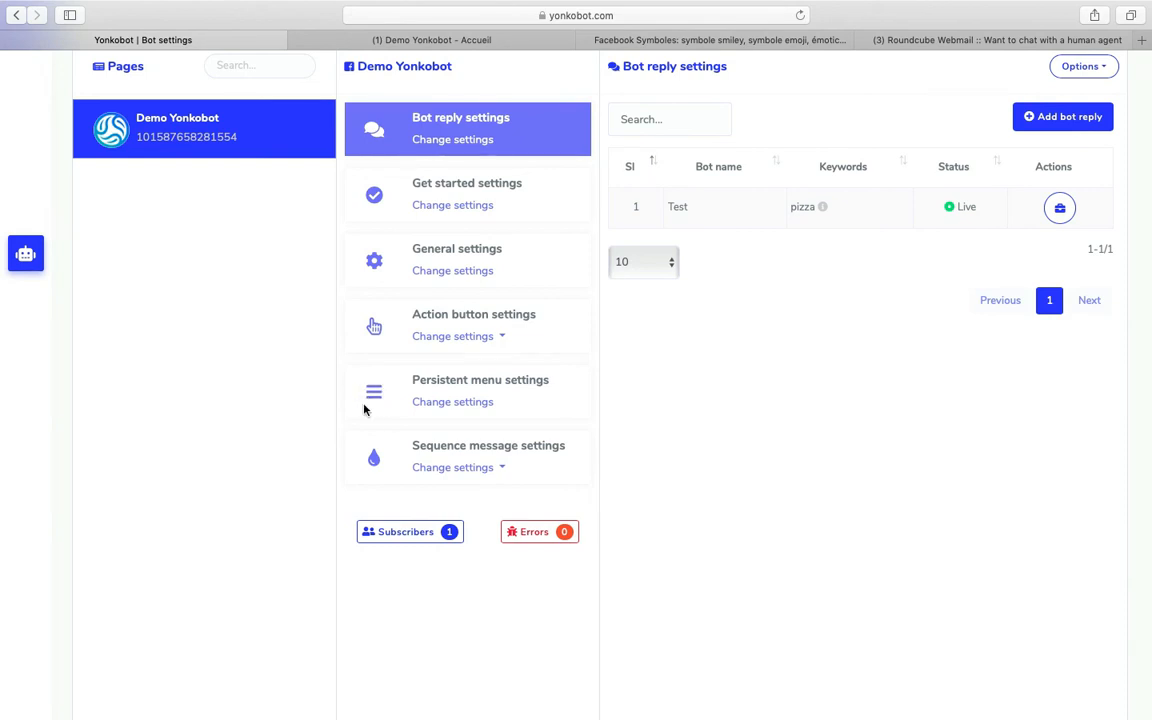
pyautogui.click(459, 42)
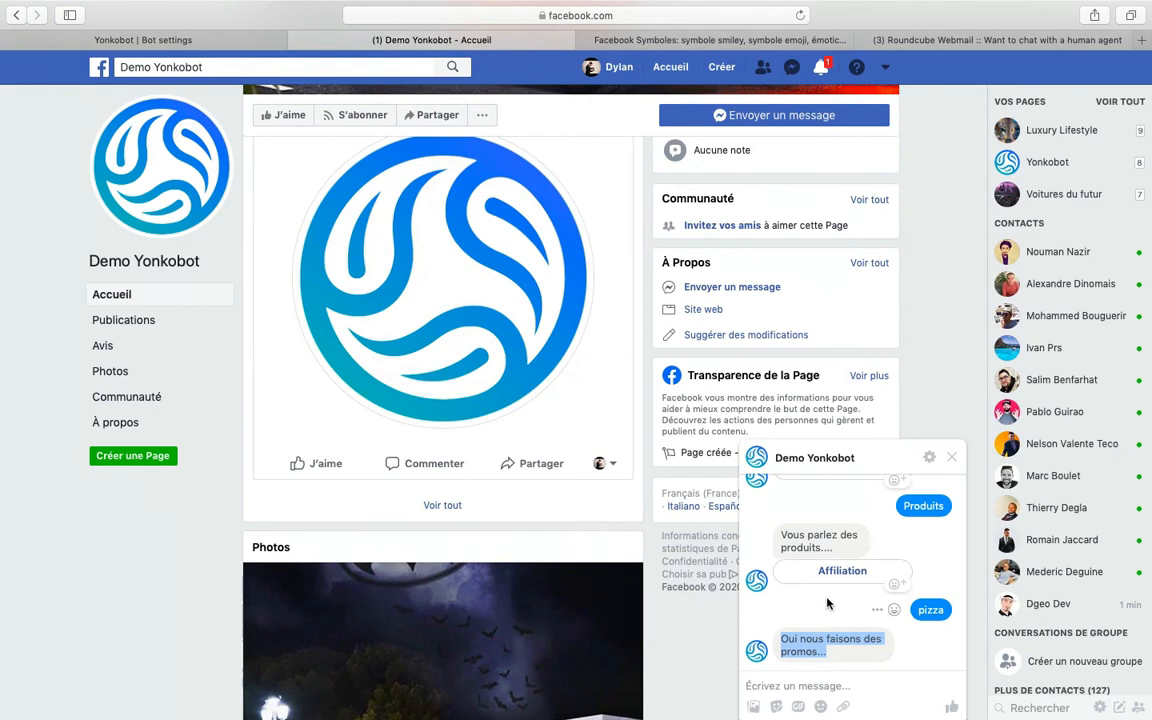
pyautogui.click(756, 687)
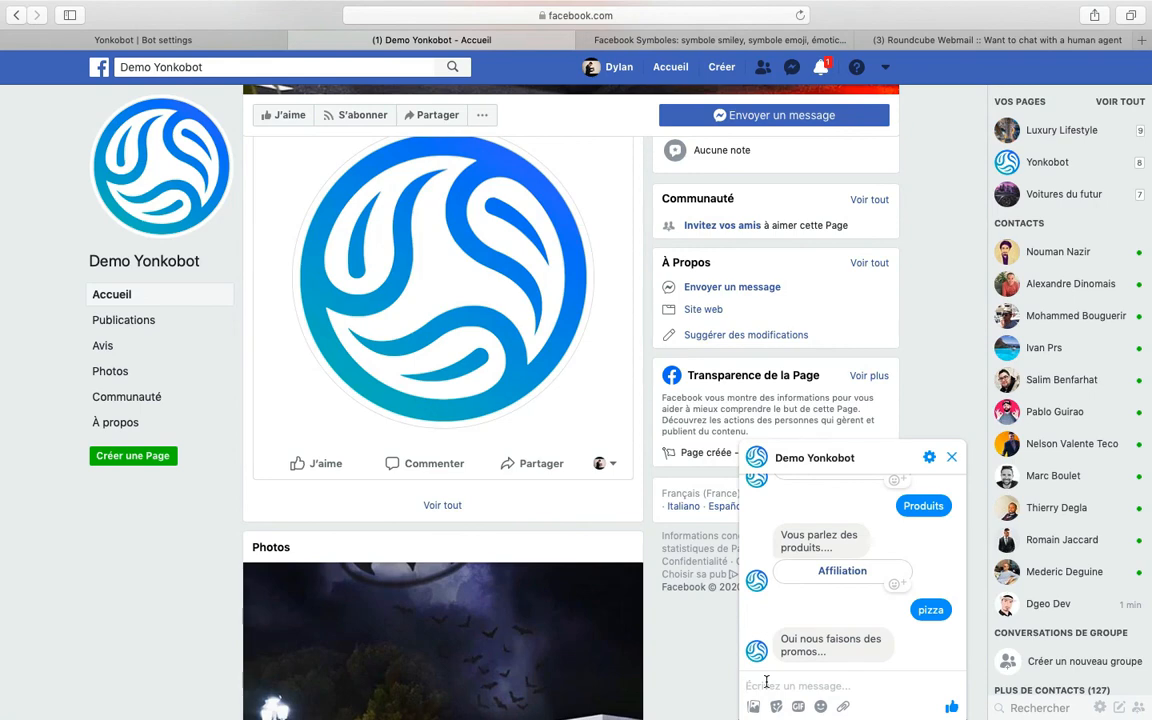
# Step: Return to Yonkobot, start a new persistent menu for the Demo Yonkobot page, and keep its locale at Default
pyautogui.click(165, 42)
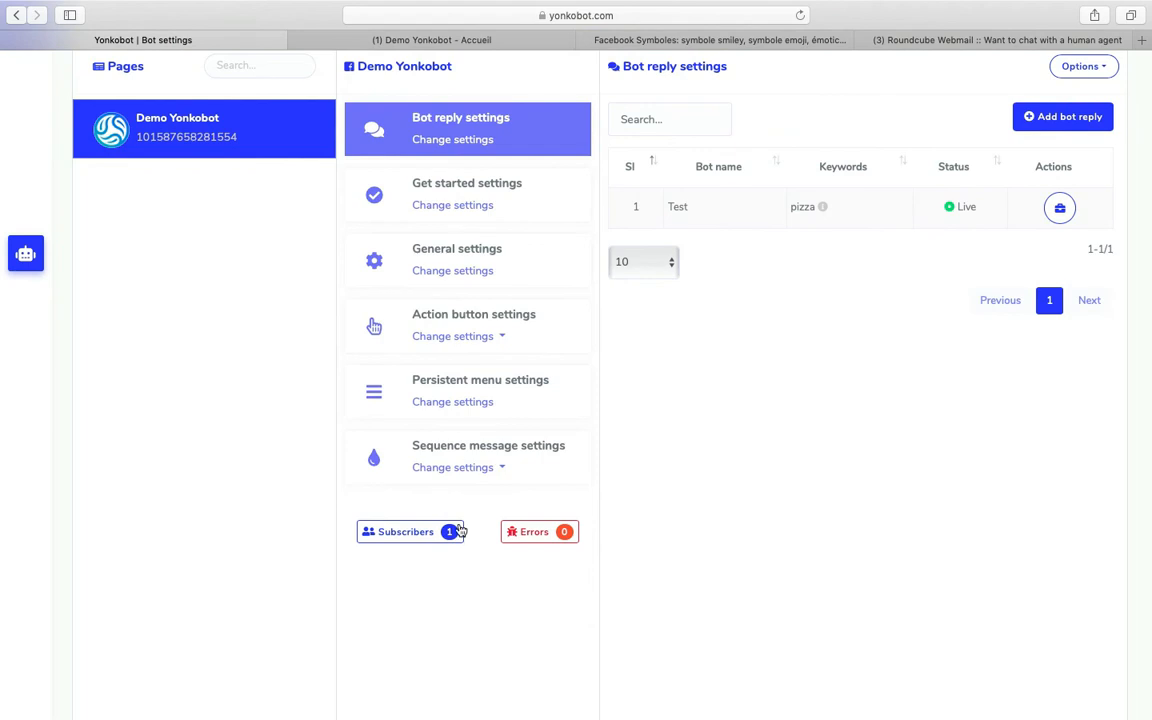
pyautogui.click(462, 404)
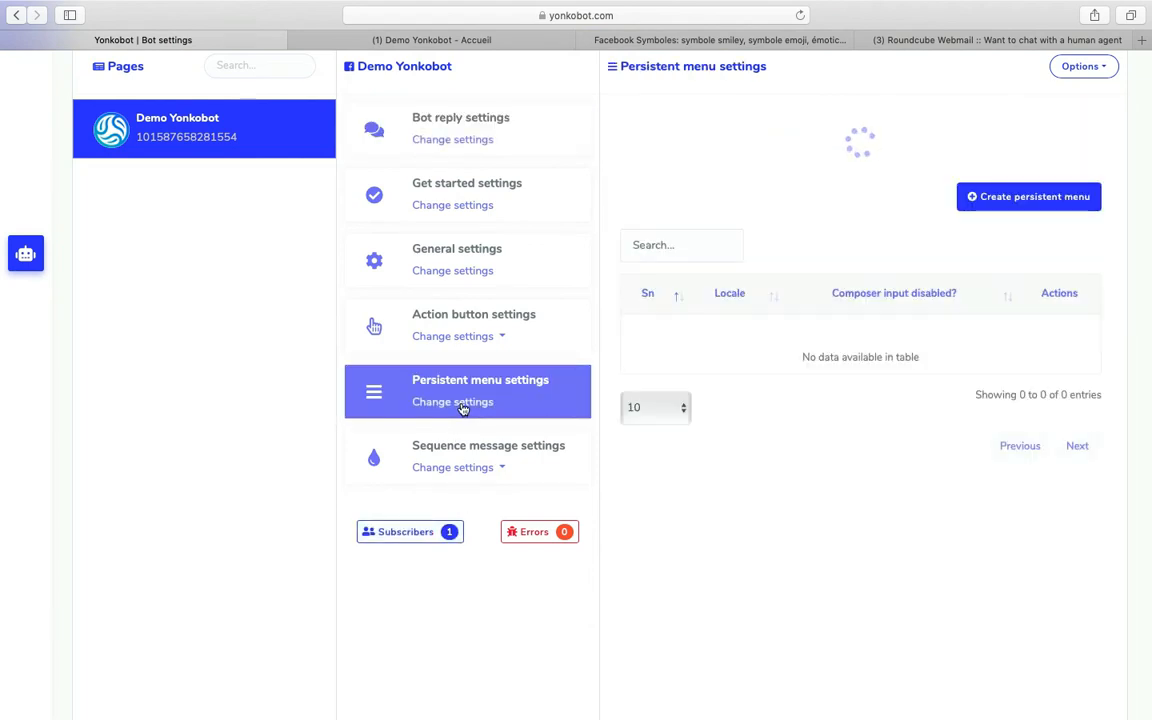
pyautogui.click(1020, 119)
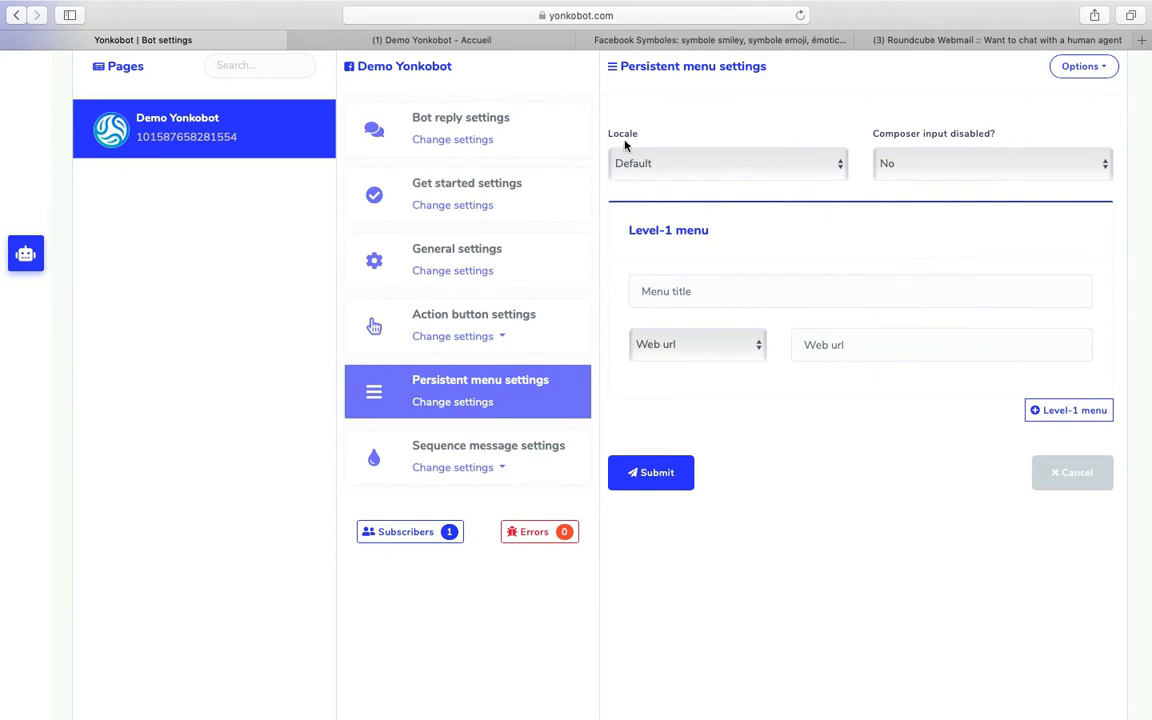
pyautogui.moveTo(643, 133); pyautogui.dragTo(611, 133)
pyautogui.click(676, 131)
pyautogui.click(689, 164)
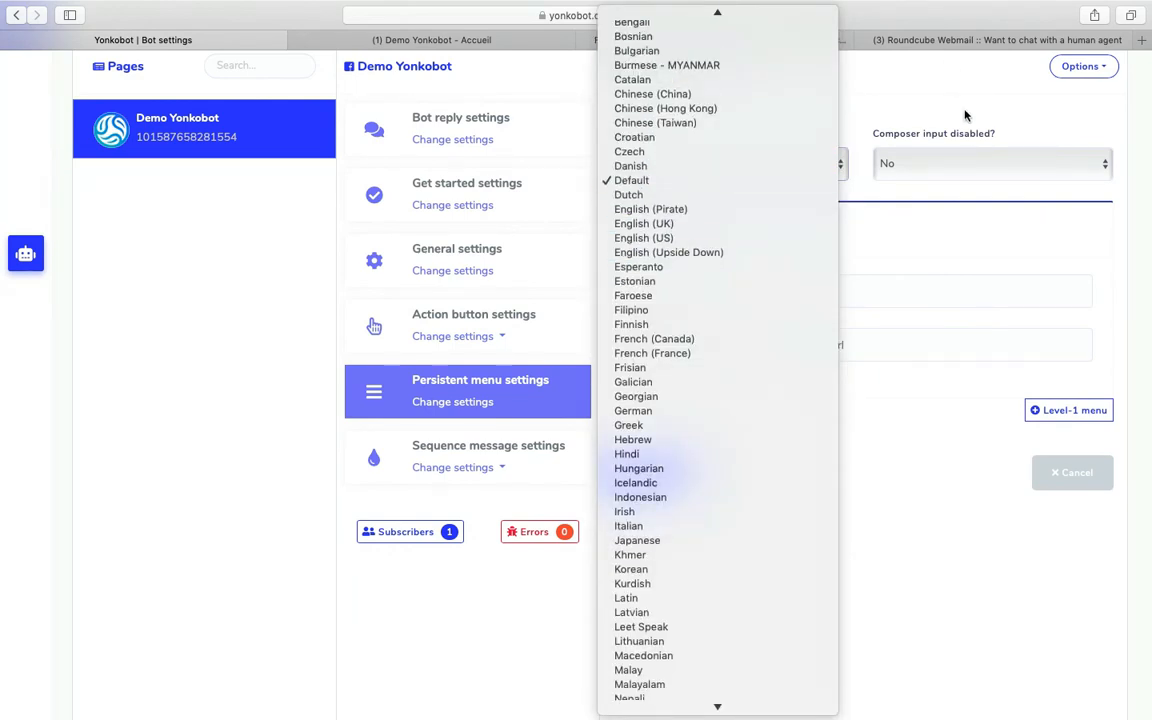
pyautogui.click(958, 111)
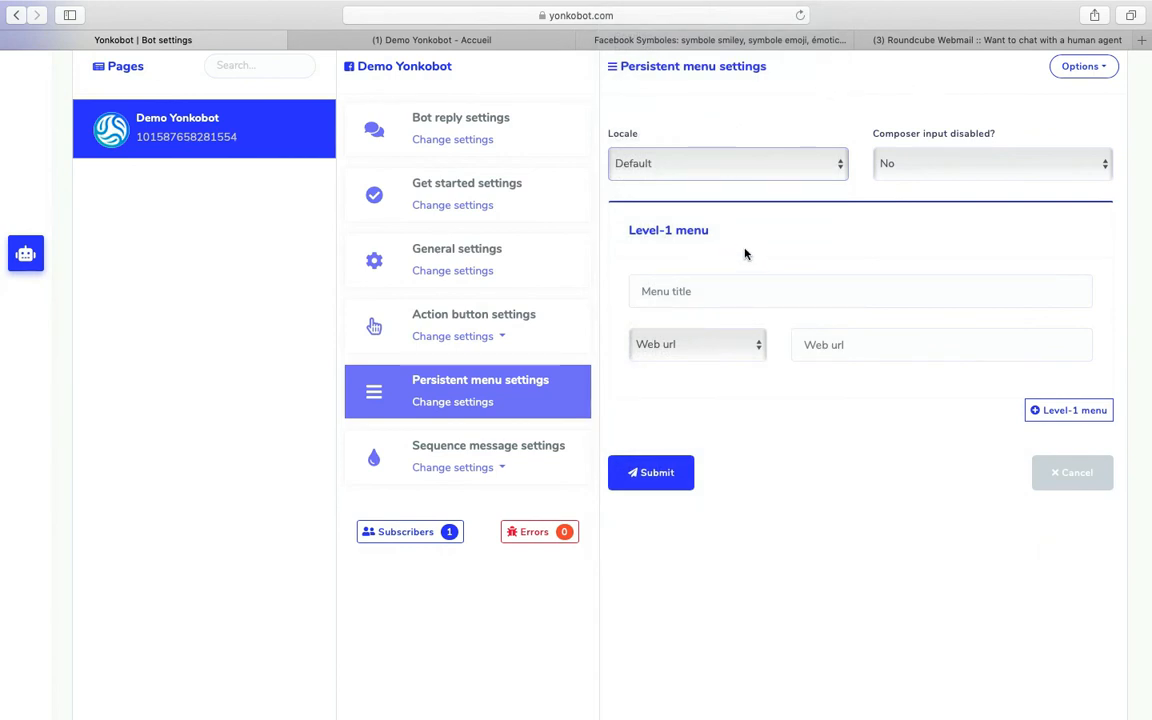
# Step: Try to add another Level-1 menu while the first one's title is still empty
pyautogui.click(667, 293)
pyautogui.click(712, 346)
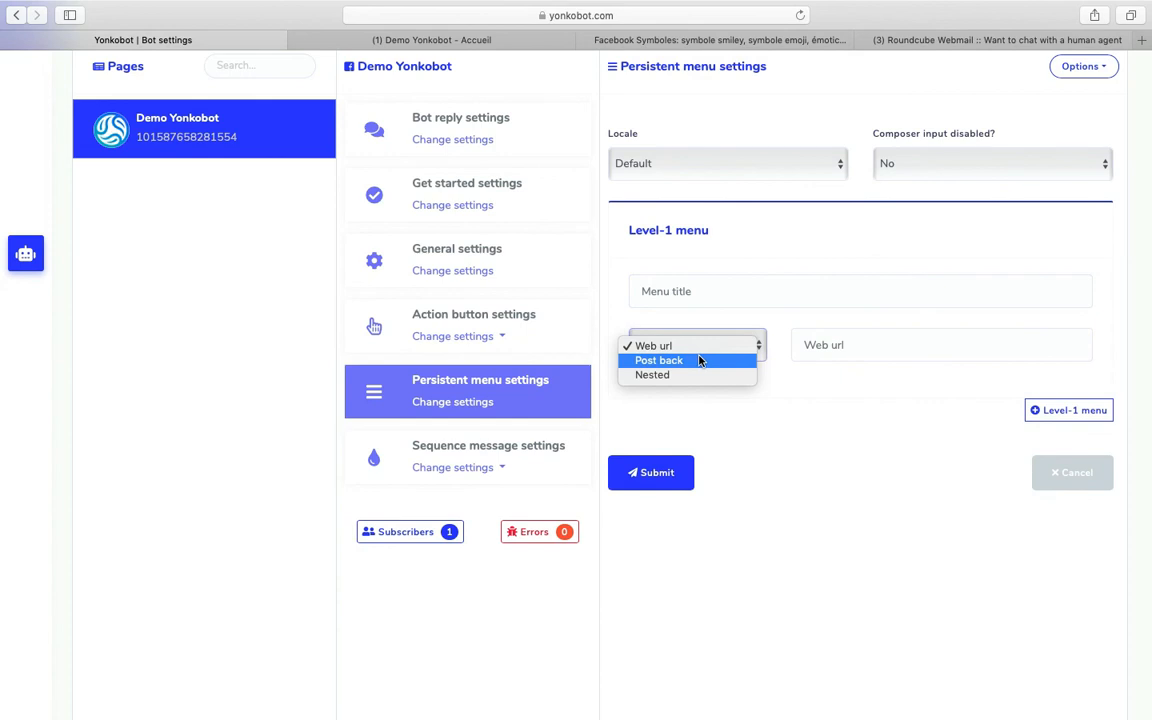
pyautogui.click(870, 440)
pyautogui.click(1068, 410)
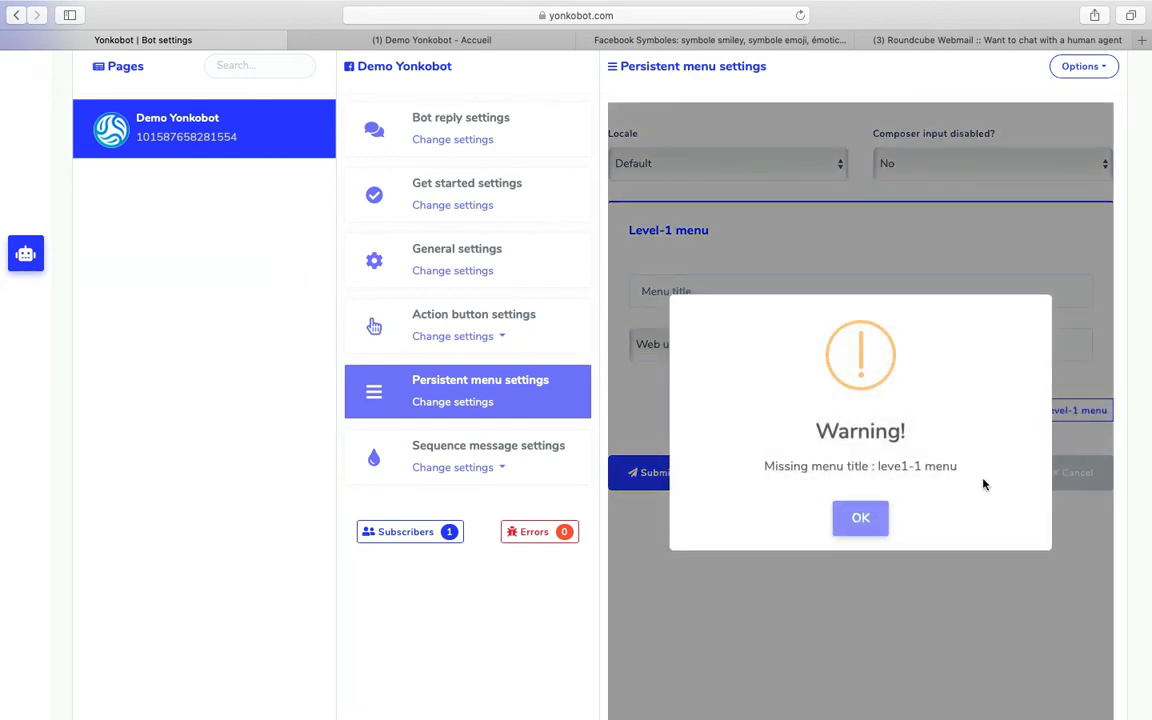
pyautogui.click(860, 521)
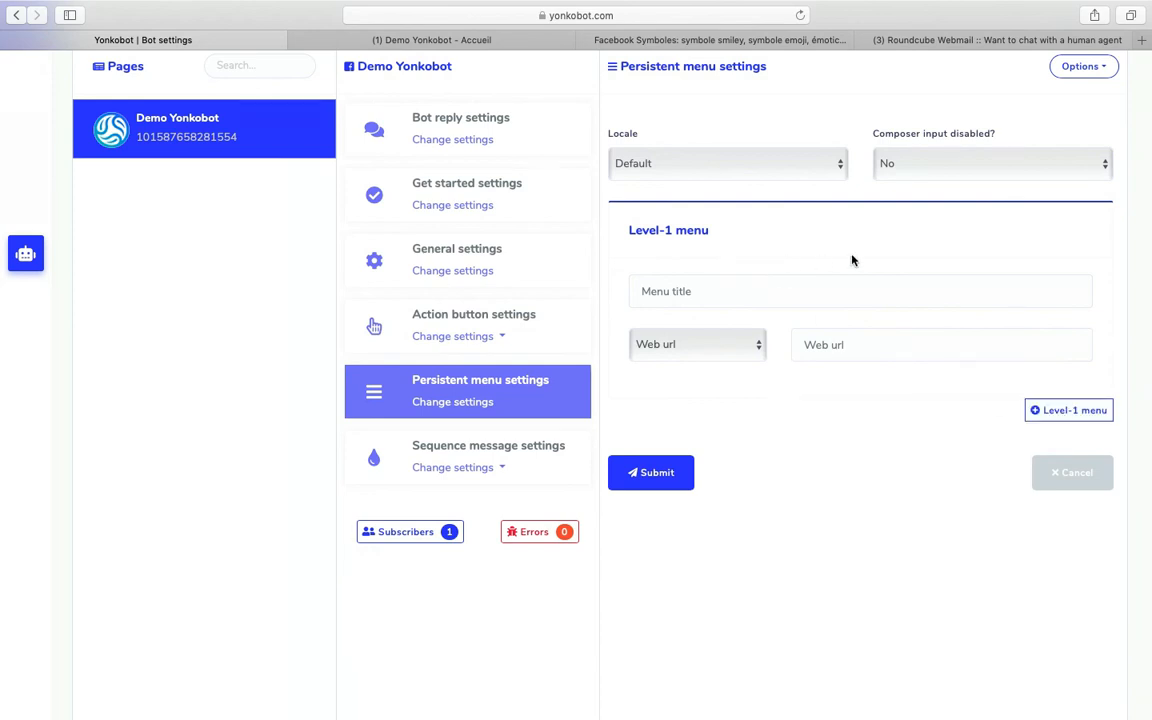
# Step: Examine the Level-1 menu's action type choices and its title field
pyautogui.click(708, 345)
pyautogui.click(836, 402)
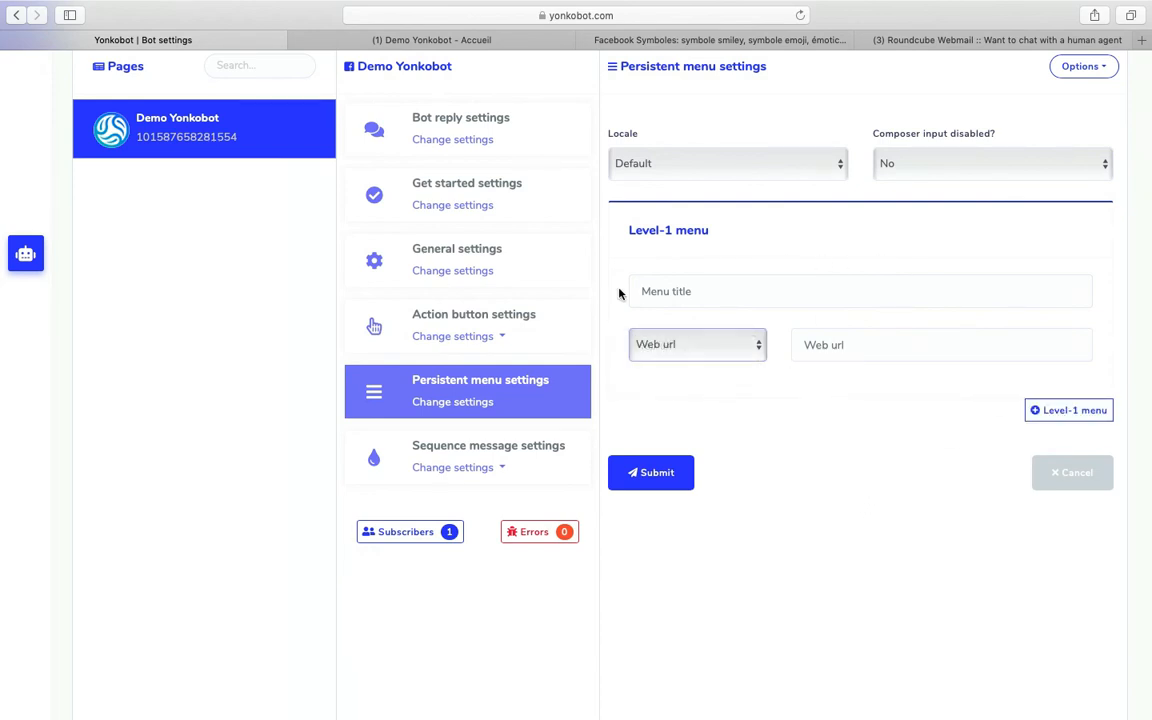
pyautogui.click(706, 346)
pyautogui.click(797, 418)
pyautogui.moveTo(630, 229); pyautogui.dragTo(712, 231)
pyautogui.click(691, 293)
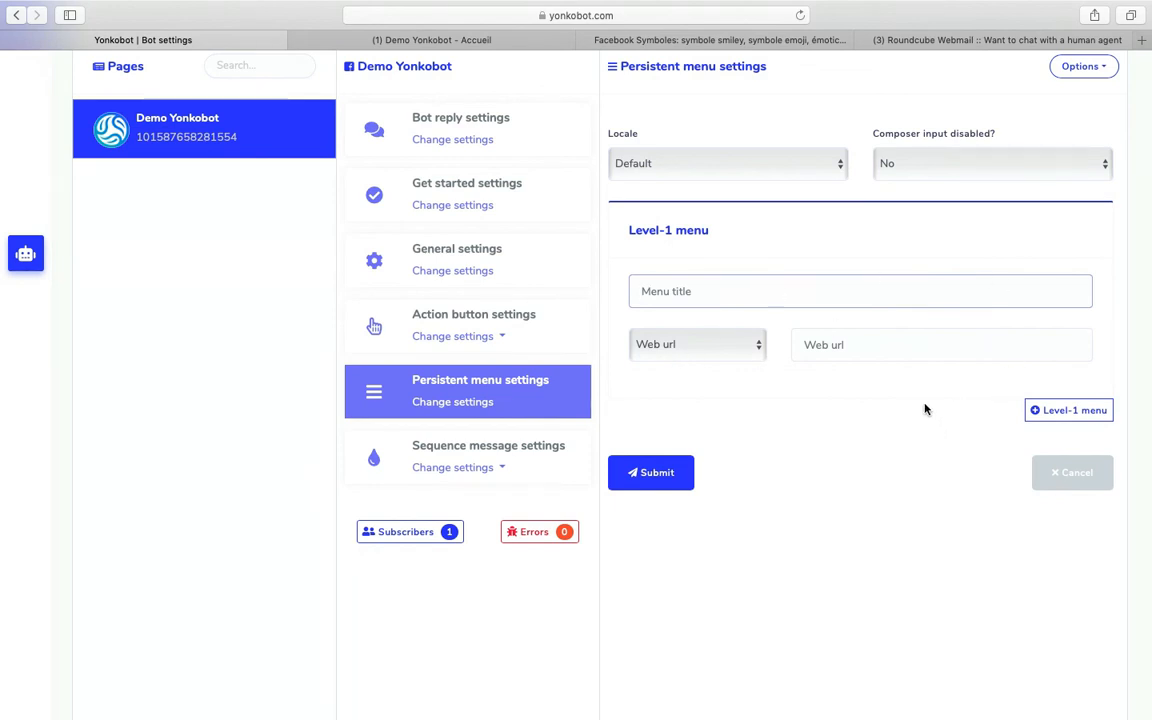
# Step: Review the additional actions offered for the Demo Yonkobot page's bot, such as analytics and settings export
pyautogui.scroll(3, 925, 409)
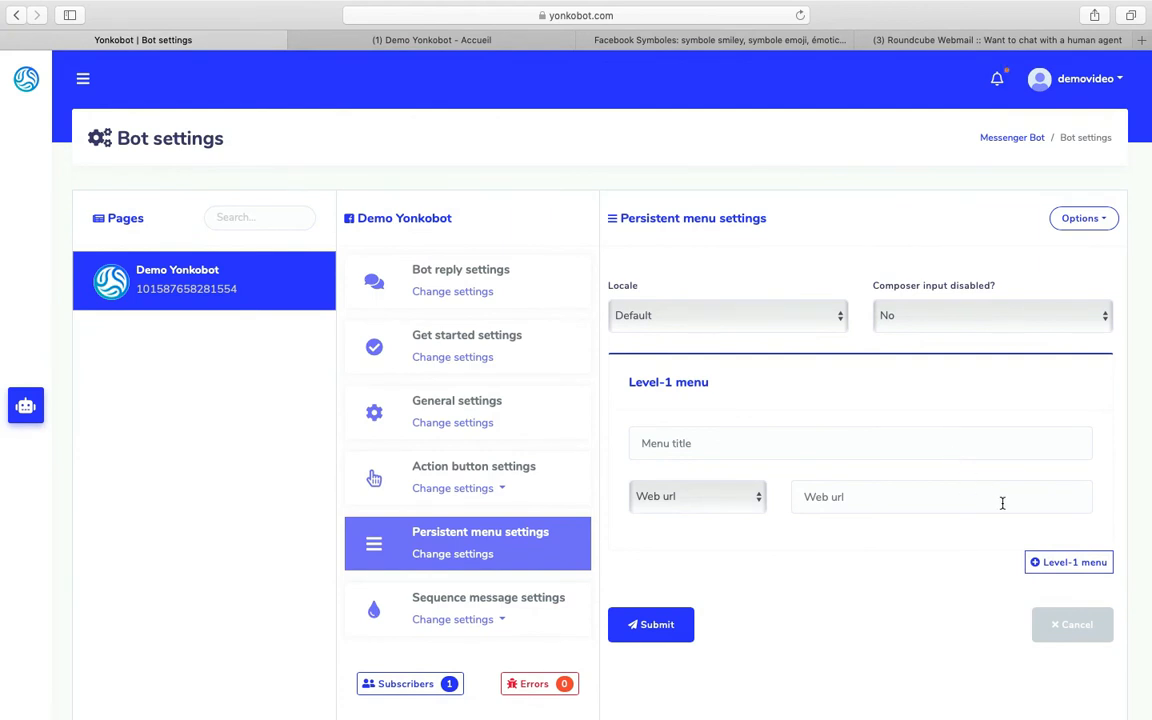
pyautogui.click(1093, 220)
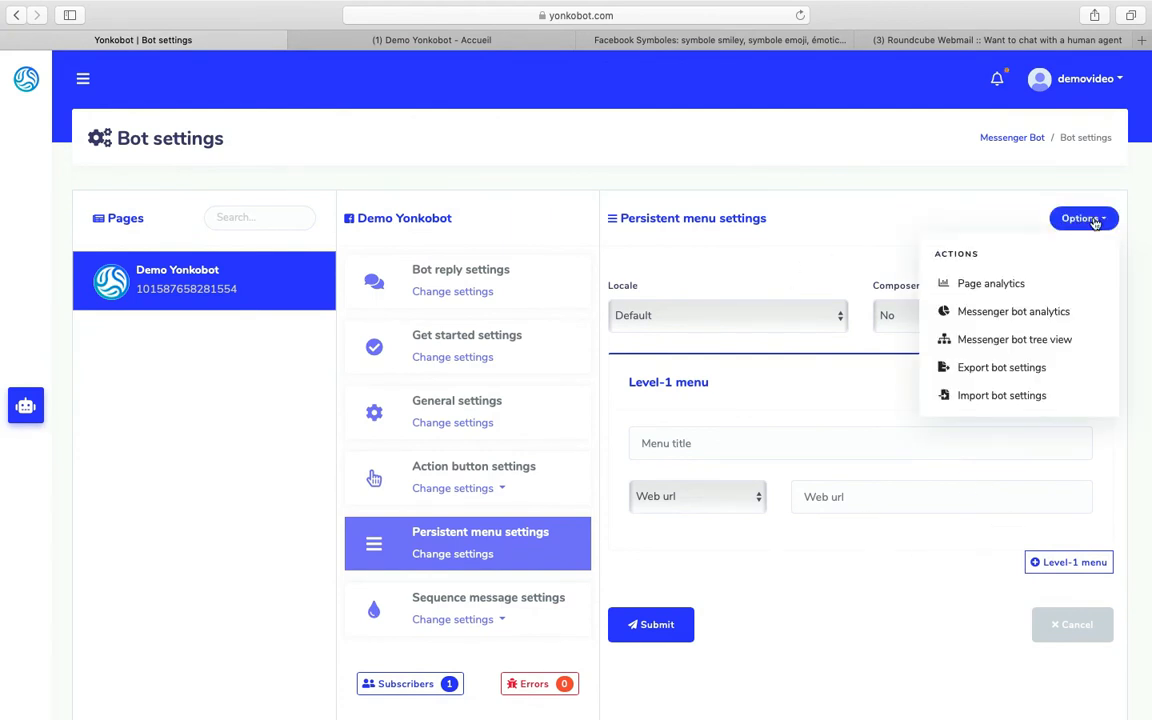
pyautogui.click(970, 203)
pyautogui.scroll(-2, 893, 440)
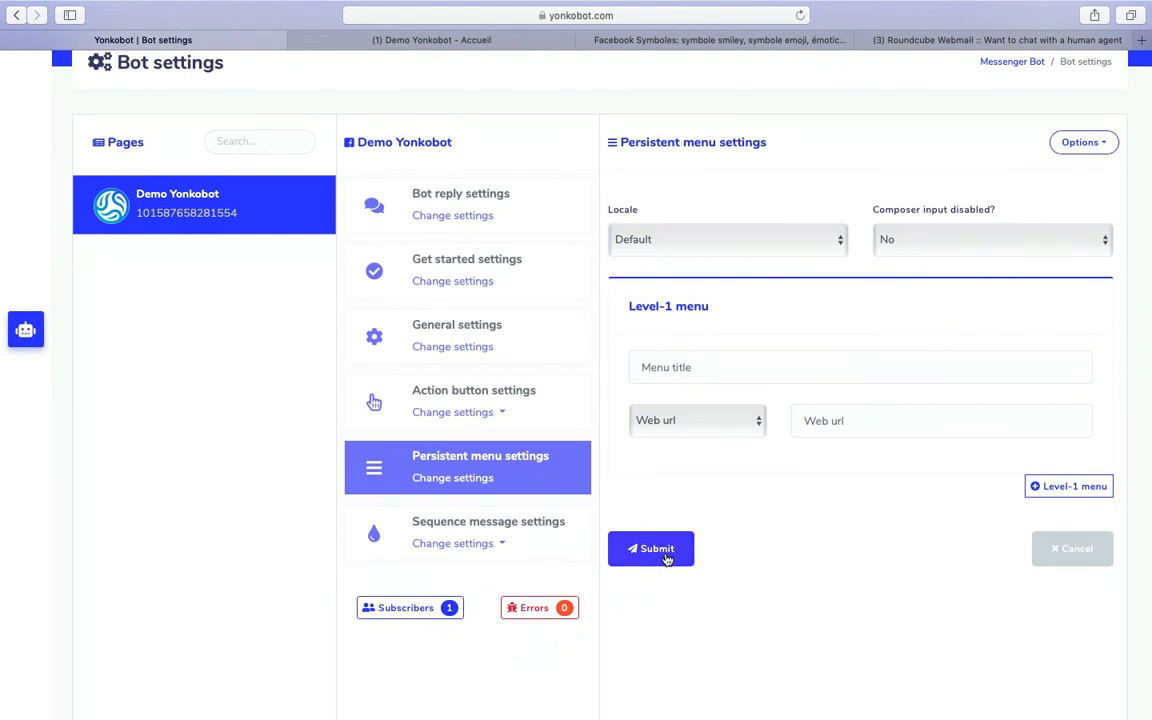
pyautogui.click(737, 357)
pyautogui.write('web')
pyautogui.click(843, 431)
pyautogui.write('hht')
pyautogui.press('BackSpace')
pyautogui.press('BackSpace')
pyautogui.write('ttp')
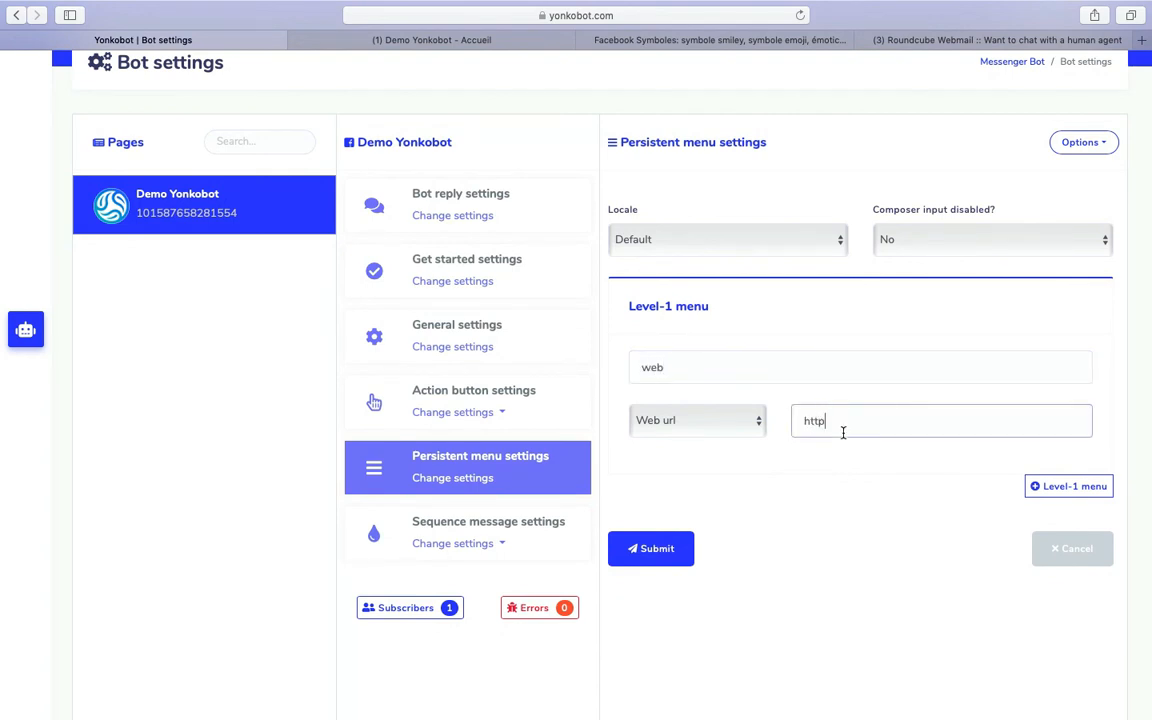
pyautogui.write('s://yonkoobot.com')
pyautogui.click(668, 548)
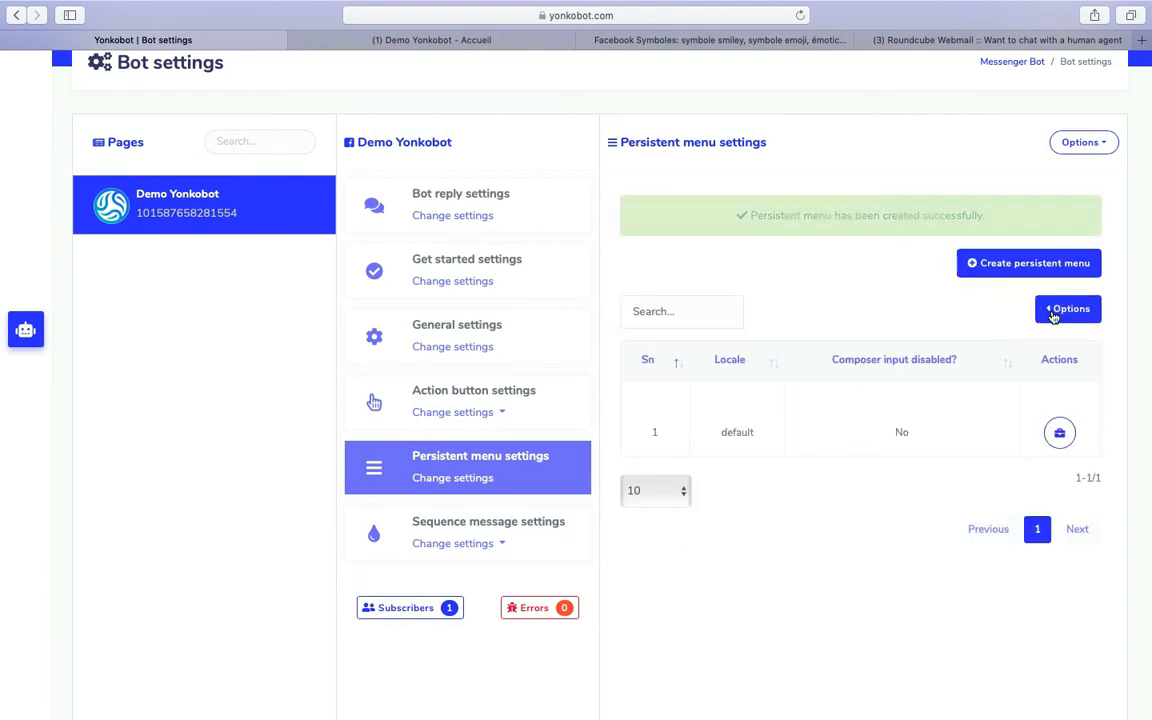
pyautogui.click(1056, 259)
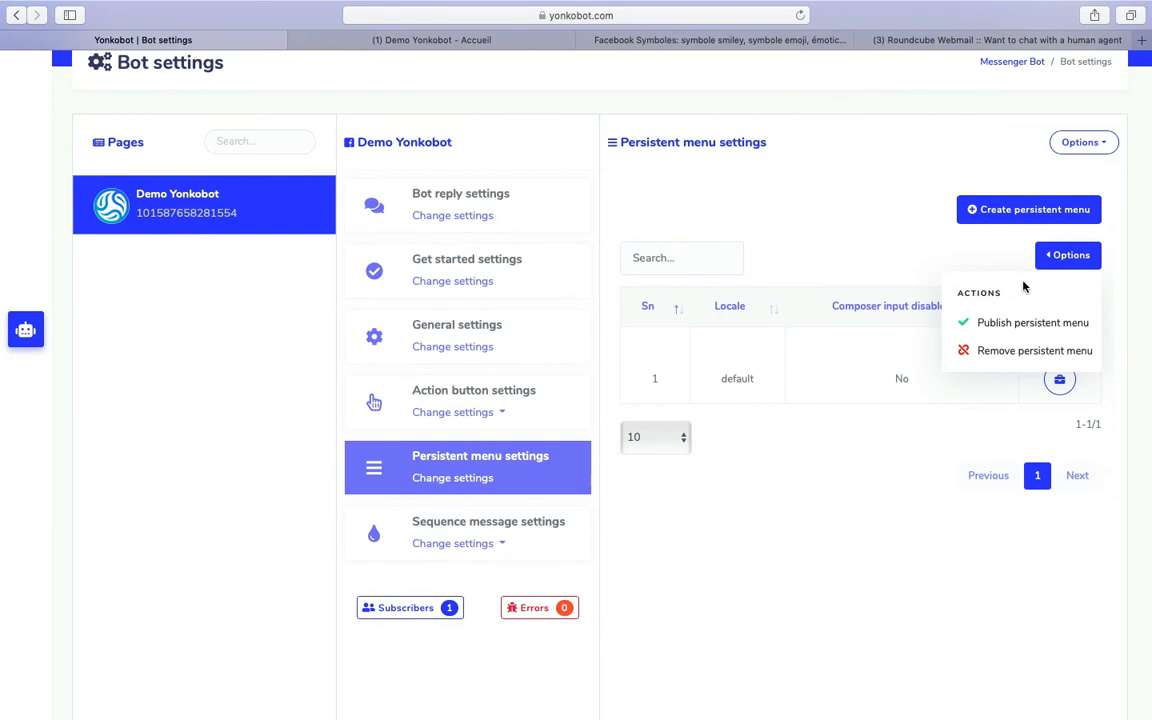
pyautogui.click(851, 242)
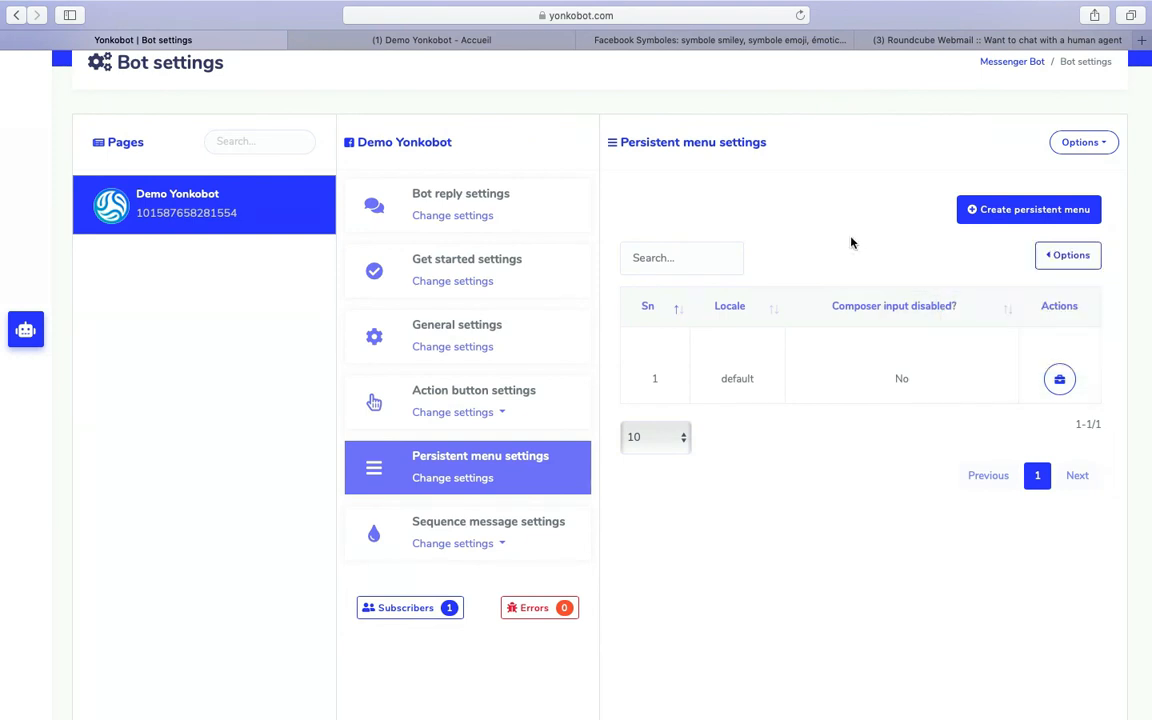
# Step: Close the Roundcube webmail page and return to the Demo Yonkobot page on Facebook
pyautogui.click(900, 40)
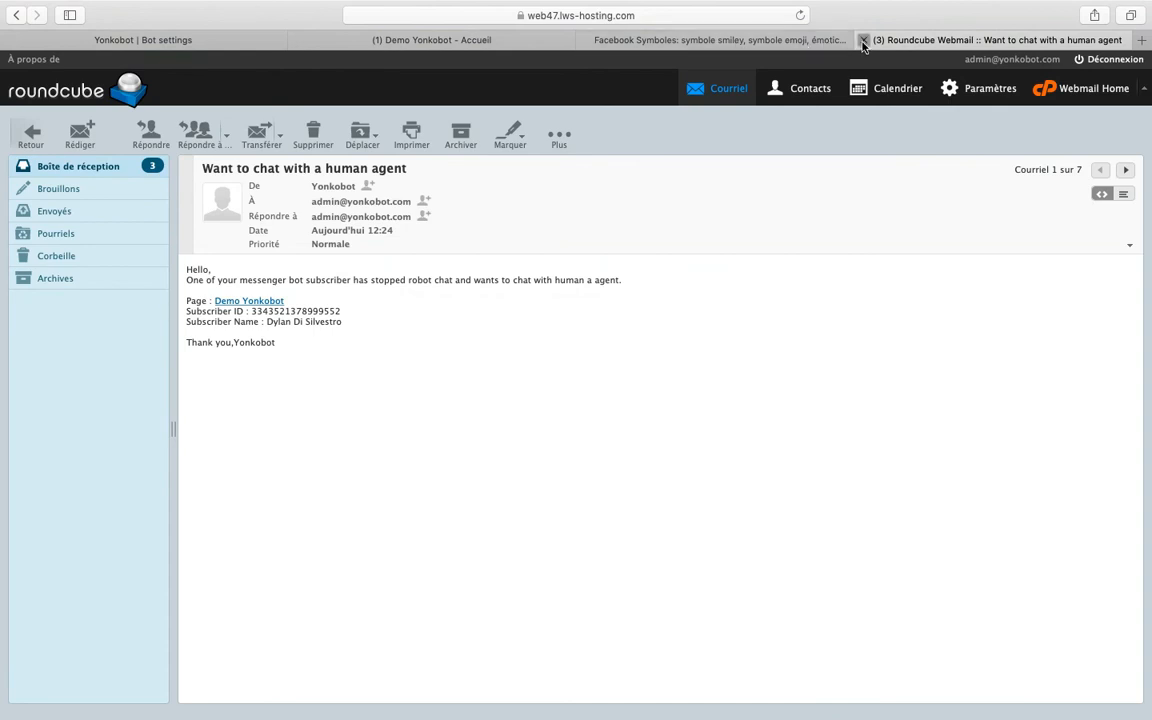
pyautogui.click(860, 42)
pyautogui.click(686, 45)
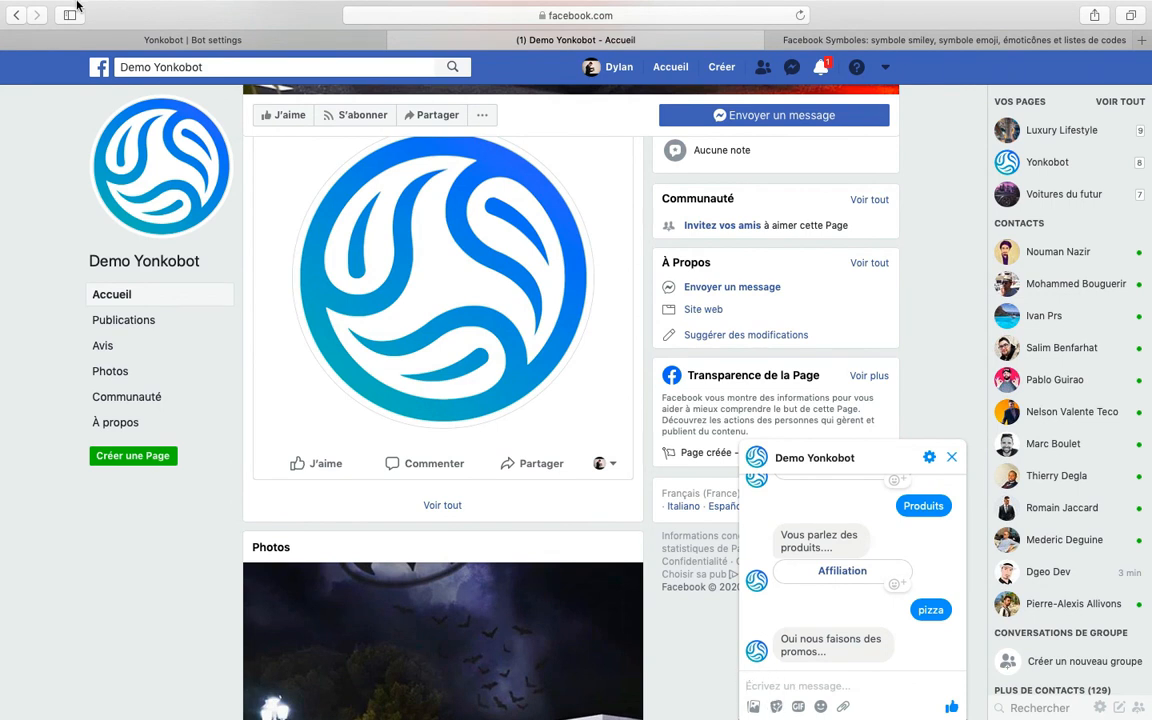
# Step: Return to Yonkobot and review the page's General settings for seen status, human chat email and no-match replies
pyautogui.click(140, 42)
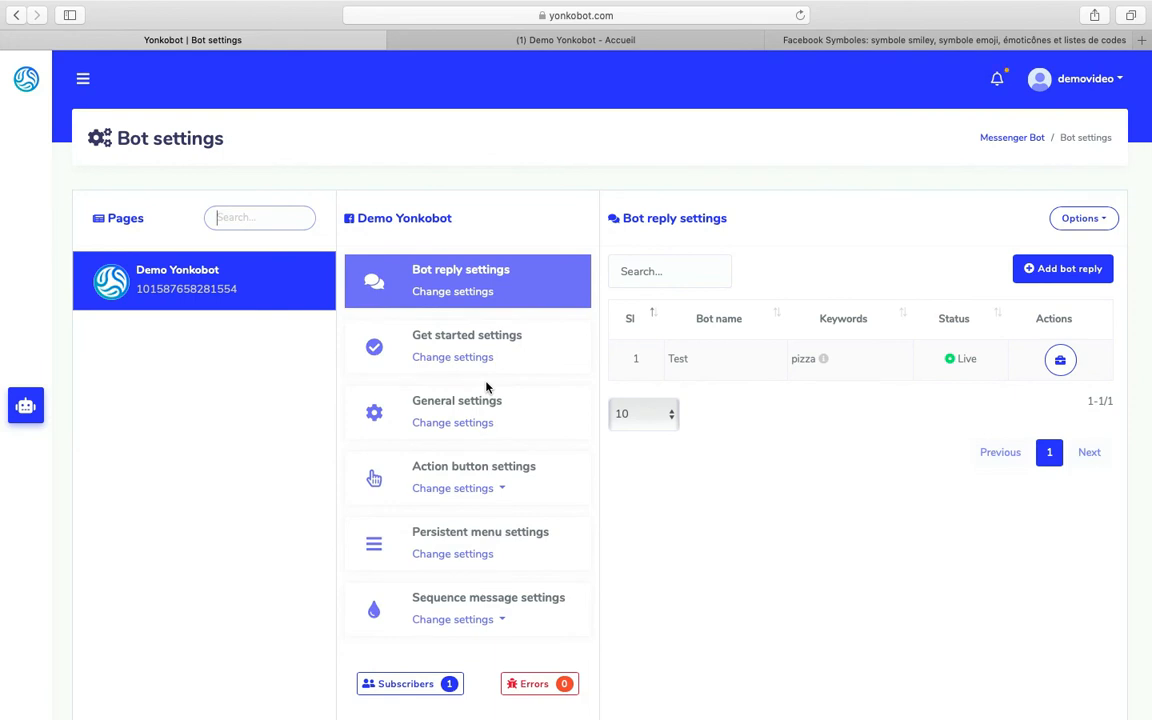
pyautogui.click(483, 425)
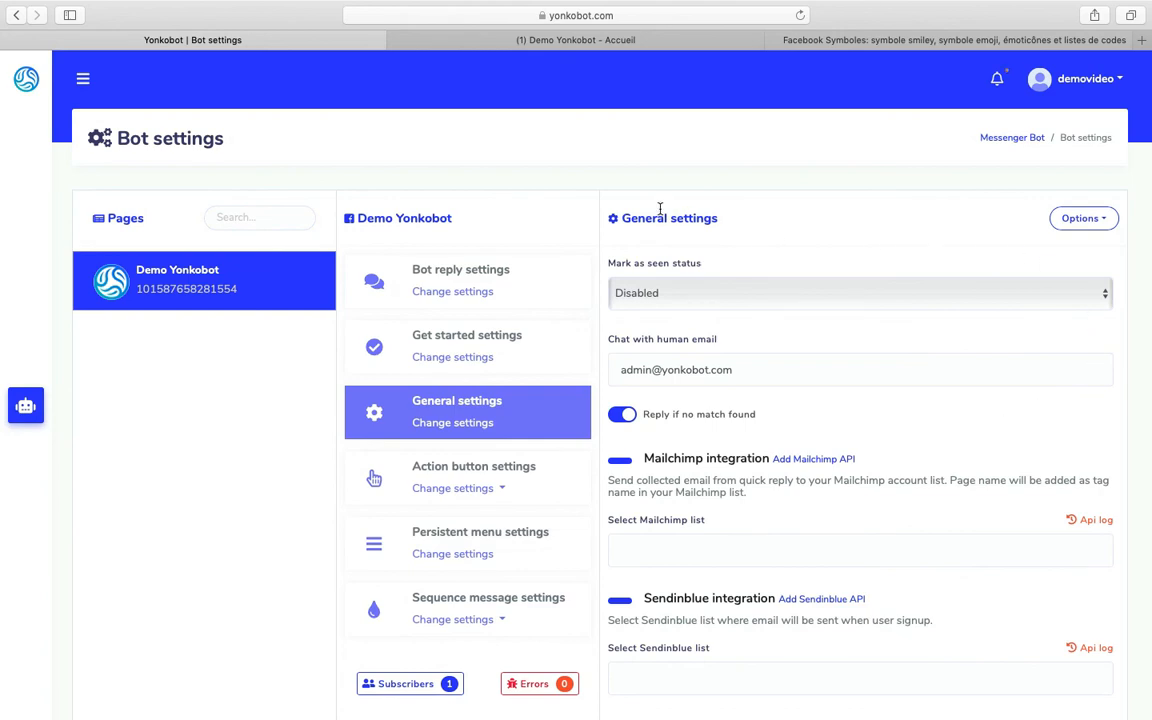
pyautogui.tripleClick(900, 393)
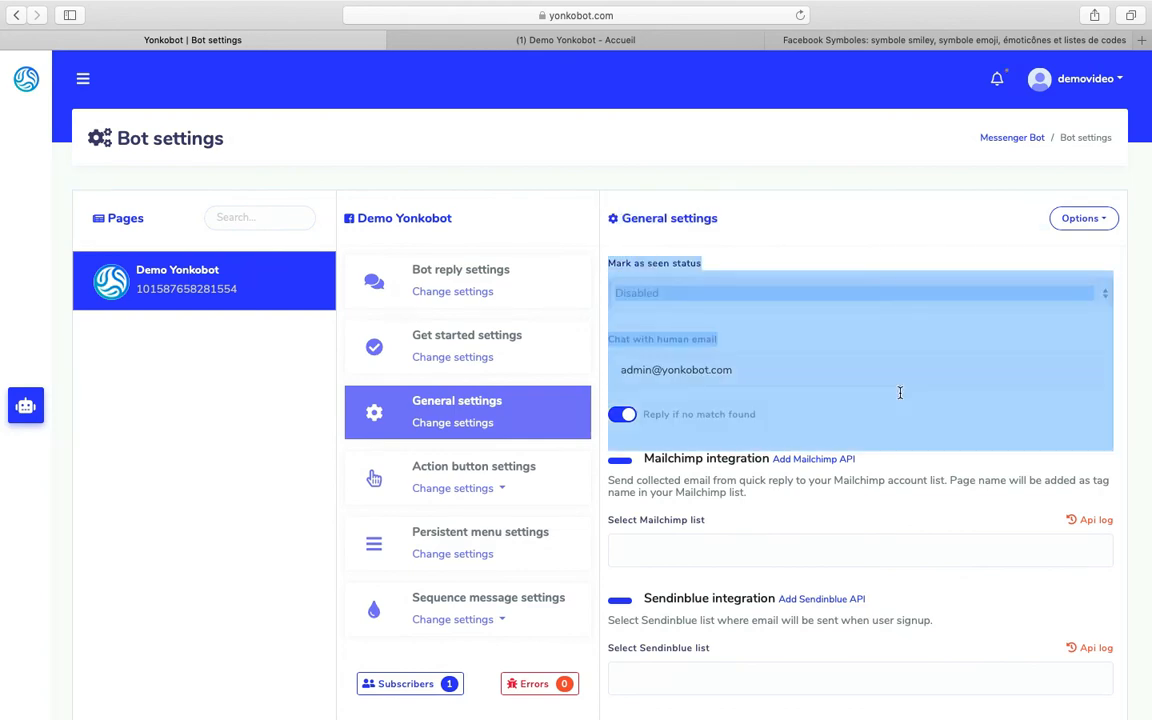
# Step: Review the Mailchimp, Sendinblue, SMS, email and sequence integration options in the page's General settings
pyautogui.click(968, 422)
pyautogui.scroll(-10, 965, 425)
pyautogui.scroll(-3, 962, 430)
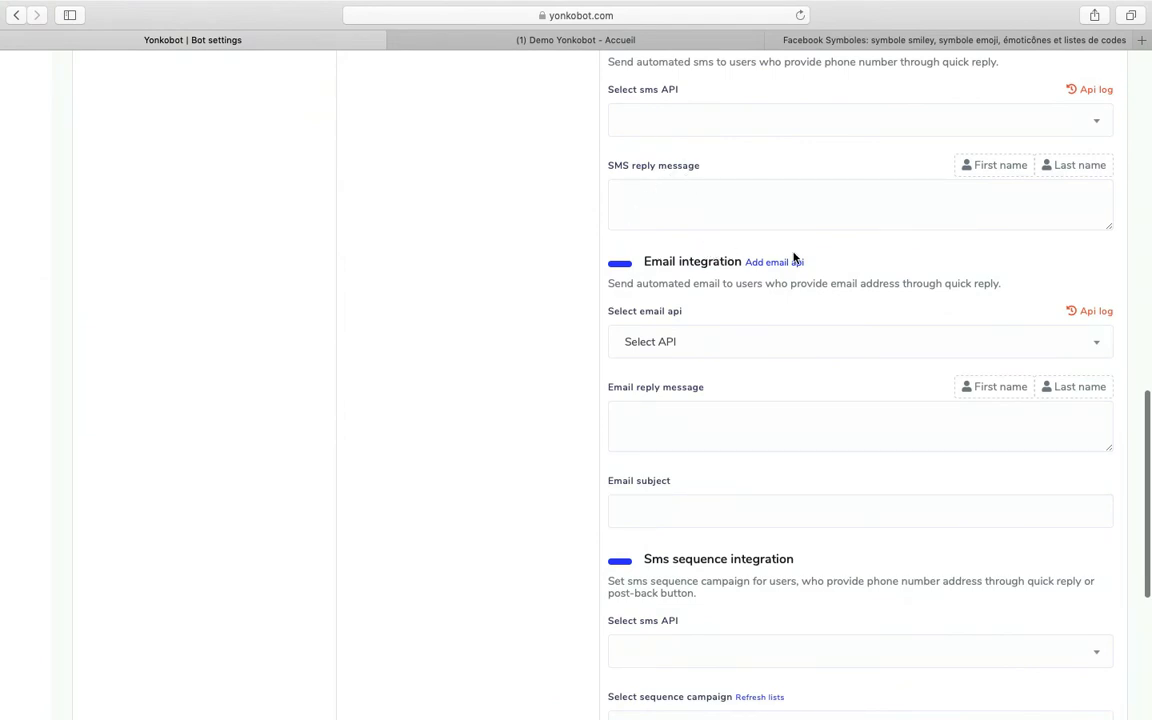
pyautogui.scroll(-4, 790, 257)
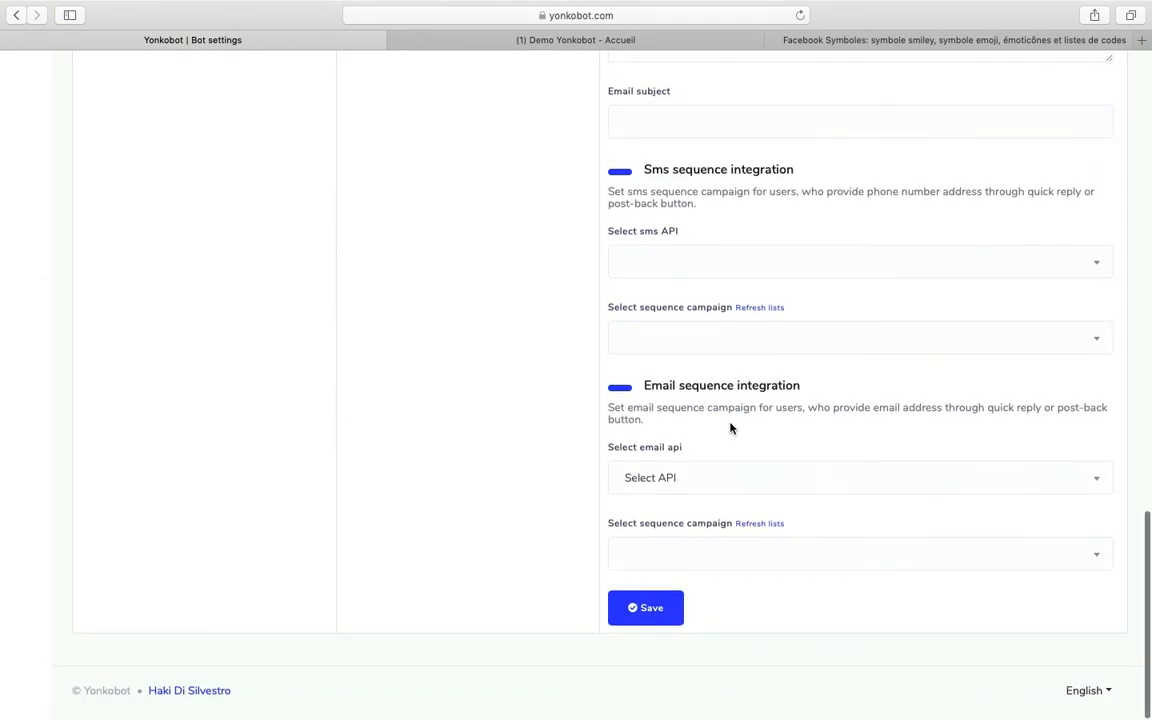
pyautogui.scroll(12, 730, 428)
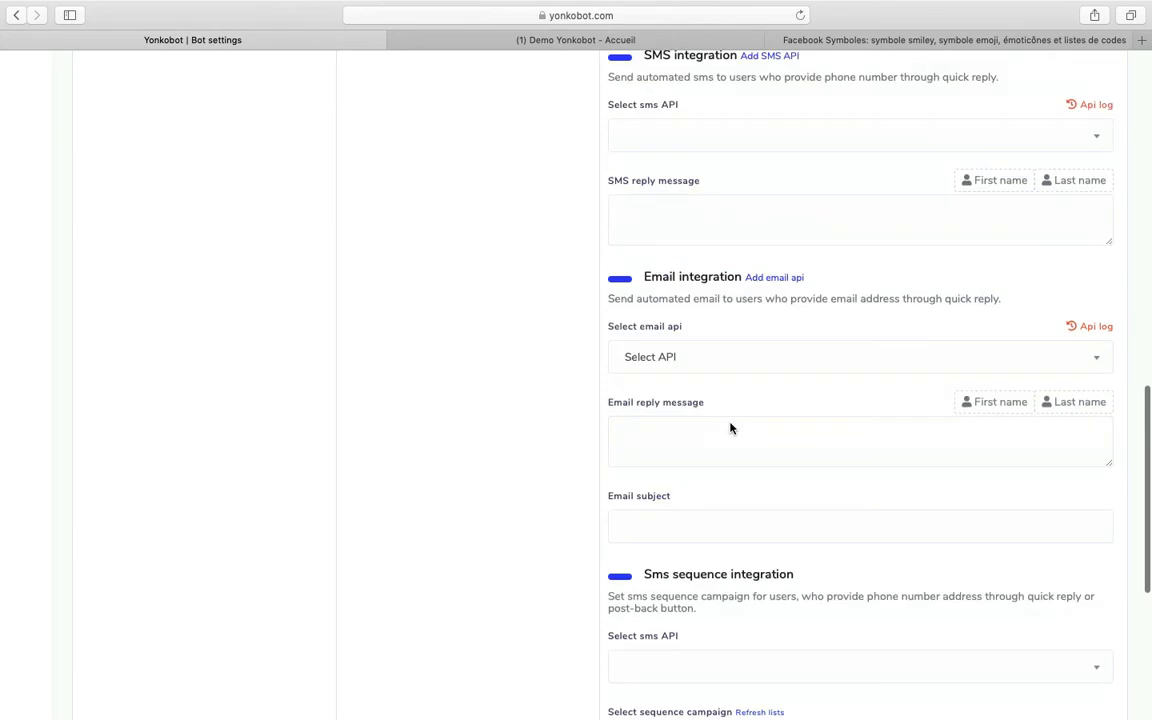
pyautogui.scroll(2, 730, 423)
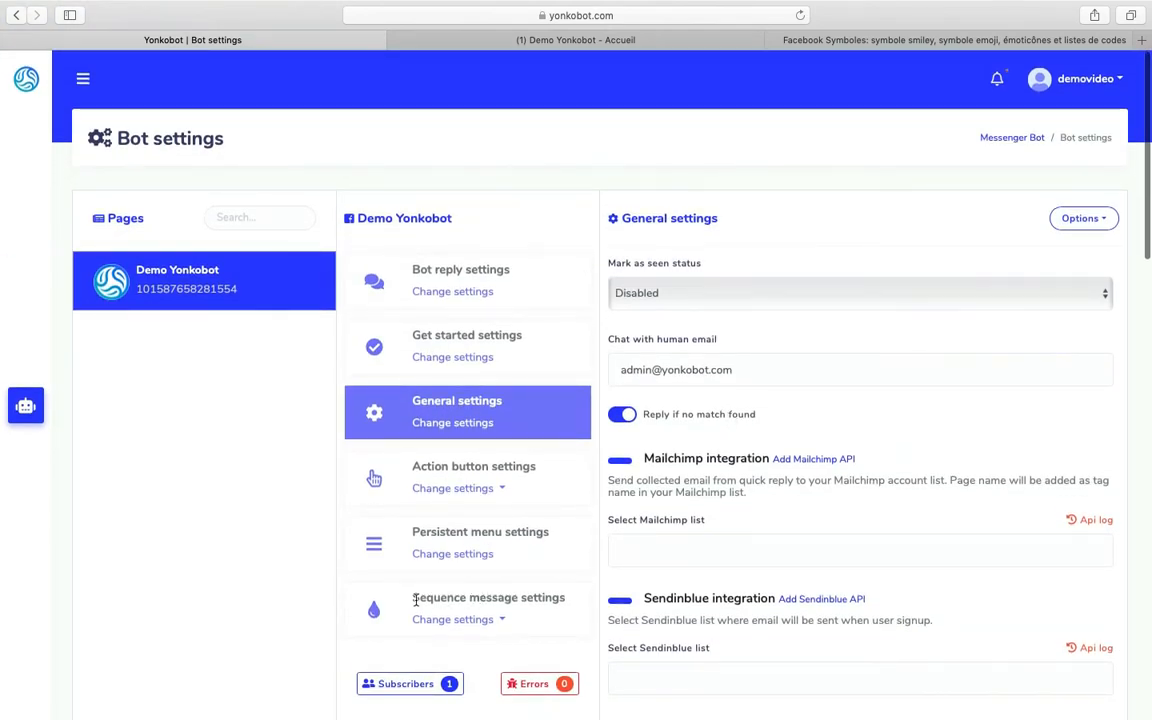
# Step: View the Messenger and SMS/email choices offered under the page's Sequence message settings
pyautogui.moveTo(414, 600); pyautogui.dragTo(568, 602)
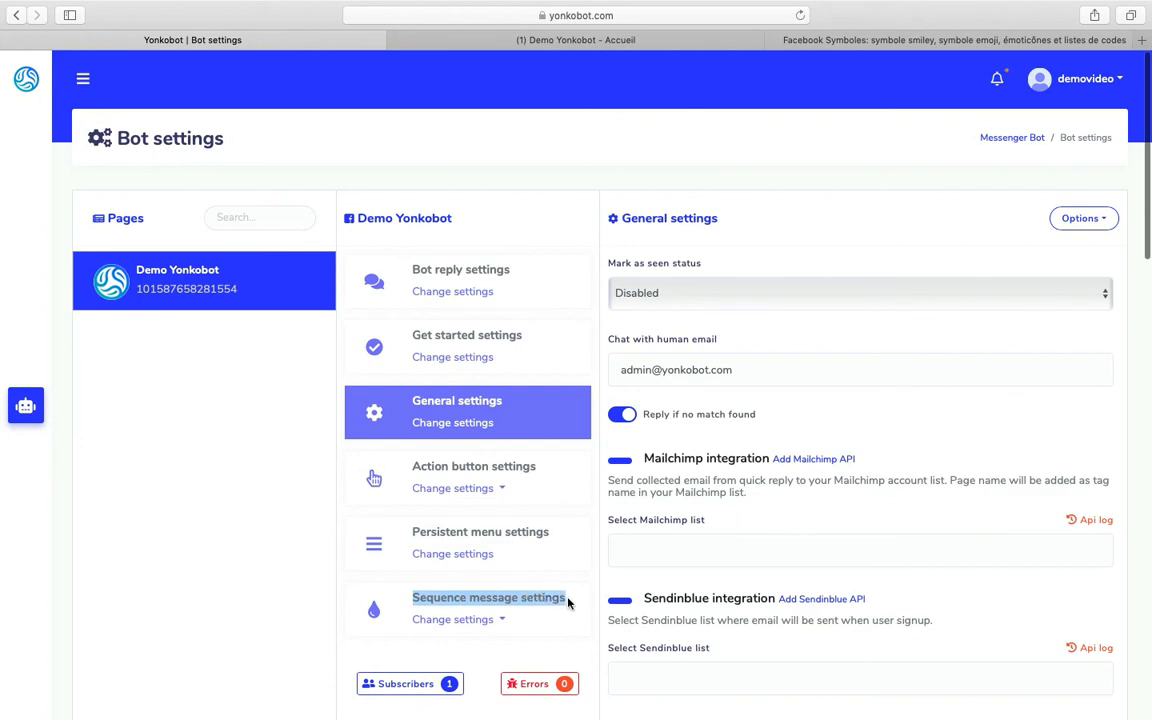
pyautogui.click(494, 619)
pyautogui.scroll(-1, 494, 620)
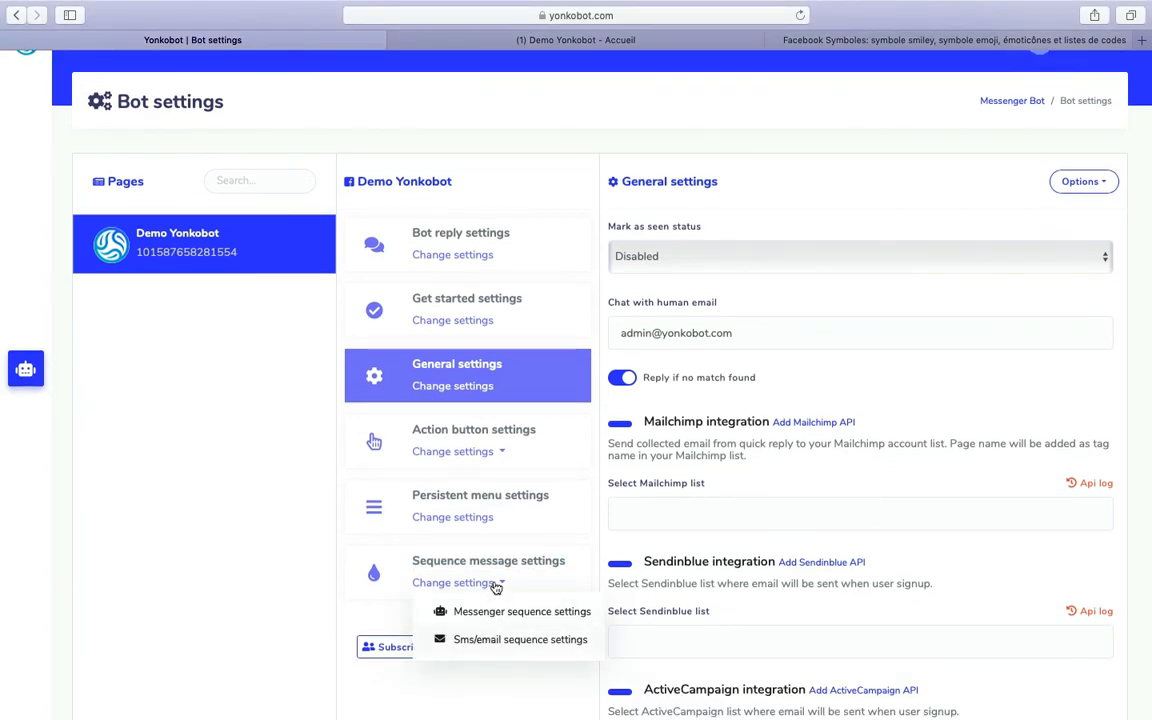
pyautogui.click(497, 586)
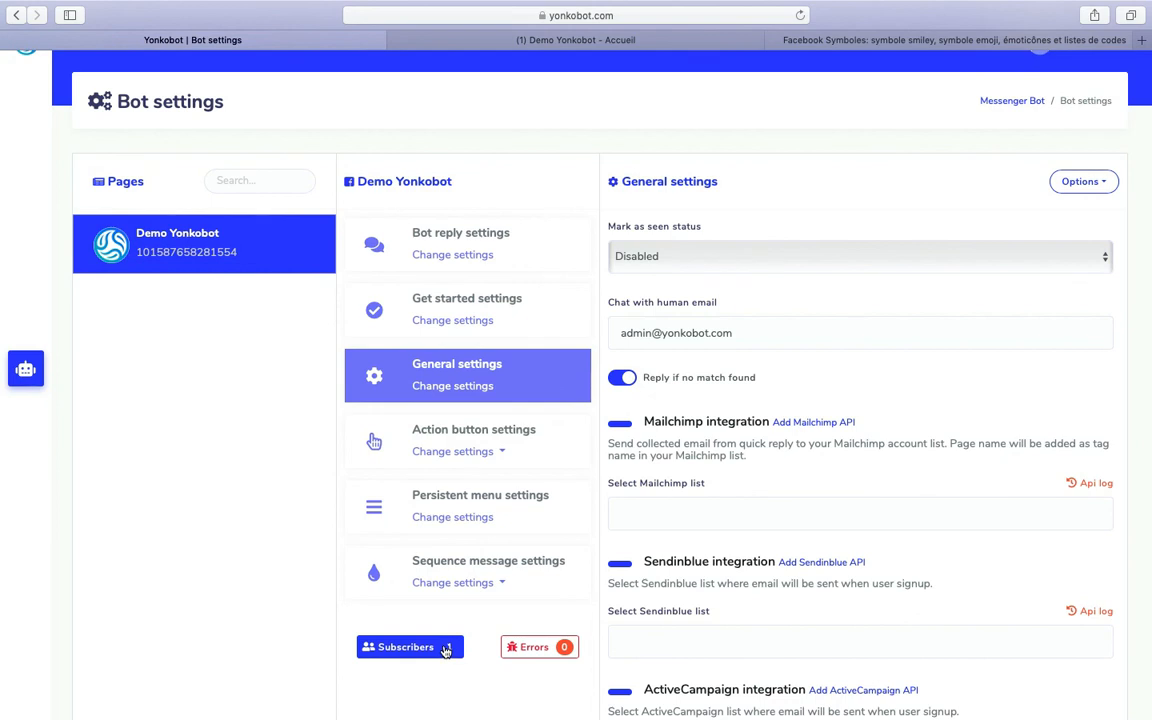
# Step: Check the Demo Yonkobot chat on Facebook, and return to Yonkobot to examine the page subscriber's data, labels and message sequence options
pyautogui.click(689, 44)
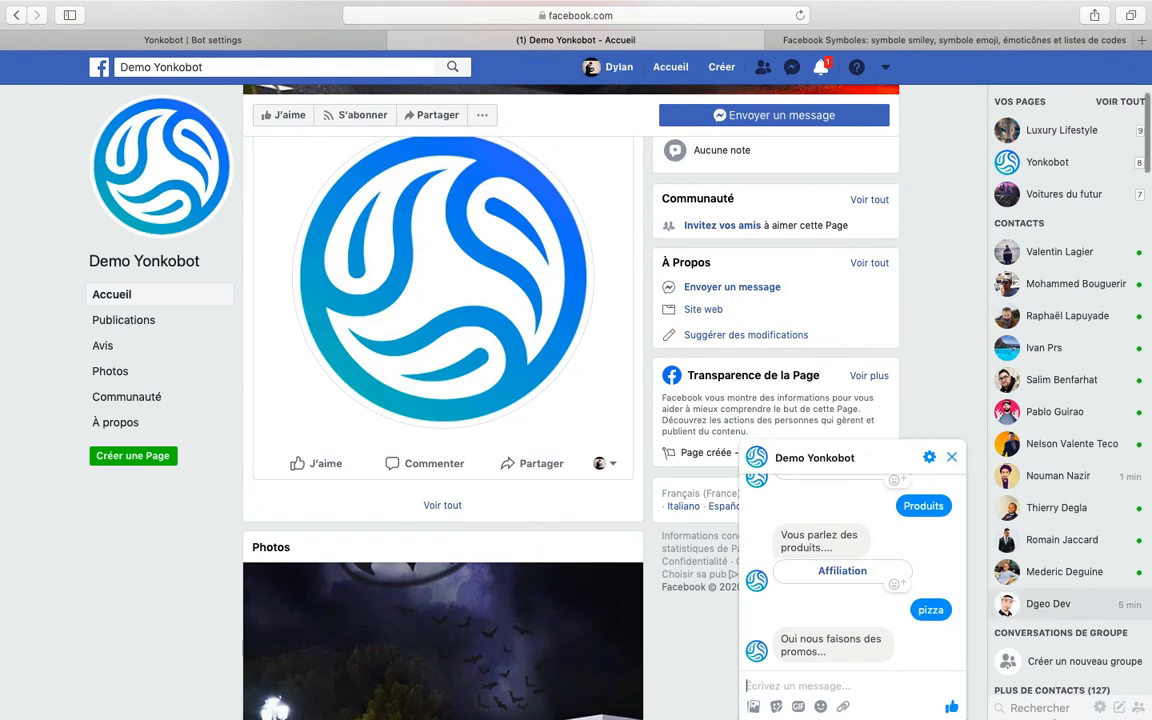
pyautogui.click(275, 49)
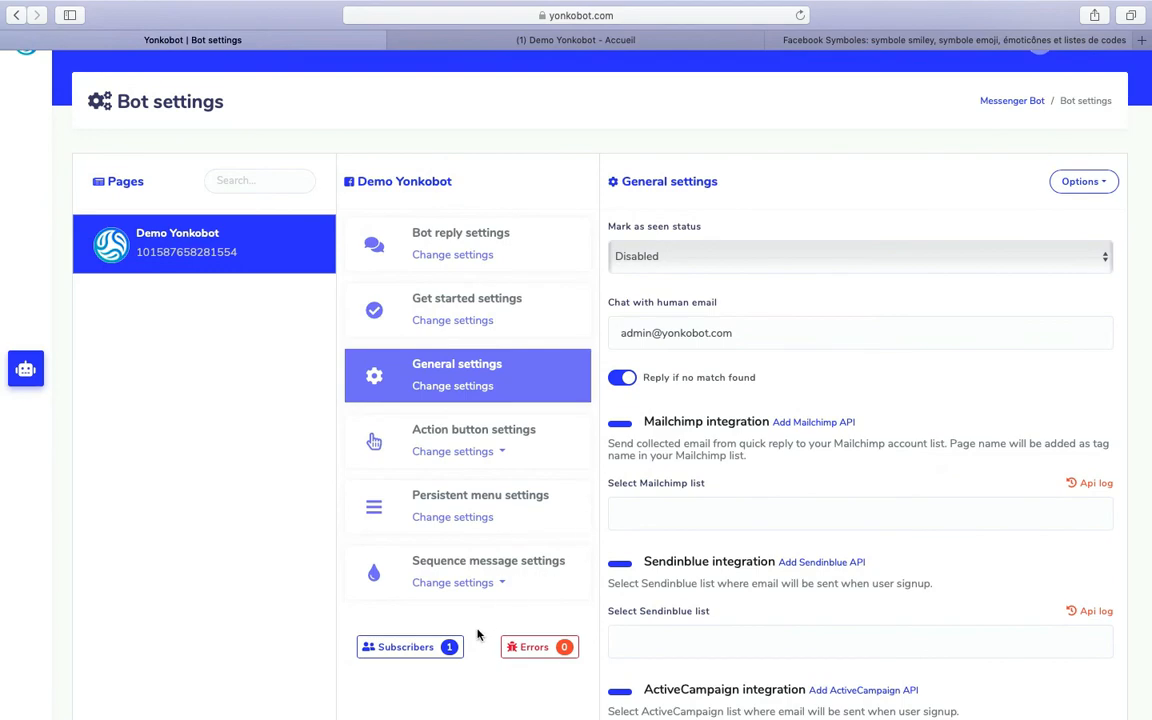
pyautogui.click(446, 648)
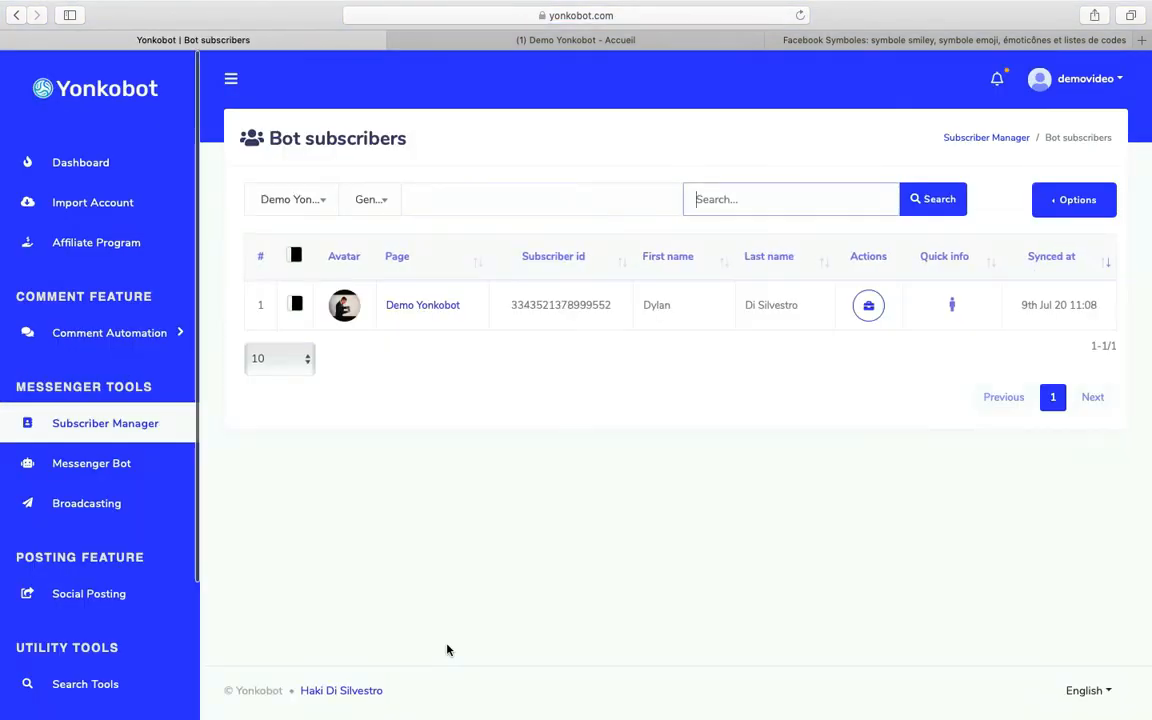
pyautogui.click(868, 305)
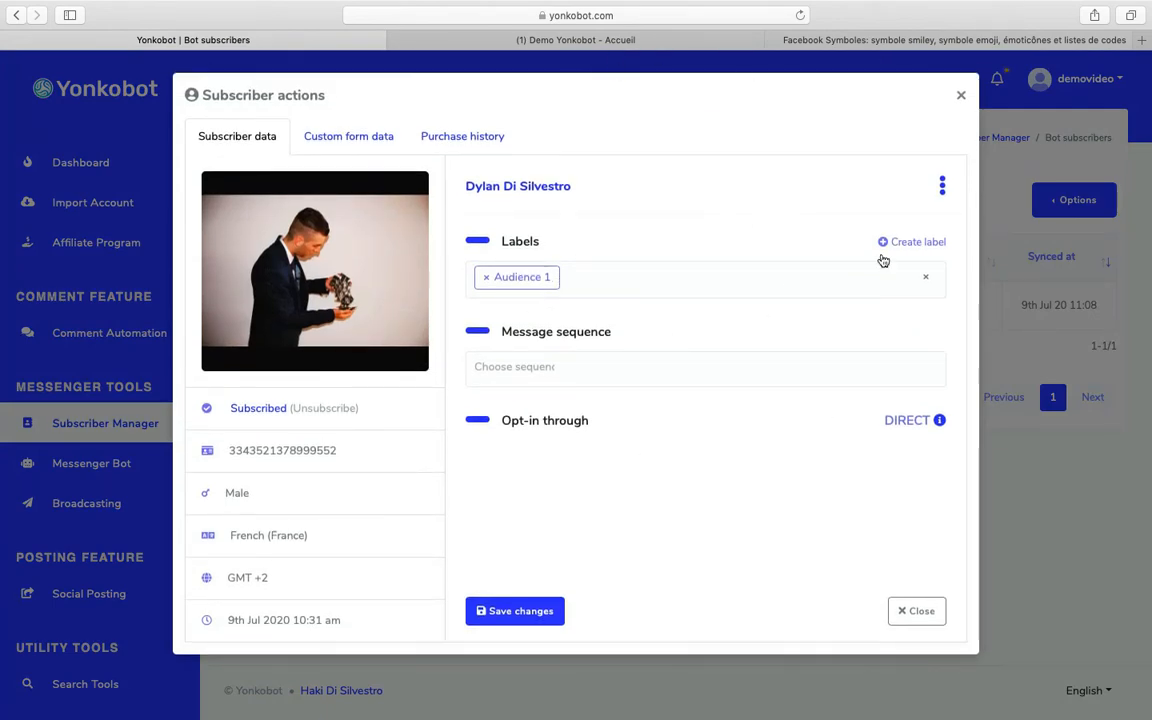
pyautogui.click(961, 95)
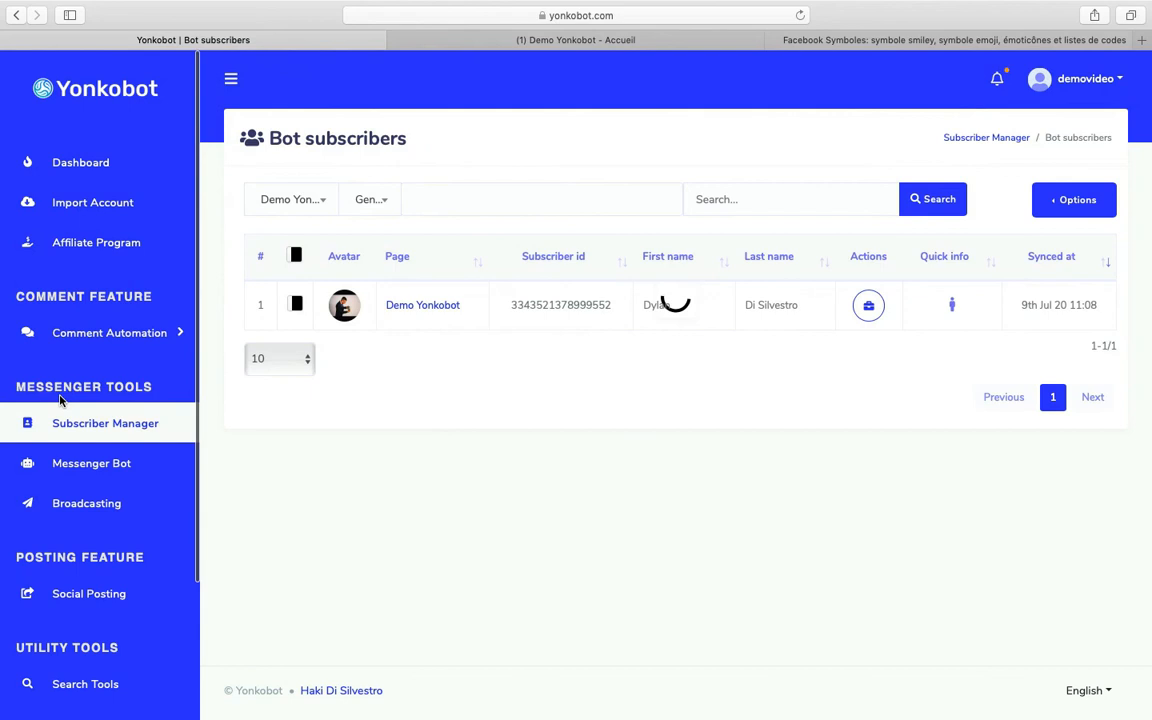
# Step: Review the Sync subscribers and Bot subscribers sections of the Subscriber Manager
pyautogui.click(66, 423)
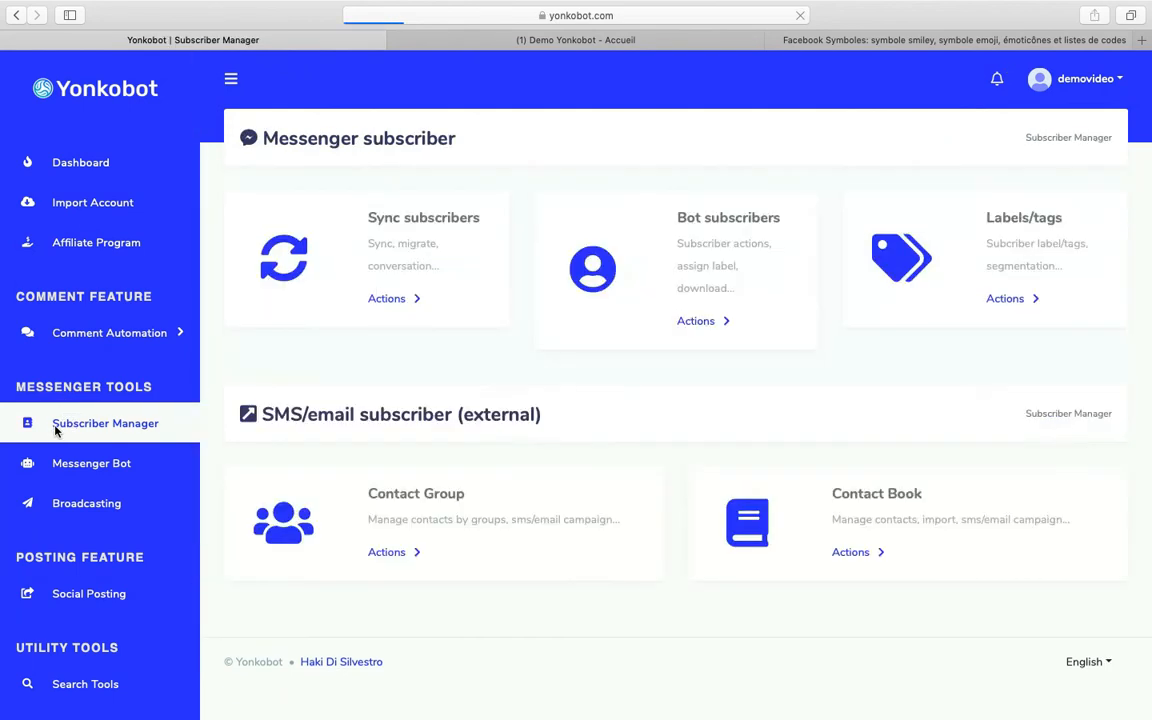
pyautogui.moveTo(366, 217); pyautogui.dragTo(464, 337)
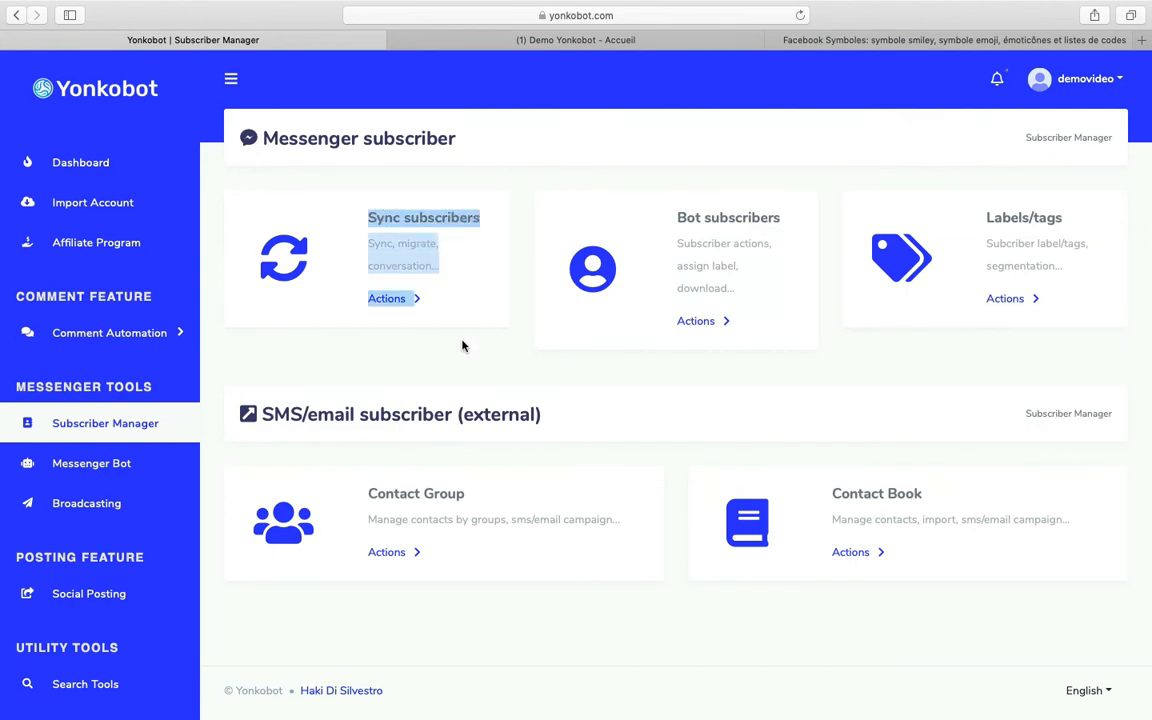
pyautogui.click(469, 316)
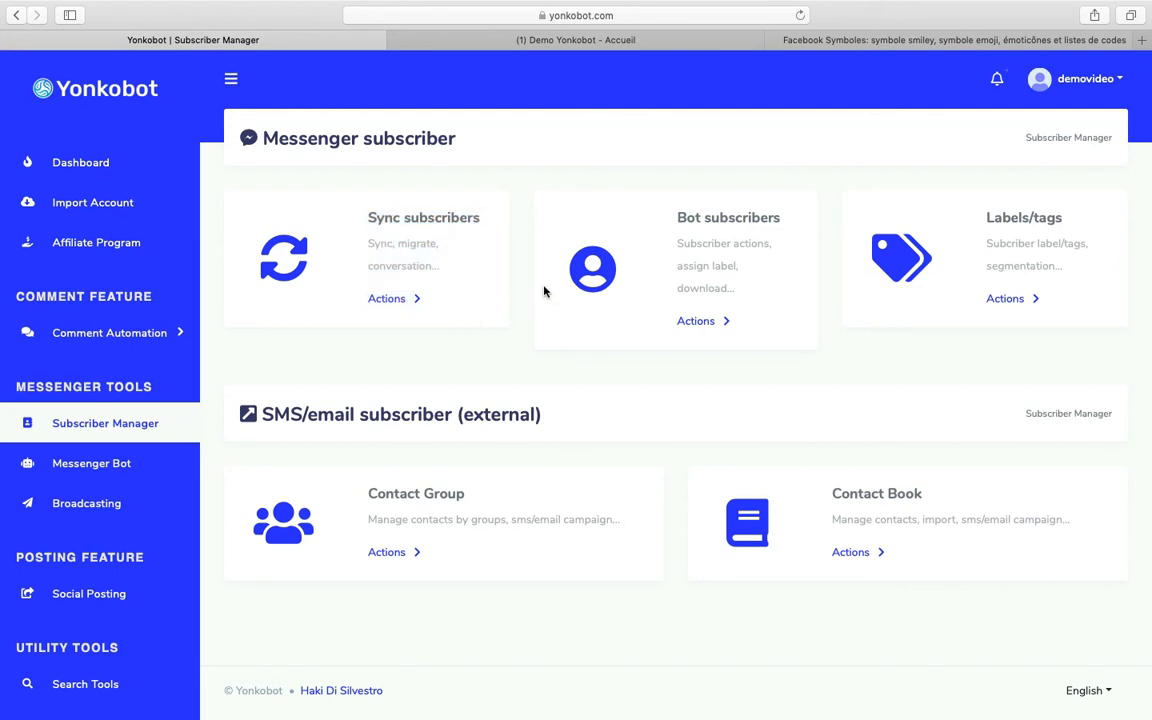
pyautogui.moveTo(660, 210); pyautogui.dragTo(772, 341)
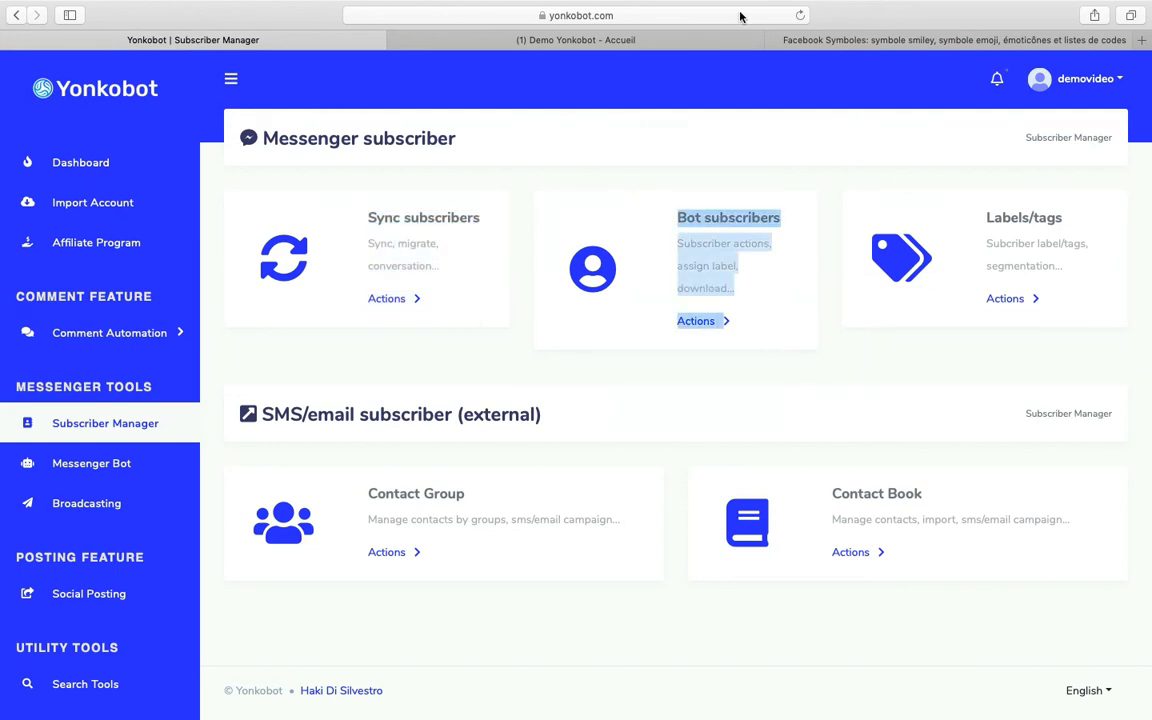
pyautogui.click(628, 384)
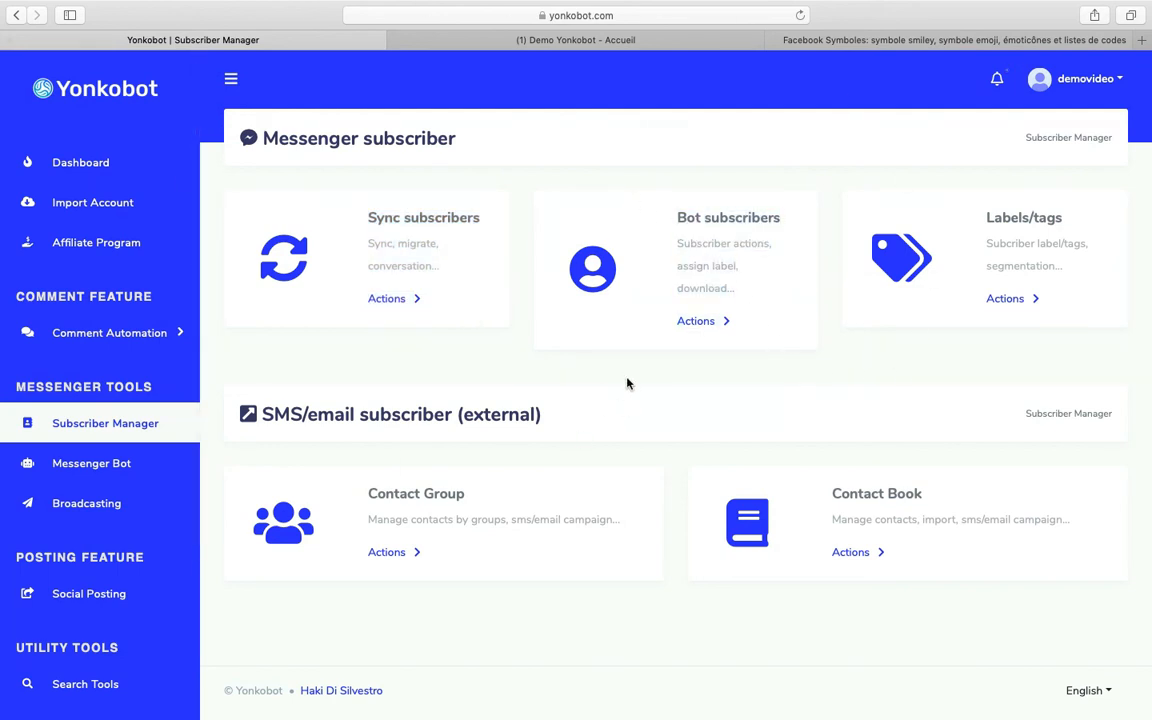
# Step: Open the campaign list of the Messenger subscriber broadcast in the Broadcasting section
pyautogui.click(100, 506)
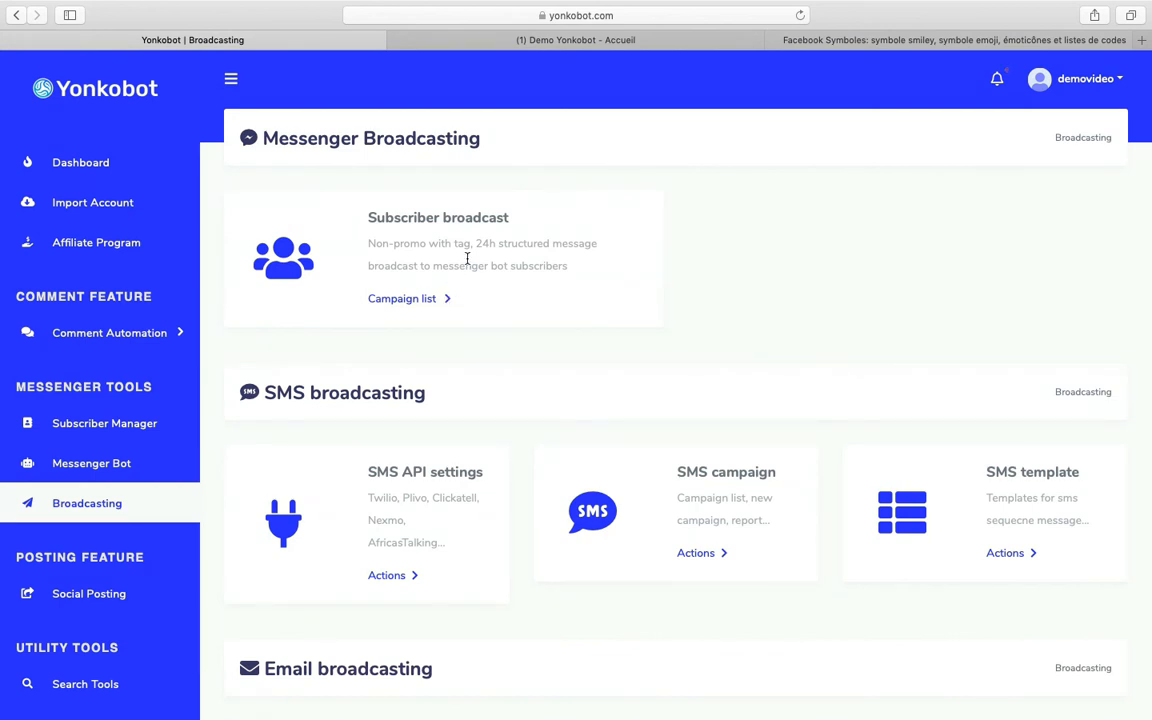
pyautogui.click(418, 298)
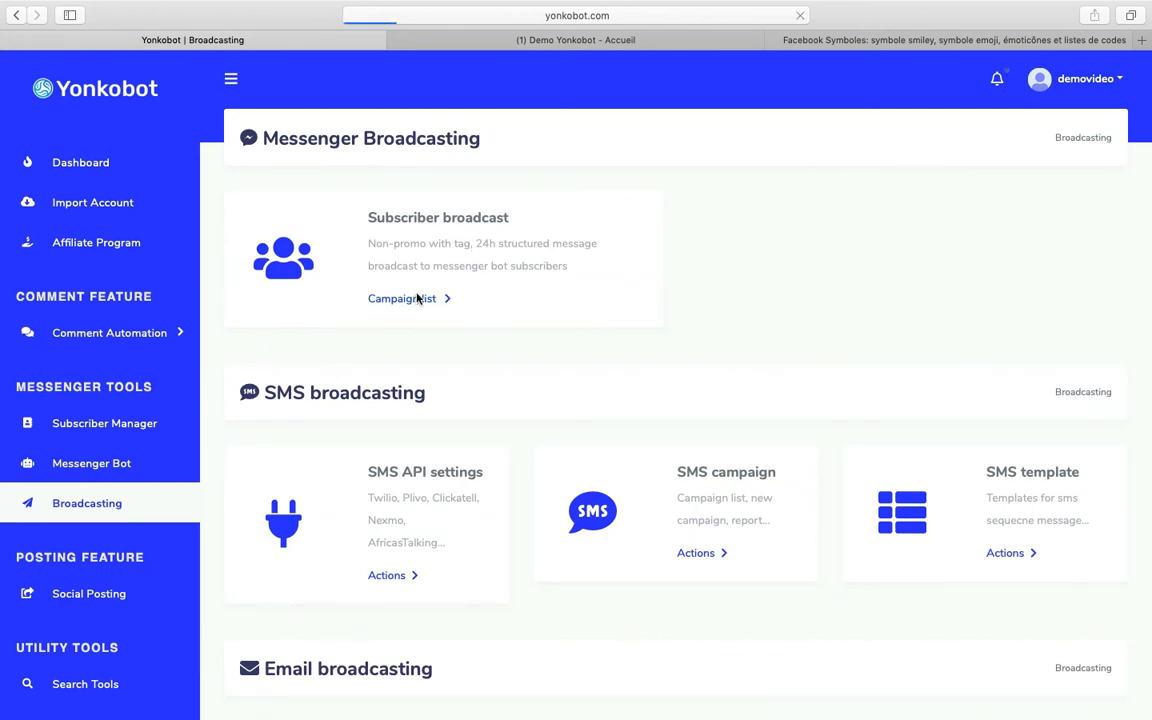